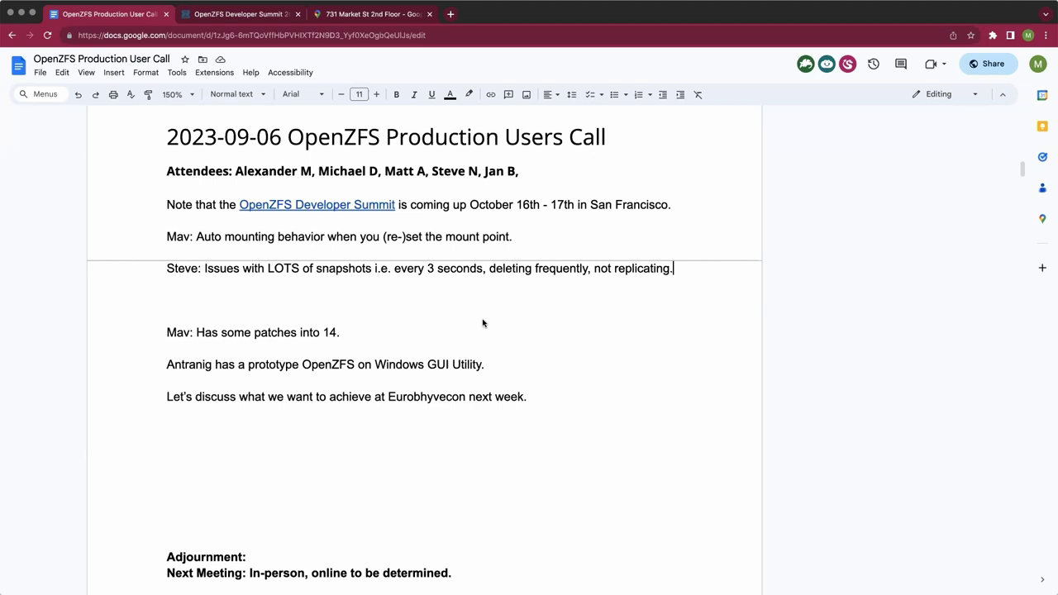
Add a paragraph below the Developer Summit note with the speaker's name followed by ": The CFP closed yesterday. Move quickly if you have something"
click(527, 238)
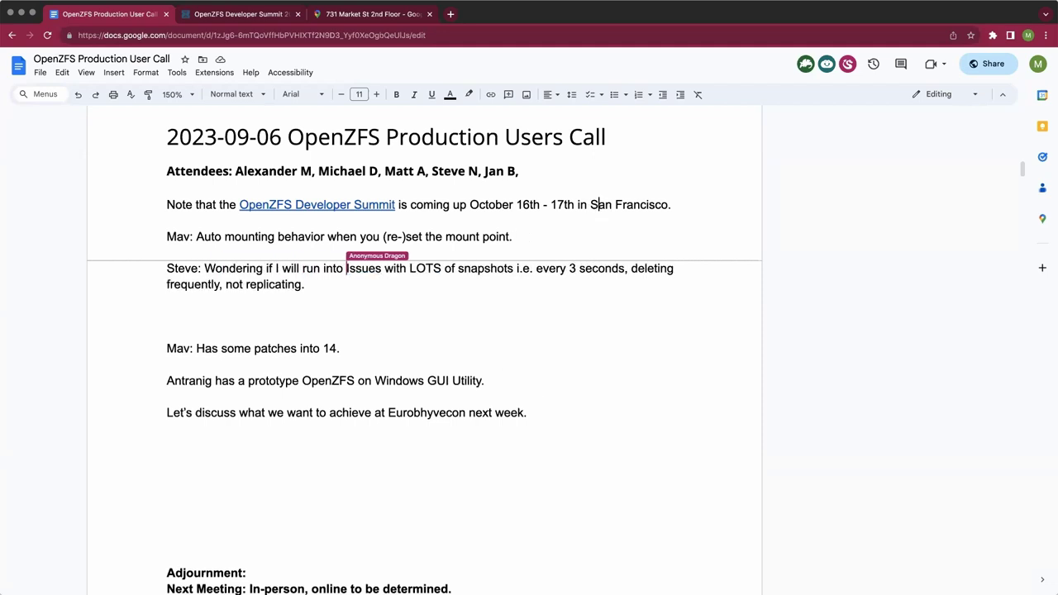
key(super+Left)
key(Return)
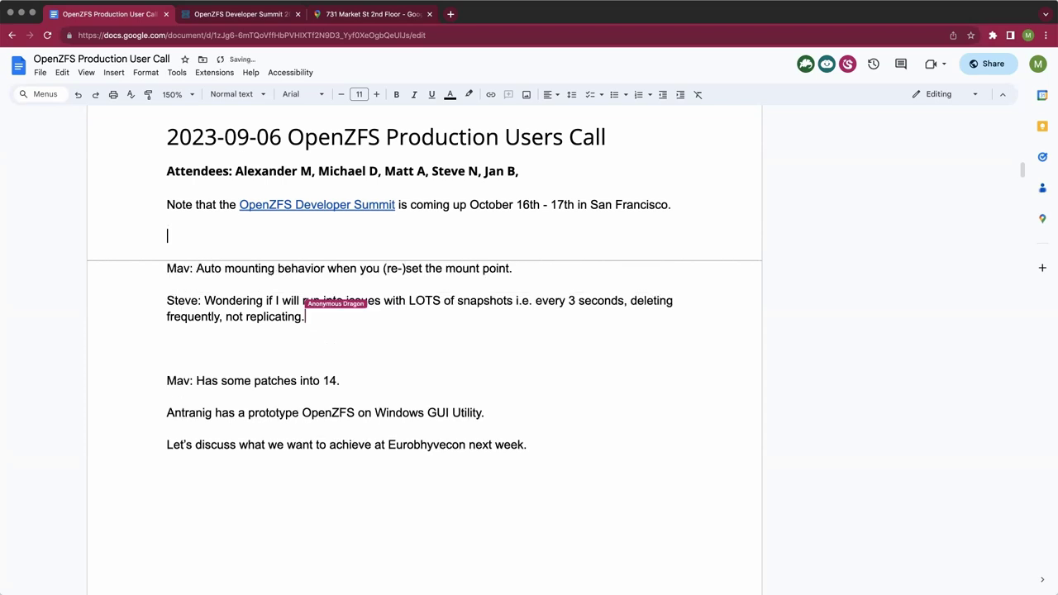
text(Matt A)
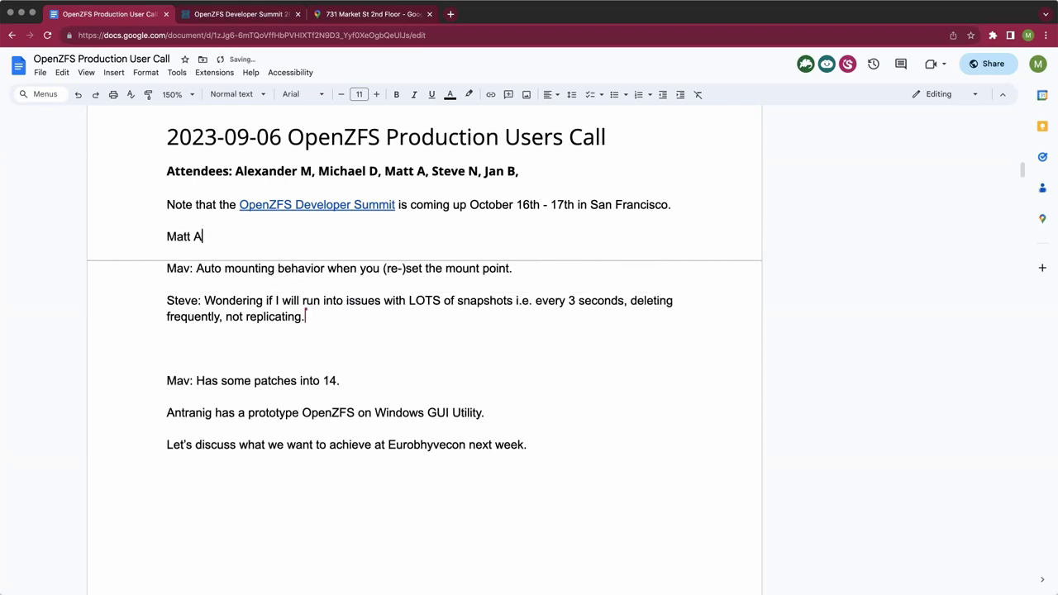
text(: The CFP closed y)
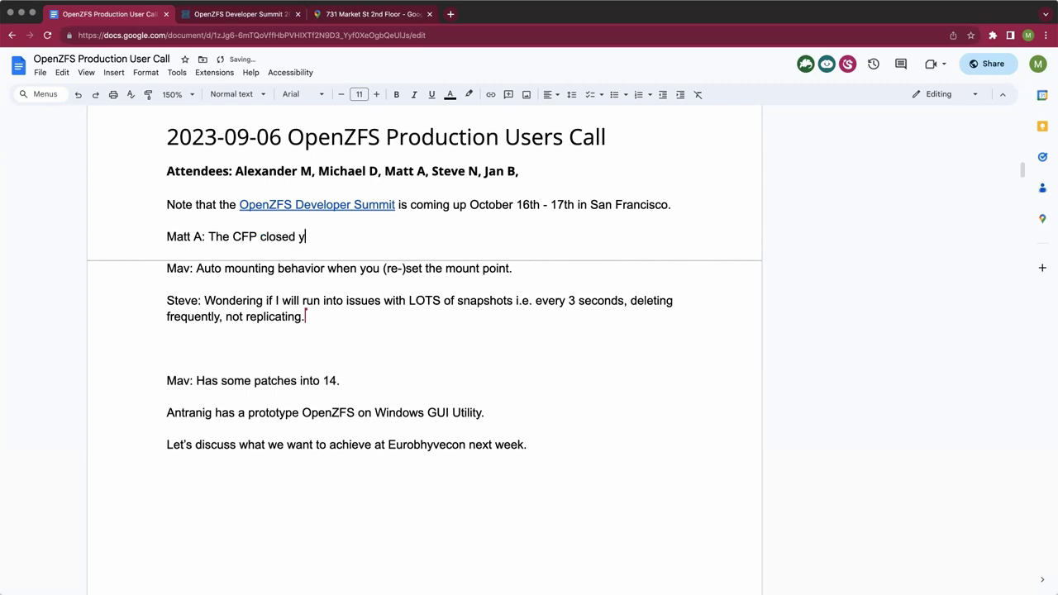
text(esterfday)
key(BackSpace)
key(BackSpace)
key(BackSpace)
key(BackSpace)
text(day. Move quickly if)
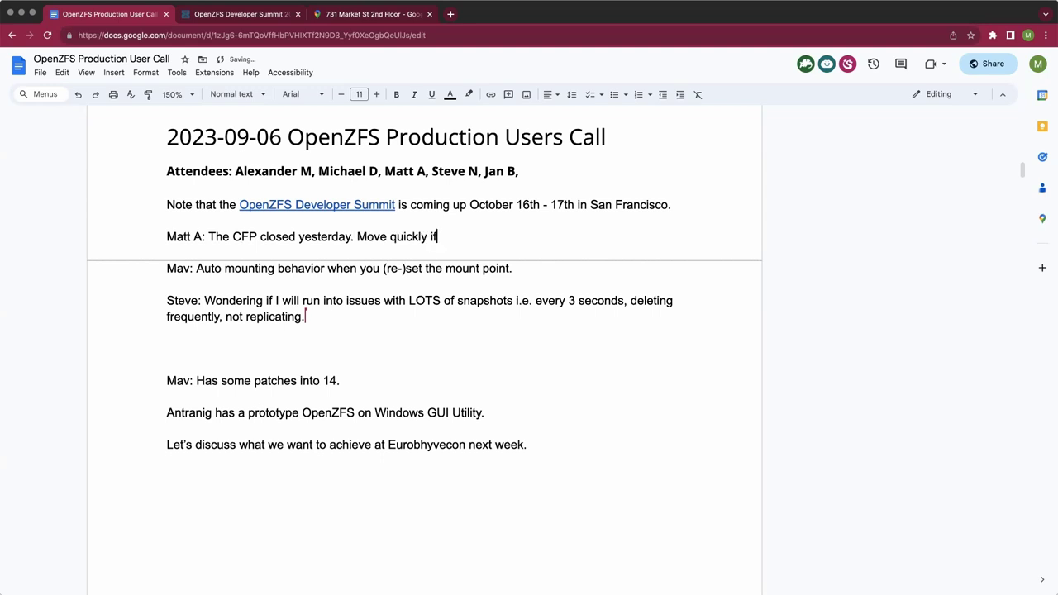
text( you have something)
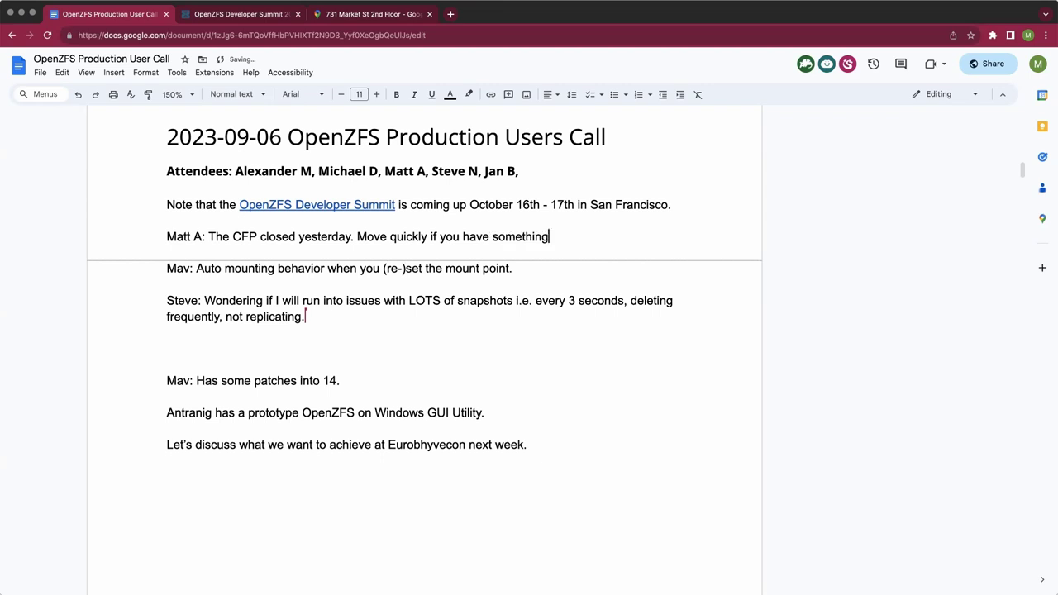
Continue the CFP paragraph with ". Speakers will be announced in a few weeks. There are more sponsorship opportunities."
text(. Speakers will be announce)
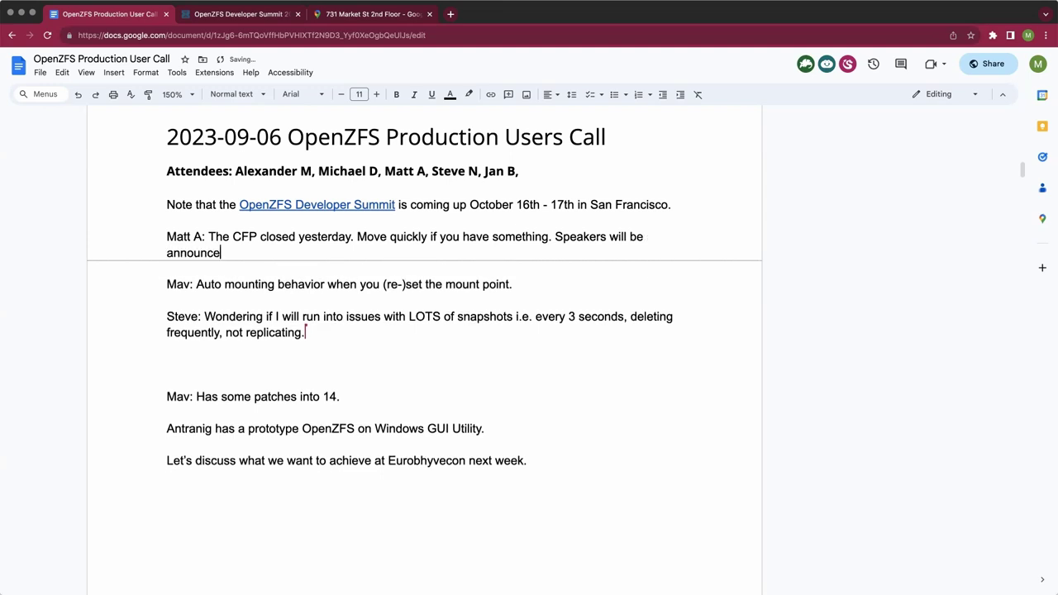
text(d in a few weeks. There are)
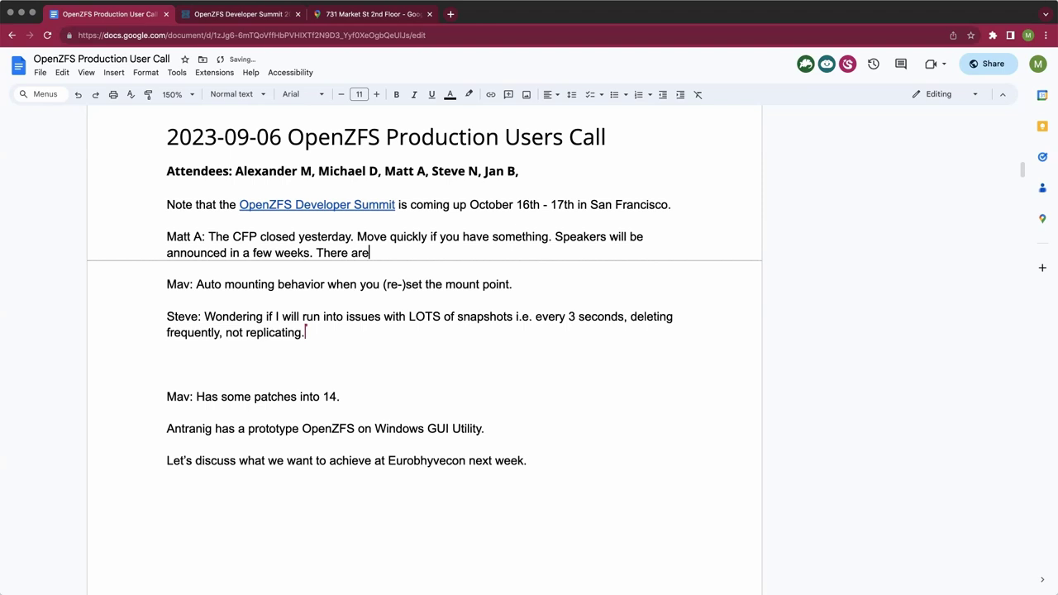
text( more sponsorship o)
key(Tab)
text(.)
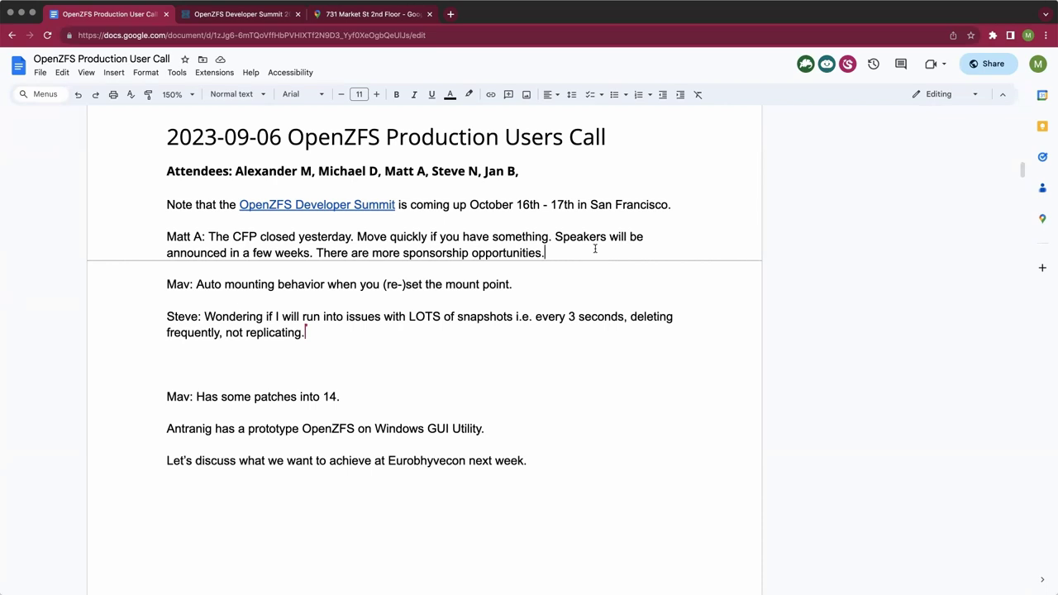
Add a blank line below the CFP paragraph and append "Open on topics: New features are always welcome or explanations of subsystems." to it
click(595, 250)
key(Return)
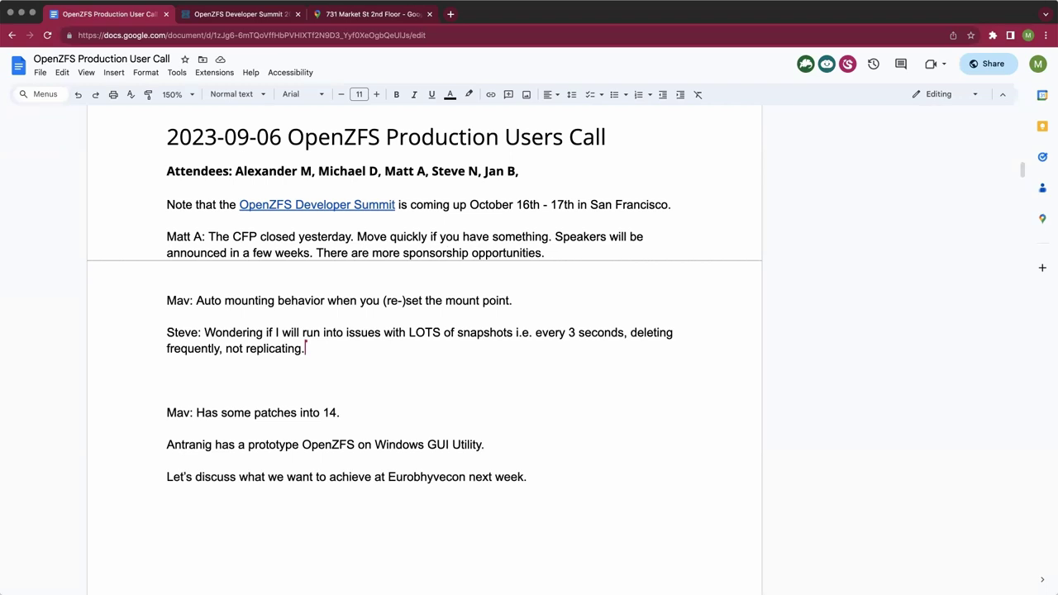
text(Open on topics: )
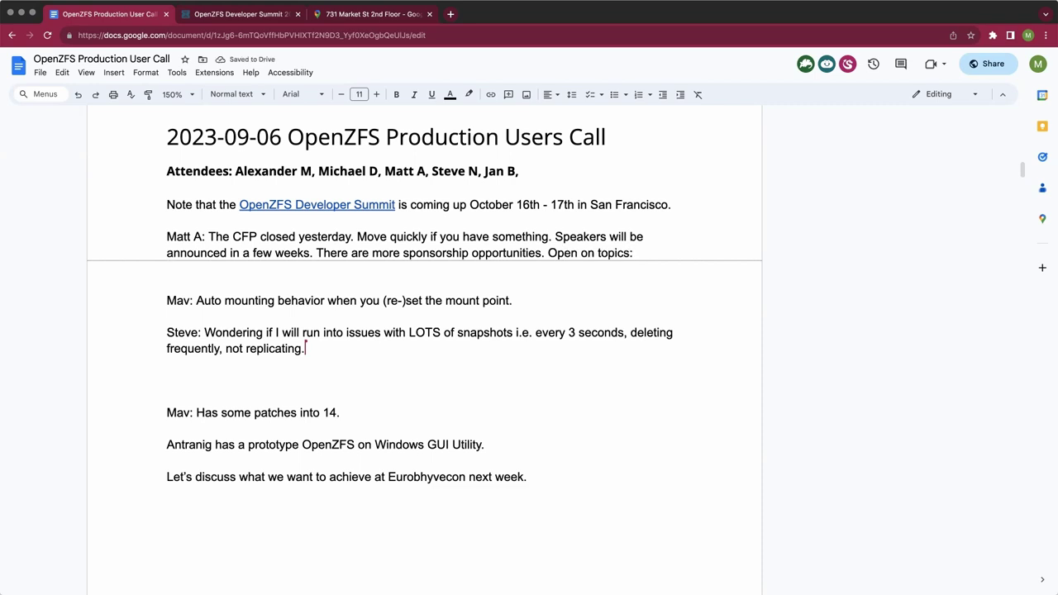
text(B)
key(BackSpace)
text(New feat)
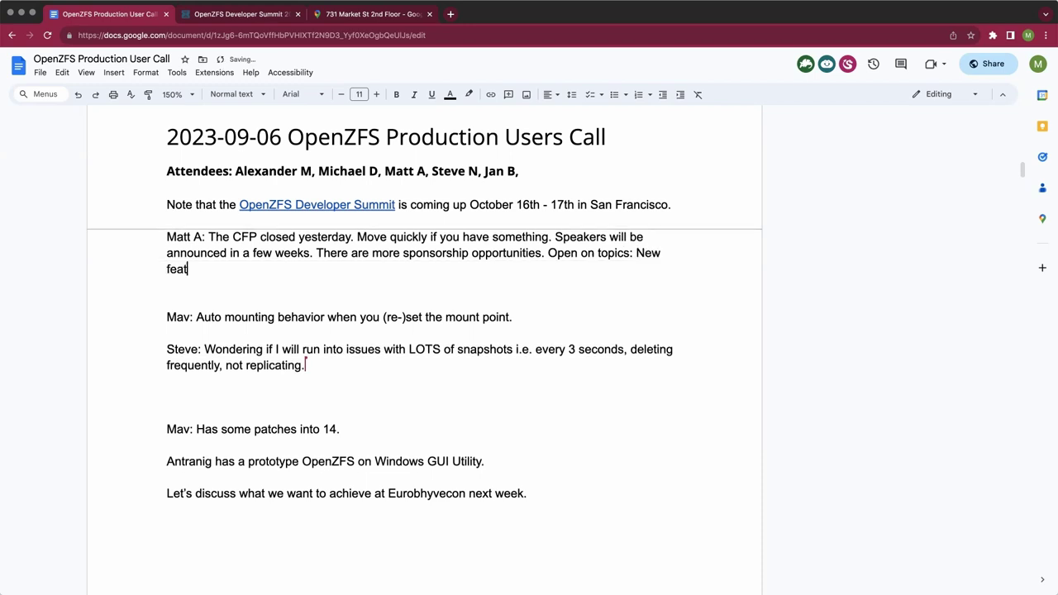
text(ures are always)
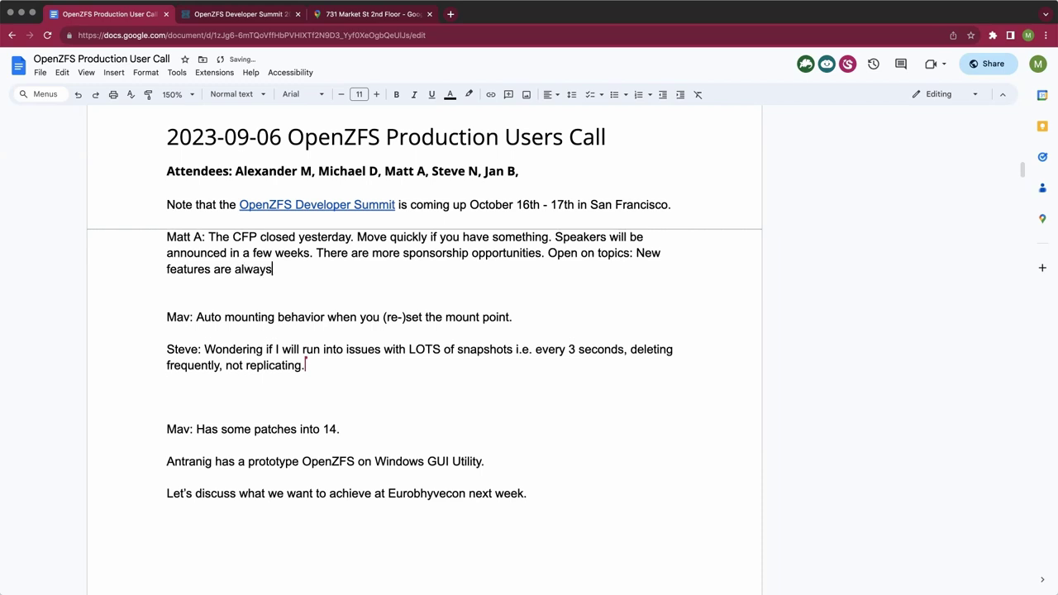
text( welcome or explanations )
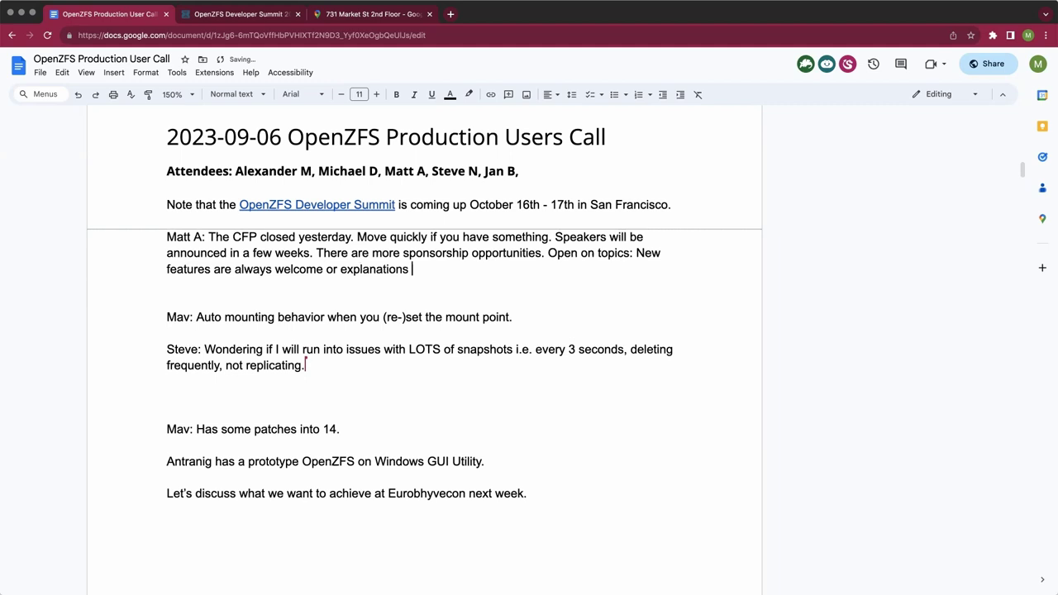
text(of subsystems.  Uniqui)
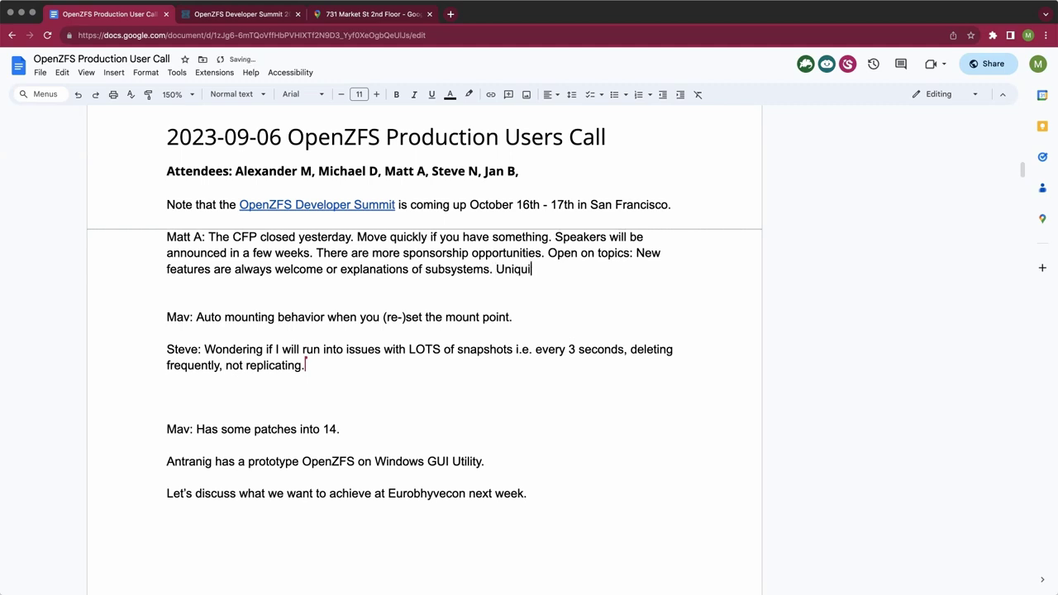
Append "Unique uses of OpenZFS, discoveries about its behavior. Also think about hackathon ideas." to the CFP paragraph
key(BackSpace)
text(e uses of OpenZFS, disc)
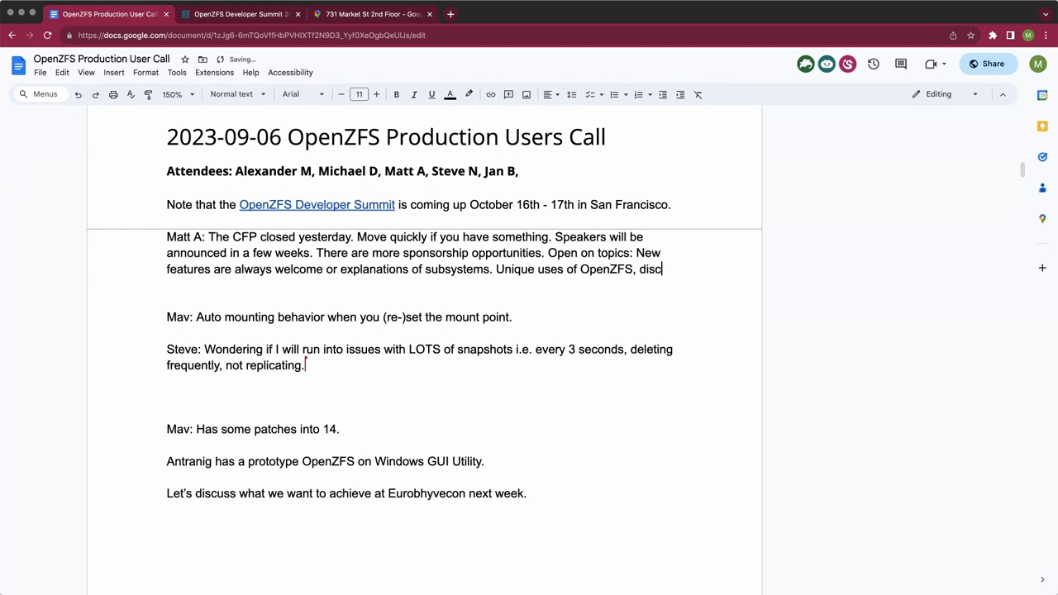
text(overies about it)
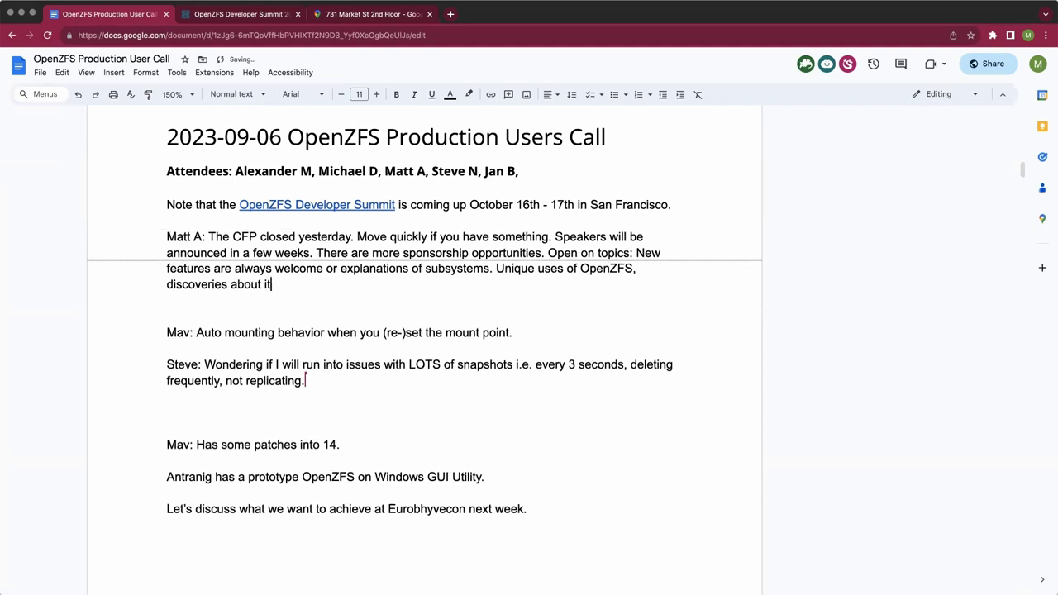
text(s behavior. Also think a)
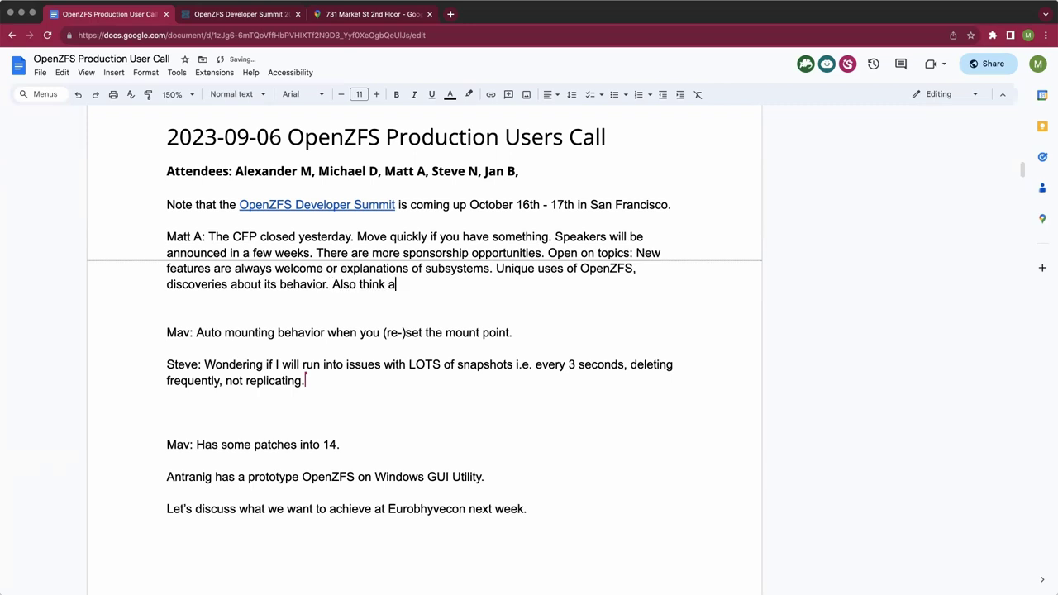
text(bout hackathon ideas.)
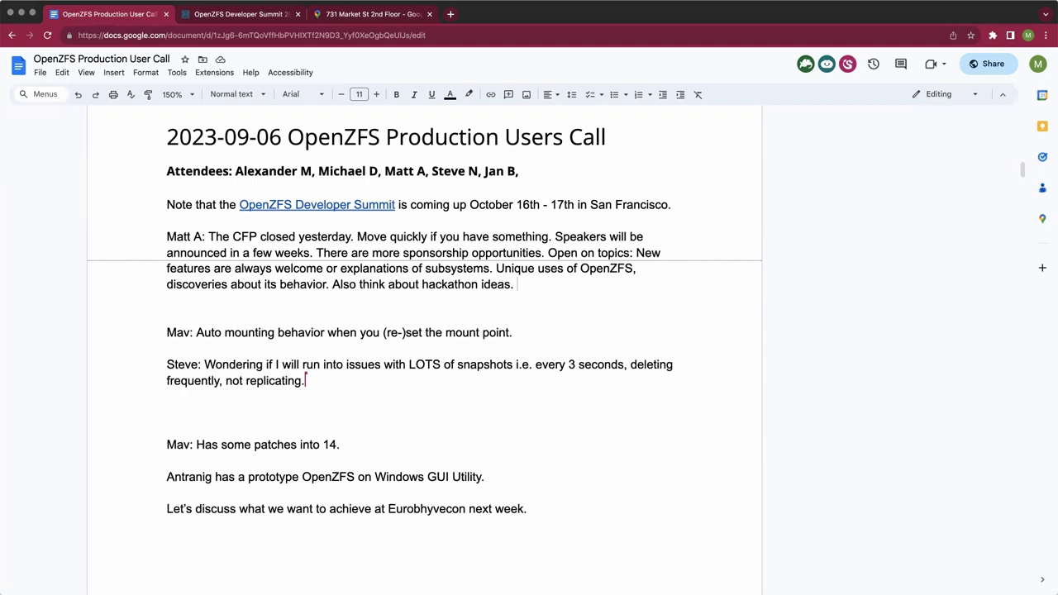
Finish the CFP paragraph with "Documentation, web site, organizing." and remove the extra blank line below it
text(Documentation, web site, )
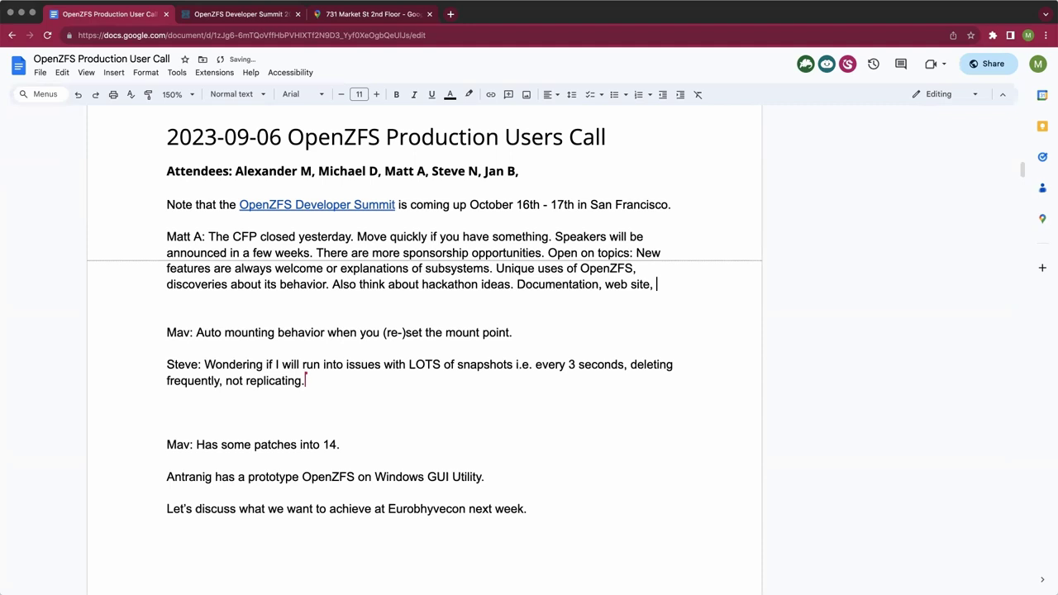
text(organiz)
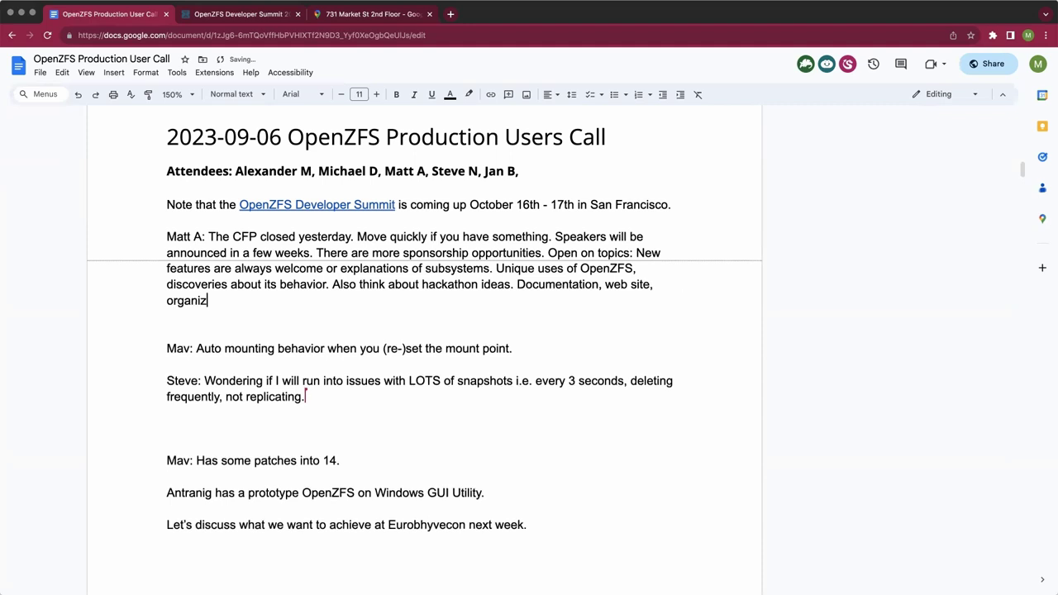
text(ing.)
key(BackSpace)
key(BackSpace)
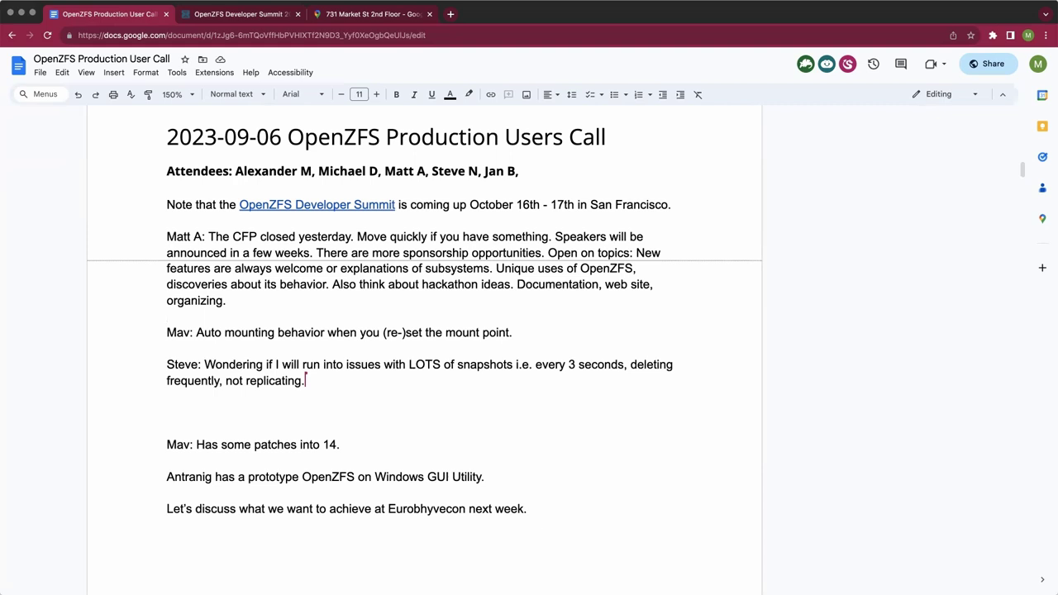
click(227, 300)
key(BackSpace)
Append "A colleague worked on a PR." to the note about auto mounting behavior
click(224, 332)
click(514, 333)
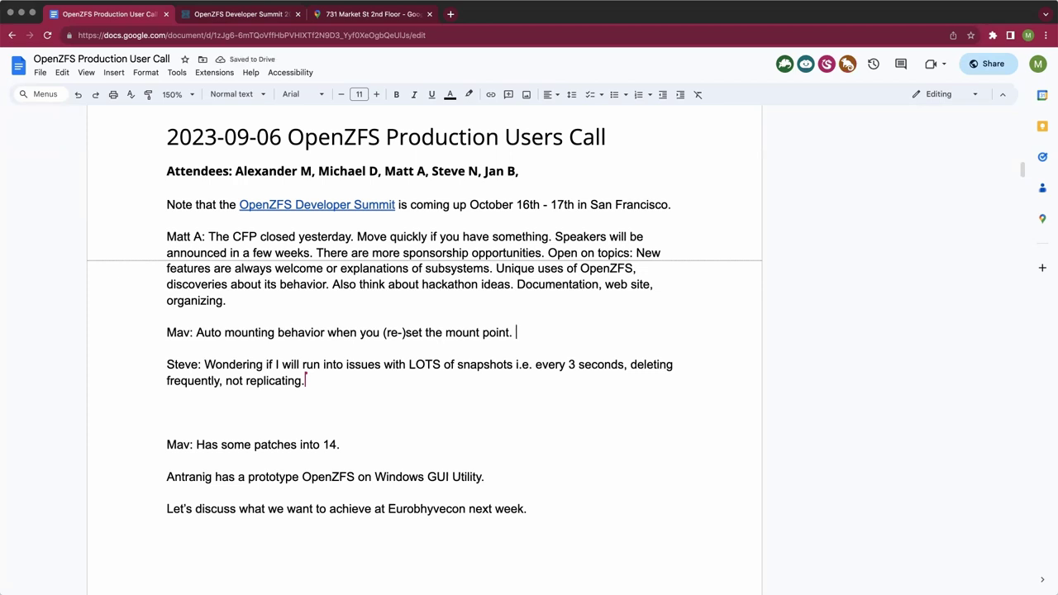
text(Wha)
key(BackSpace)
key(BackSpace)
key(BackSpace)
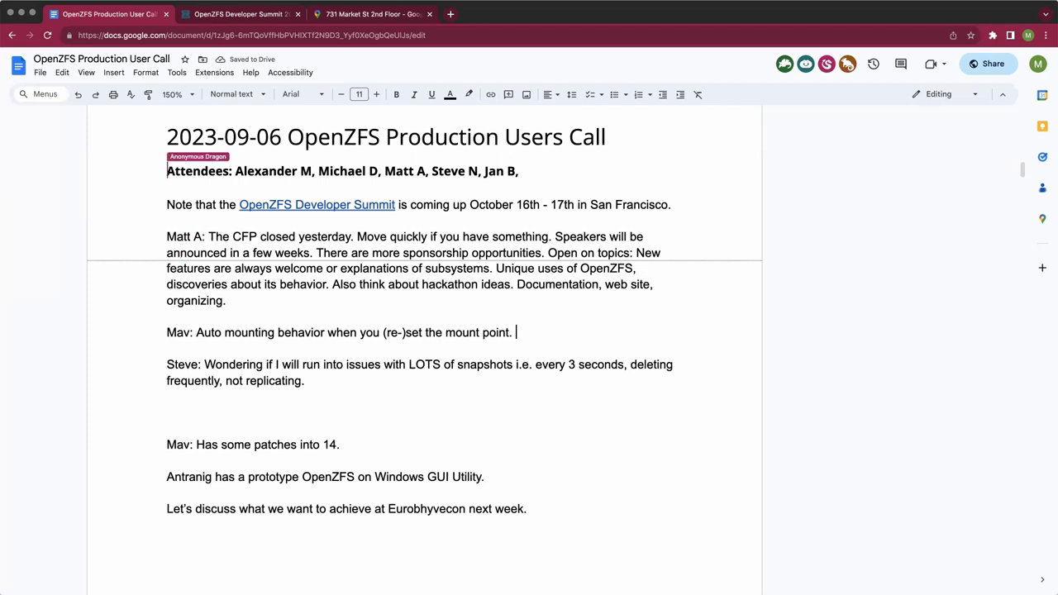
text(A co)
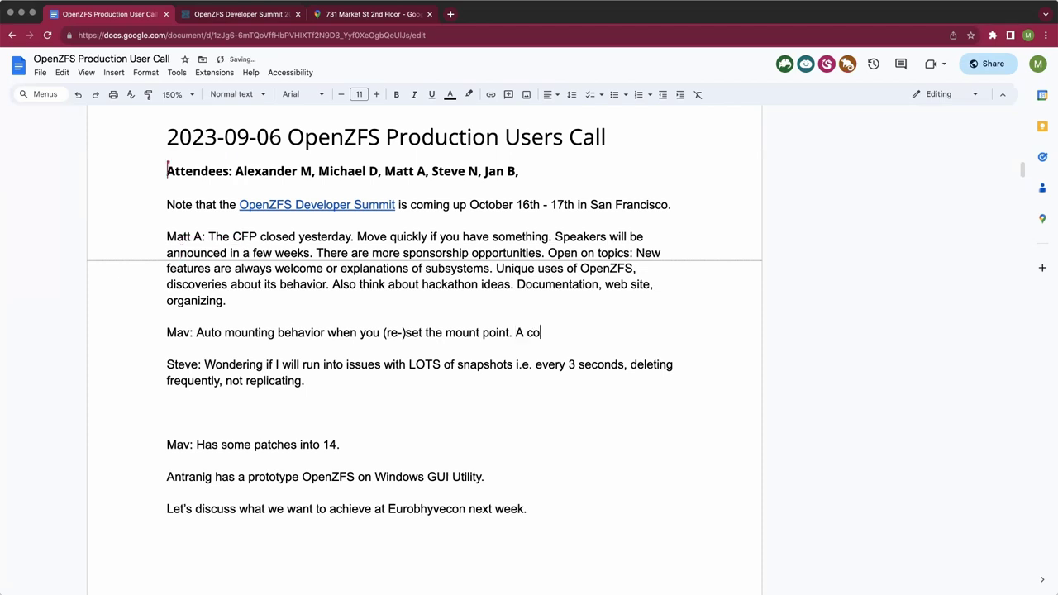
text(lleague workedon a)
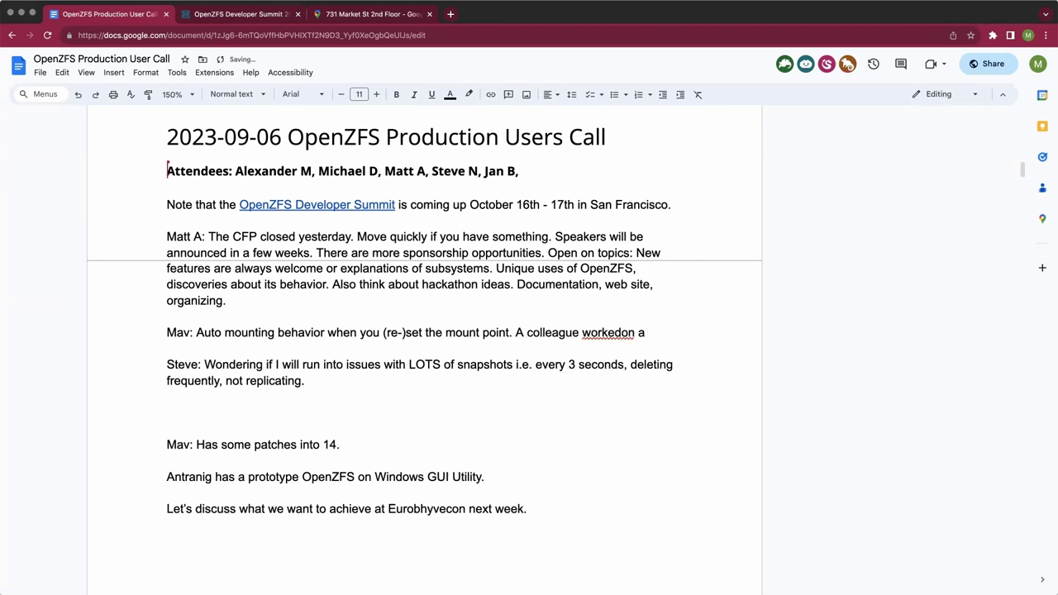
key(BackSpace)
key(BackSpace)
key(BackSpace)
key(BackSpace)
key(BackSpace)
text(on a PR.)
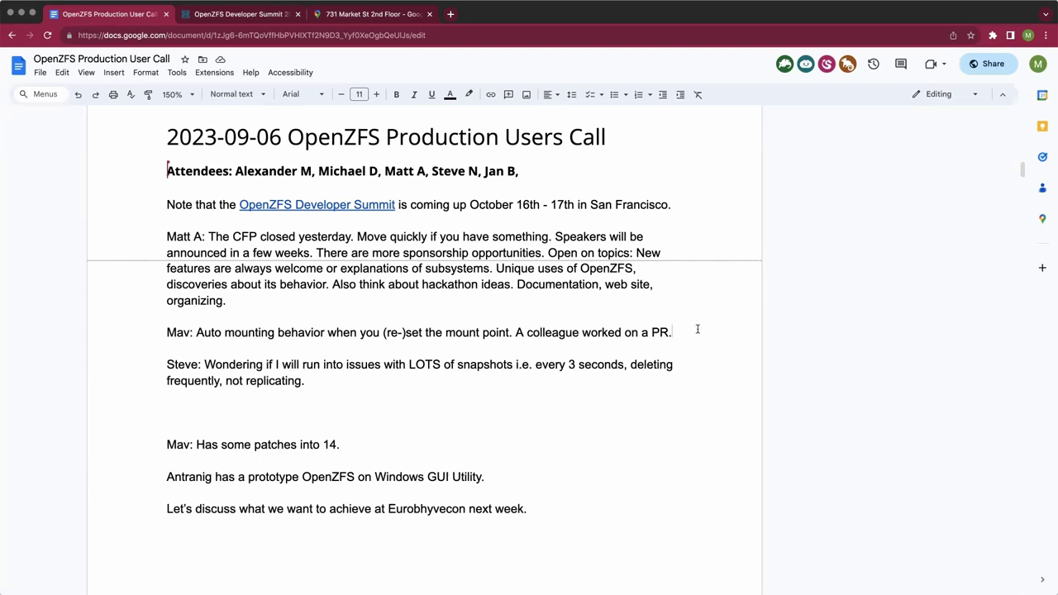
Extend the auto mounting note after "PR" with "… if the mount fails, you get an error." and add blank lines below it
text(..)
key(Return)
text(if t)
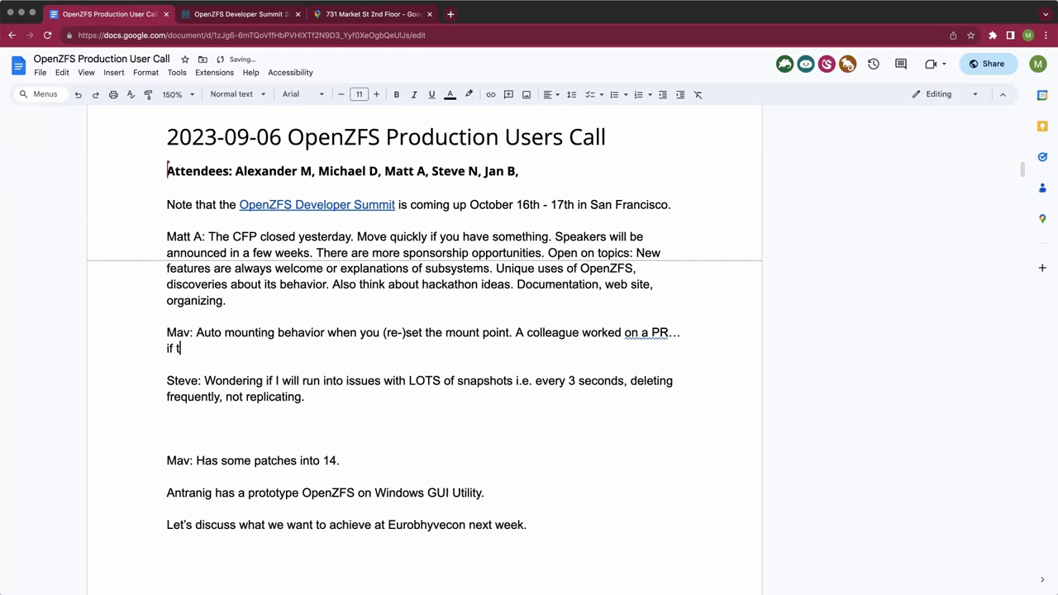
text(he mount faile)
key(BackSpace)
text(s, you )
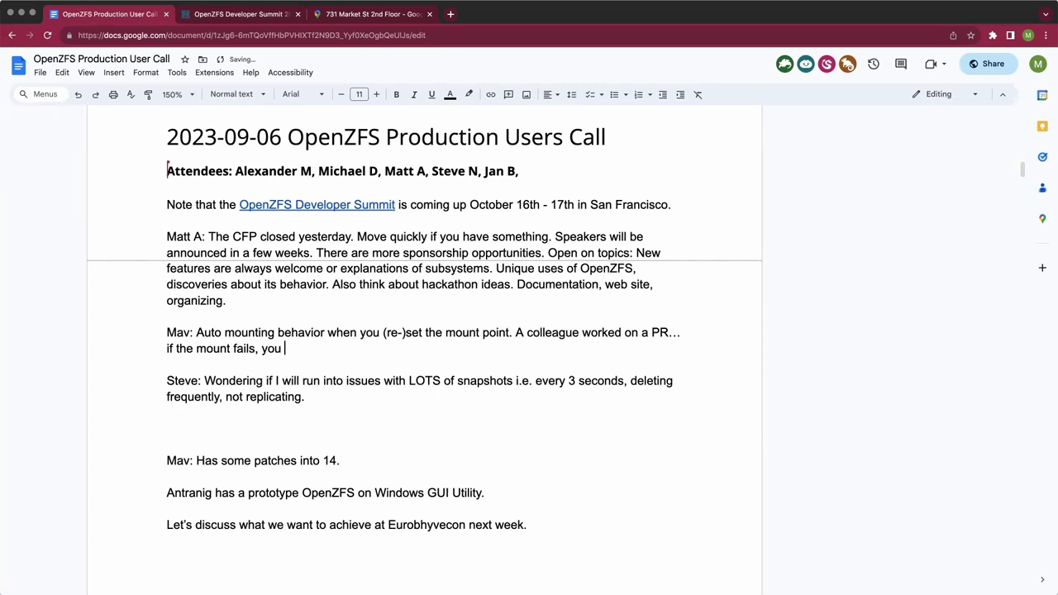
text(get an error.)
key(Return)
key(Return)
Append "Property set, receive error. Looked at polishing the area" to the end of the auto mounting note
click(354, 348)
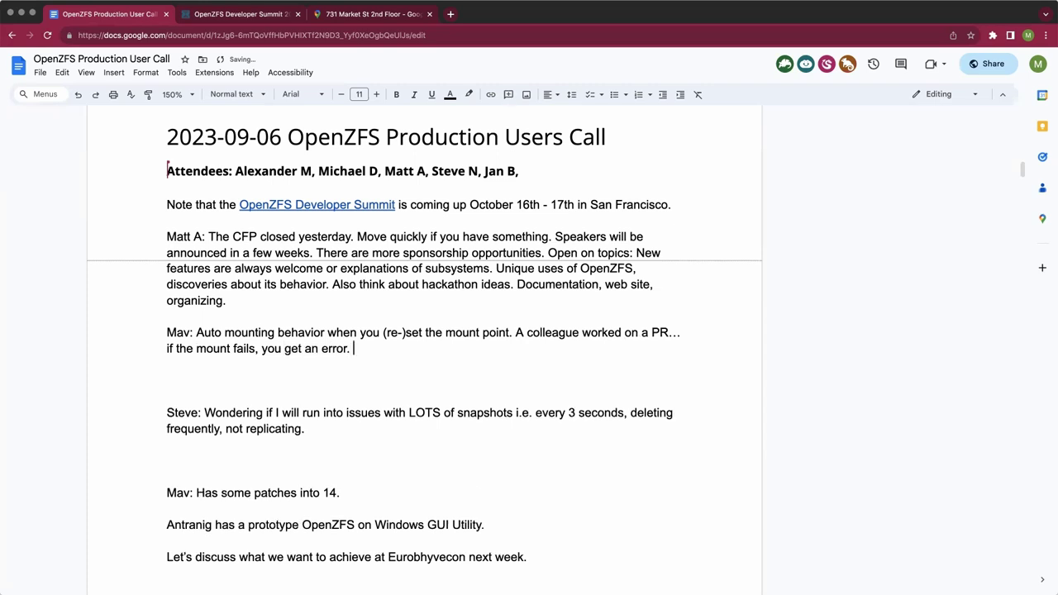
text(Property set, receive error.)
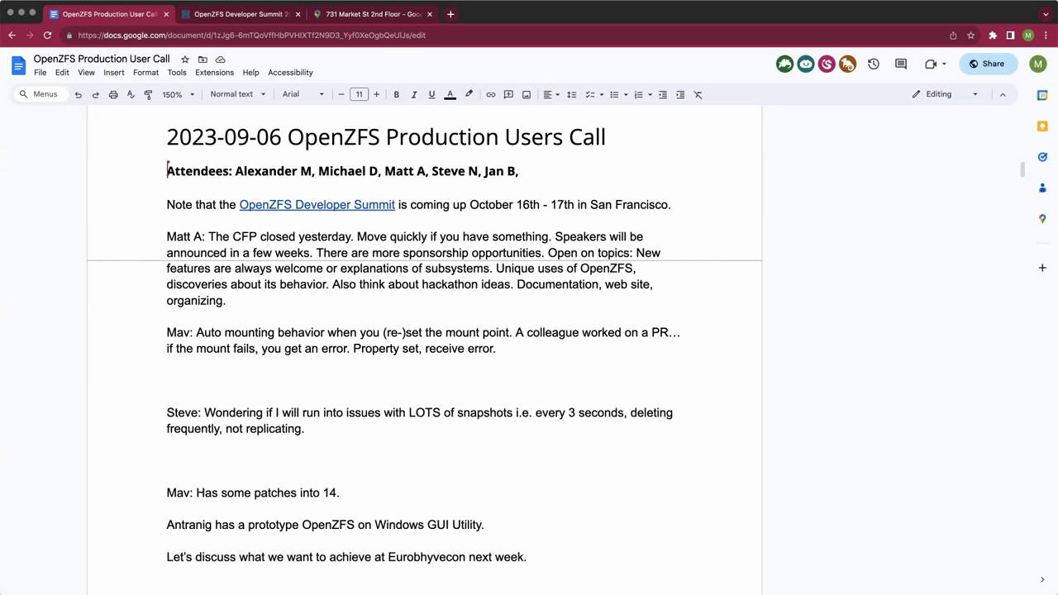
text(Looked at pos)
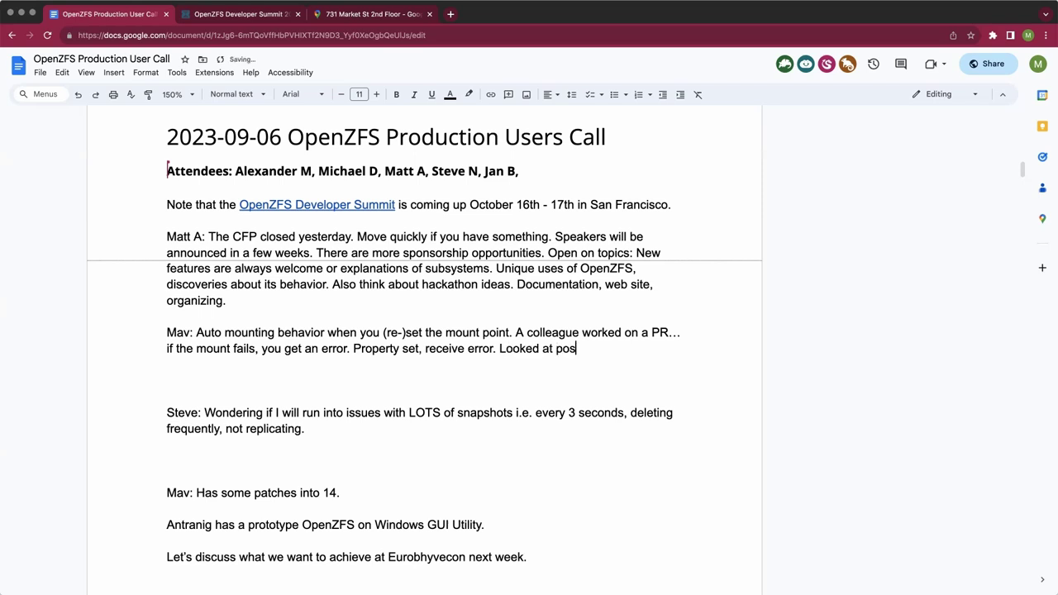
key(BackSpace)
text(lishing the area t)
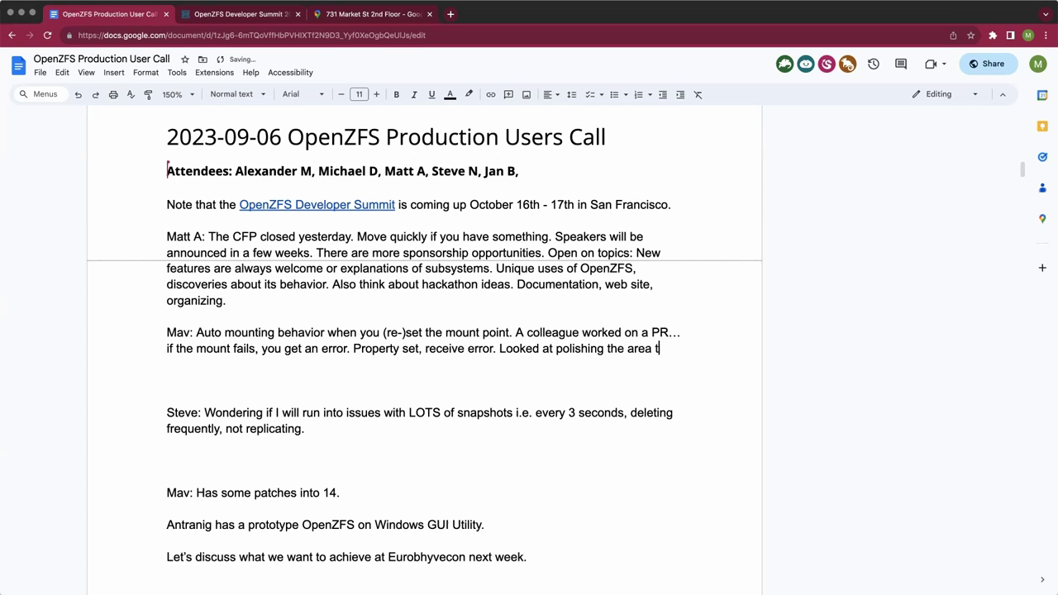
key(BackSpace)
key(BackSpace)
End the auto mounting note's polishing sentence with a period and add "Raised question: If you change the property, should it auto-mount it?"
text(. R)
text(aised )
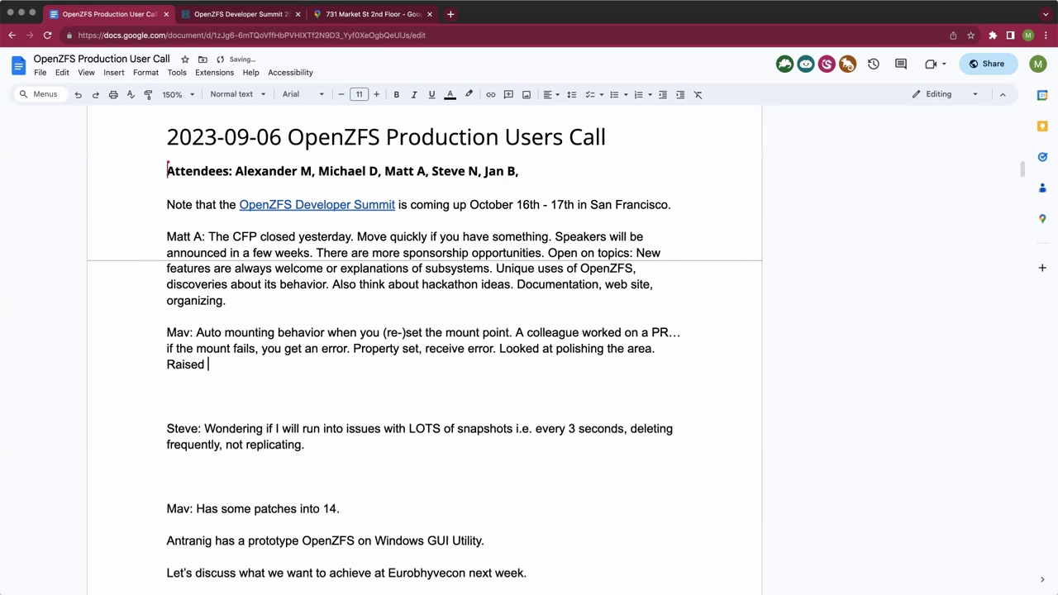
text(question: If you chang)
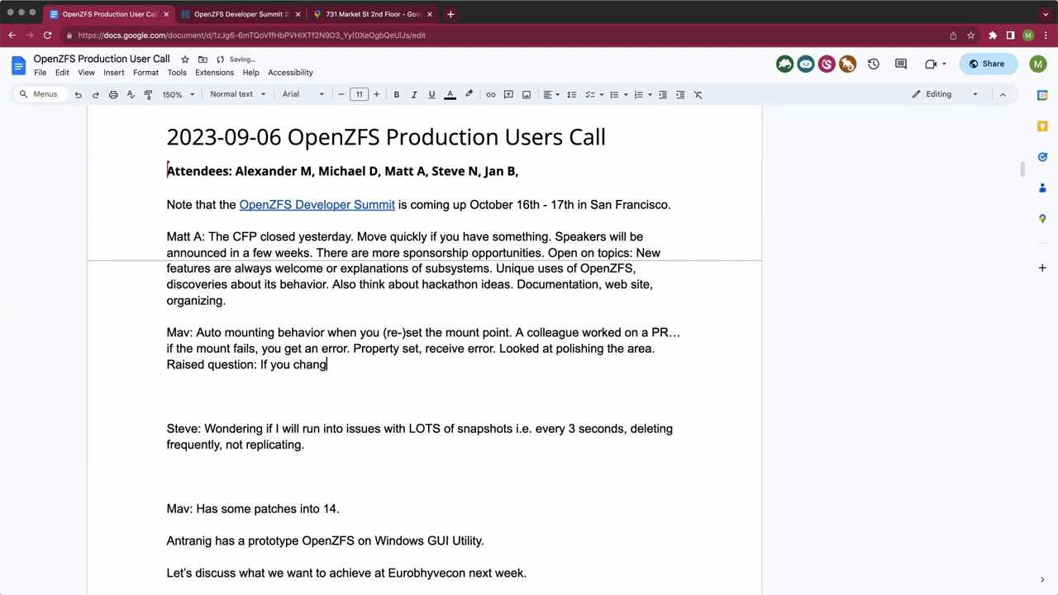
text(e the property, should you)
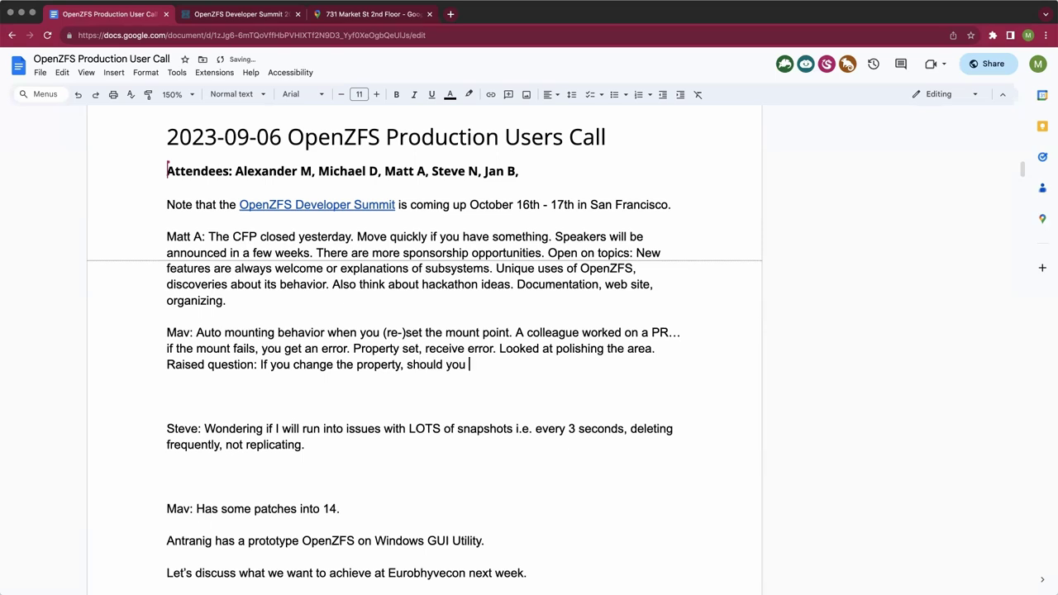
key(BackSpace)
key(BackSpace)
key(BackSpace)
key(BackSpace)
text(it)
text( aut)
text(h)
key(BackSpace)
key(BackSpace)
text(o)
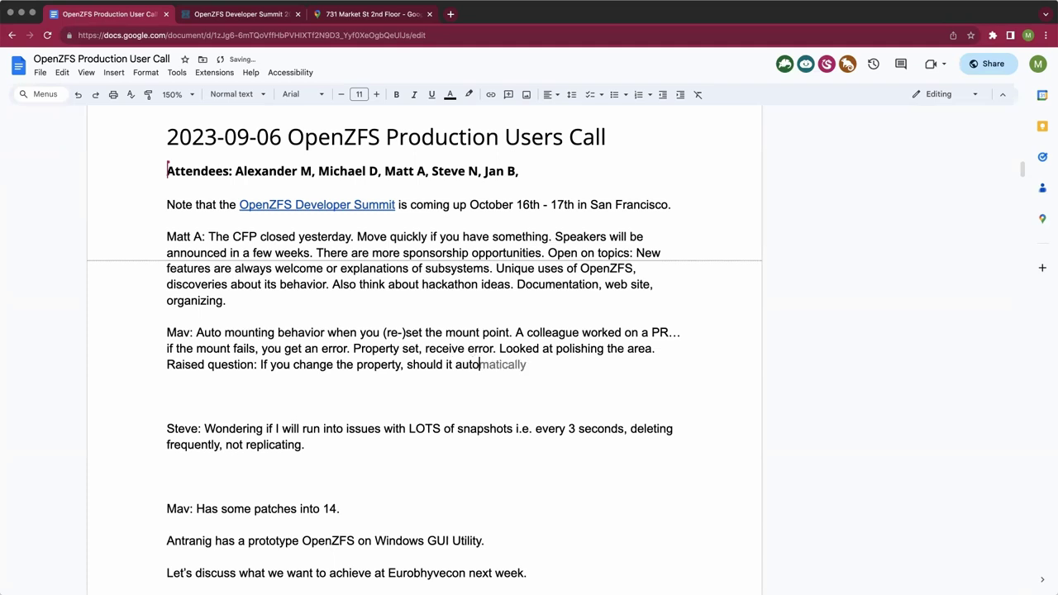
text(-mount it?)
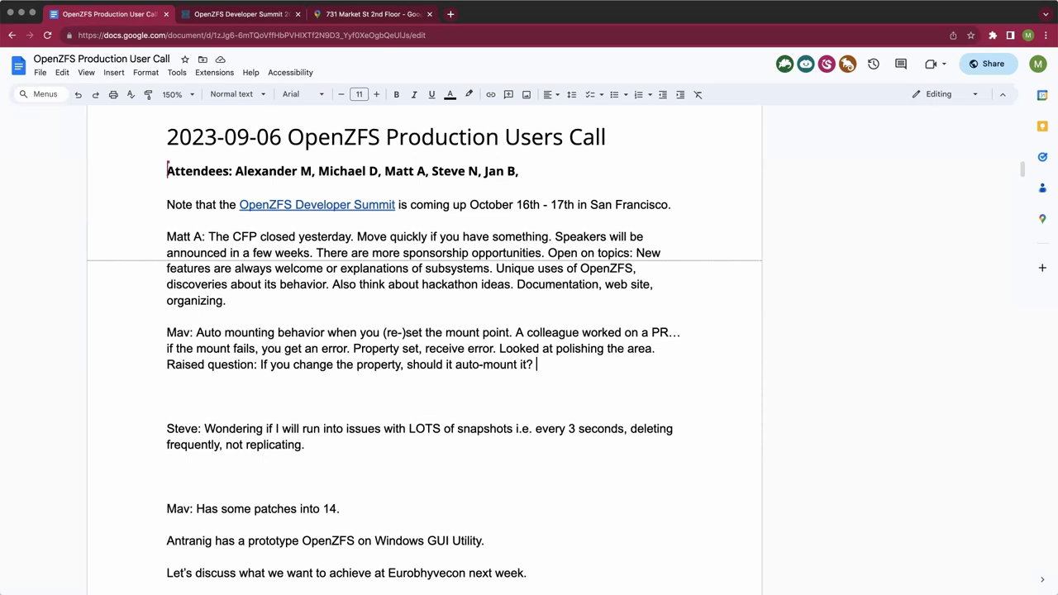
Append "15240 patch tries to always mount a file system unless canmount=noauto." to the auto mounting note
text(15240 pa)
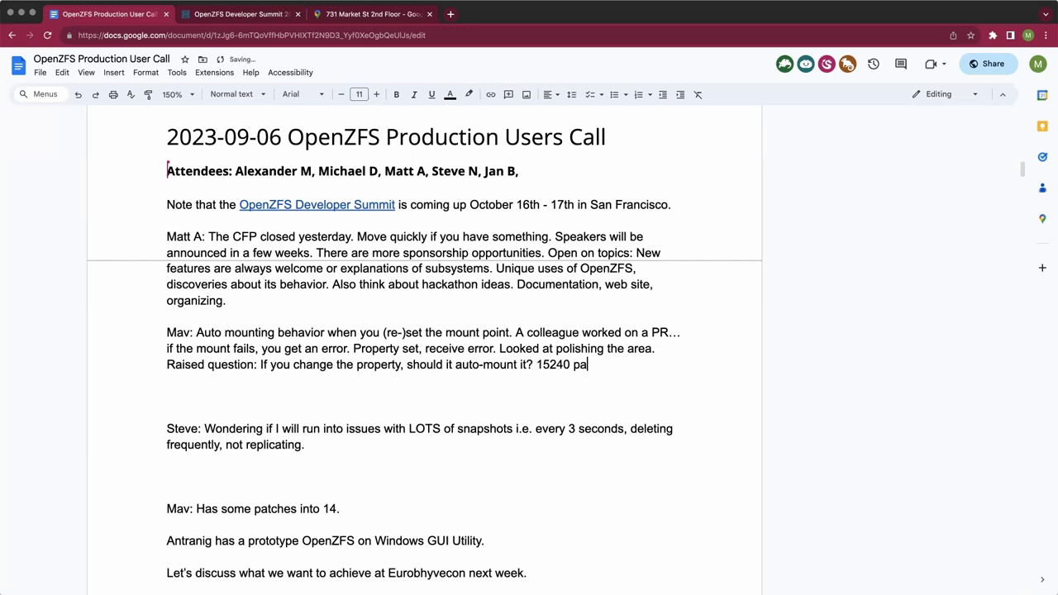
text(tch trys to always mount a files)
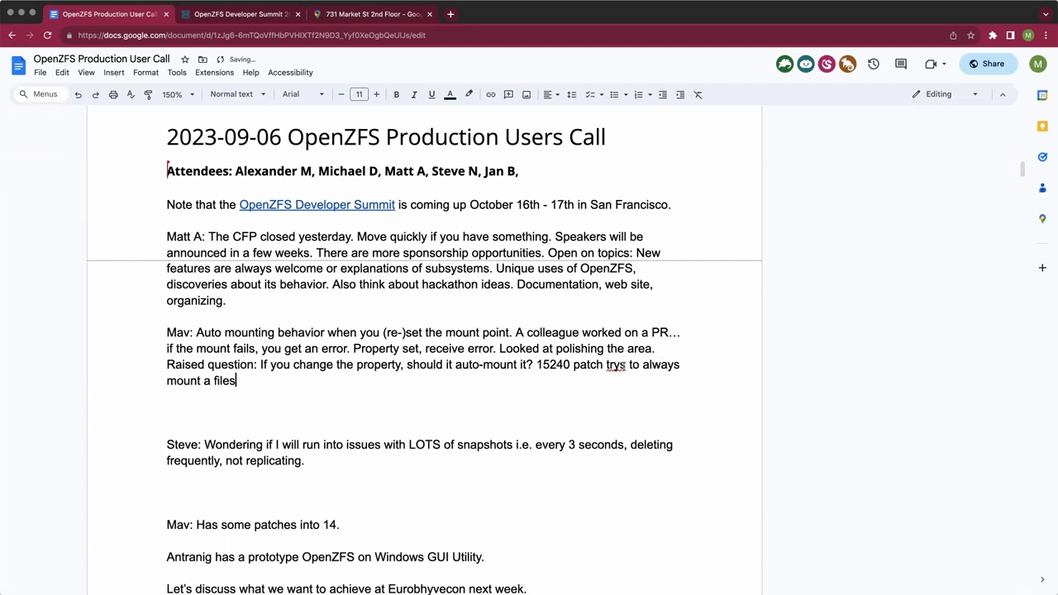
click(626, 365)
click(620, 348)
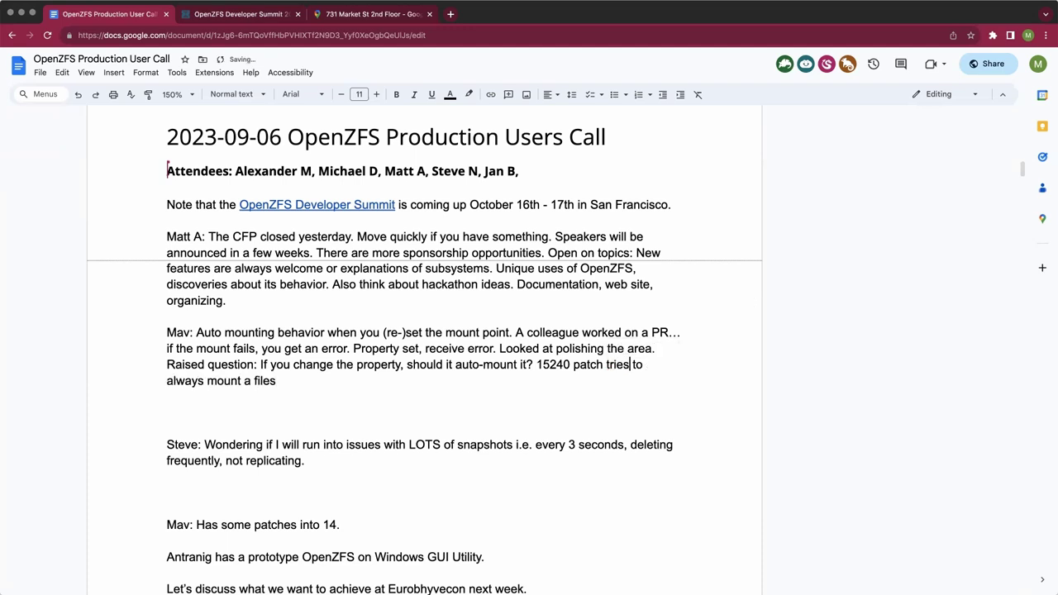
key(BackSpace)
text(system unless )
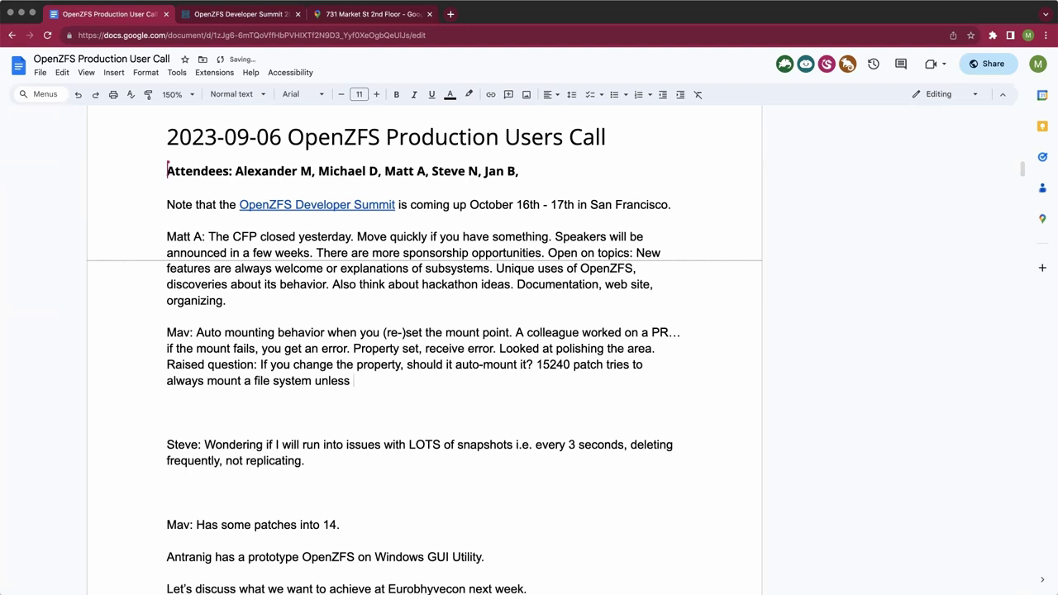
text(canmount=noaut)
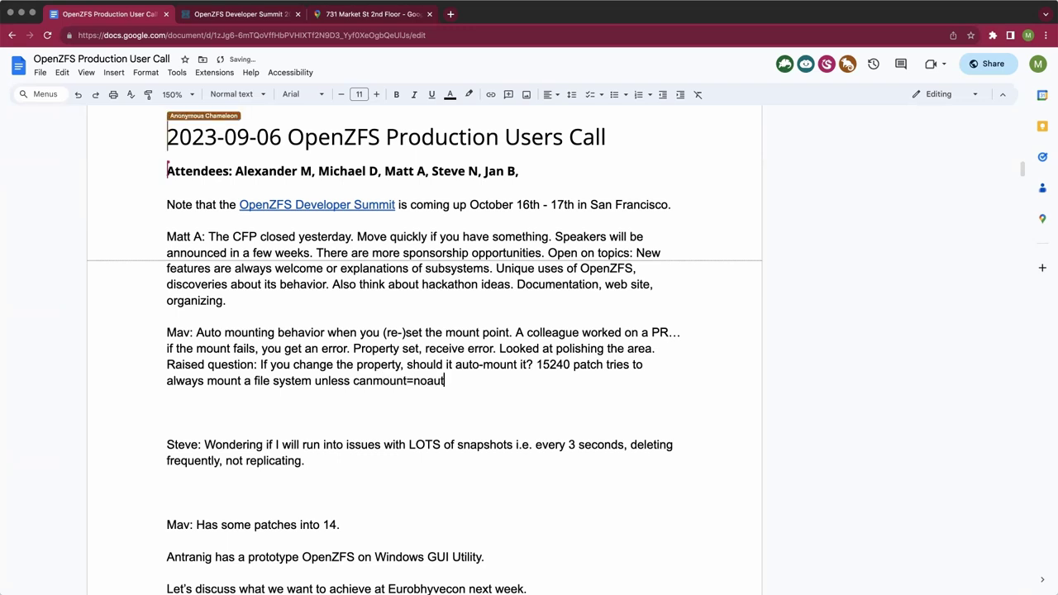
text(o.)
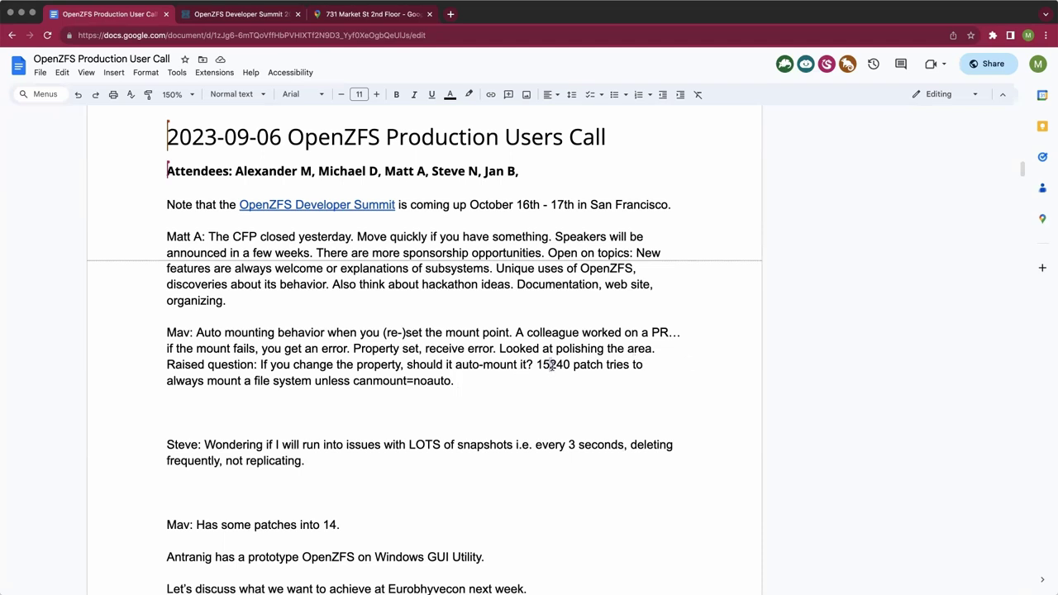
double_click(551, 365)
click(483, 17)
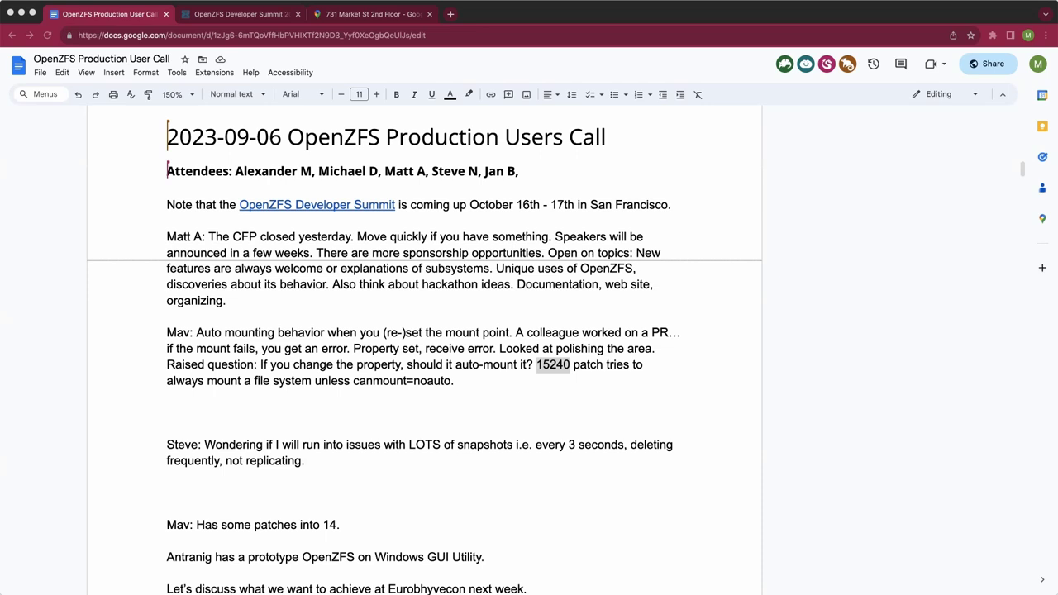
key(super+Tab)
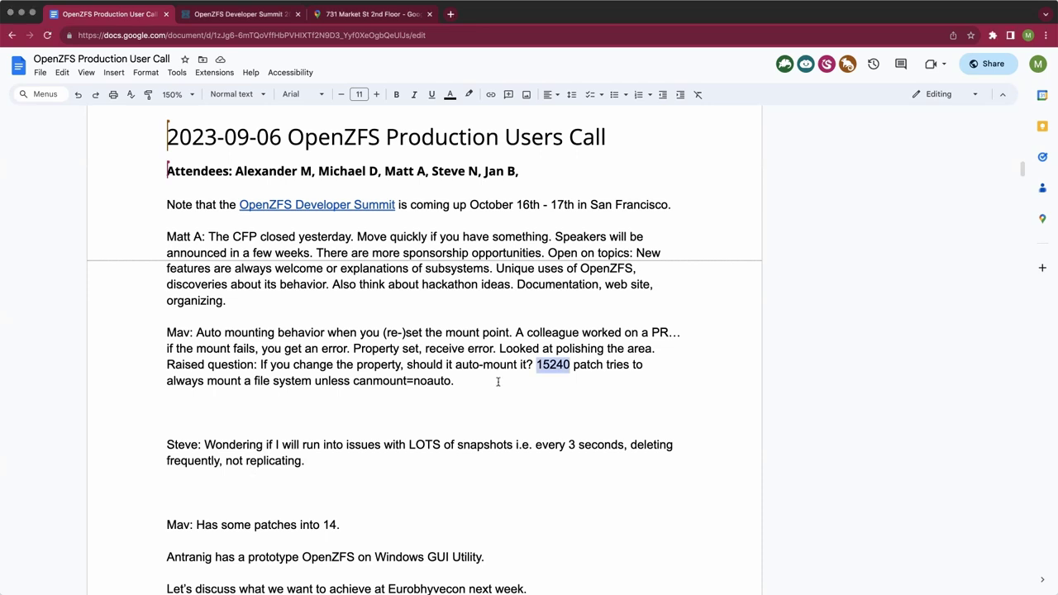
Append "Note the -n flag. Can that be used with 'zfs set'" to the end of the auto mounting note
click(497, 382)
text(No)
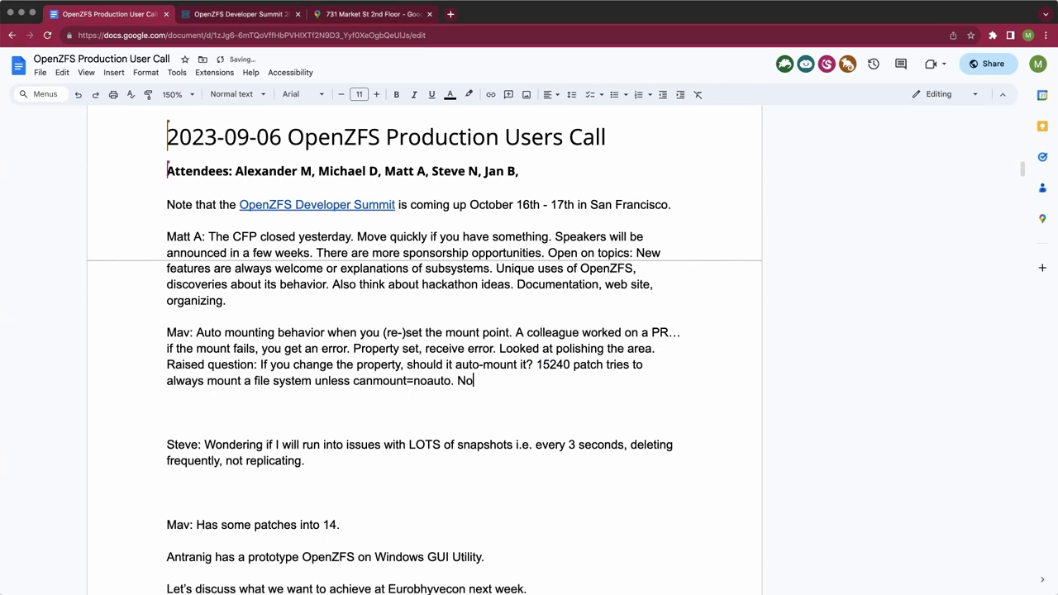
text(te the -n flag.)
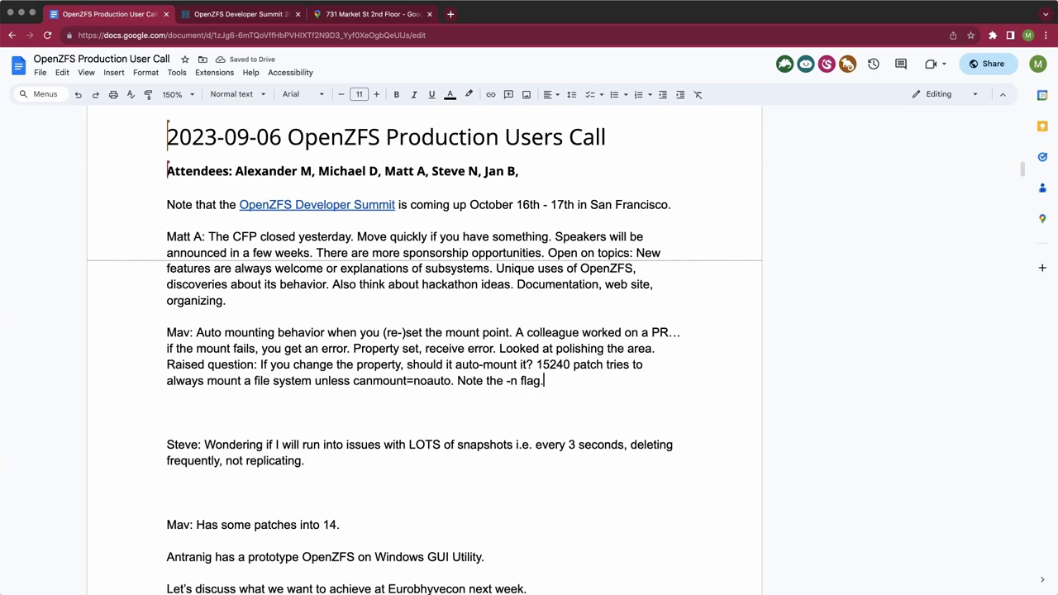
text( Can that be use)
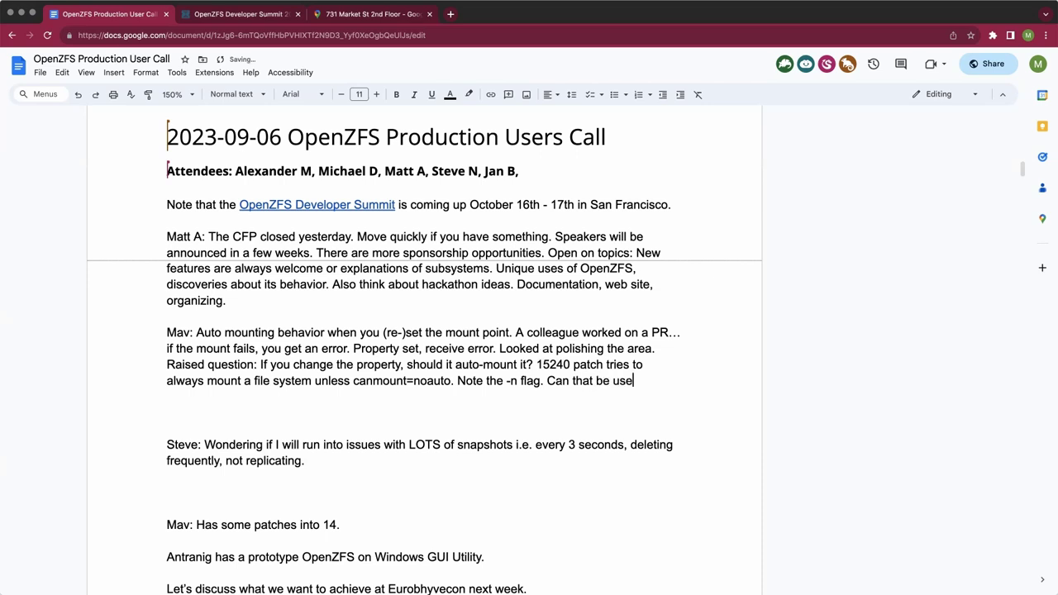
text(d with)
text( 'zfs)
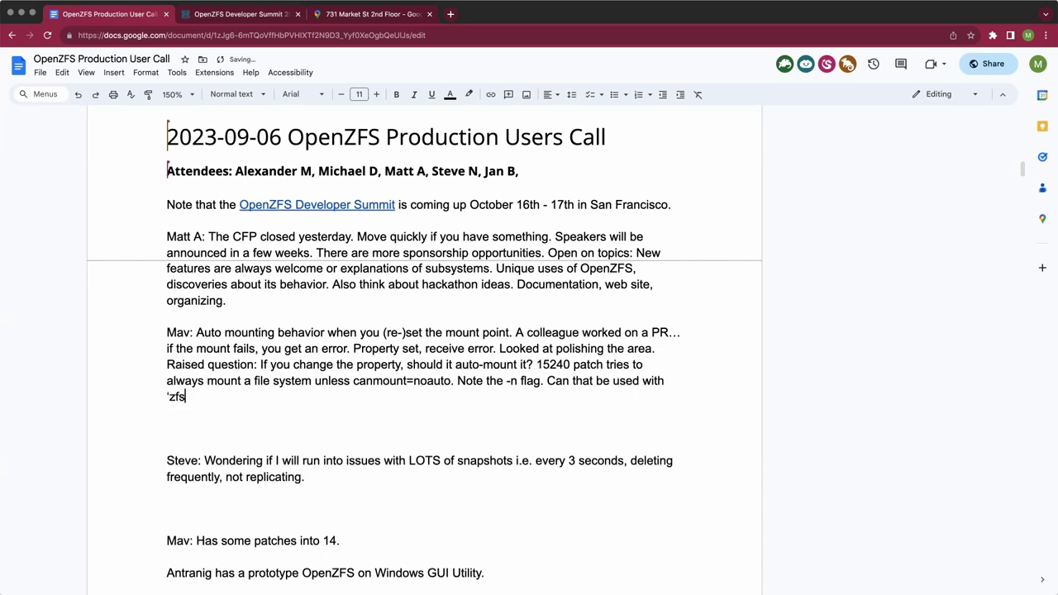
text( set)
text(')
Reword the last question of the auto mounting note to "Could we have 'zfs set -n'?"
drag(666, 380, 557, 382)
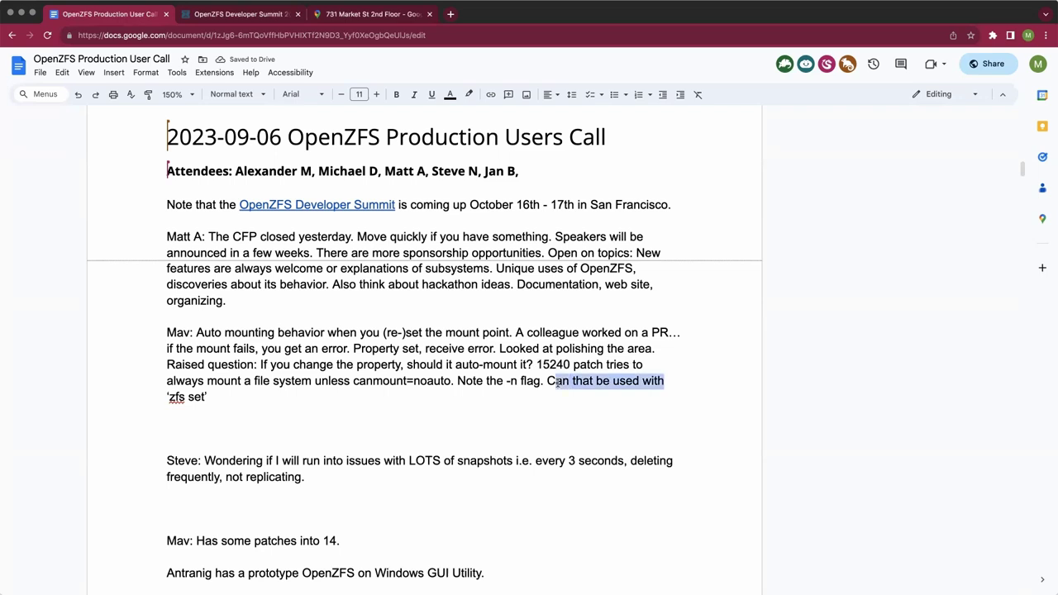
text(ou)
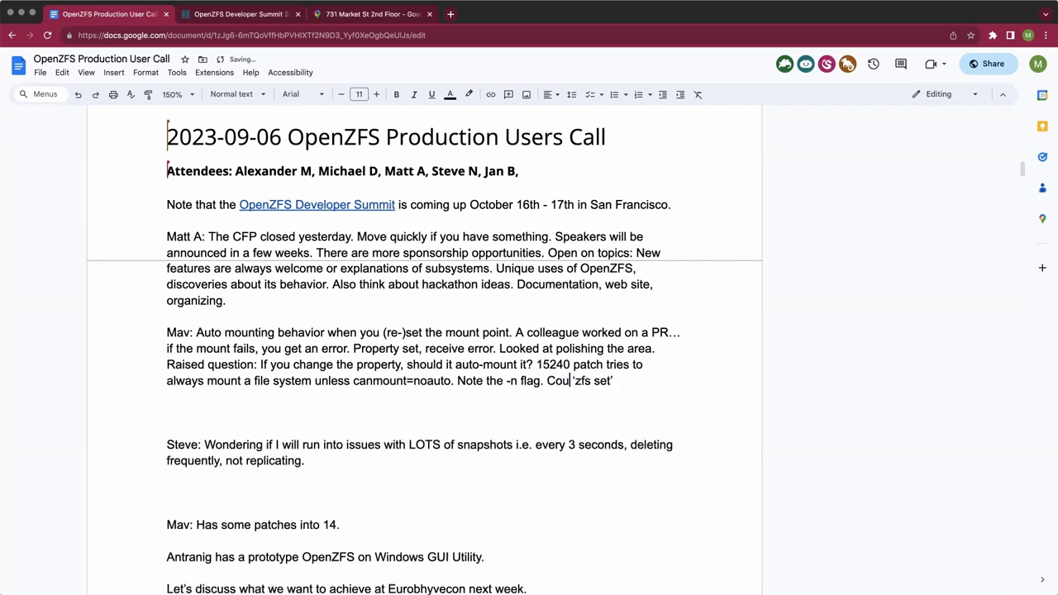
text(ld we )
text(have)
key(End)
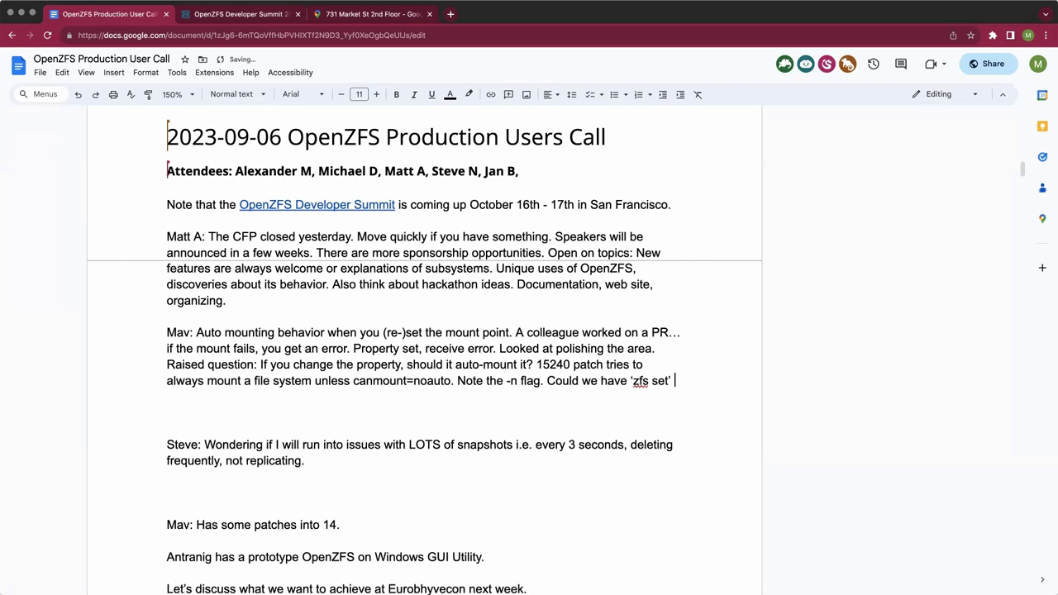
text(-n)
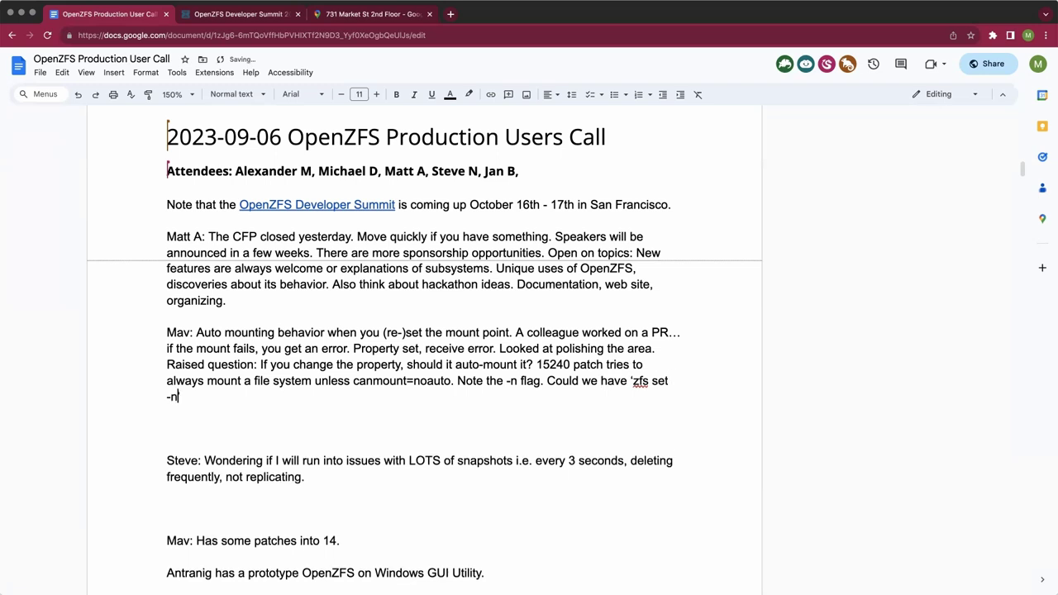
text('?)
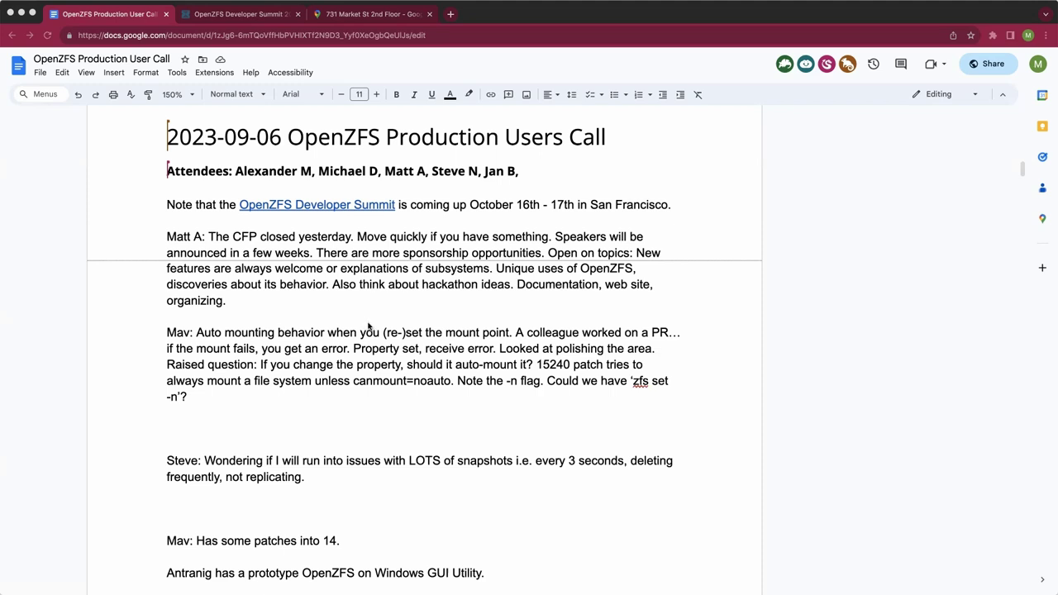
Append "Do set canmount=noauto to not have issues on next boot." to the auto mounting note
click(255, 392)
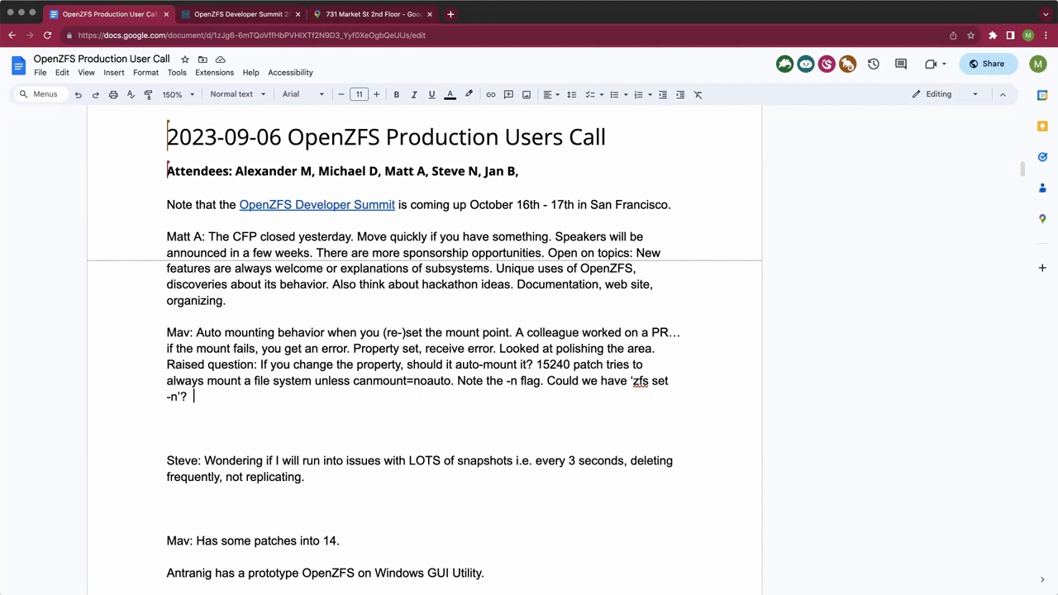
text(Do set canmount=noa)
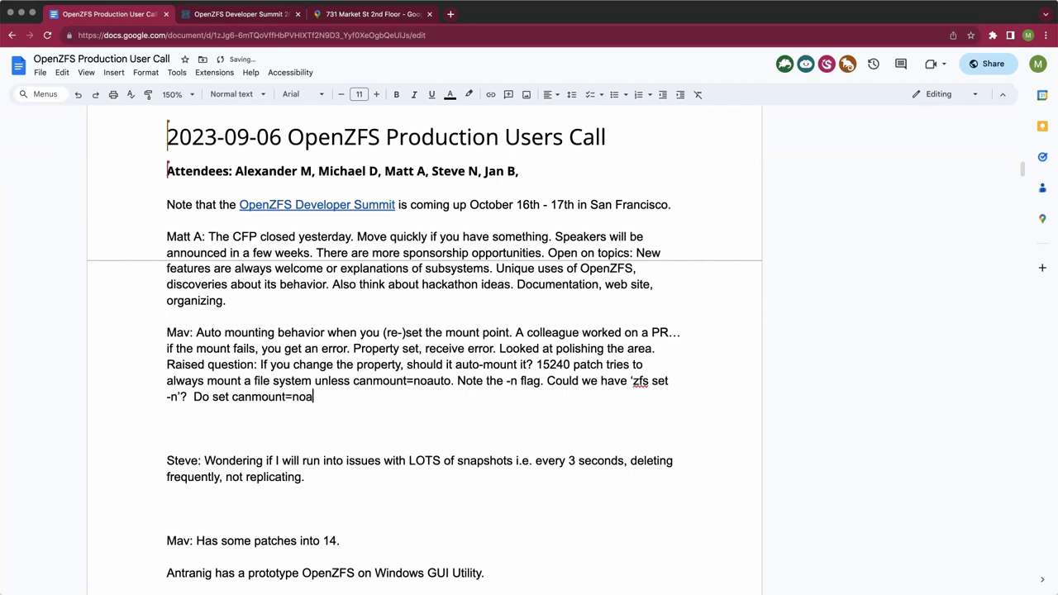
text(uto to no have issueson n)
key(BackSpace)
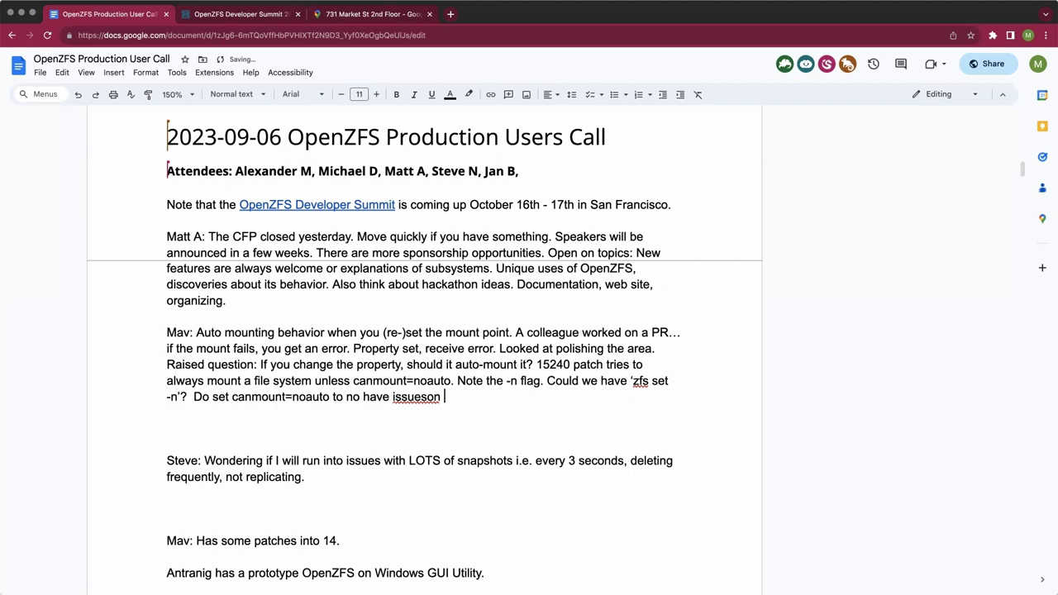
key(BackSpace)
key(BackSpace)
key(BackSpace)
key(BackSpace)
key(BackSpace)
text(s on next boot.)
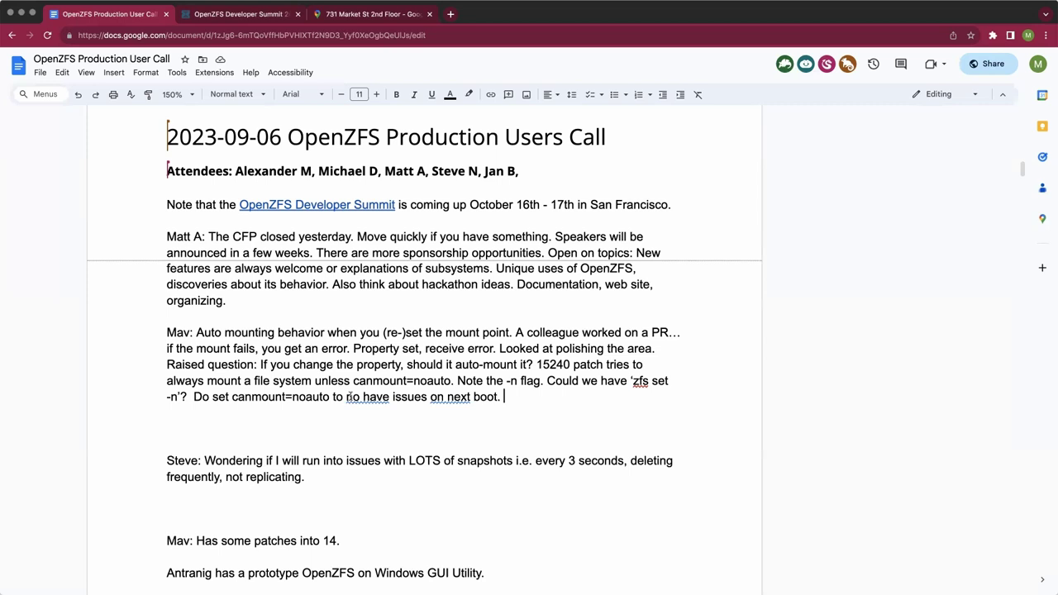
click(364, 397)
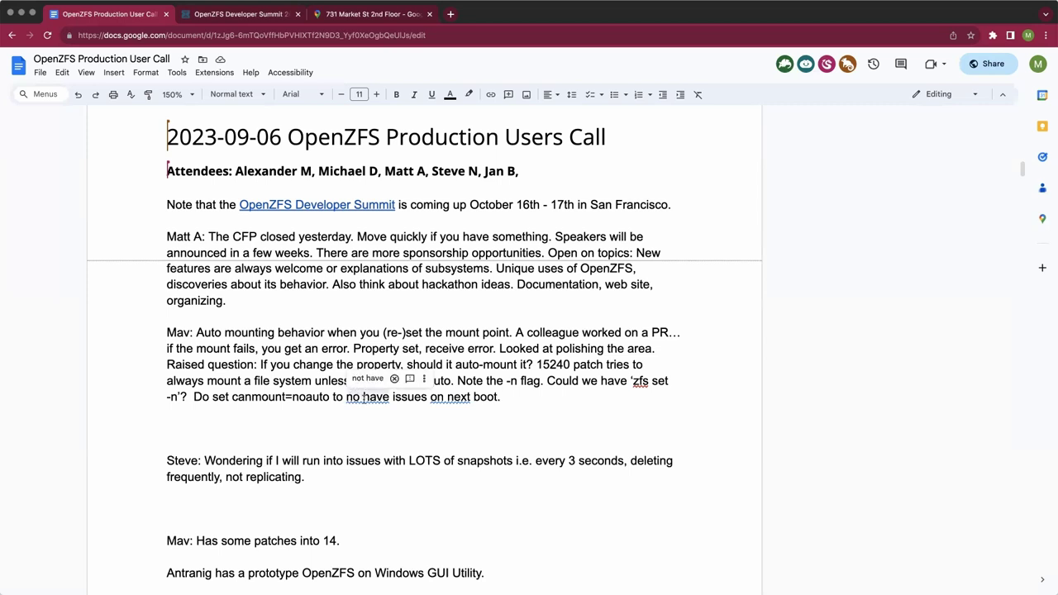
text(t)
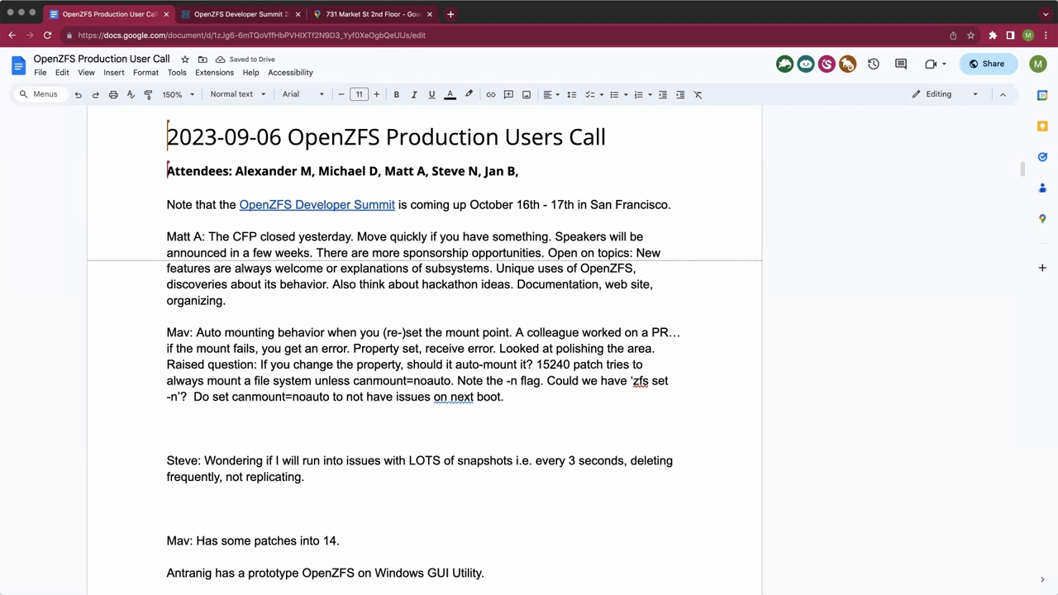
Append "Import -N is your friend." to the end of the auto mounting note
click(505, 397)
text(Imporet)
key(BackSpace)
key(BackSpace)
text(t -N is you)
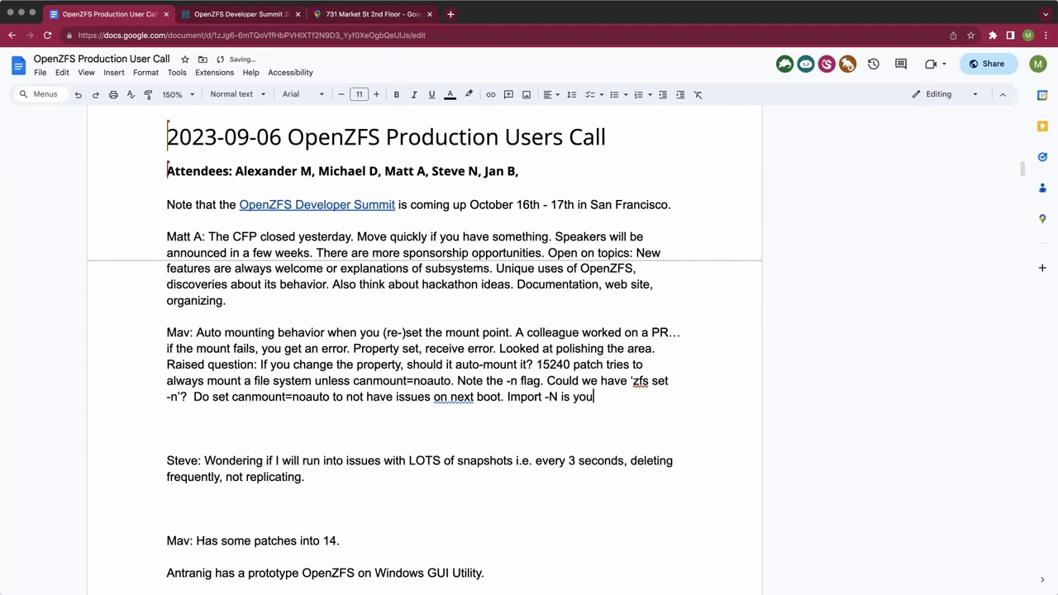
text(r friend.)
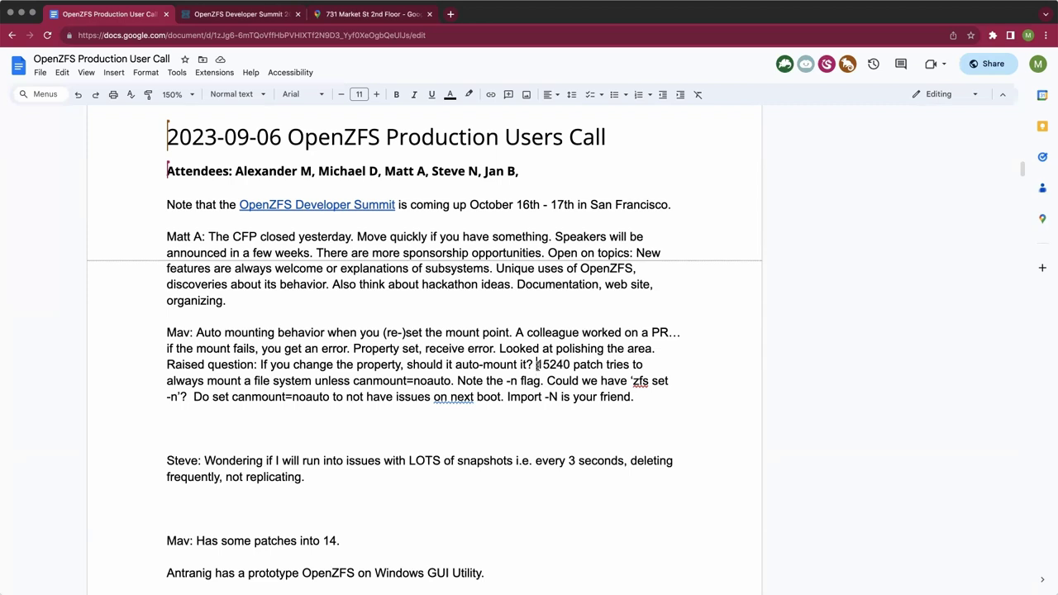
Insert "Pull Request" before the number 15240 in the auto mounting note
click(537, 364)
text(Pull )
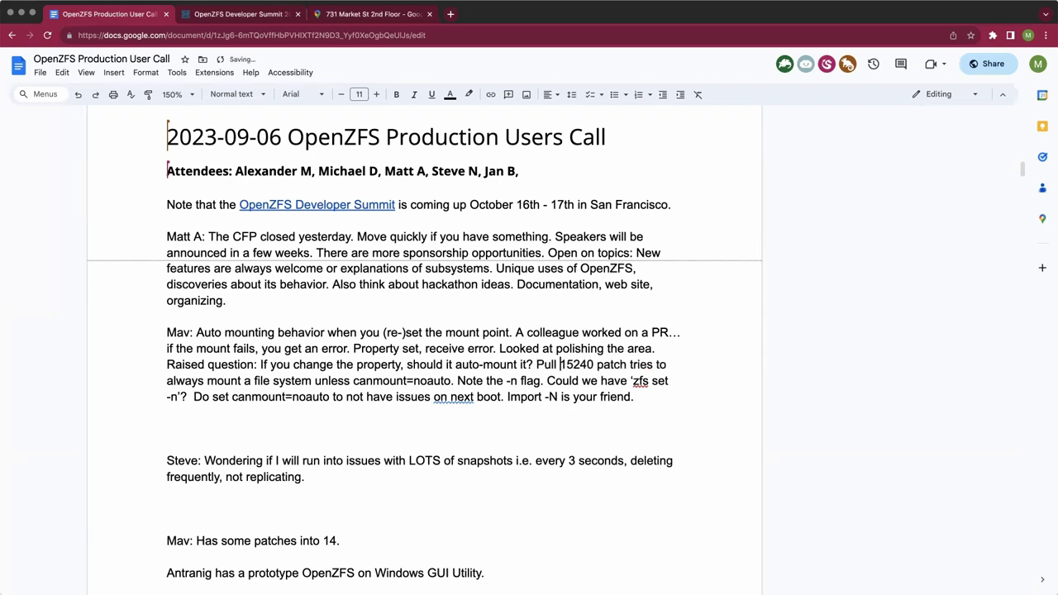
text(Request)
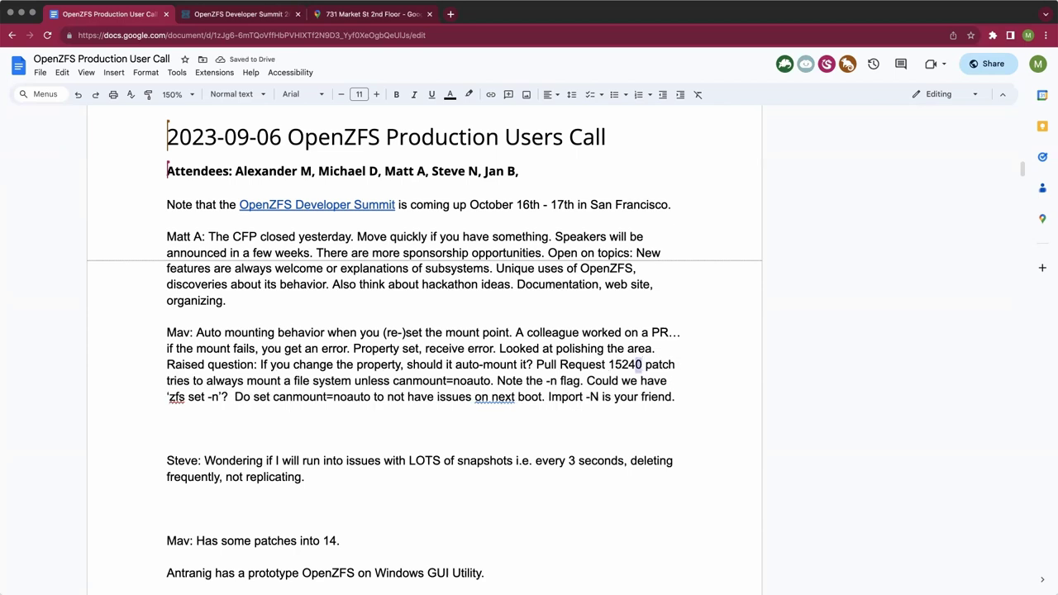
drag(641, 365, 536, 364)
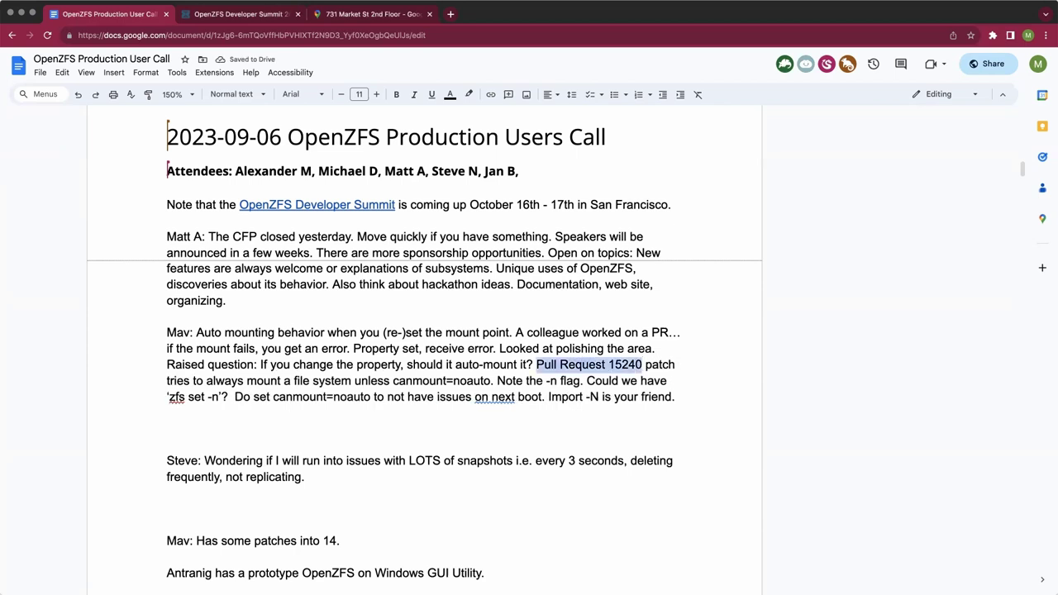
key(ctrl+k)
text(https://github.com/openzfs/zfs/pull/15240)
key(Return)
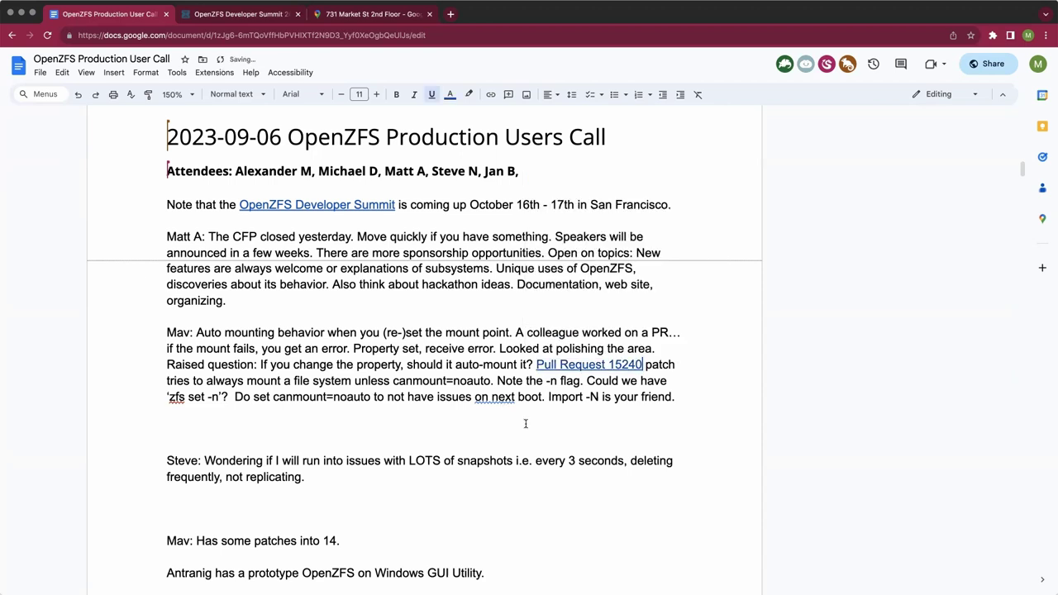
click(528, 429)
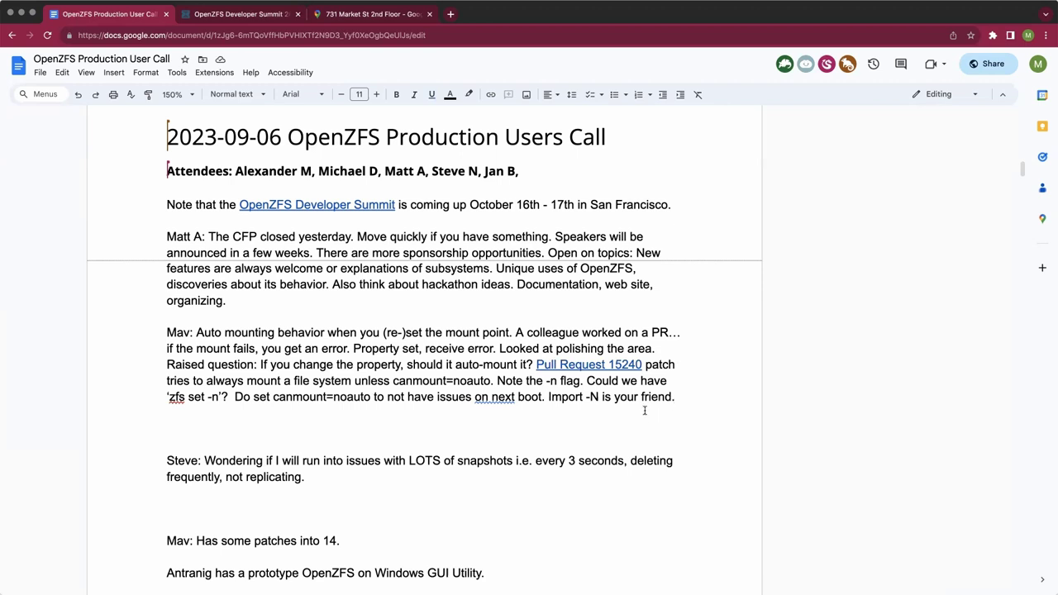
Change "Import" to lowercase "import" in the closing sentence "Import -N is your friend." of the auto mounting note
click(551, 398)
key(BackSpace)
text(i)
key(Down)
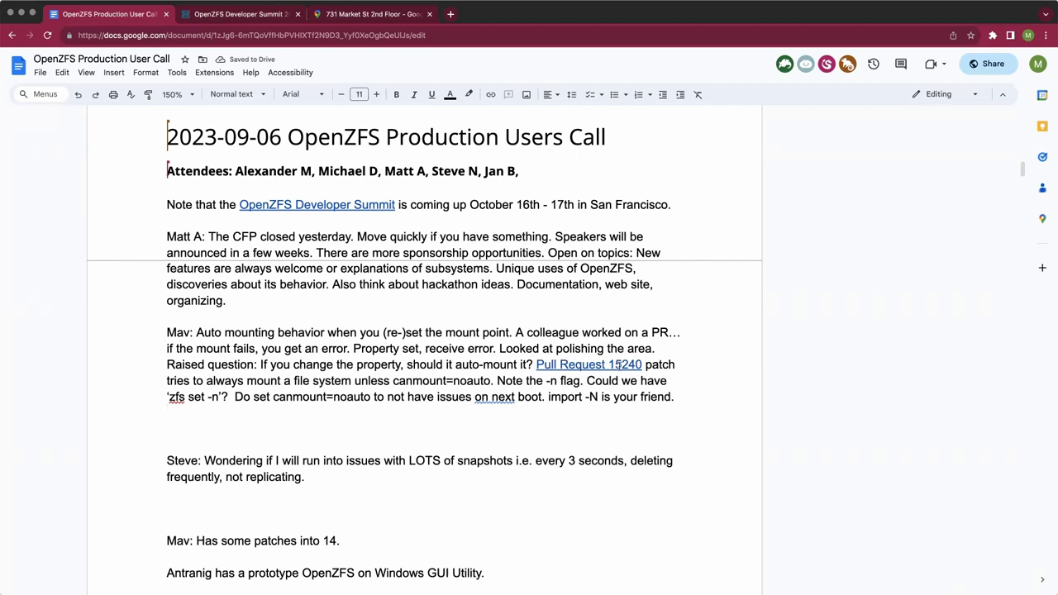
Open the linked pull request 15240 on GitHub and examine its description, checklist, review comments and check results
click(619, 367)
click(609, 382)
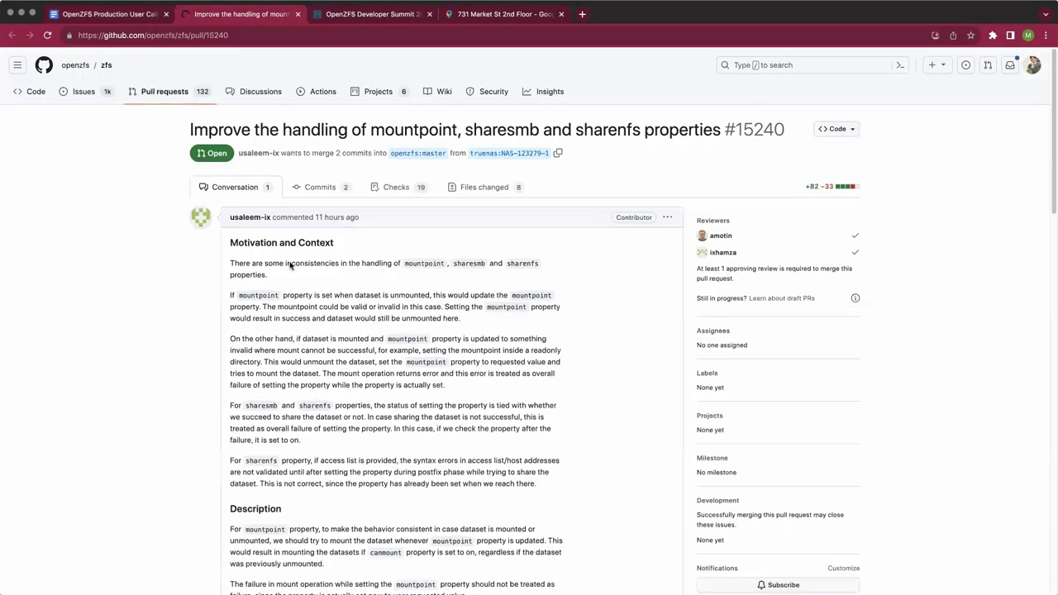
scroll(300, 265, down, 1)
scroll(300, 265, down, 2)
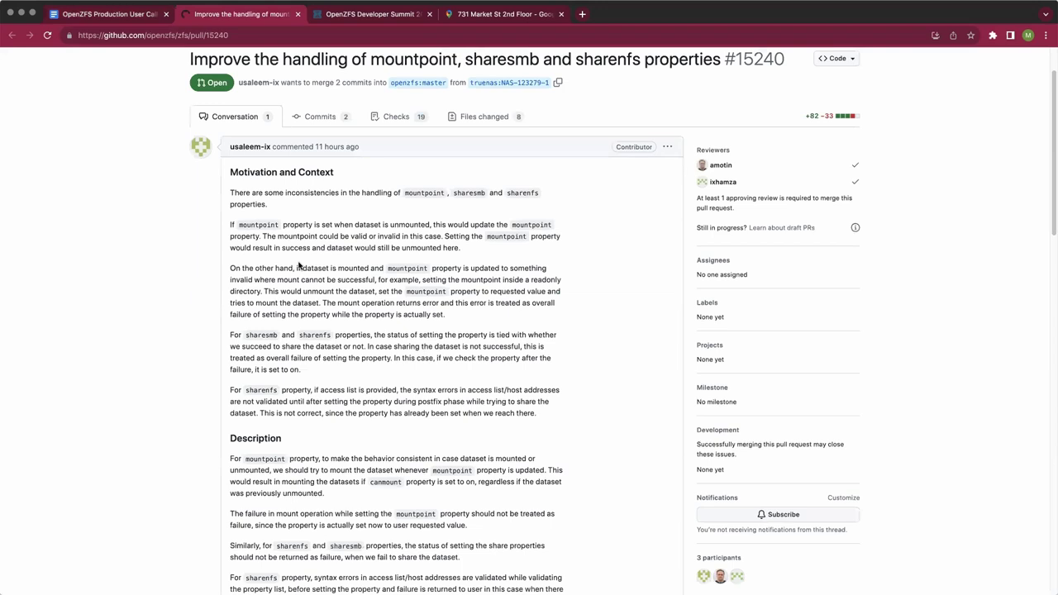
scroll(302, 256, down, 5)
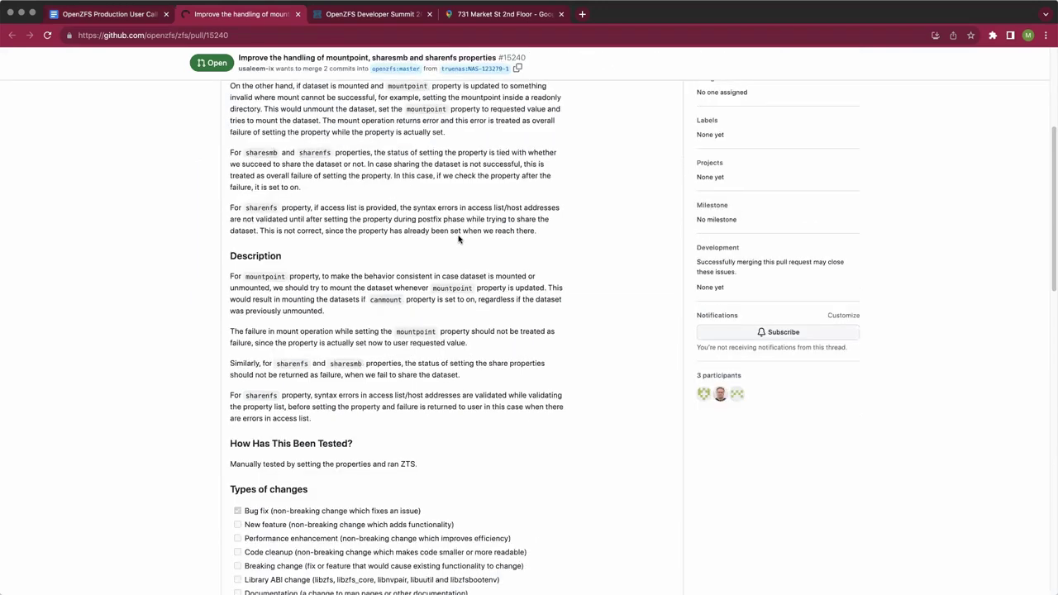
scroll(460, 240, down, 1)
scroll(460, 240, down, 2)
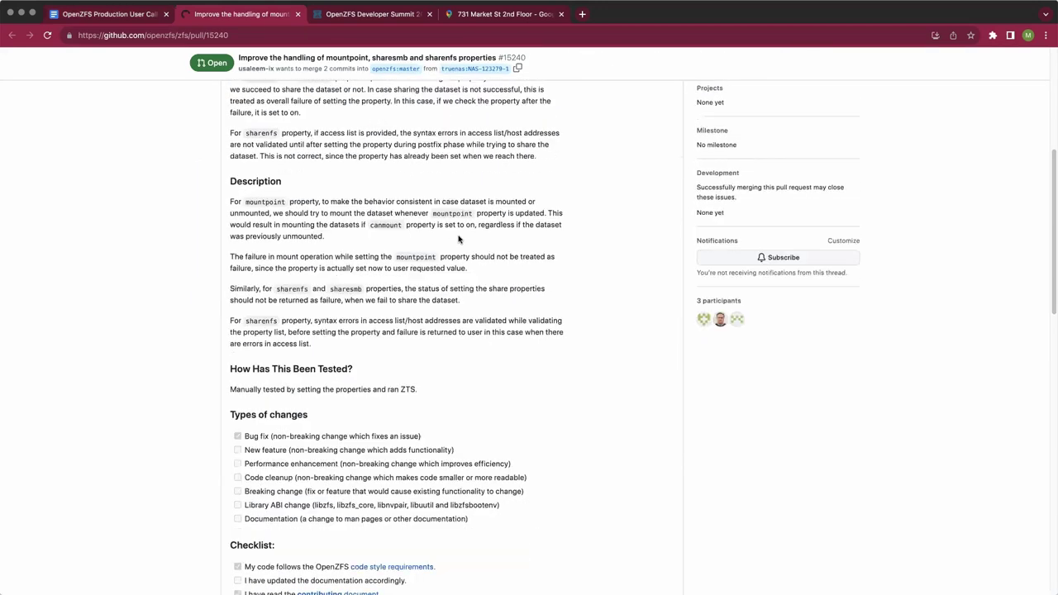
scroll(460, 240, down, 1)
scroll(460, 239, down, 1)
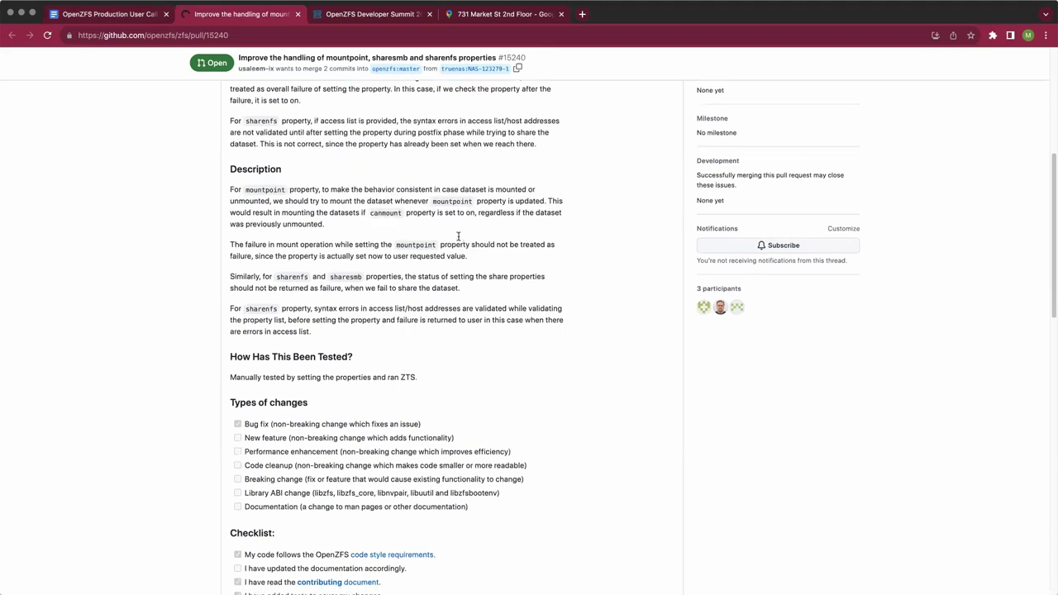
scroll(459, 239, down, 1)
scroll(460, 240, down, 5)
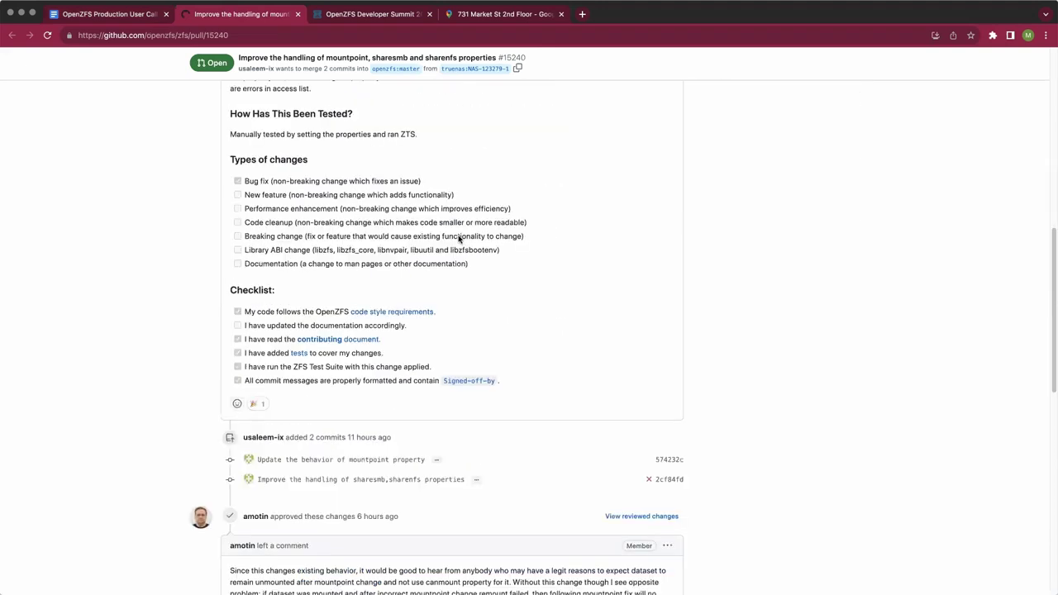
scroll(459, 240, down, 2)
scroll(459, 240, down, 3)
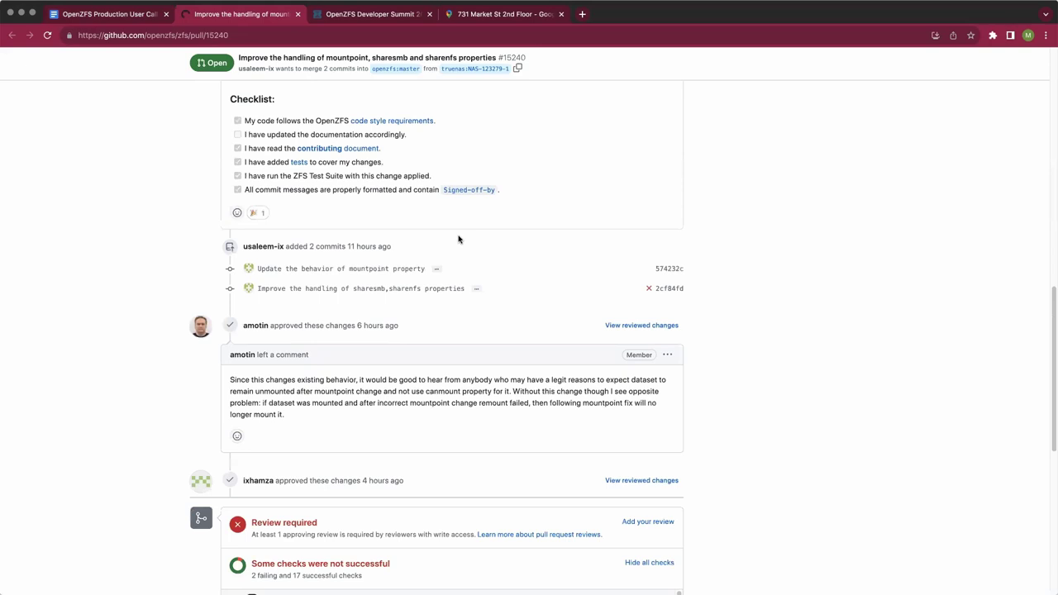
scroll(459, 240, down, 5)
scroll(459, 240, down, 1)
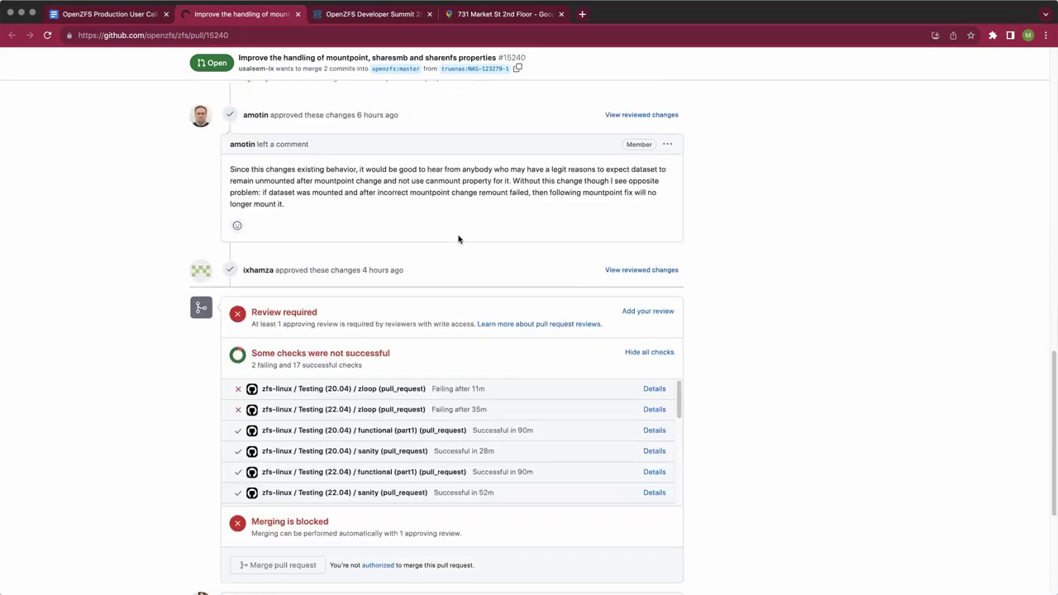
scroll(459, 239, down, 3)
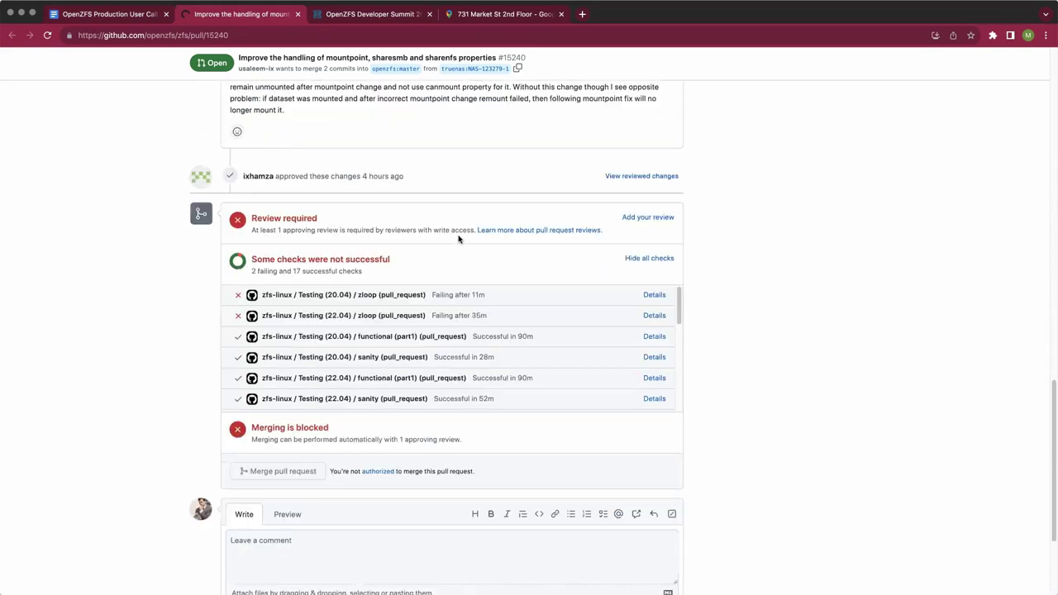
scroll(458, 240, down, 1)
key(Home)
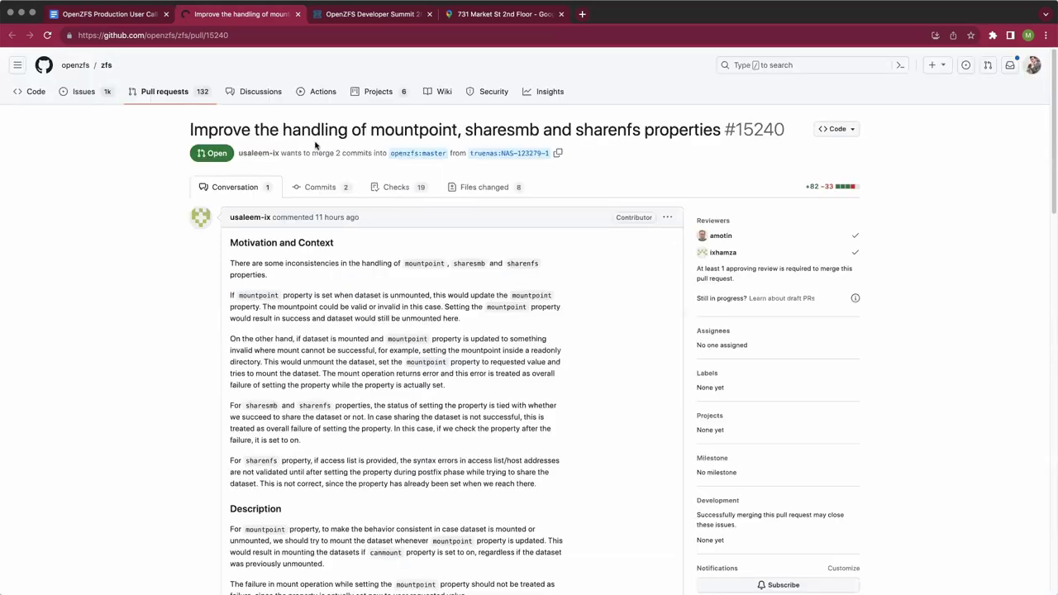
Back in the minutes, add below the auto mounting note: "Regarding noauto: Why is it not inherited? Manual page says it is not inheritable."
click(110, 17)
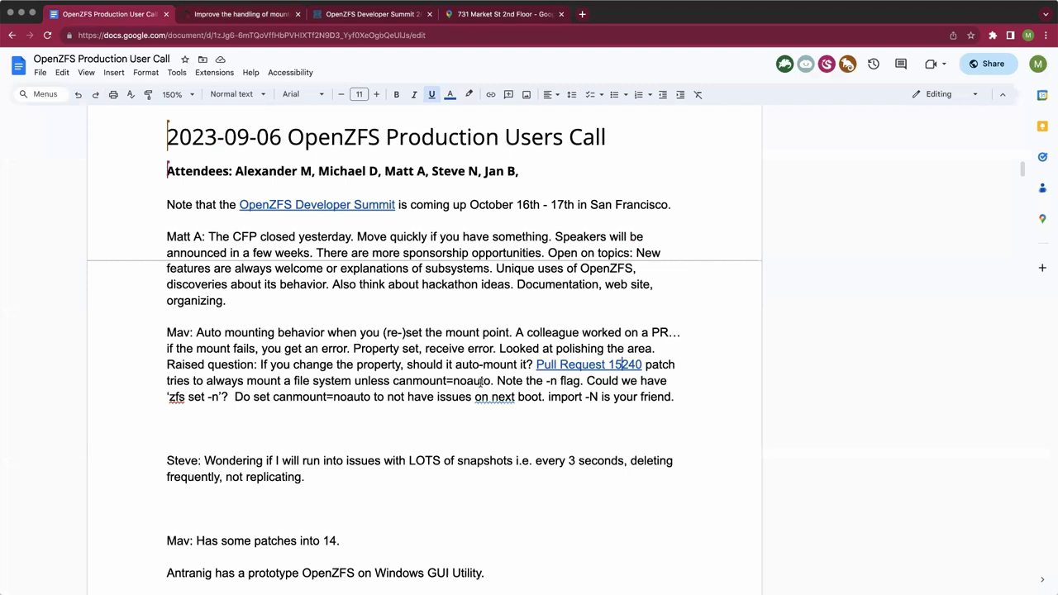
click(451, 416)
key(Return)
text(Regar)
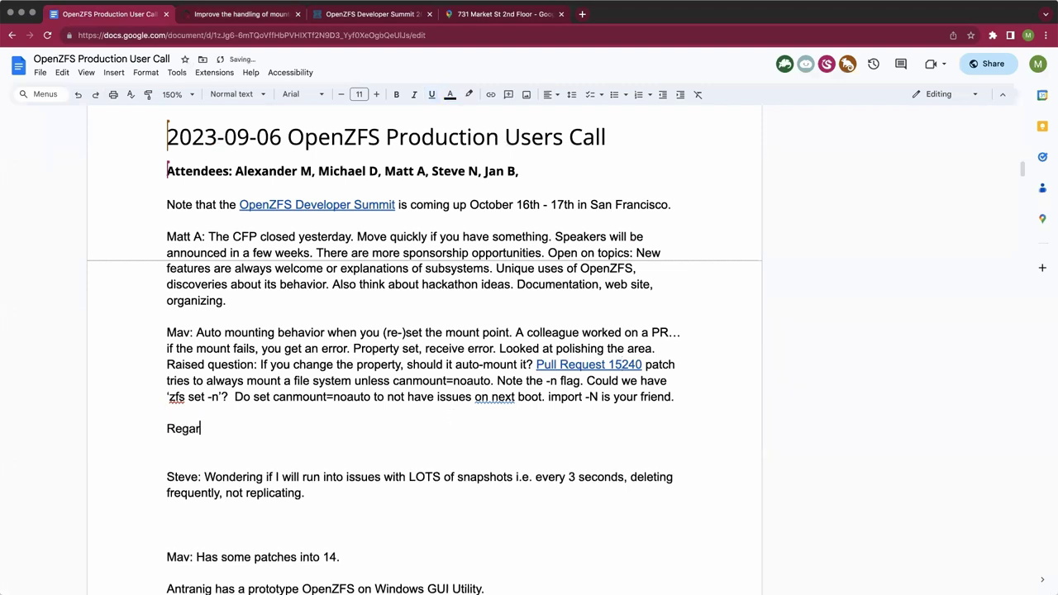
text(ding nos)
key(BackSpace)
text(auto: Who)
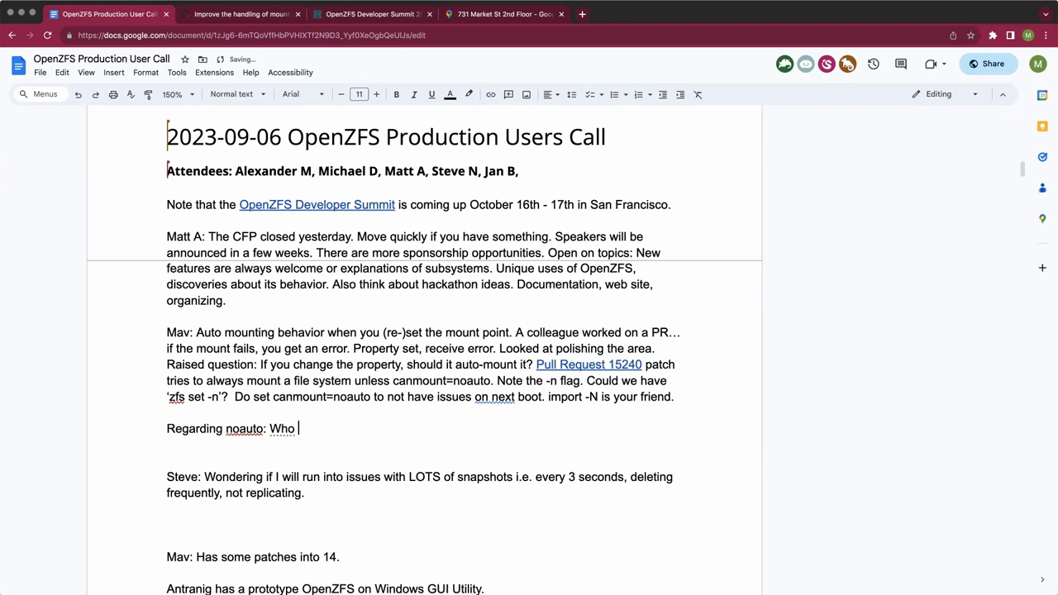
key(BackSpace)
key(BackSpace)
text(y is n)
key(BackSpace)
text(it not inherited?)
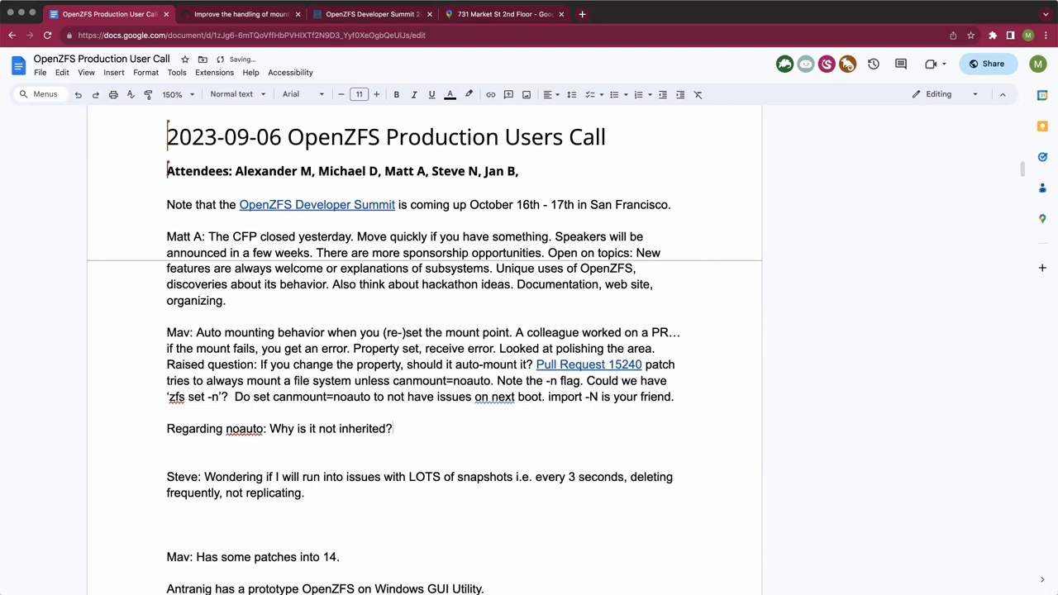
text( Manual page say)
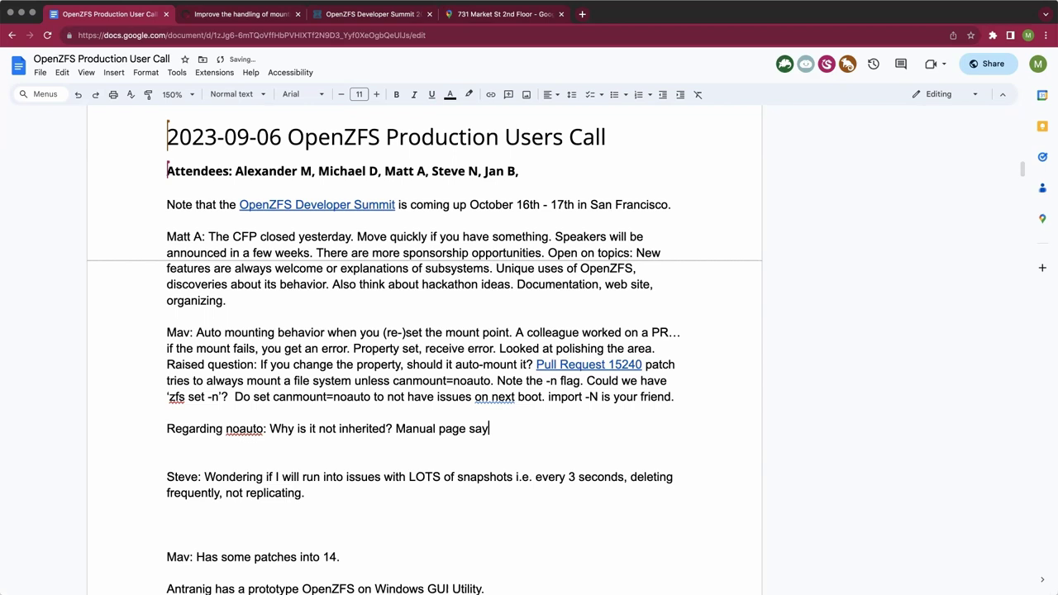
text(s it is not inheritable.)
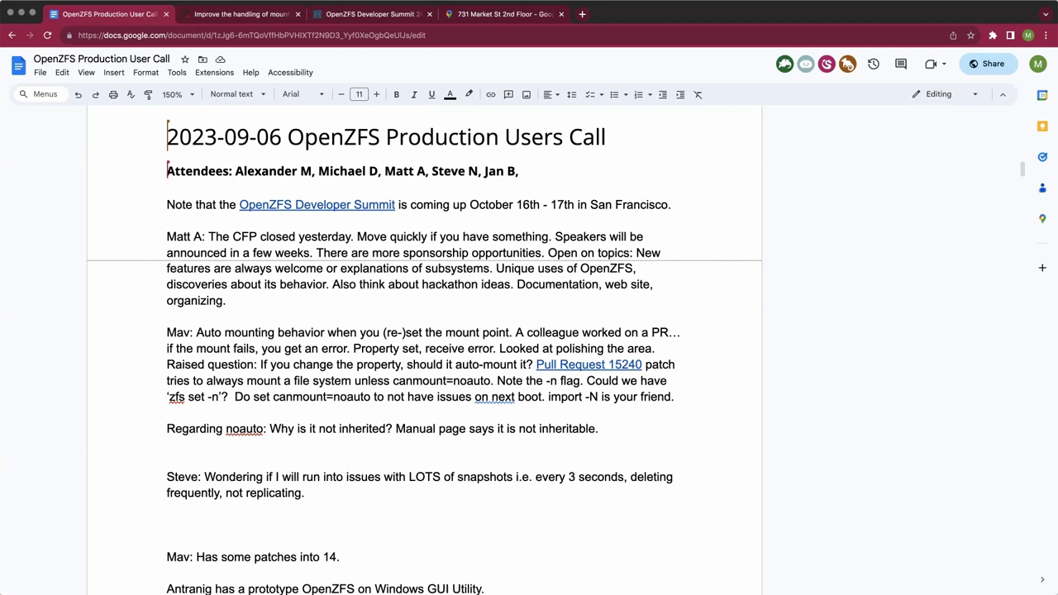
Append "Note when you want the dataset paths to follow the file system paths. May need intermediary datasets/placeholders." to the noauto paragraph
text(Note when you want the)
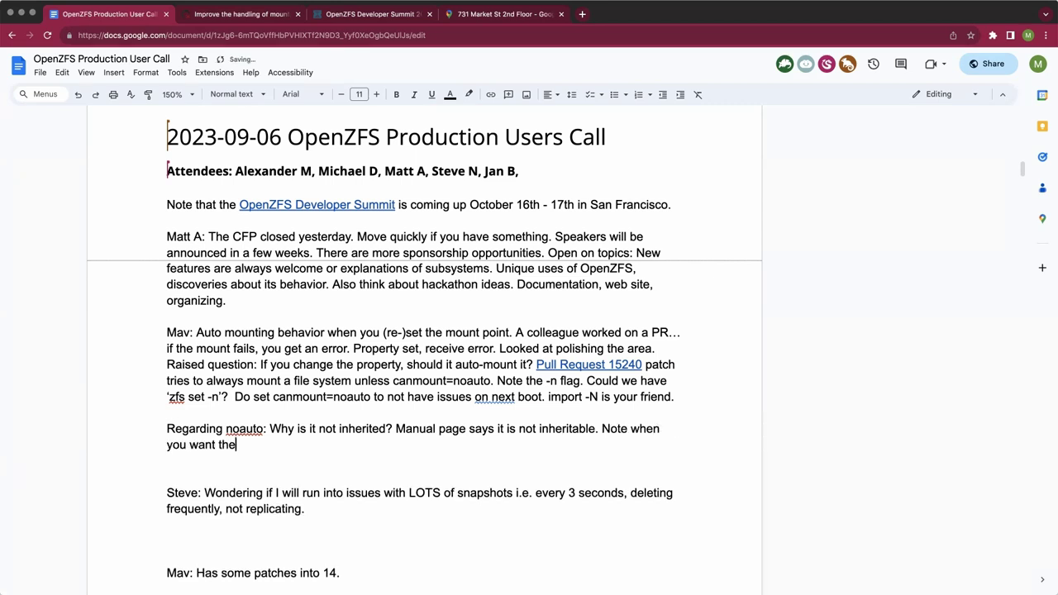
text( dataset paths to follow t)
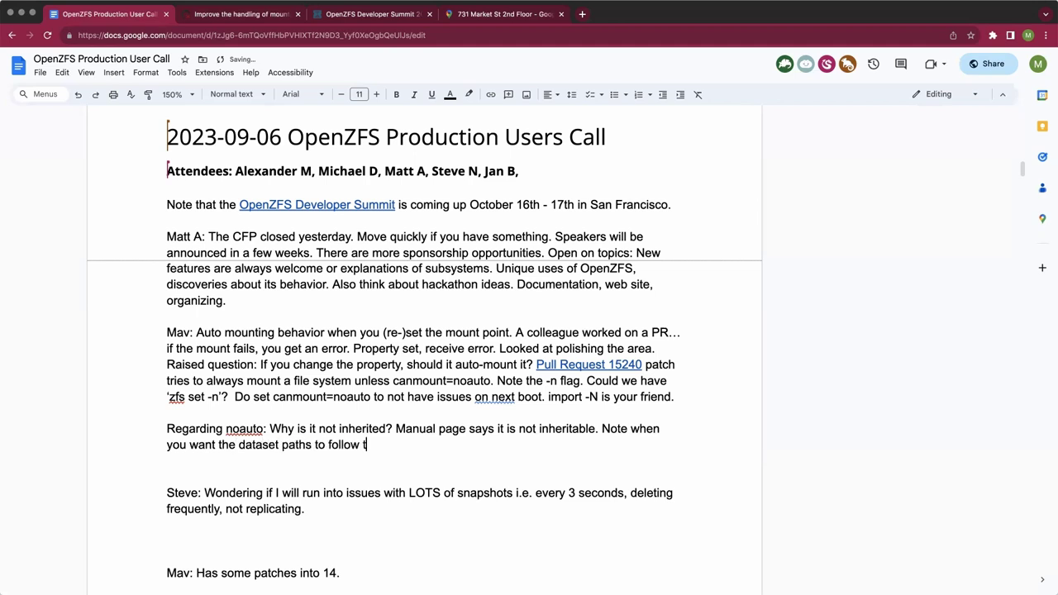
text(he file system pa)
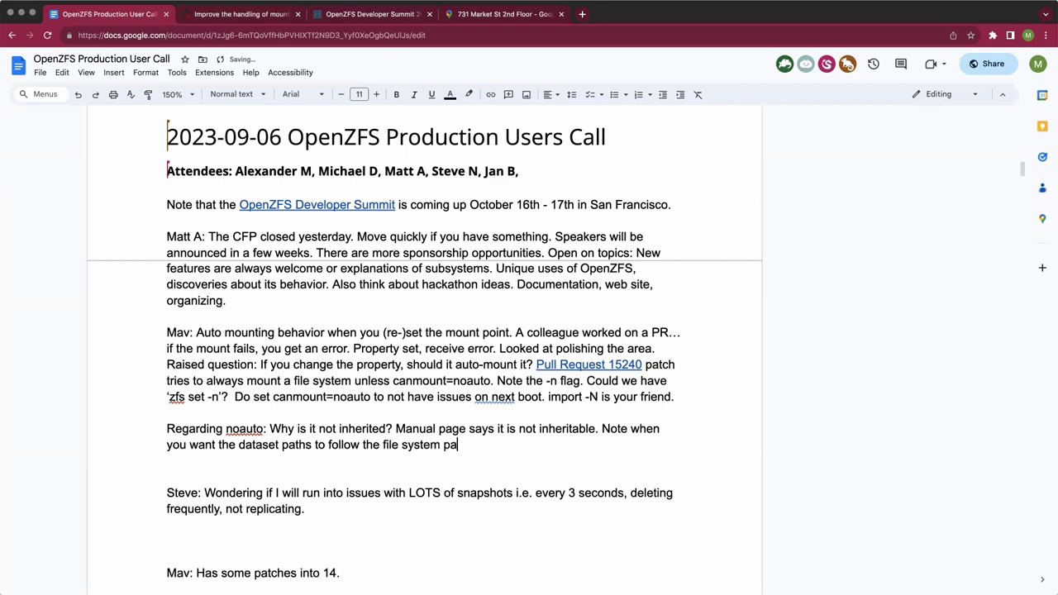
text(ths. May need inter)
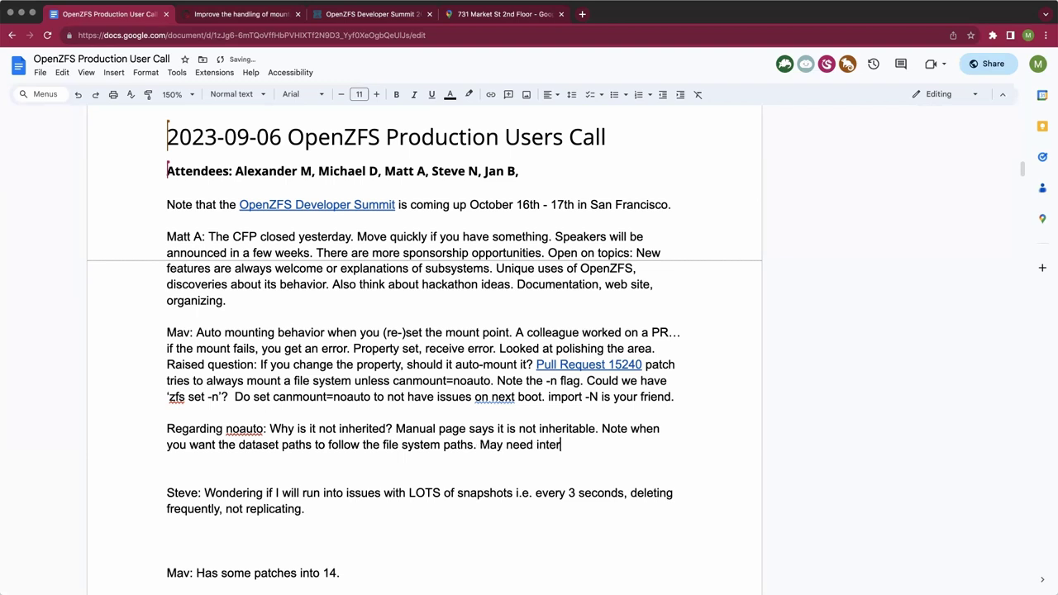
text(mediary datasets)
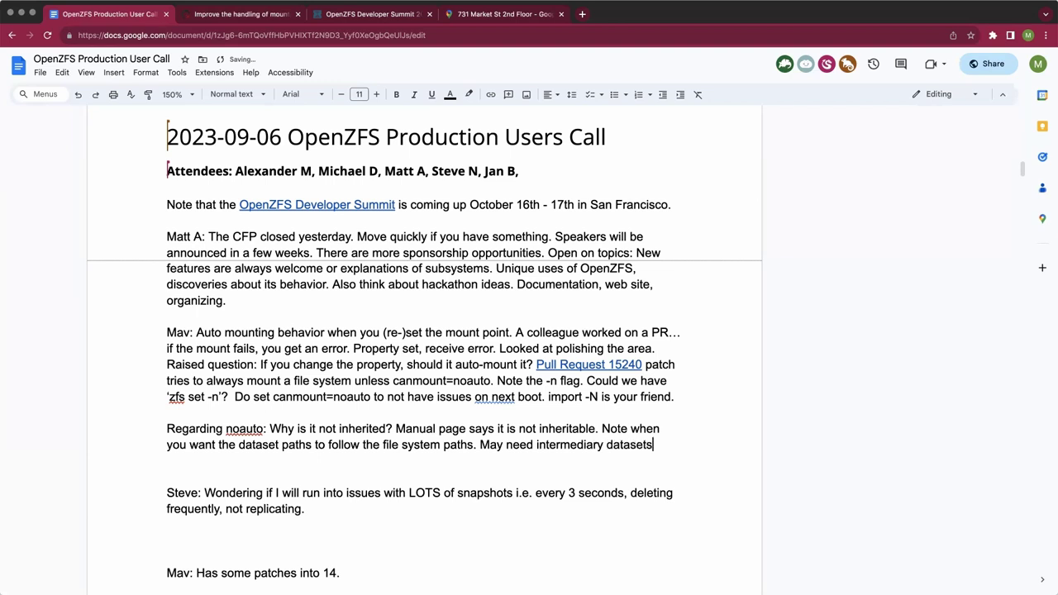
text(.)
key(BackSpace)
text(/place)
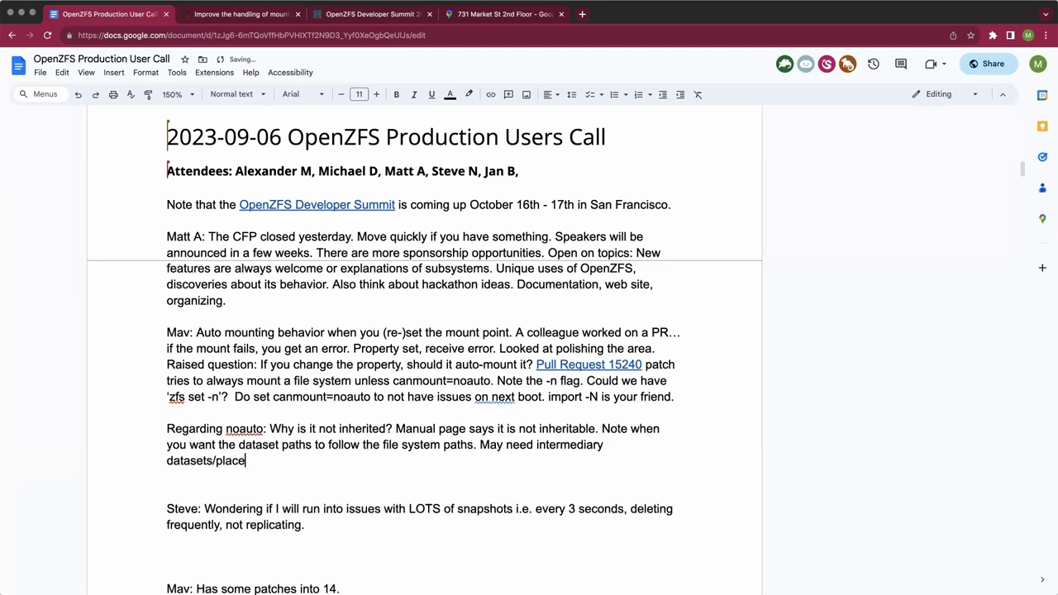
text(h)
text(olders.)
Append "Works as a properties placeholder for say grouping ZVOLs." to the noauto paragraph
text(Works a)
text(s as a pro)
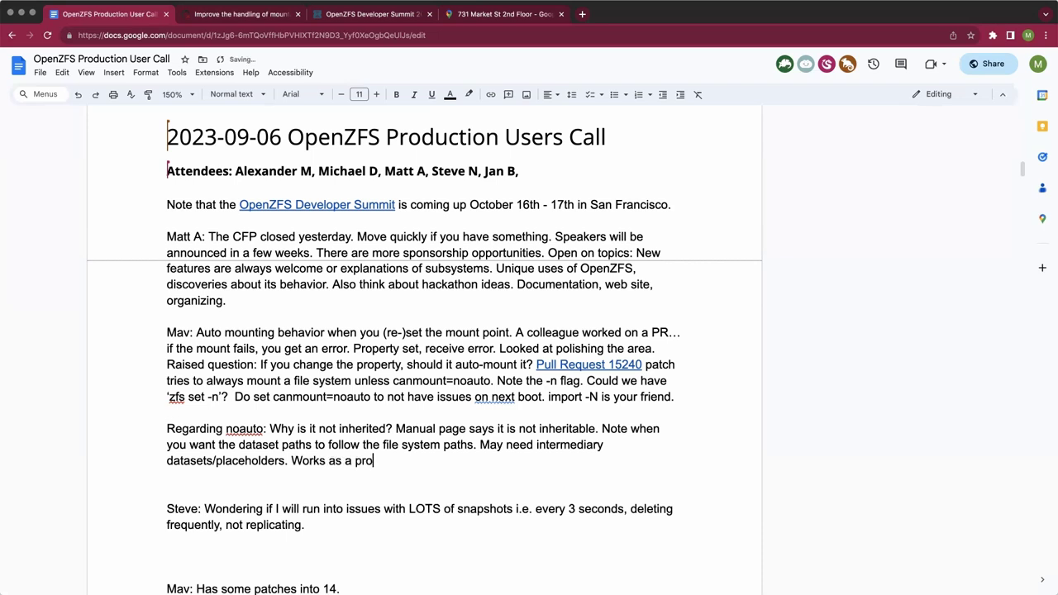
text(perties placeho)
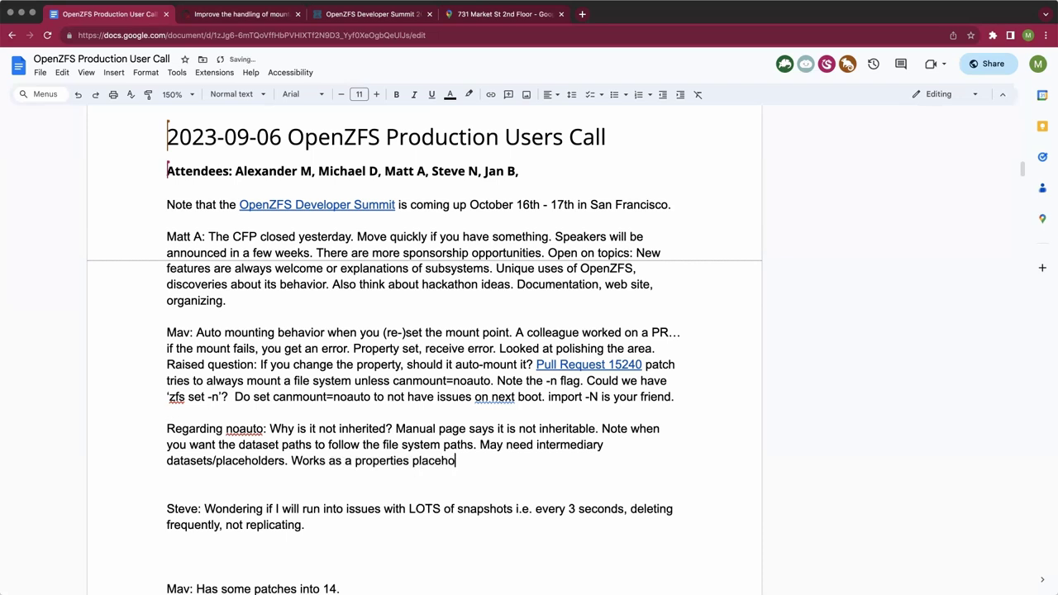
text(lder.)
key(BackSpace)
key(BackSpace)
text(for say grouping ZVO)
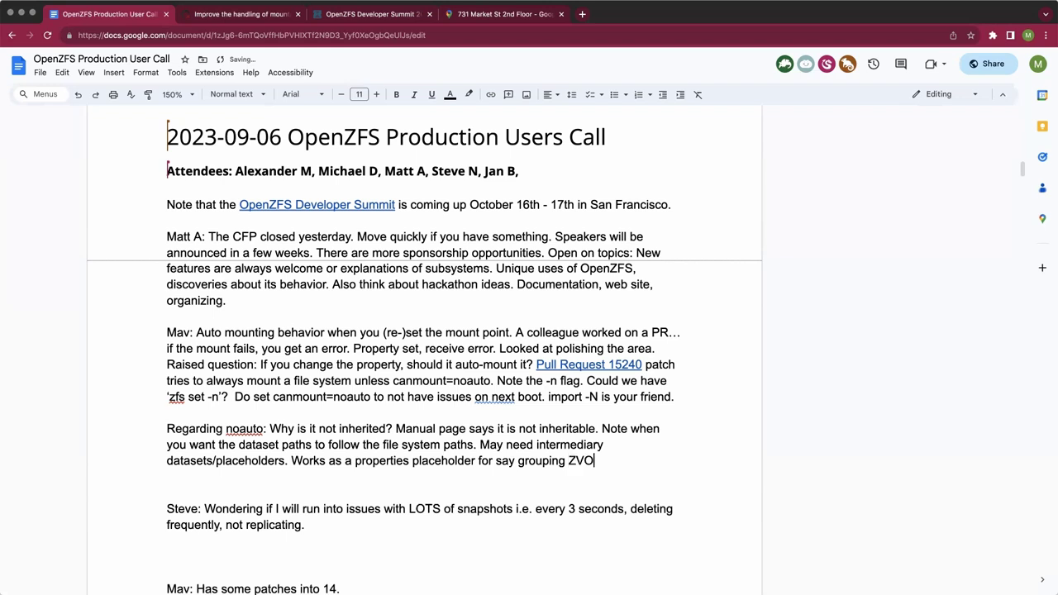
text(Ls.)
Append "Could have “noauto” or legacy on the top level." to the noauto paragraph
scroll(612, 385, down, 2)
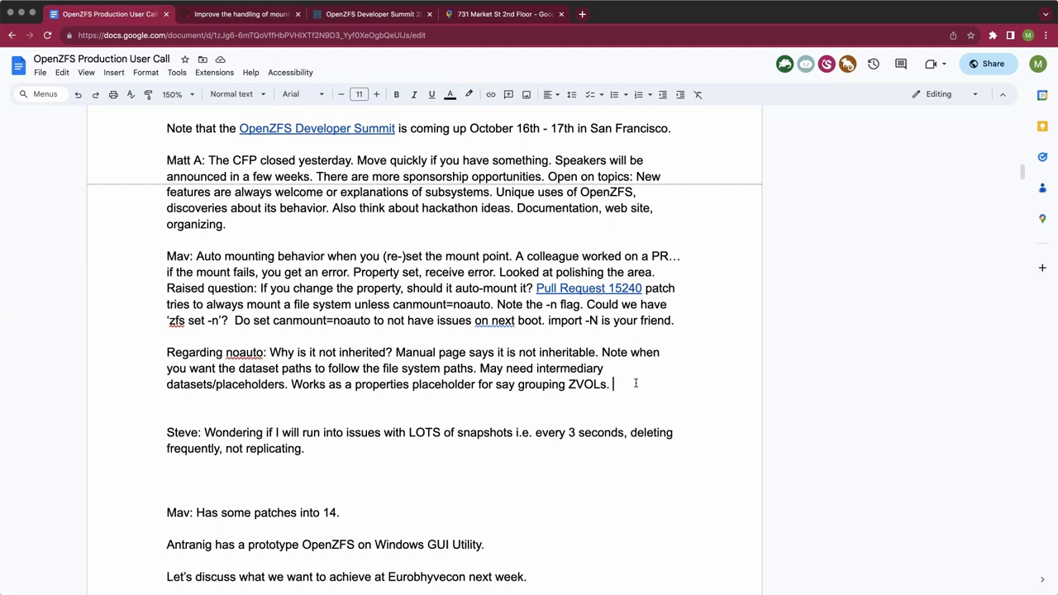
text(Could h)
text(ave “noauto)
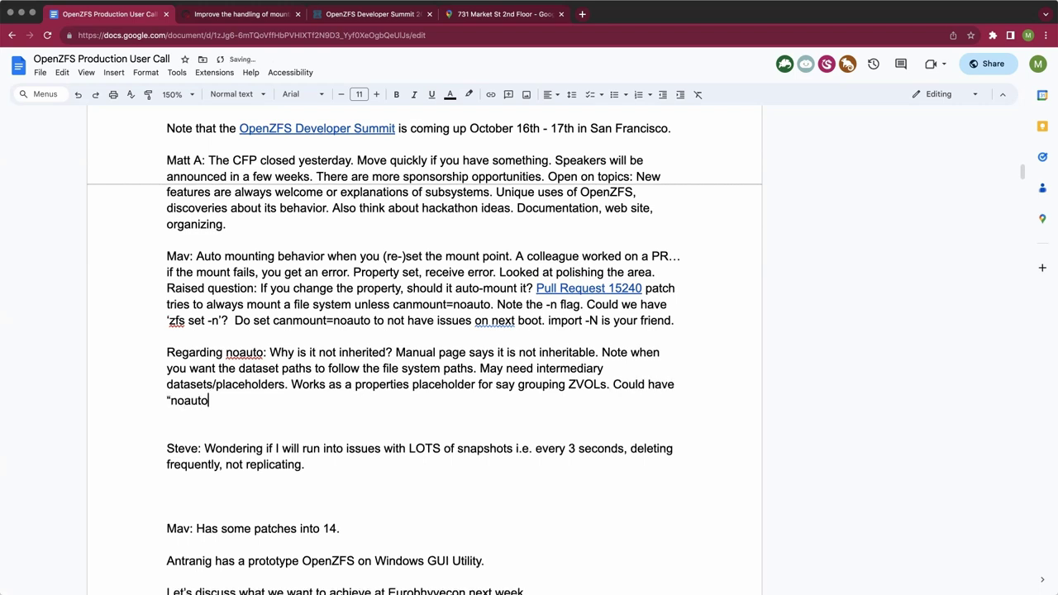
text(” on th)
key(BackSpace)
key(BackSpace)
key(BackSpace)
key(BackSpace)
key(BackSpace)
text(r legacy on the r)
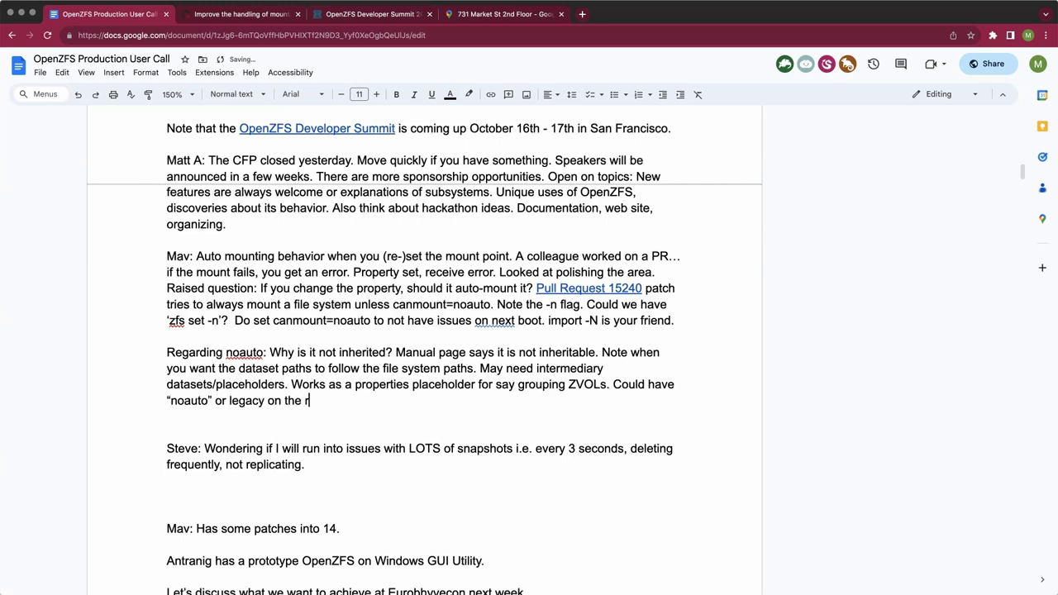
key(BackSpace)
text(top level.)
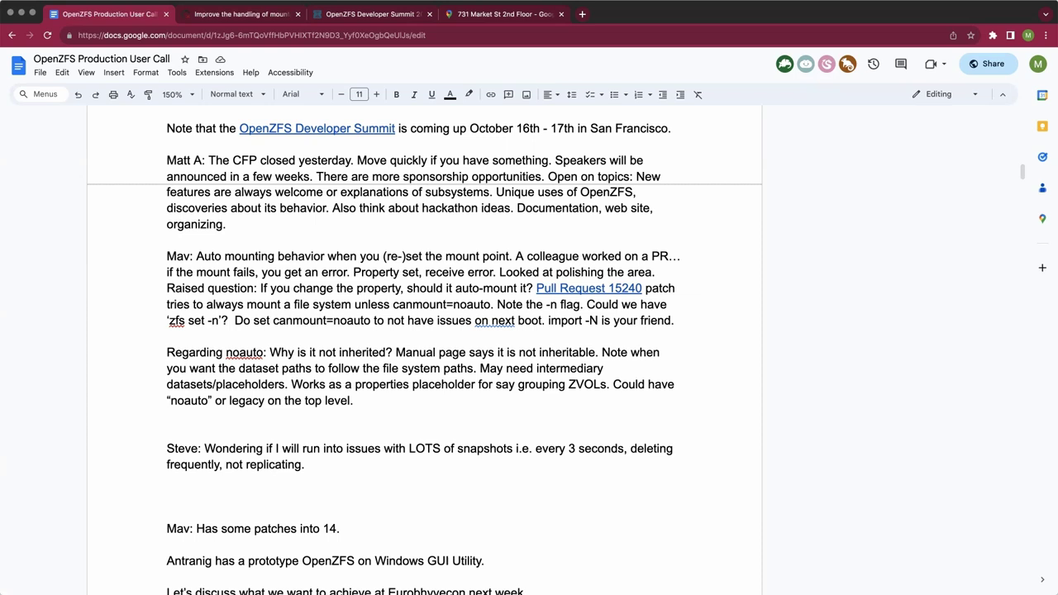
Append "Note the handful of properties that are not inherited." to the end of the noauto paragraph
text(Note the handful of proper)
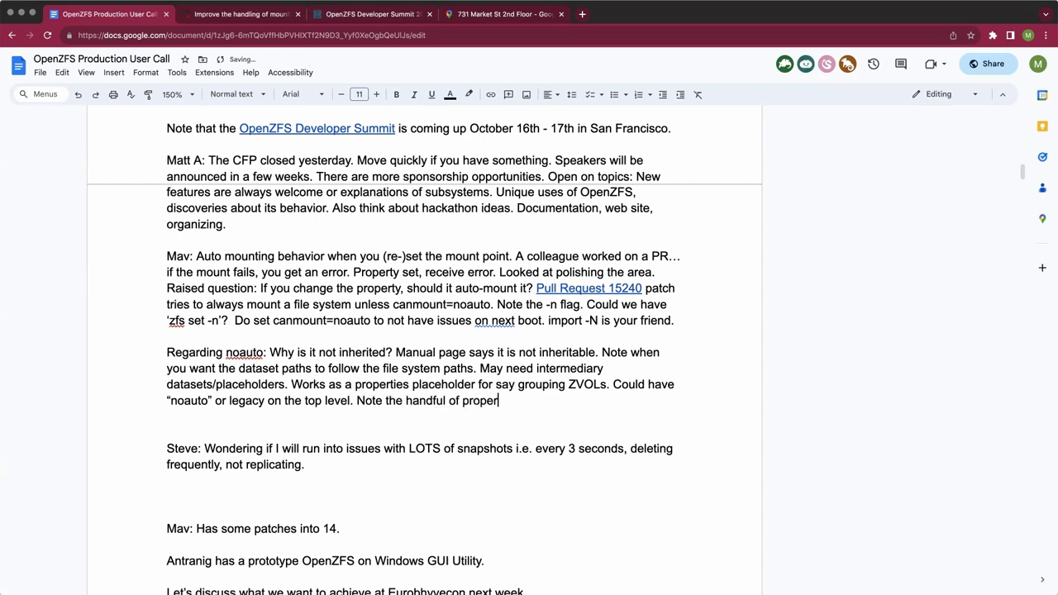
text(ties that are not i)
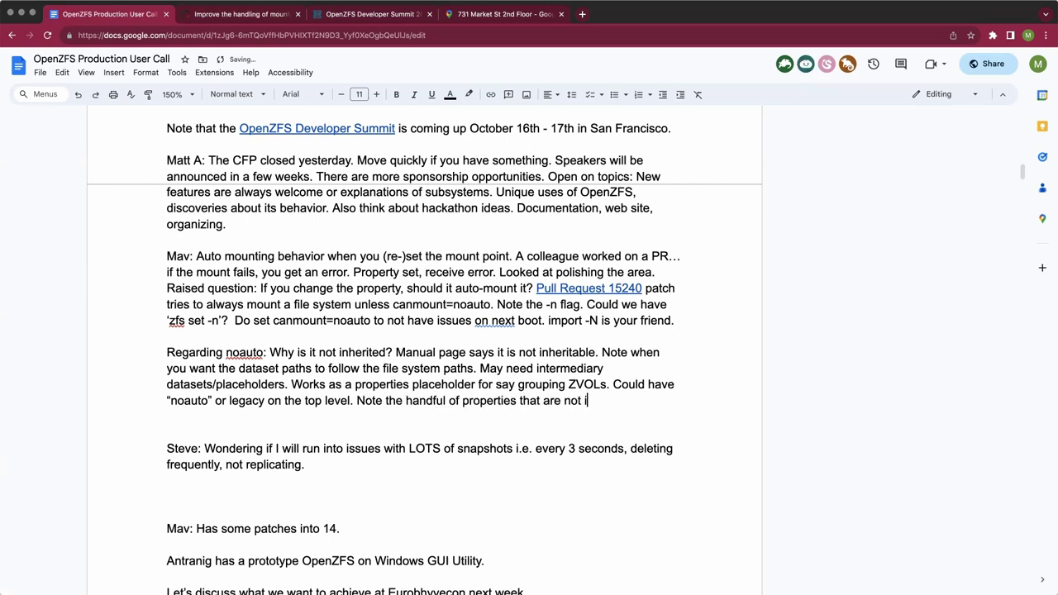
text(nherited.)
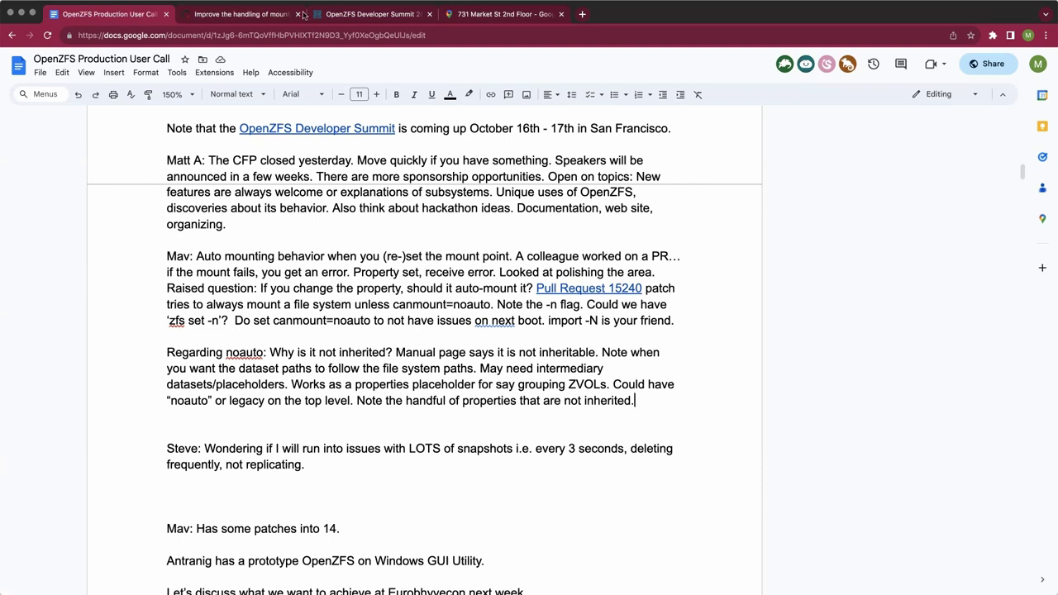
Examine the description, checklist and review comments of pull request 15240 on GitHub
click(272, 16)
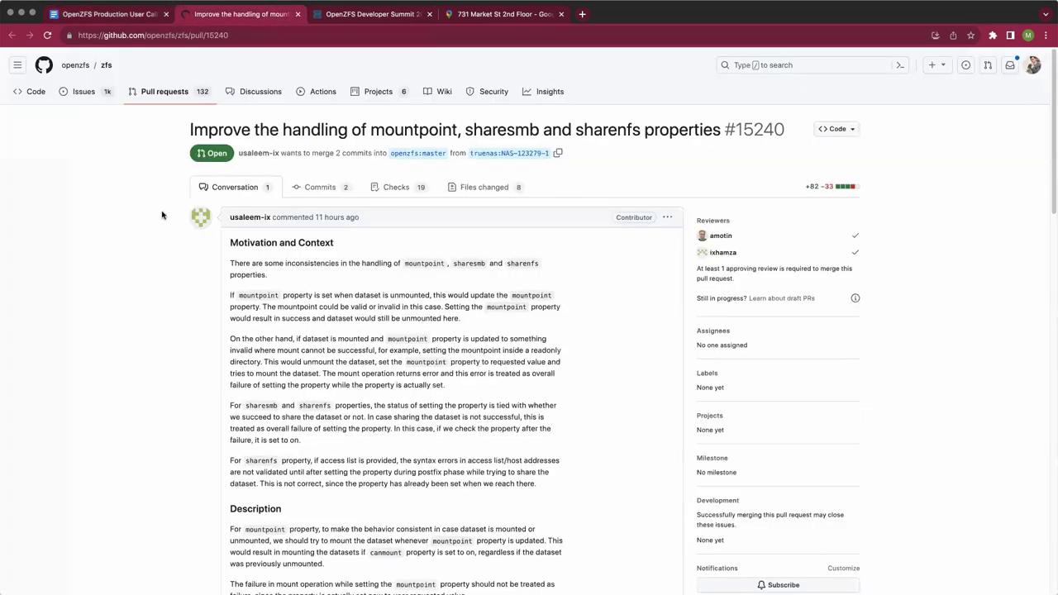
scroll(162, 215, down, 1)
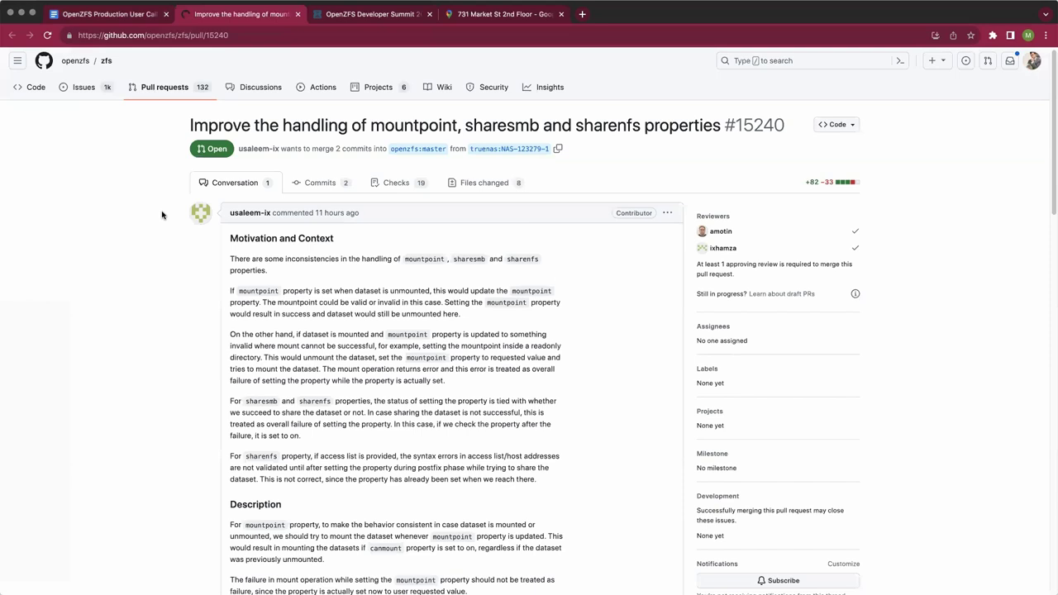
scroll(162, 215, down, 1)
scroll(162, 215, down, 2)
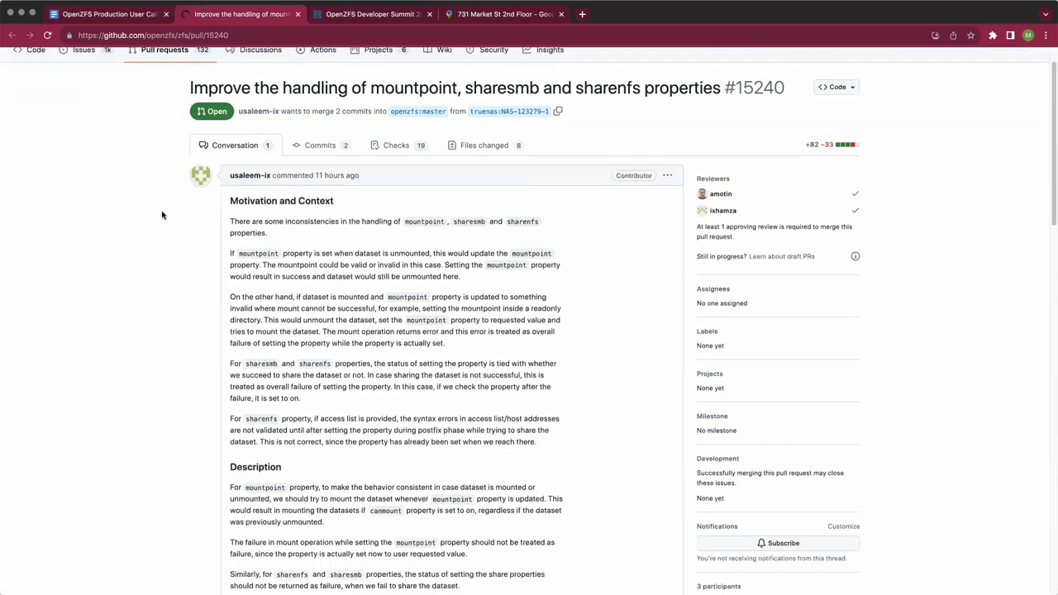
scroll(162, 215, down, 5)
scroll(162, 215, down, 6)
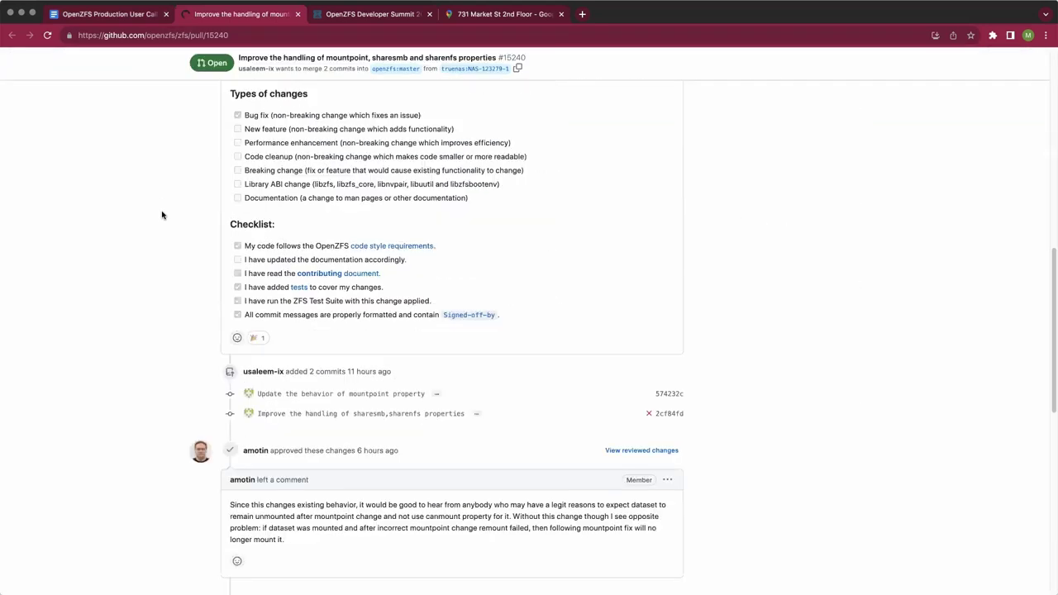
scroll(146, 157, down, 3)
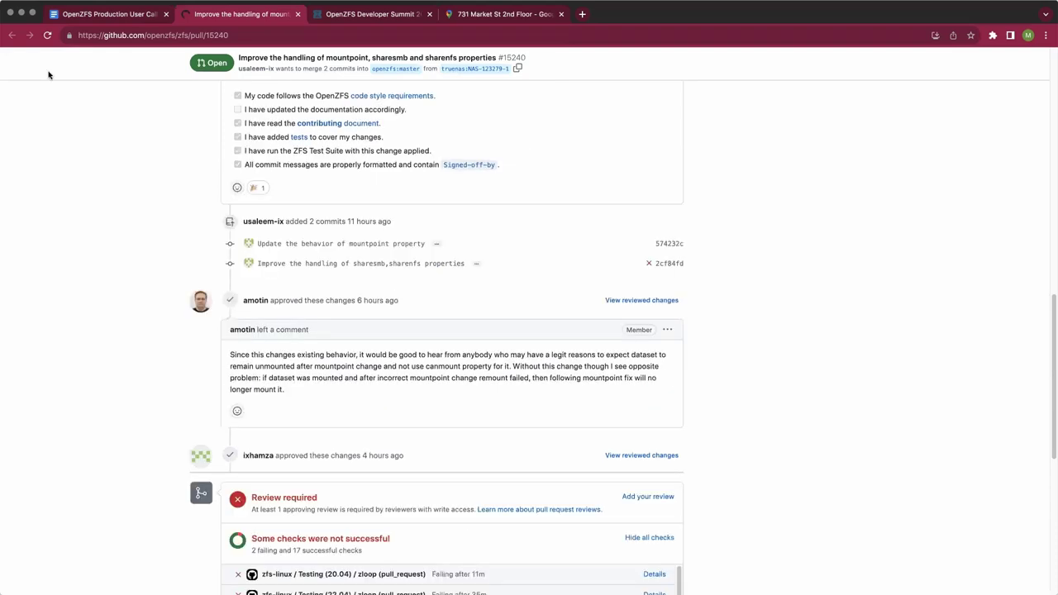
Switch back to the meeting notes and append "Use case: a properties placeholder without contents" to the noauto paragraph
click(86, 14)
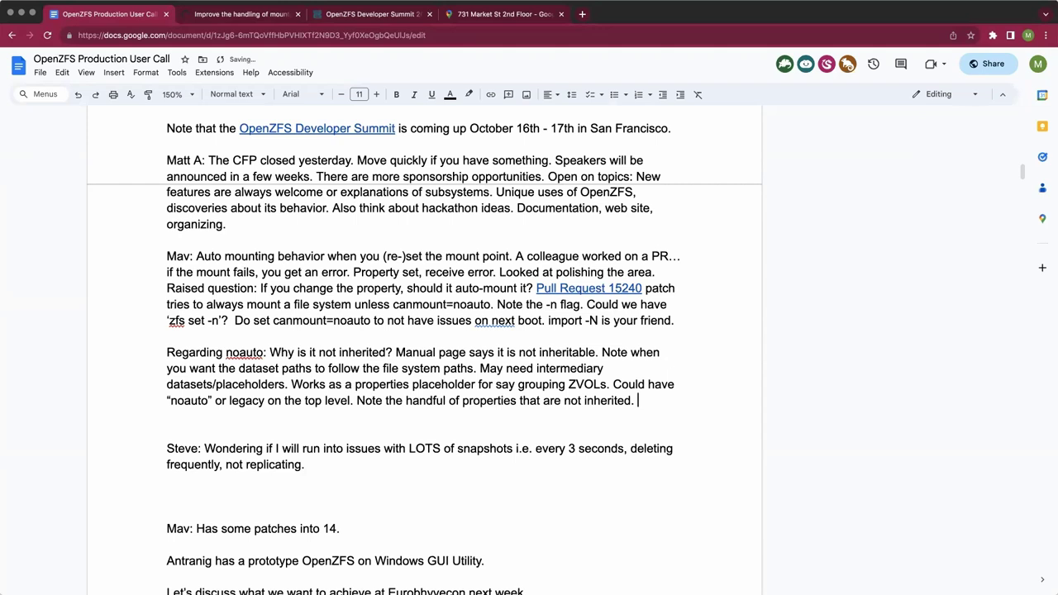
text(Use)
text( case)
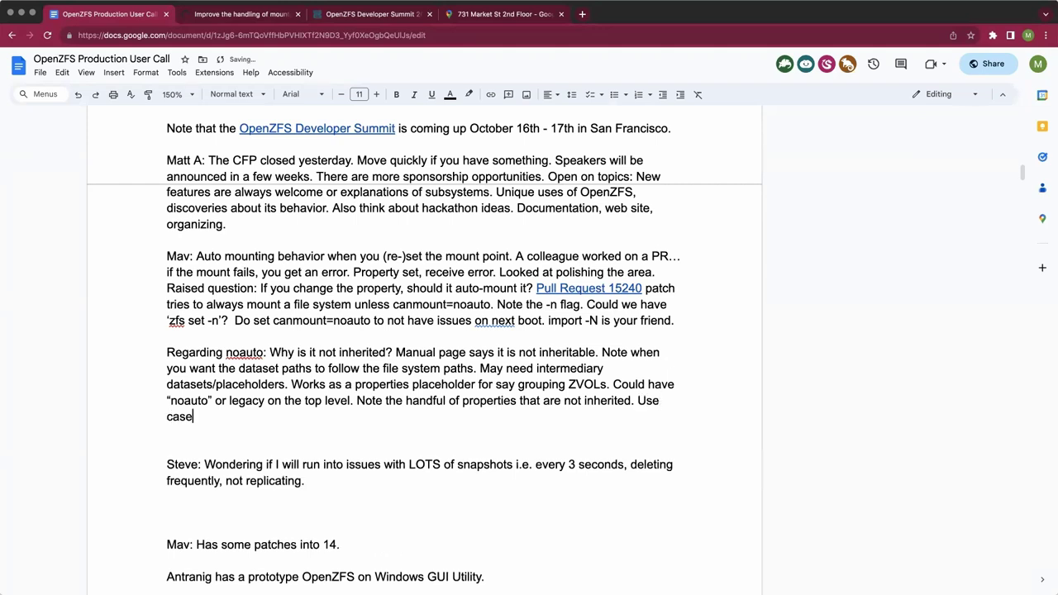
text(:)
text(a properties place)
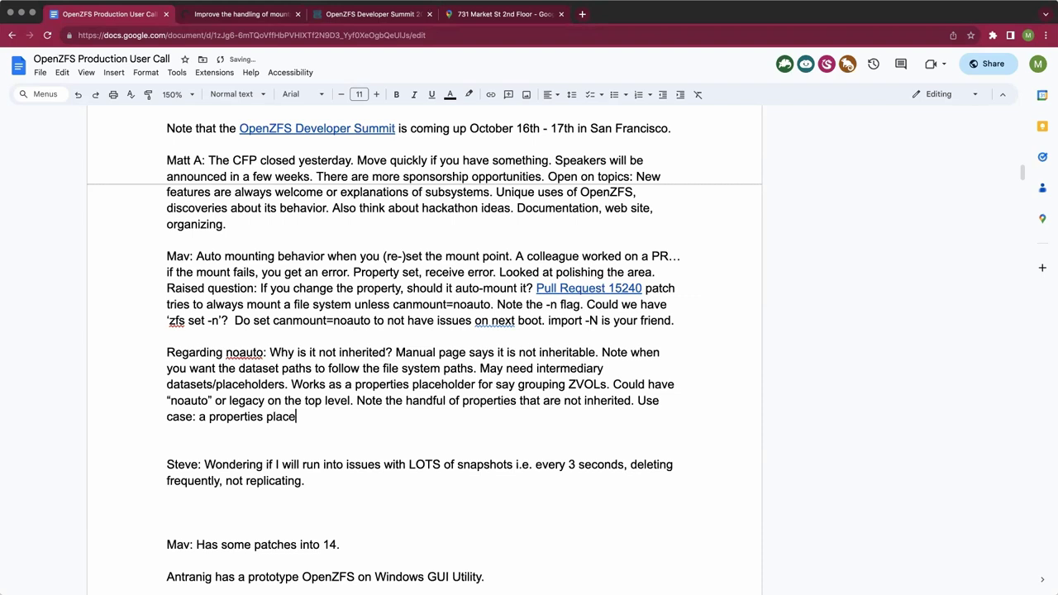
text(holder without conten)
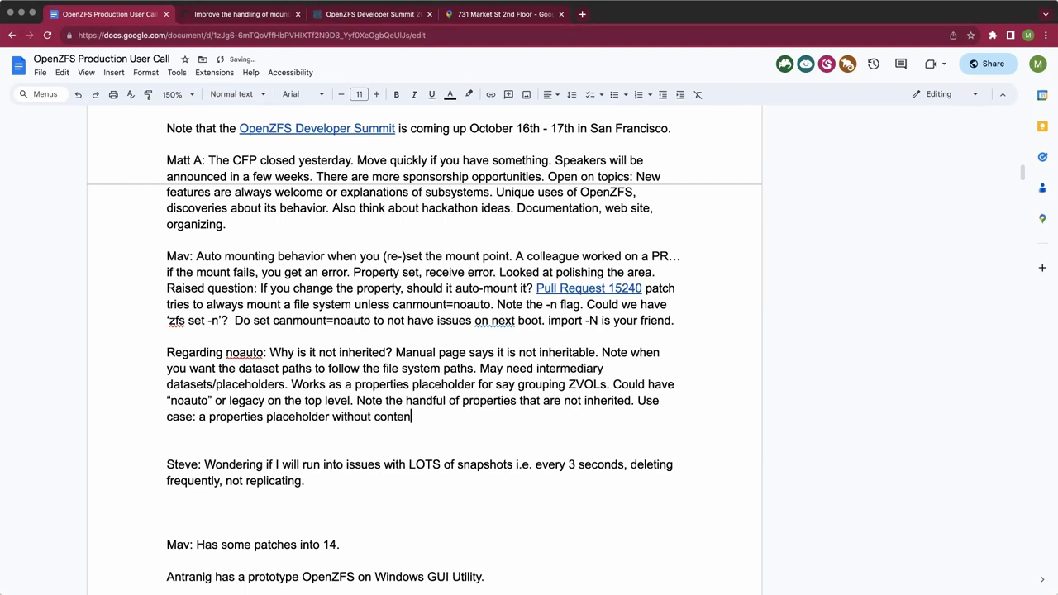
Continue the use case with "i.e. /var (part of root but has child datasets)" and add a line break
text(ts. i.e. /va)
key(Left)
key(Left)
key(BackSpace)
text(i)
click(468, 416)
text((part of root but has)
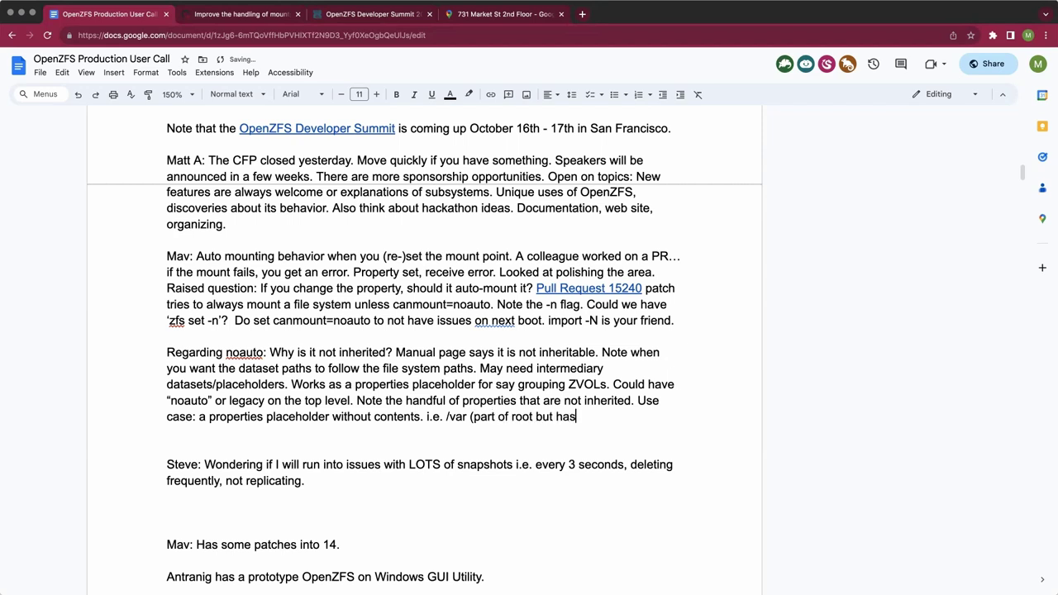
text( child datasets))
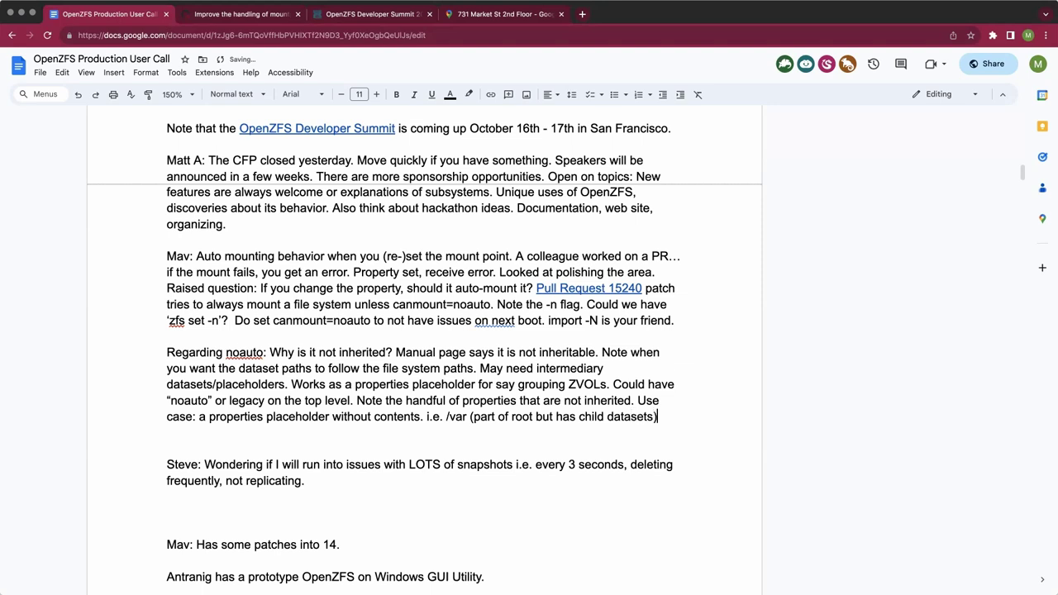
key(Return)
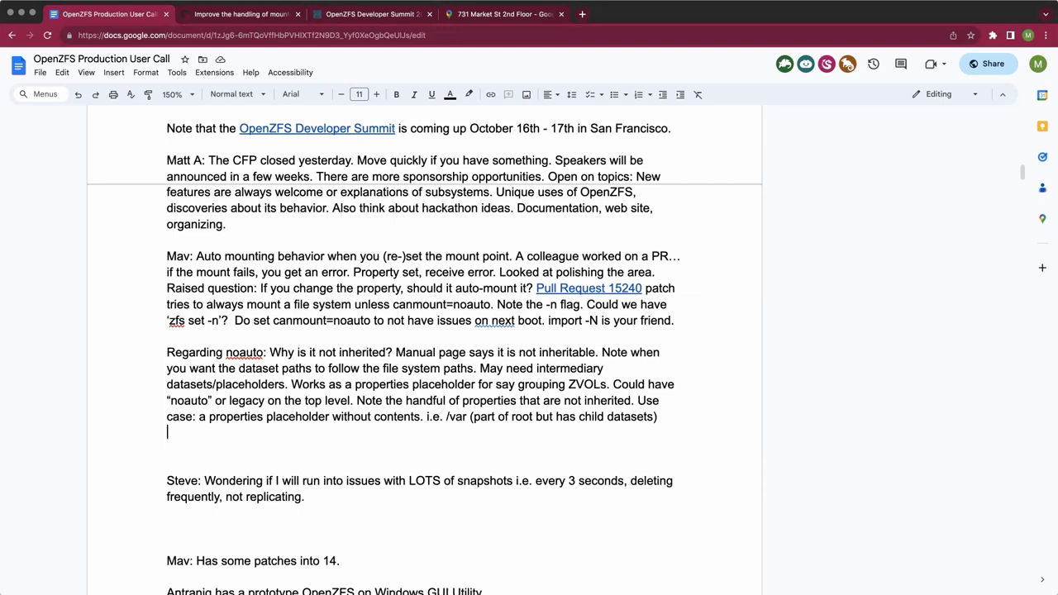
Insert "and /usr" after "/var" in the noauto use case
click(469, 416)
text(an)
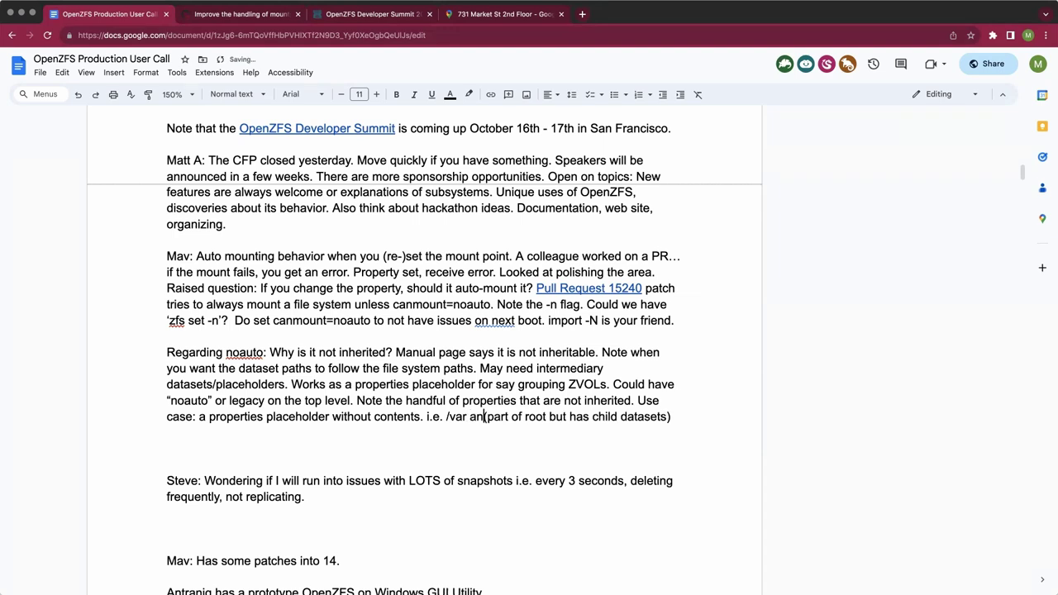
text(d /usr)
End the use case with a period and append "Q: Have a different property with different semantics?" to the noauto paragraph
click(216, 433)
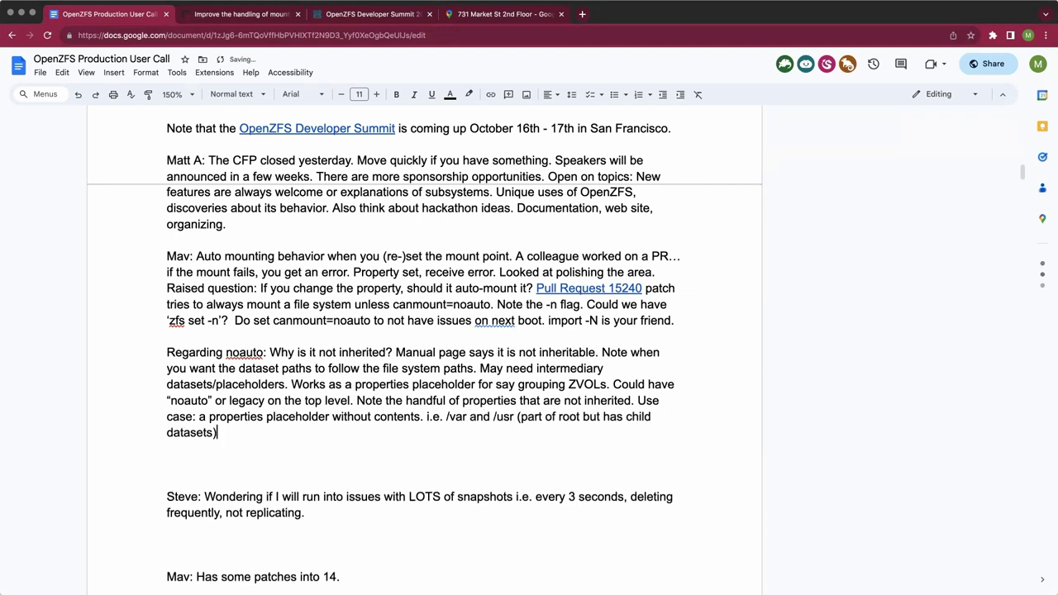
text(.)
key(BackSpace)
text(Q: Have a different prop)
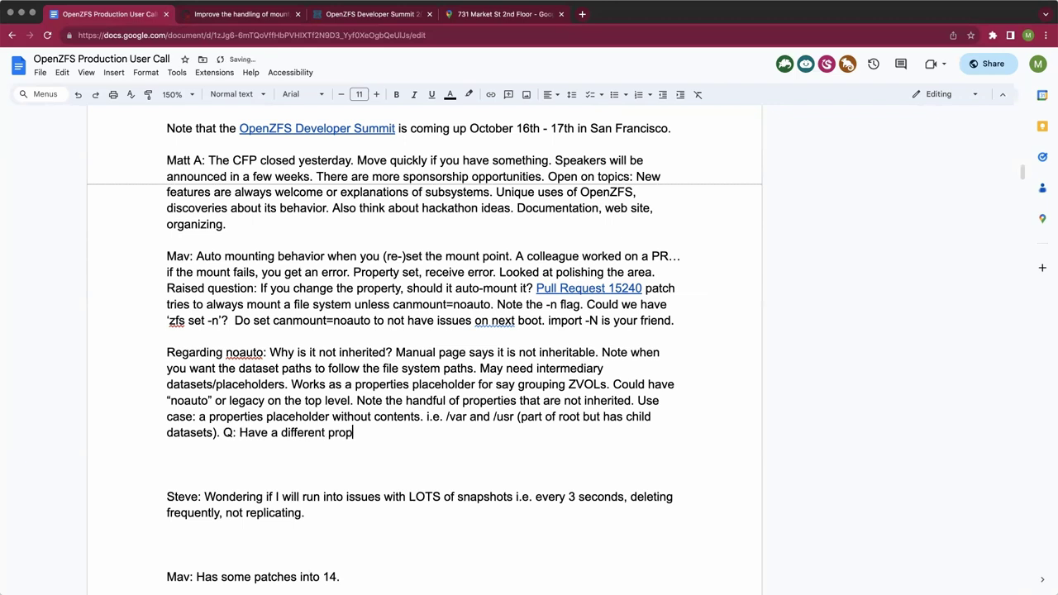
text(erty with different se)
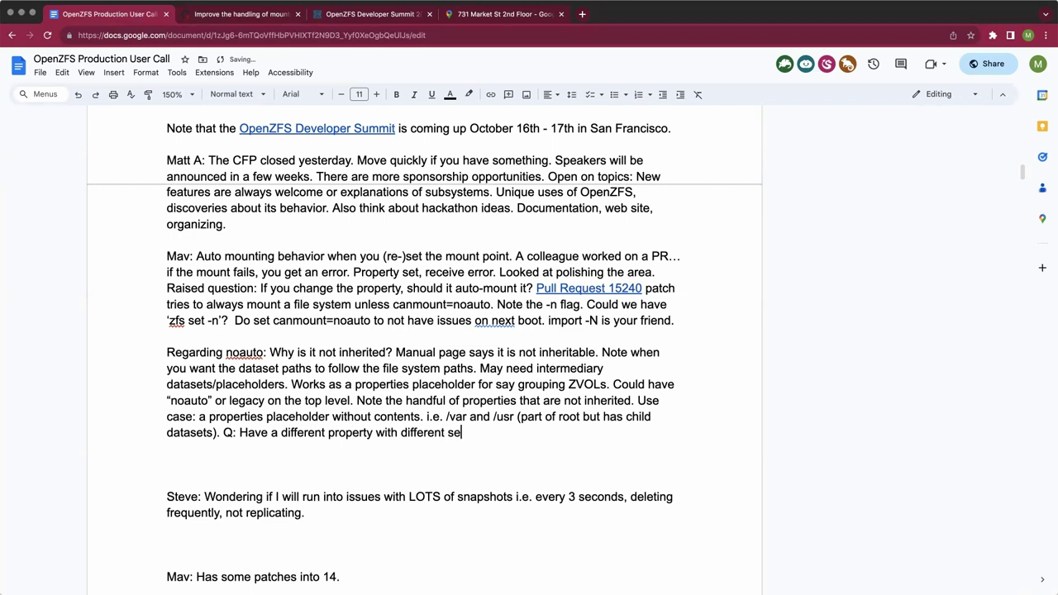
text(mantics?)
Append "Desire to know the original layout of datasets/directories you have received." to the end of the noauto paragraph
scroll(439, 287, down, 1)
scroll(439, 286, down, 1)
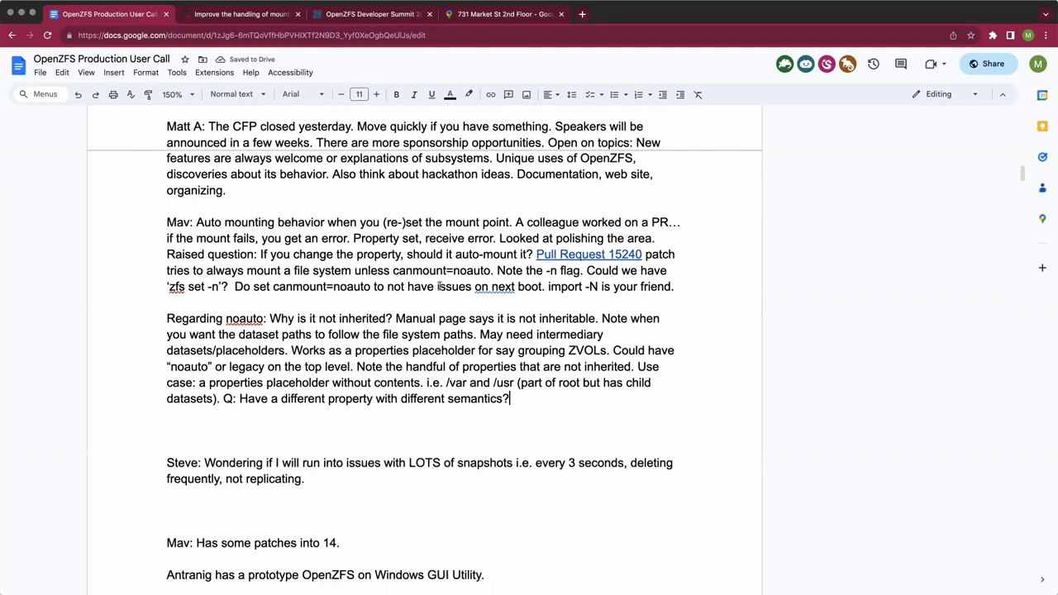
scroll(440, 287, down, 4)
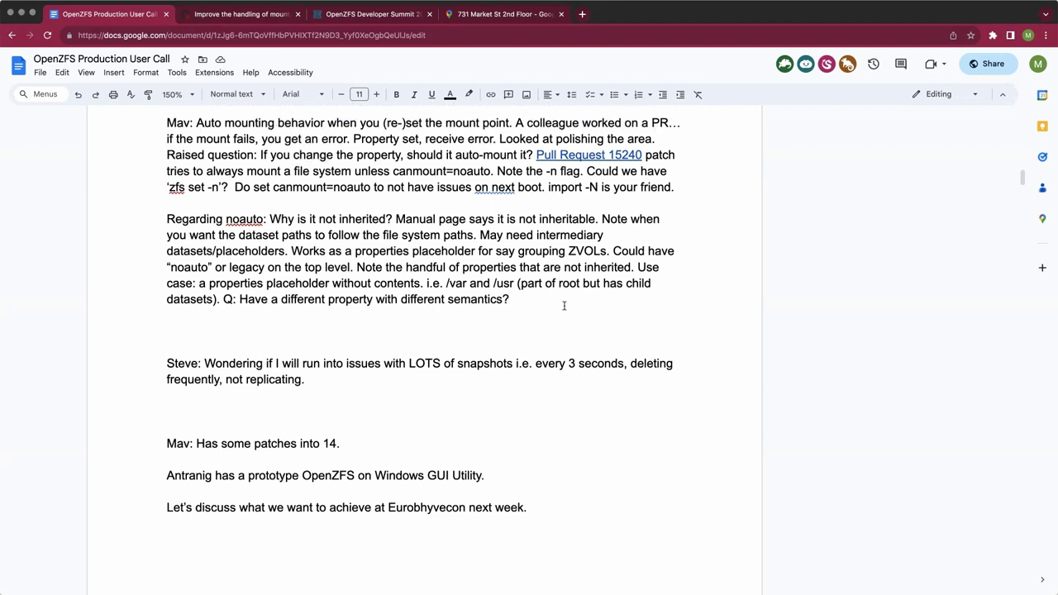
click(563, 298)
text(Desire to know the original )
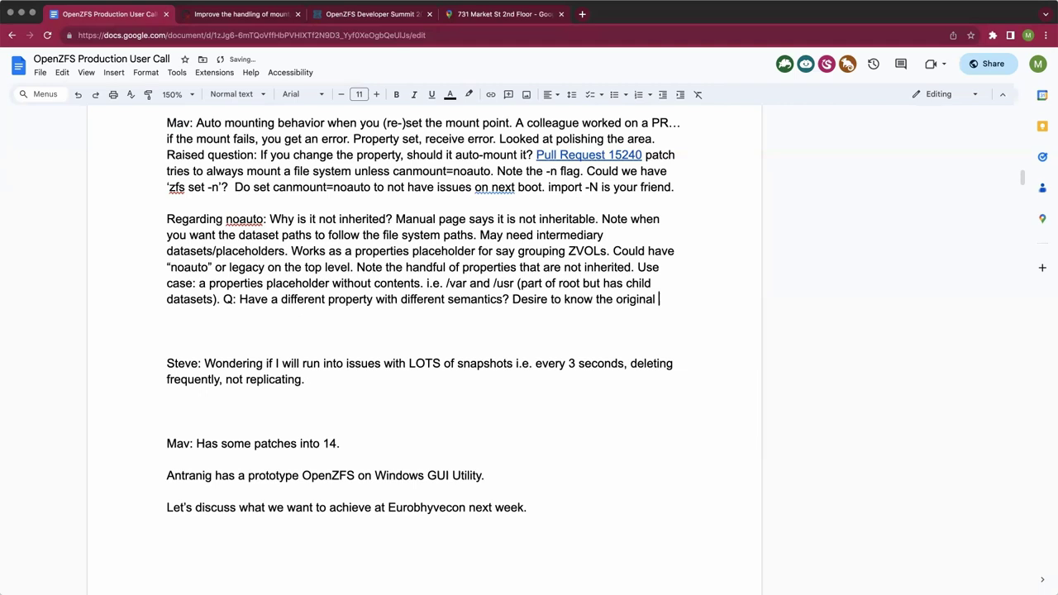
text(layout of d)
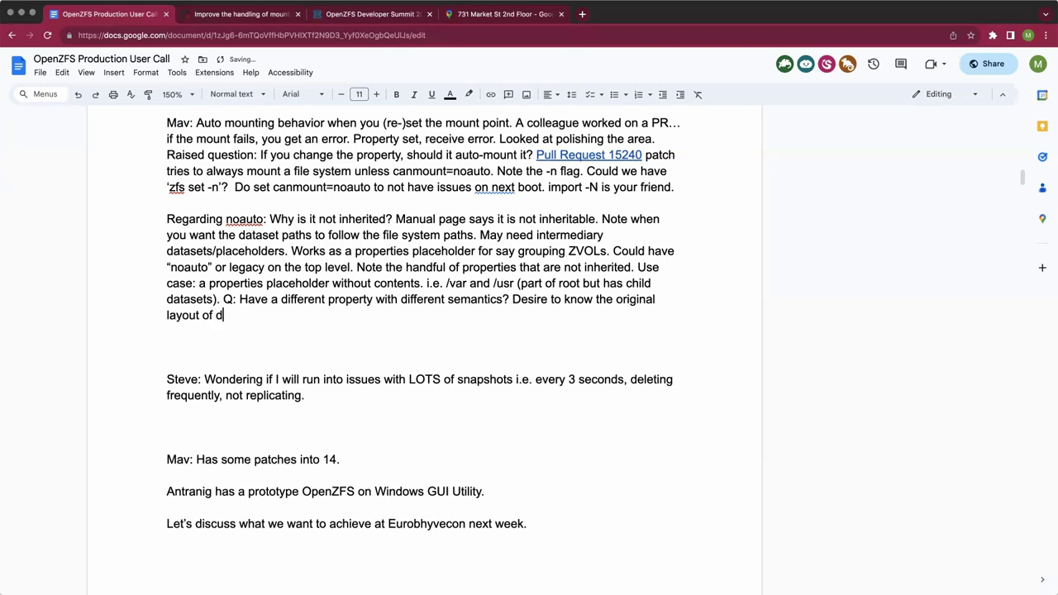
text(atasets/directories you have )
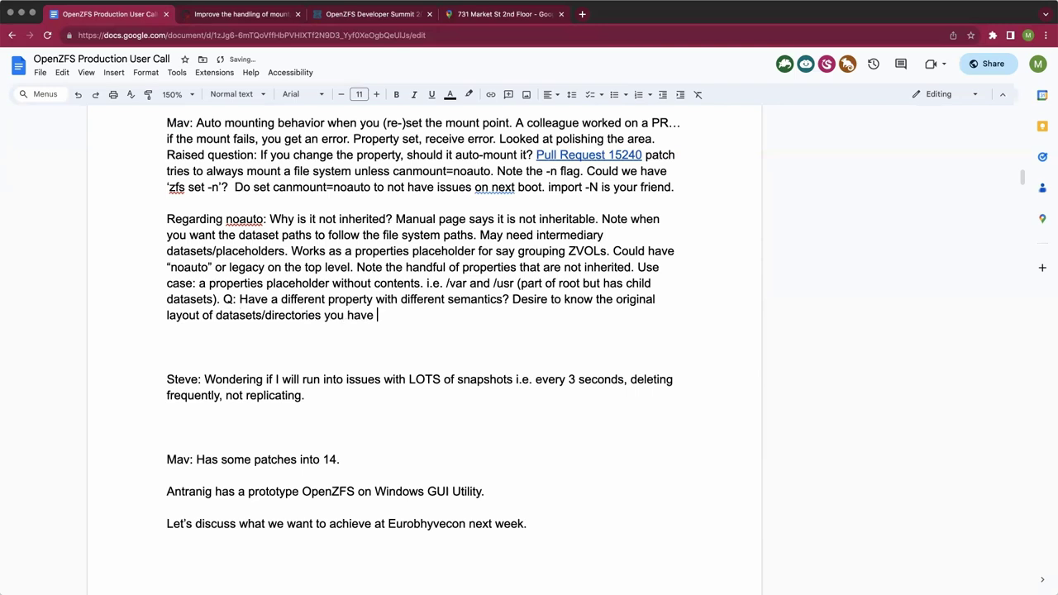
text(received.)
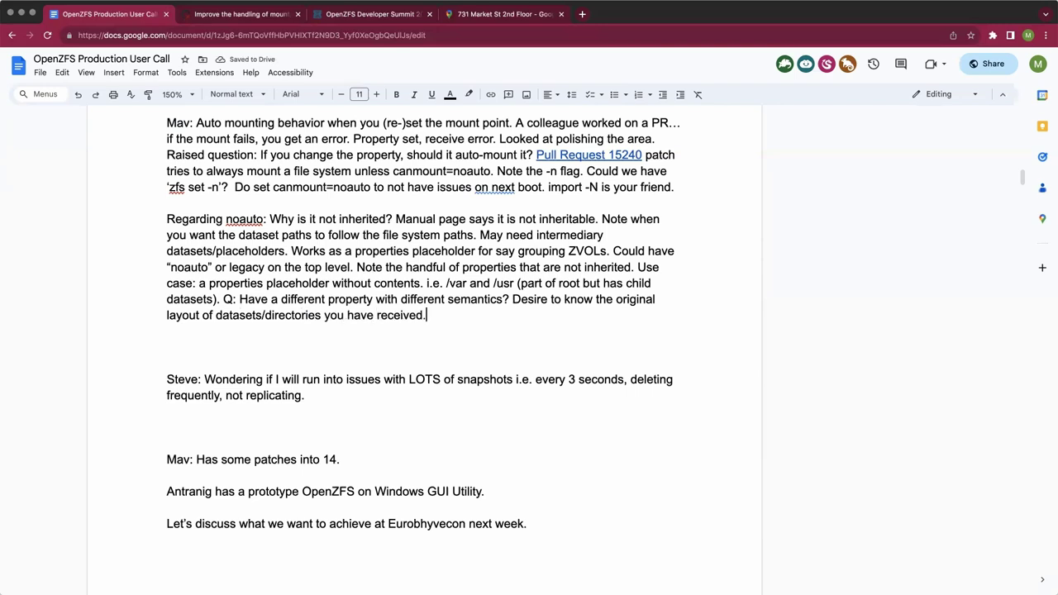
Extend the last noauto sentence with "… especially with pull replication." and remove the extra blank lines above the snapshots paragraph
text(..)
text( esp)
text(eci)
text(ally with )
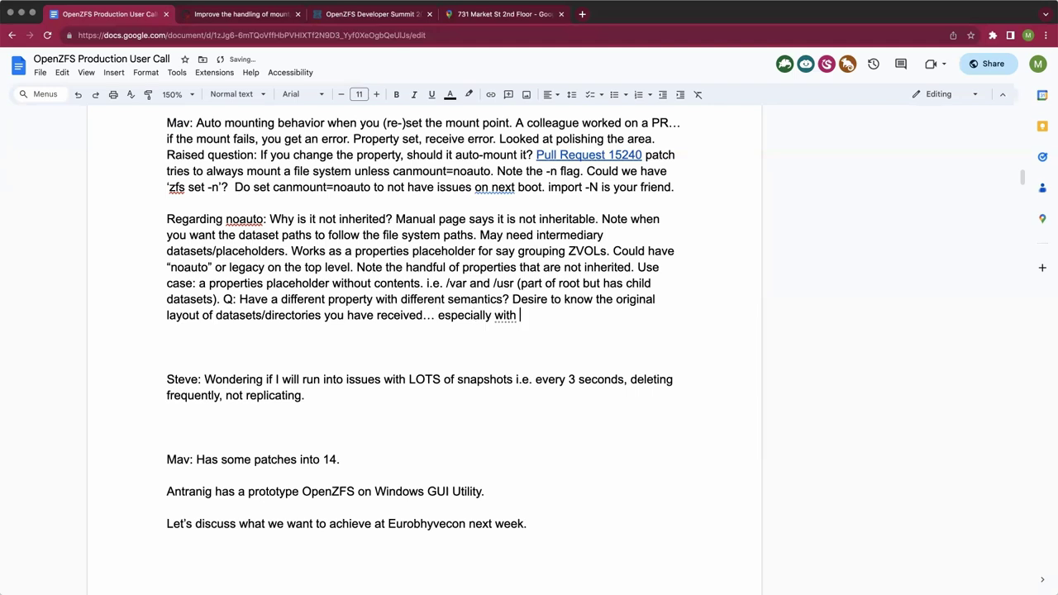
text(pull replia)
text(tion.)
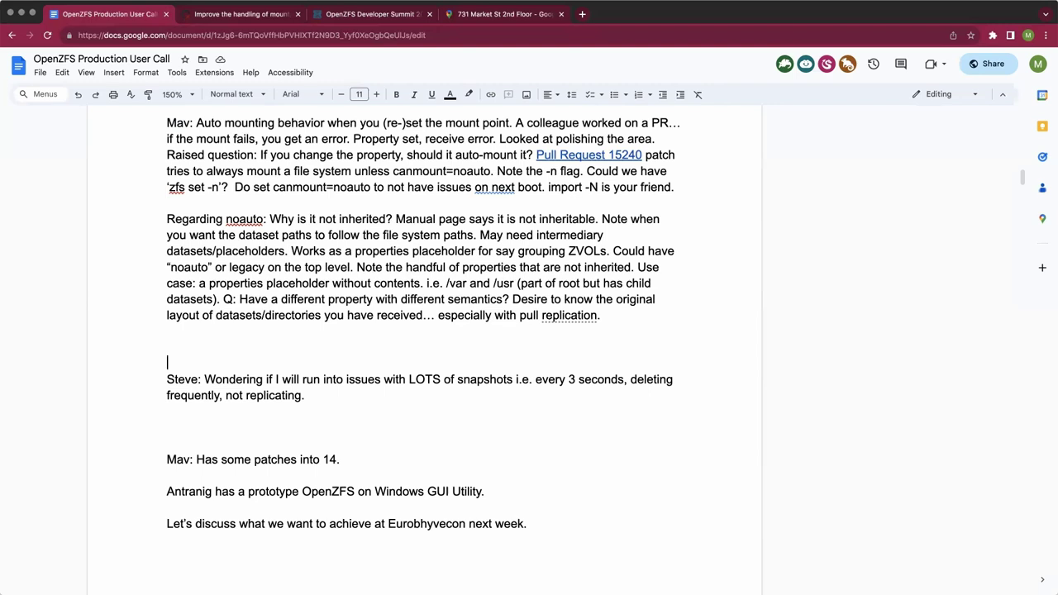
key(BackSpace)
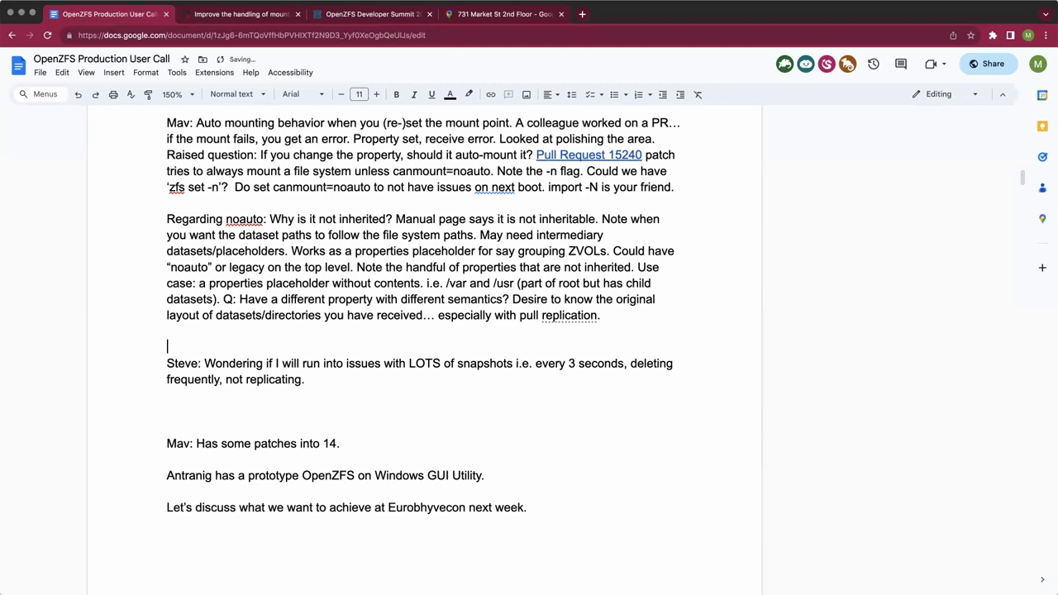
key(BackSpace)
Append "Using legacy applications that should be left alone." to the paragraph about frequent snapshots
click(305, 363)
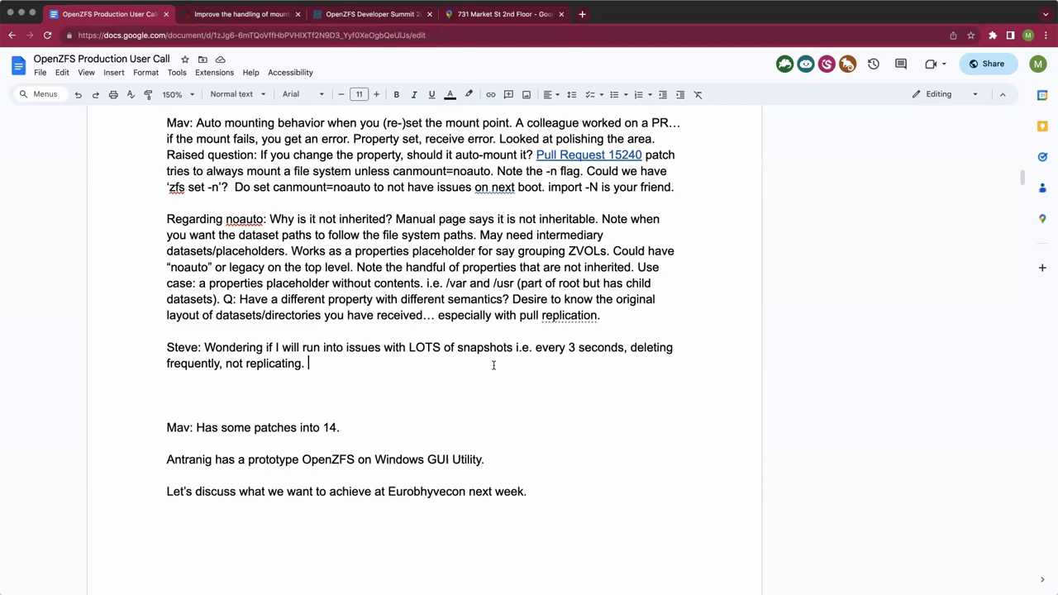
text(Using leg)
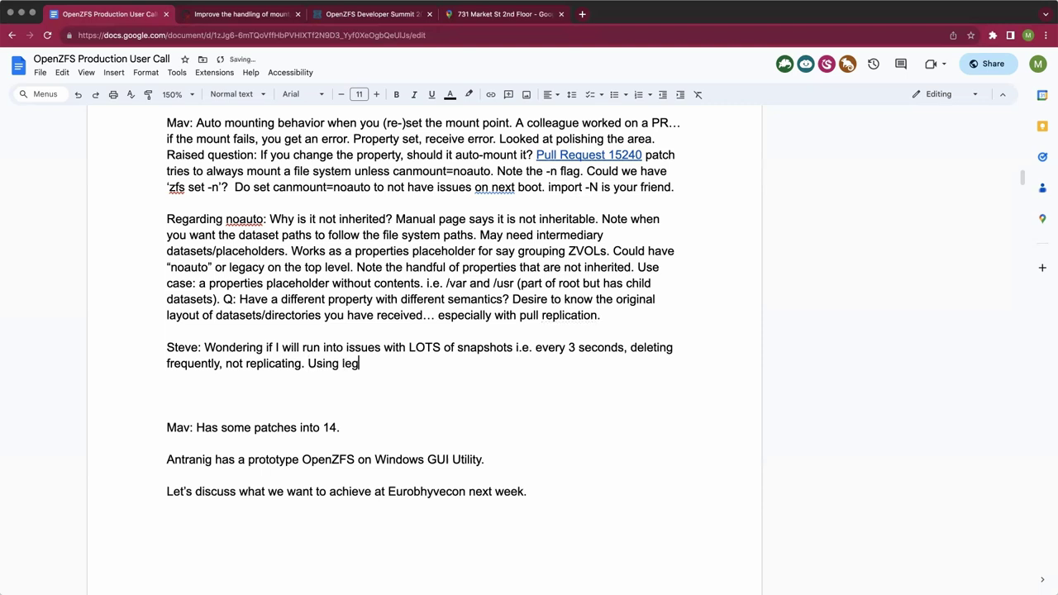
text(acy applicatins)
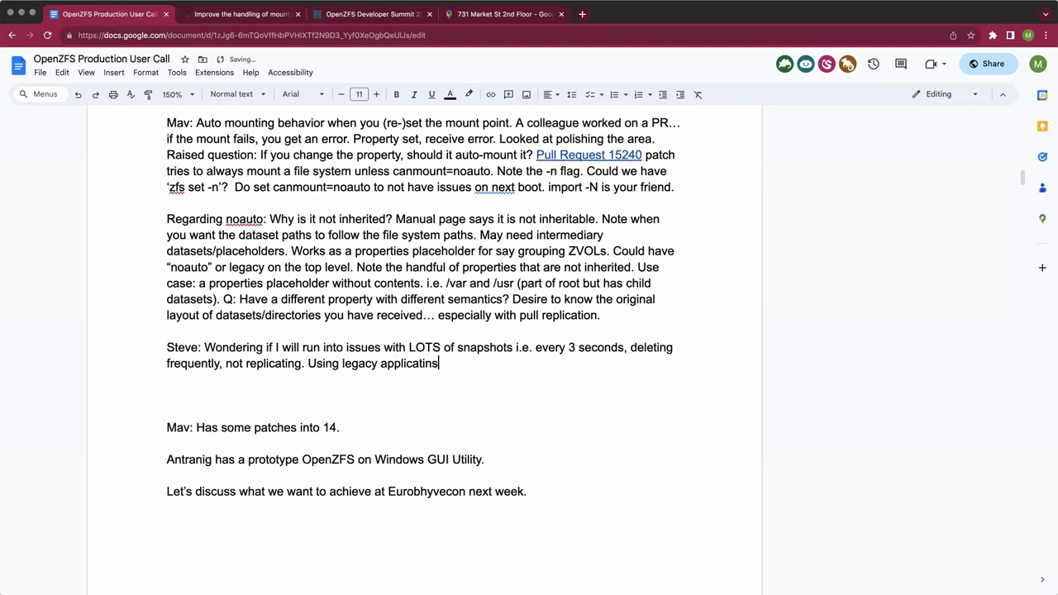
key(BackSpace)
key(BackSpace)
text(ons that should be )
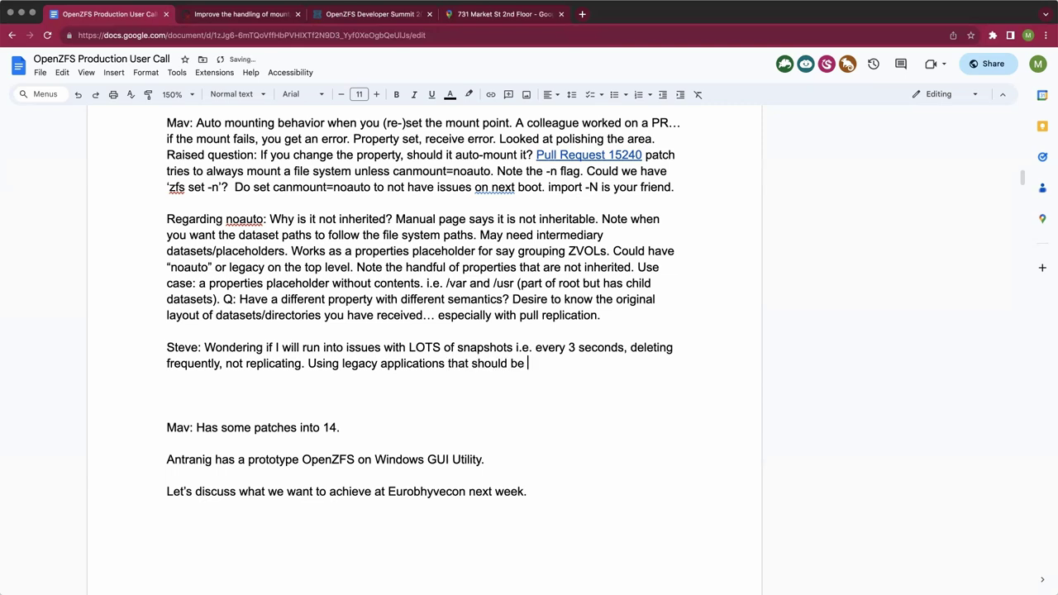
text(left alone.)
Append "Replicating a base snapshot and watch for changes," to the snapshots paragraph
text(Replicat)
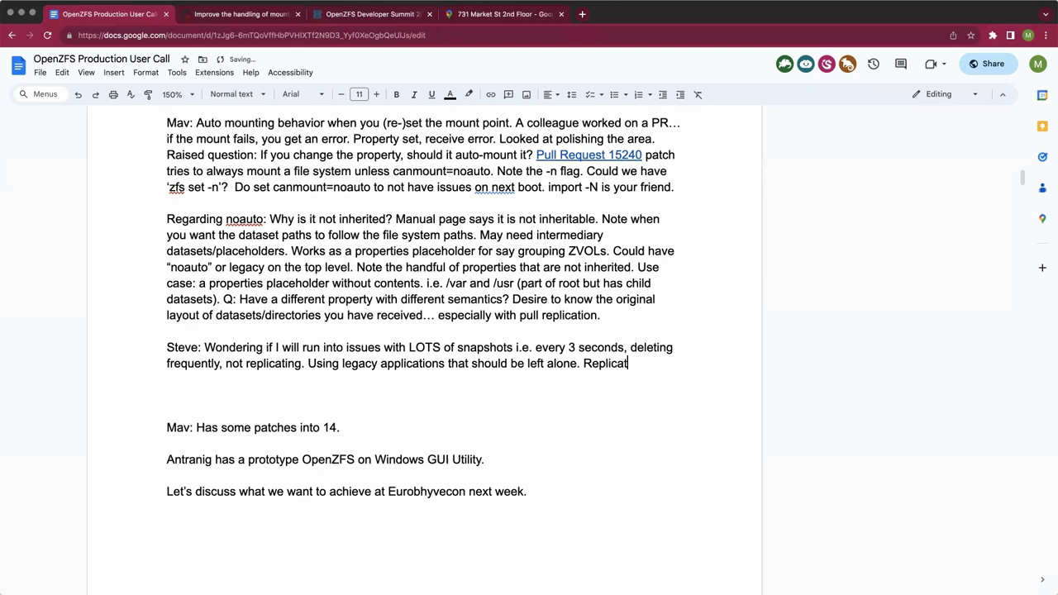
text(ing )
text(a )
text(base)
text( snapshot )
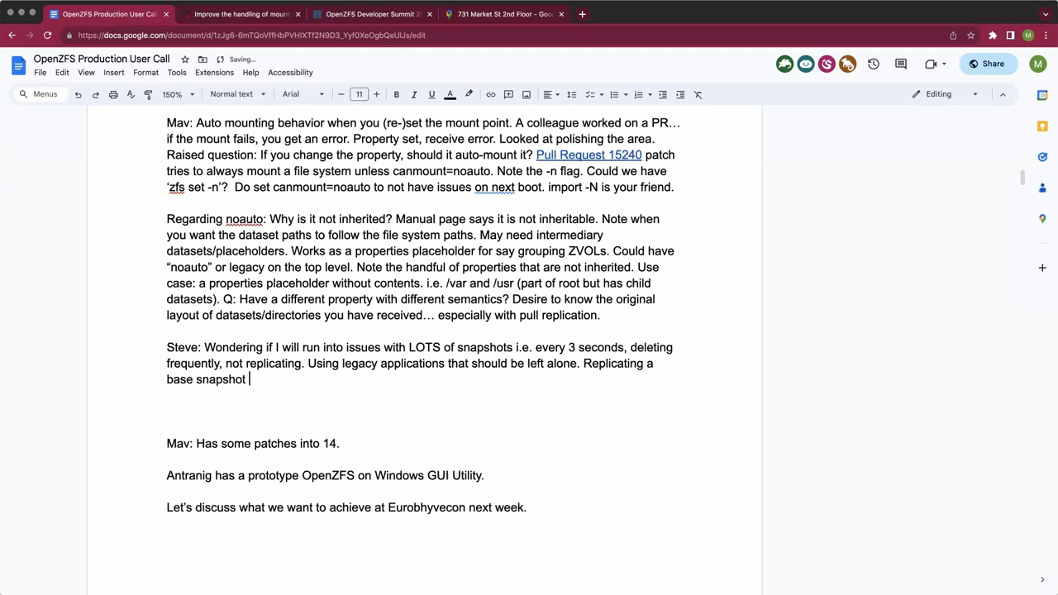
text(and watch for changes, wa)
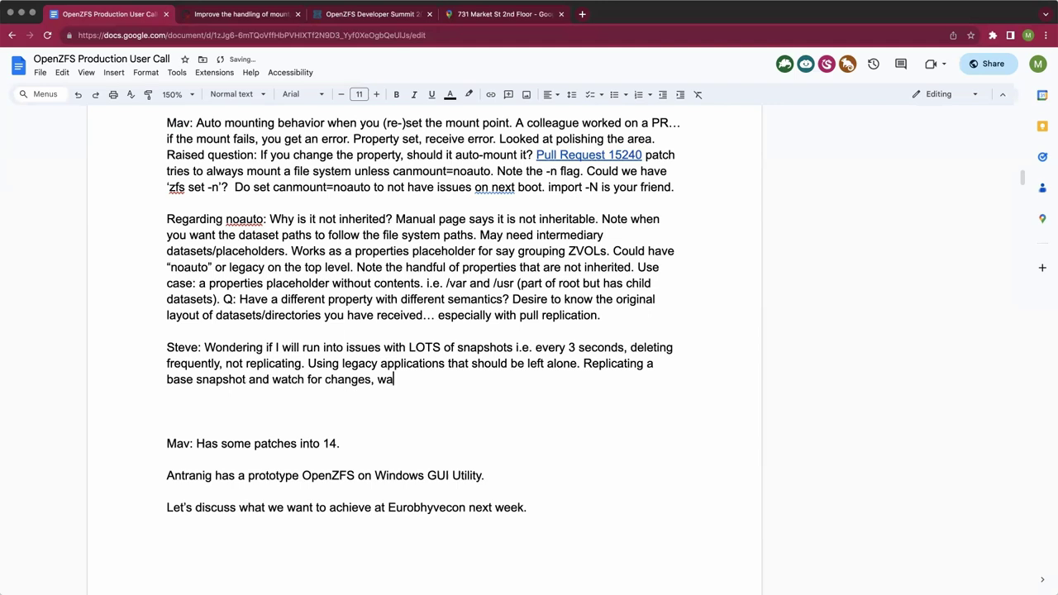
Finish the base snapshot sentence with "snap upon changes."
key(BackSpace)
key(BackSpace)
text(re)
key(BackSpace)
key(BackSpace)
text(snap o)
key(BackSpace)
text(upon chna)
key(BackSpace)
key(BackSpace)
text(anges. Red)
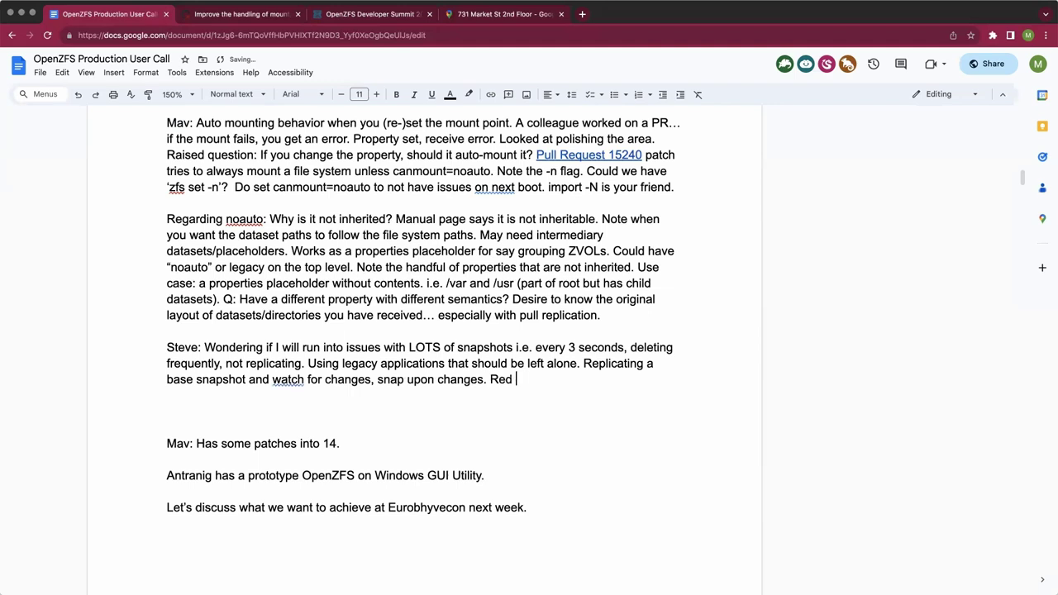
Append "Read those, sync with a database." to the snapshots paragraph
key(BackSpace)
key(BackSpace)
text(ad those, sync with a da)
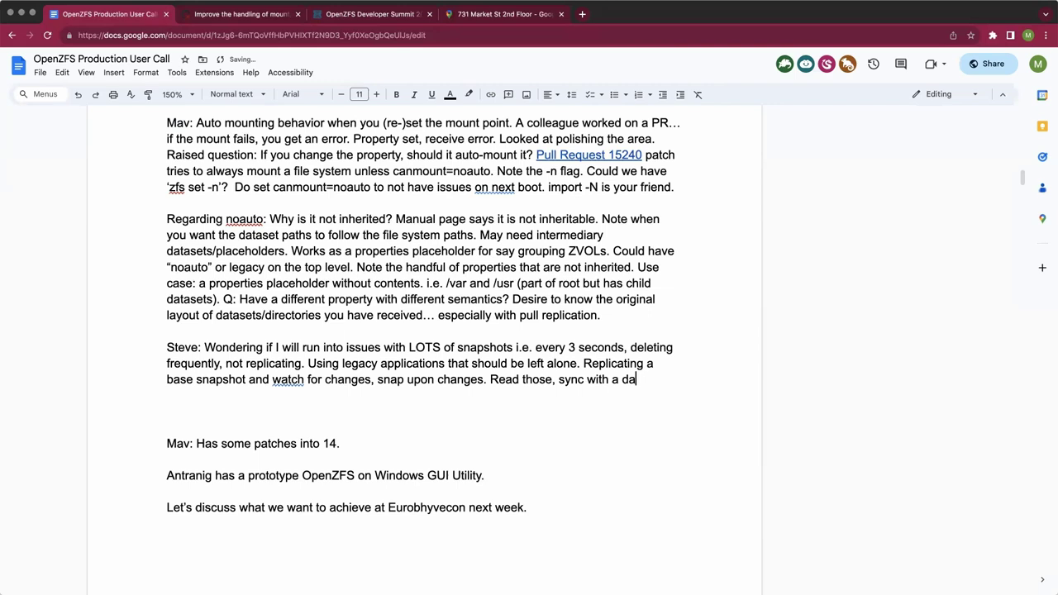
text(tabase.)
key(Return)
Append "Destroy the base snapshot, rinse and repeat." to the snapshots paragraph, correcting the spelling of "Destroy"
text(Destro)
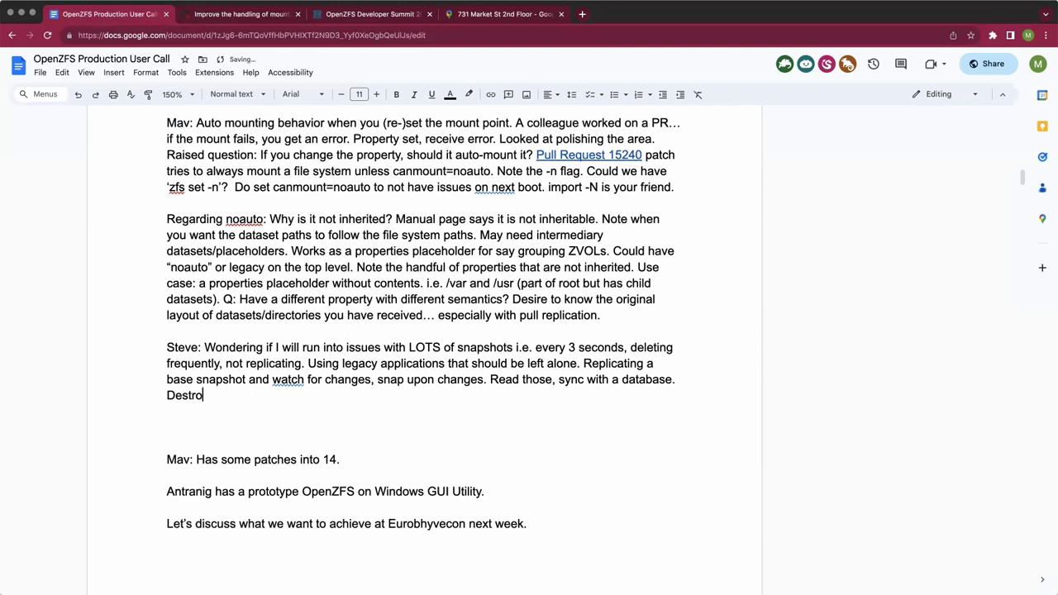
text(ry)
drag(371, 379, 274, 383)
click(282, 384)
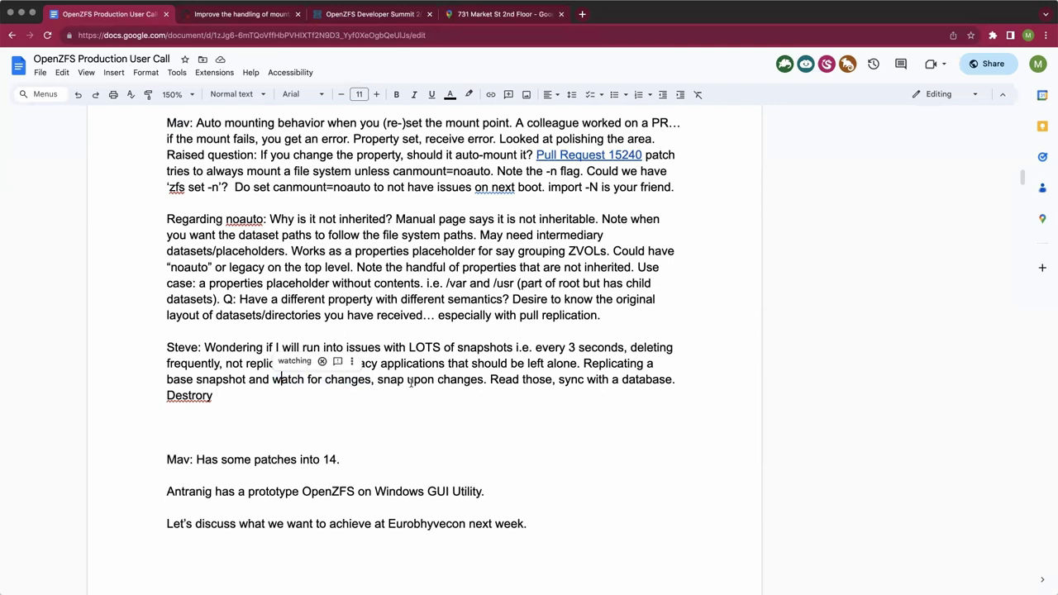
drag(377, 381, 434, 382)
key(alt+shift+Right)
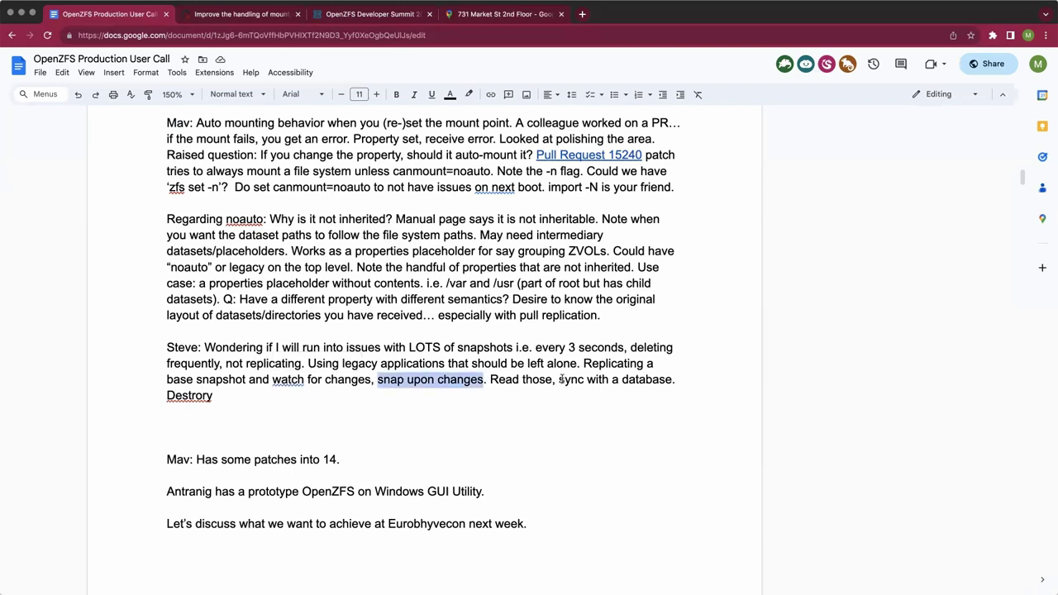
key(Down)
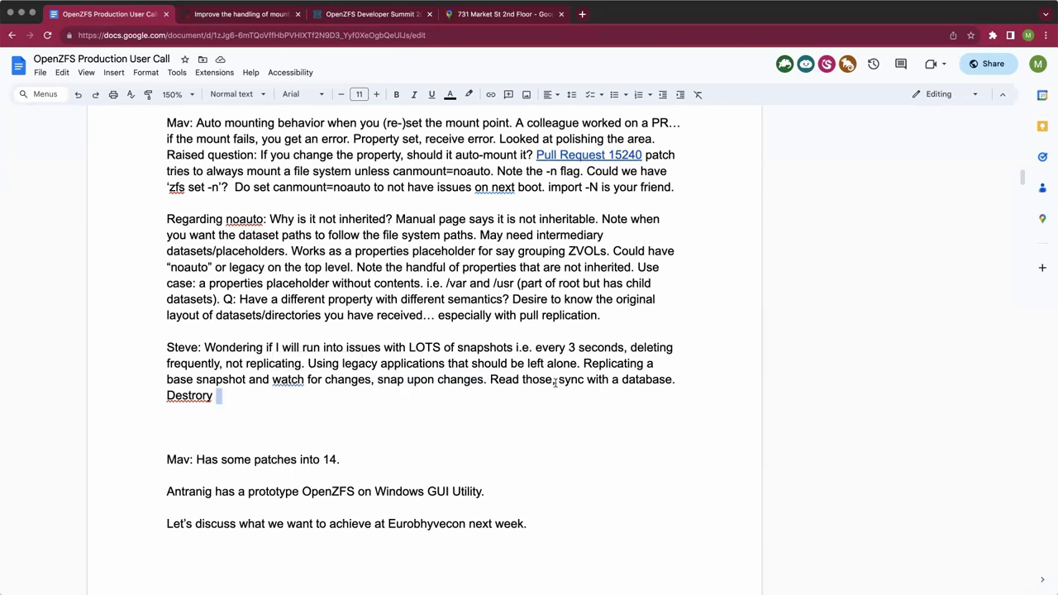
key(BackSpace)
text(==)
key(BackSpace)
key(BackSpace)
key(BackSpace)
key(BackSpace)
key(BackSpace)
key(BackSpace)
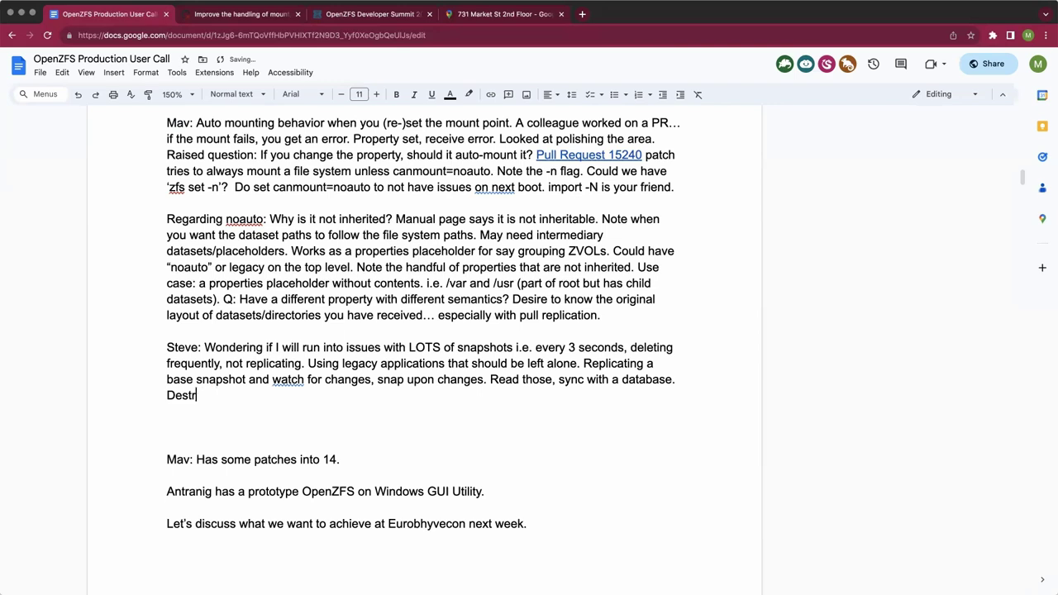
key(BackSpace)
text(roy the base snapshot)
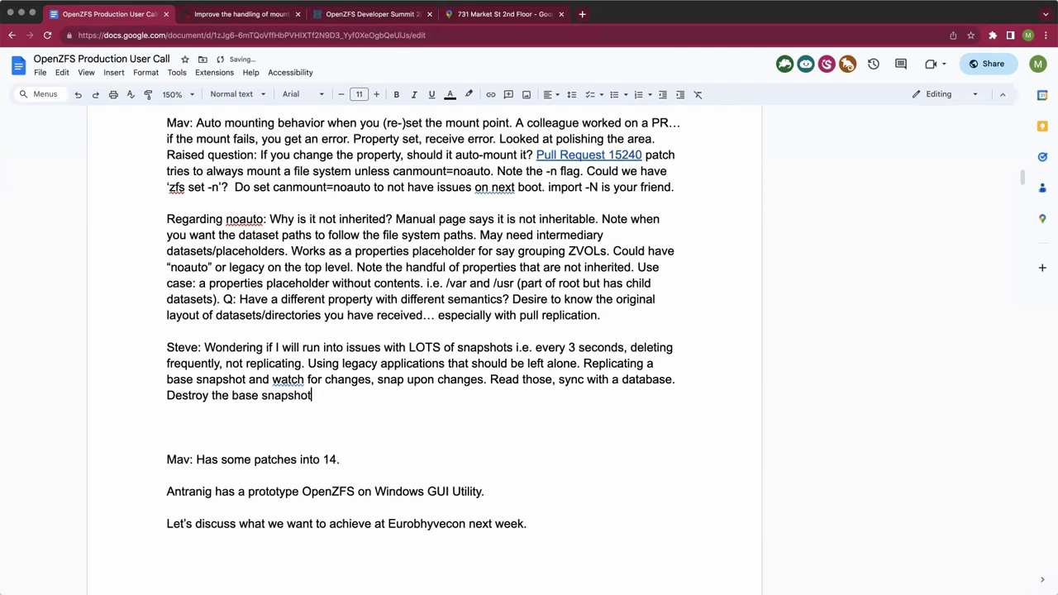
text(, rinse and repeat. W)
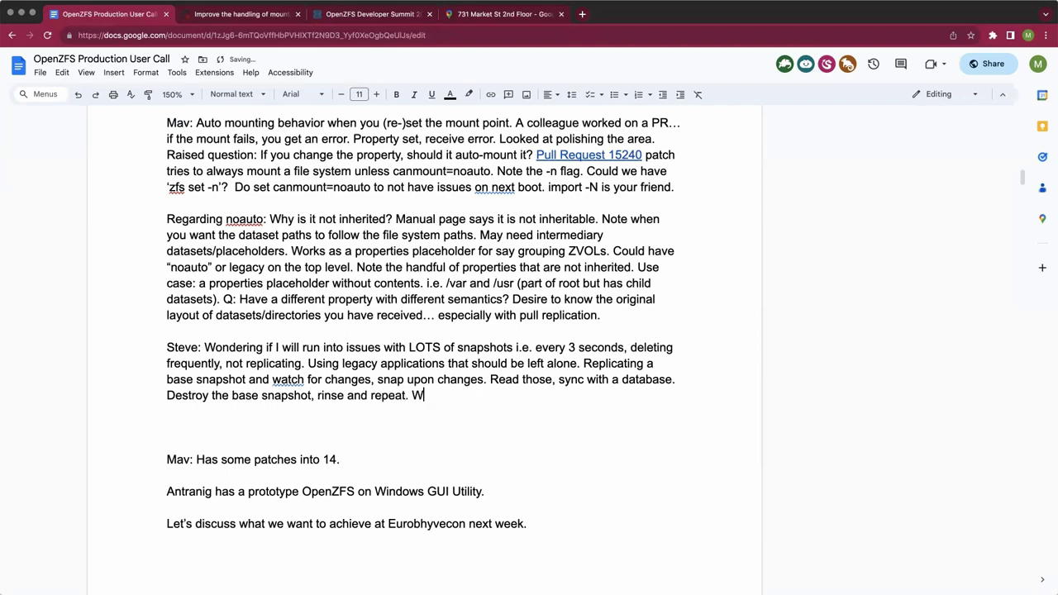
Append "Watching for changes in a rust program that watches for property increments." to the snapshots paragraph
text(atching for change)
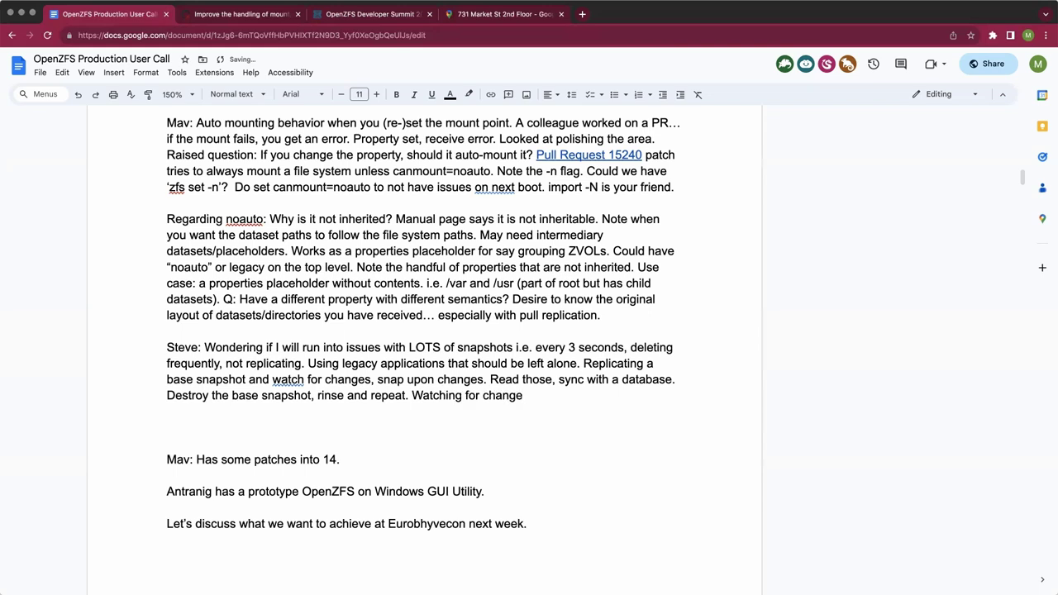
text(s in a rust program )
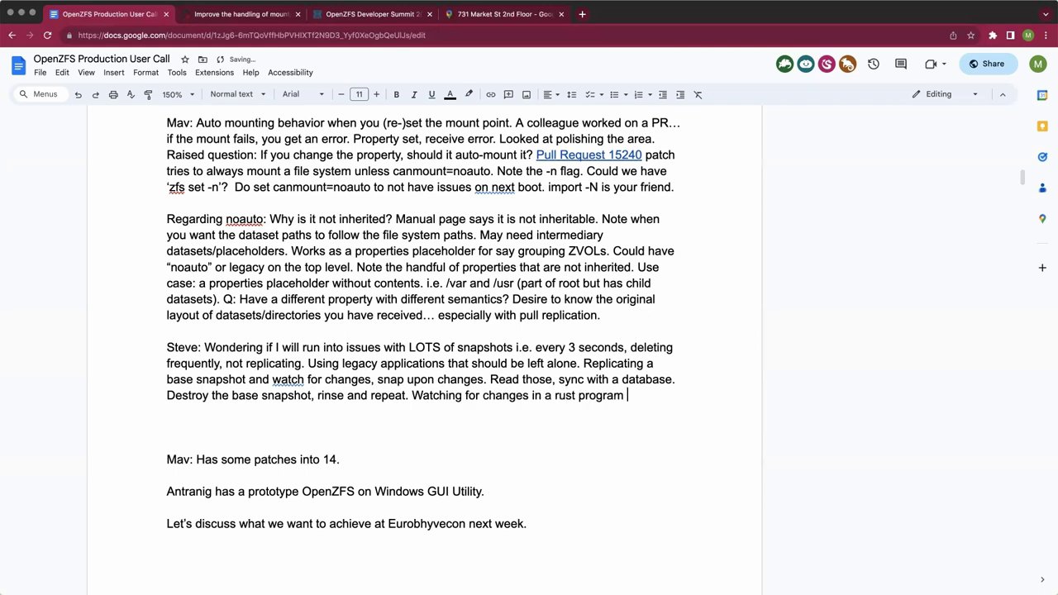
text(that )
text(watch)
text(es f)
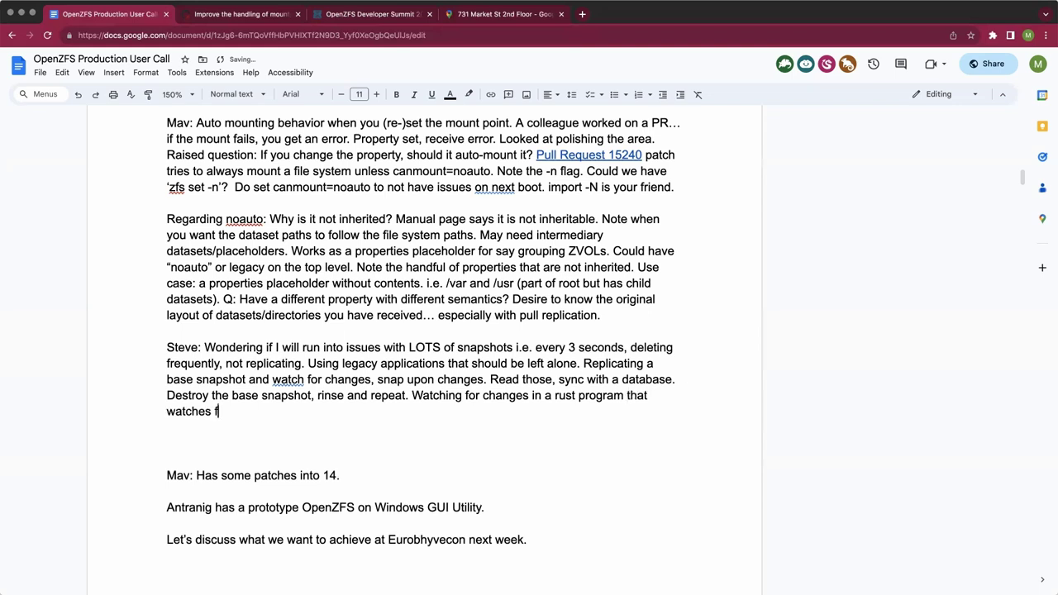
text(or property increments.)
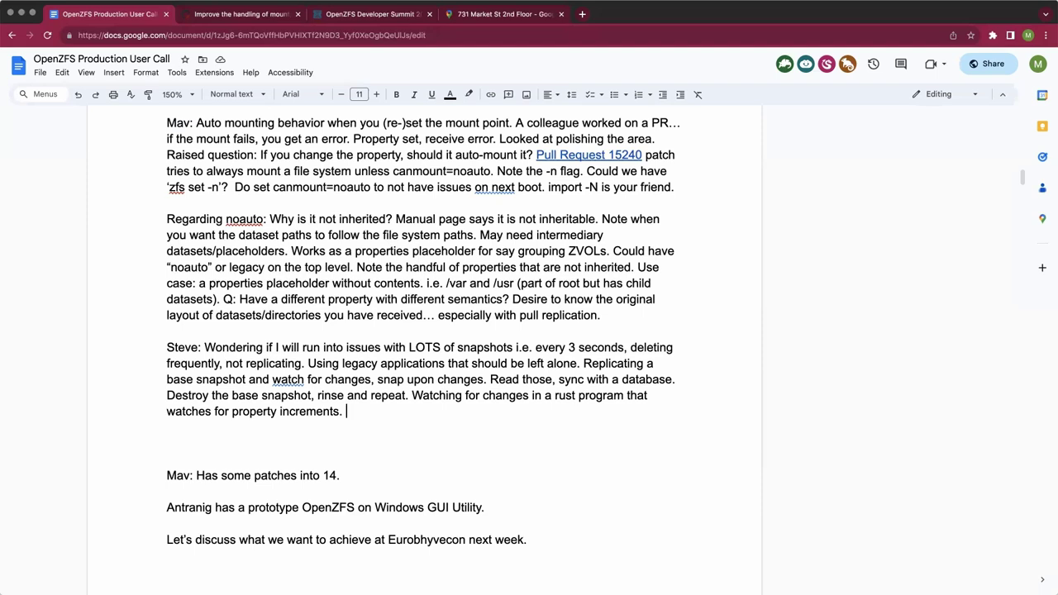
Append the command 'zfs get written' in single quotes and all lowercase, ending with a period
text(')
text(zfs)
text( f)
key(BackSpace)
text(get written")
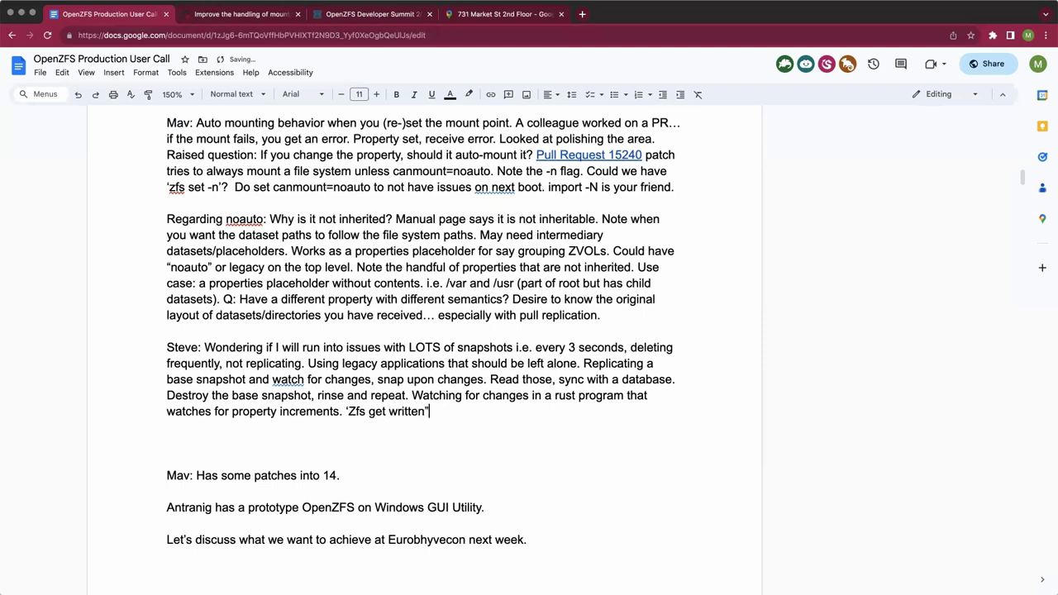
key(BackSpace)
text(')
key(Left)
key(Left)
click(372, 410)
click(356, 411)
key(BackSpace)
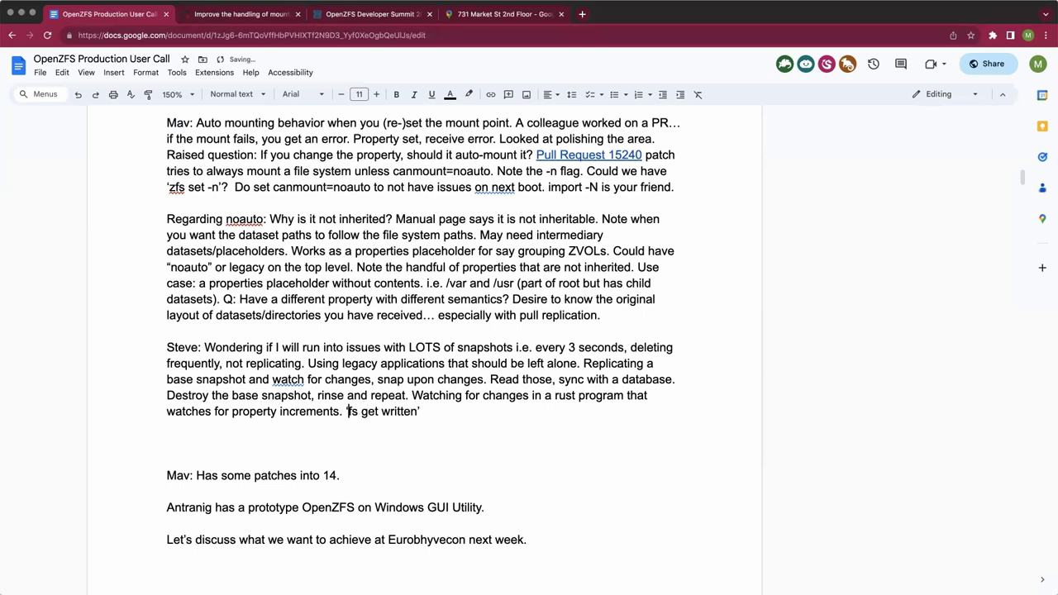
text(z)
click(427, 411)
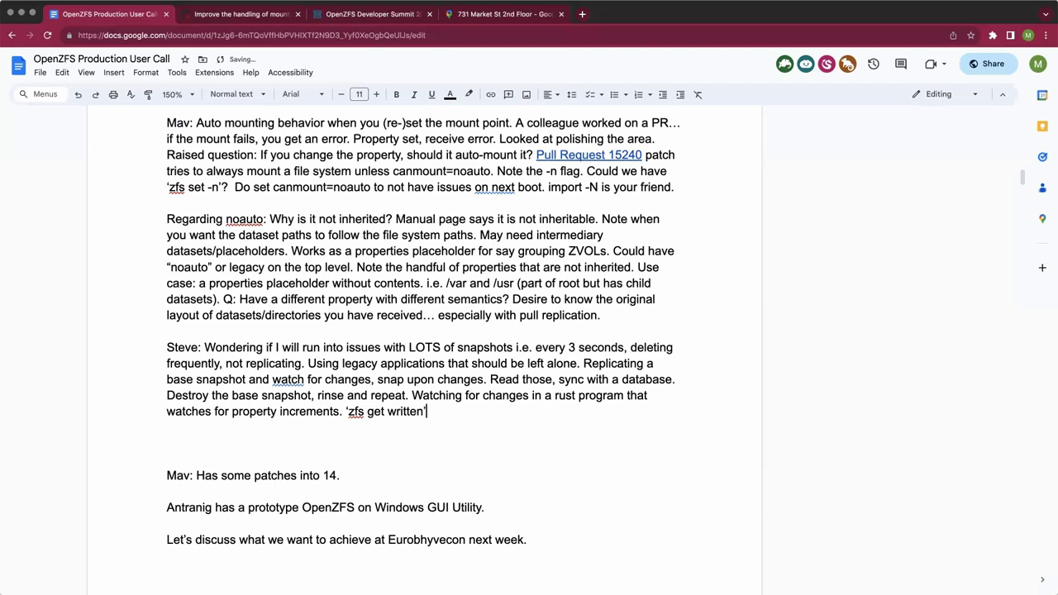
text(.)
Append "Could be a dedicated dataset." to the snapshots paragraph and introduce the next sentence with "Use case:"
text(Could be a ded)
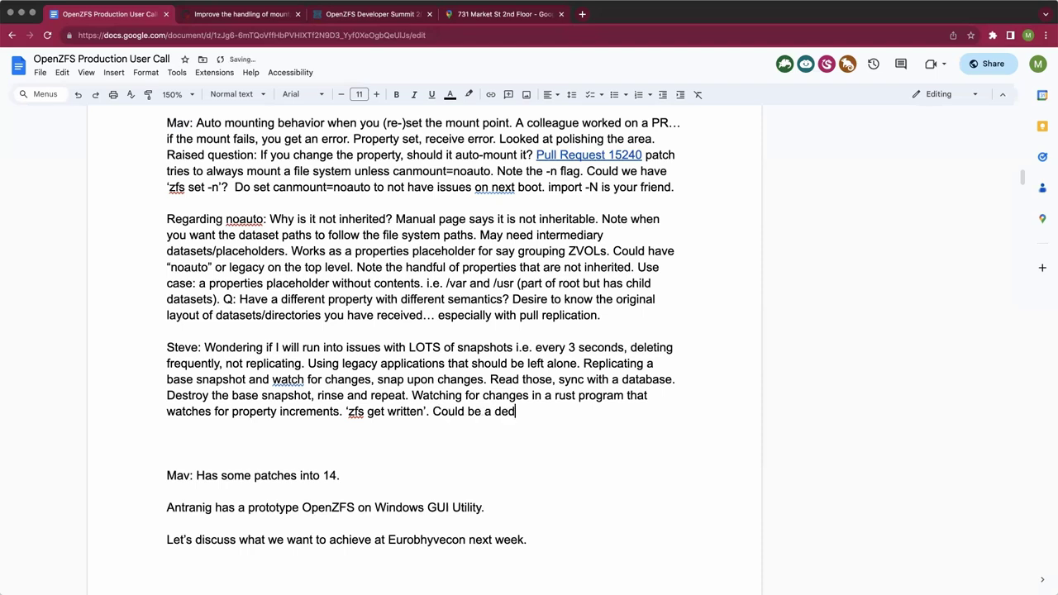
text(icated)
drag(598, 186, 547, 187)
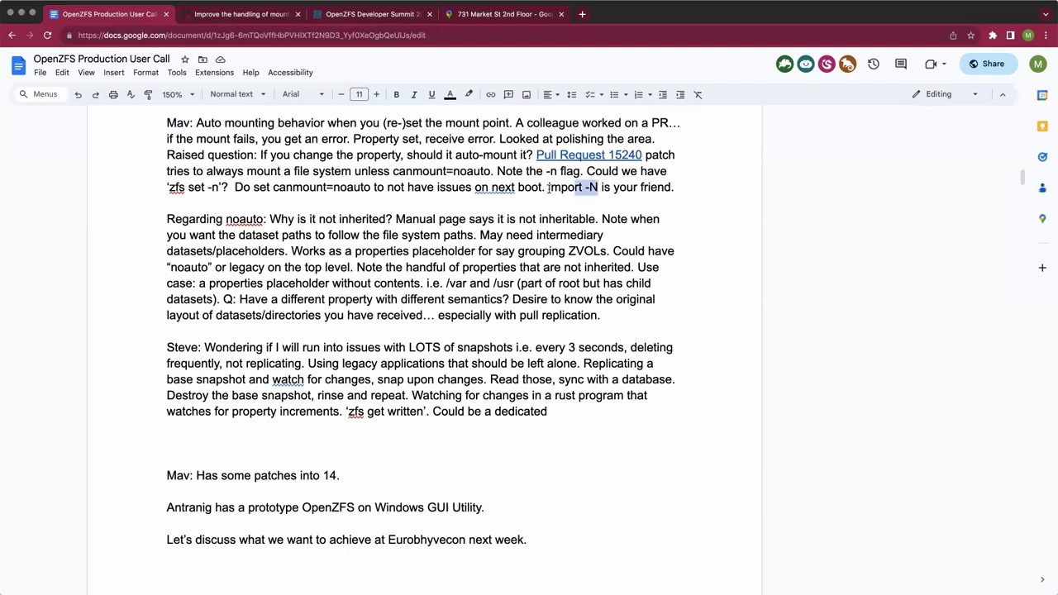
click(597, 406)
text(data)
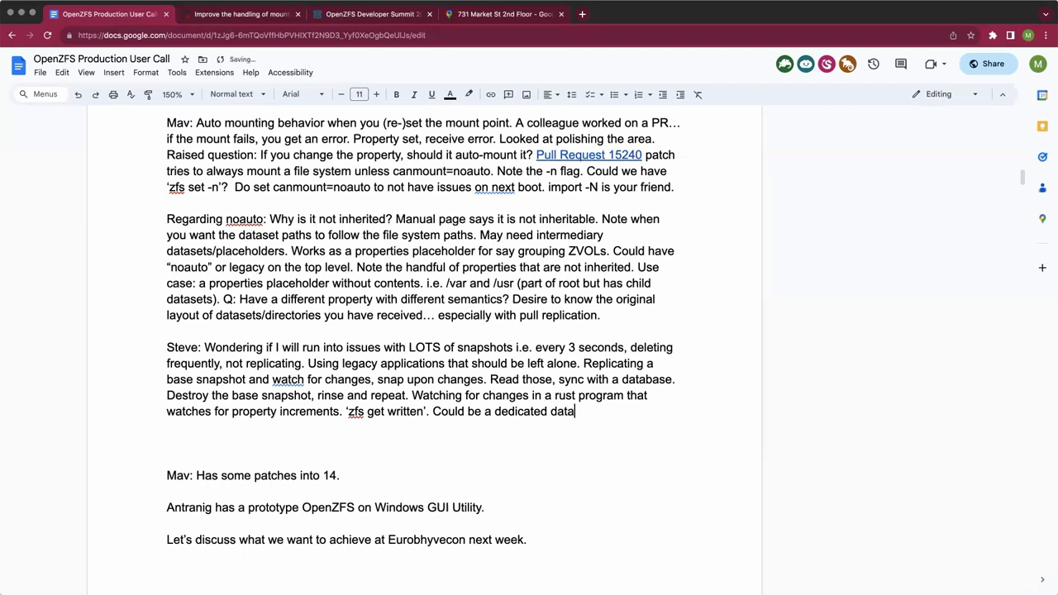
text(set. Use case: )
Complete the use case with "Keep data in sync as near realtime as possible."
text(K)
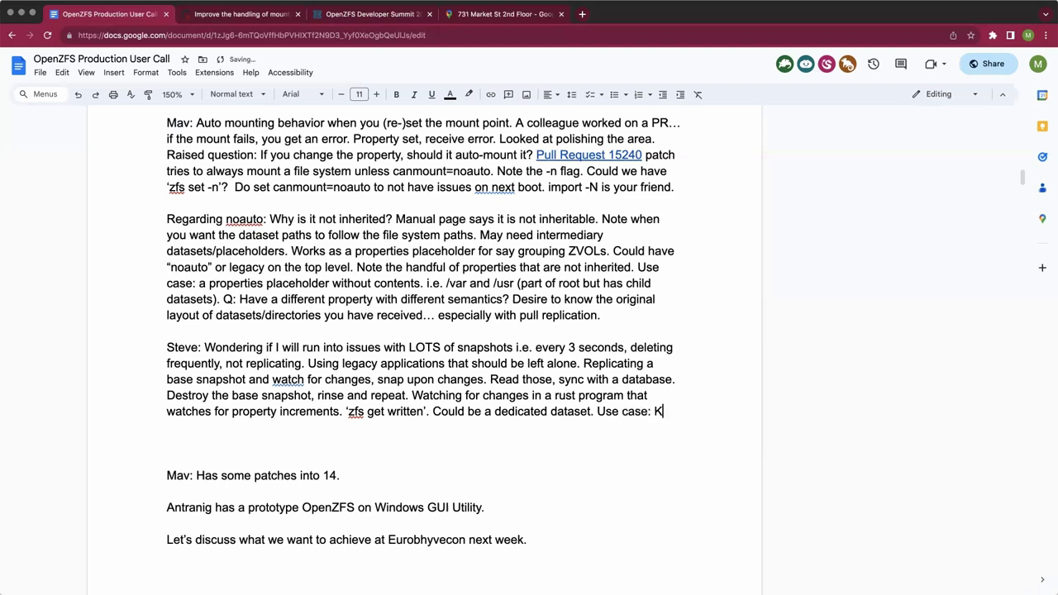
text(eep )
text(data in )
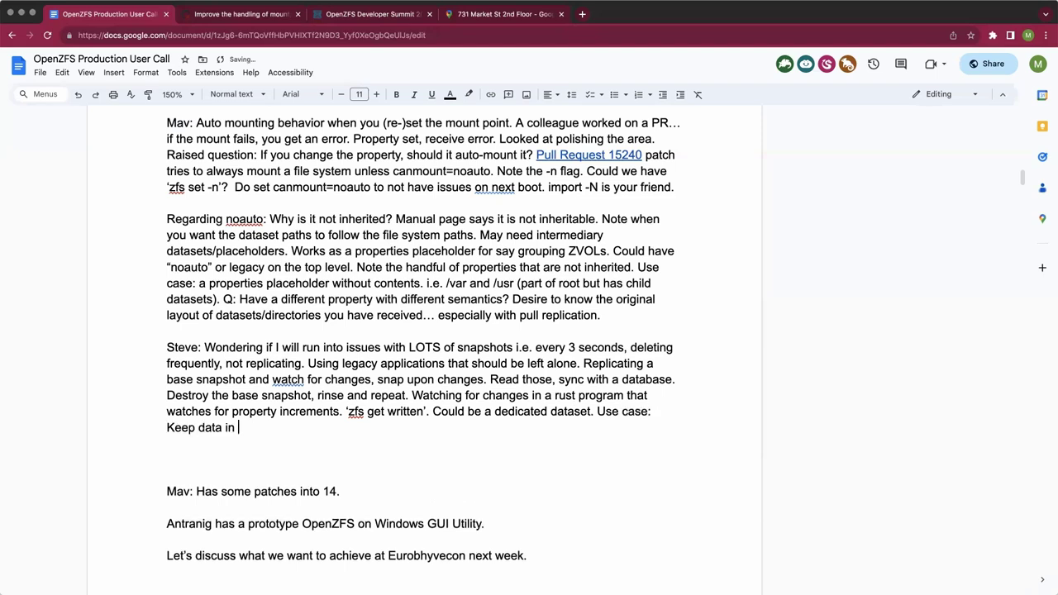
text(sync as near realtime as po)
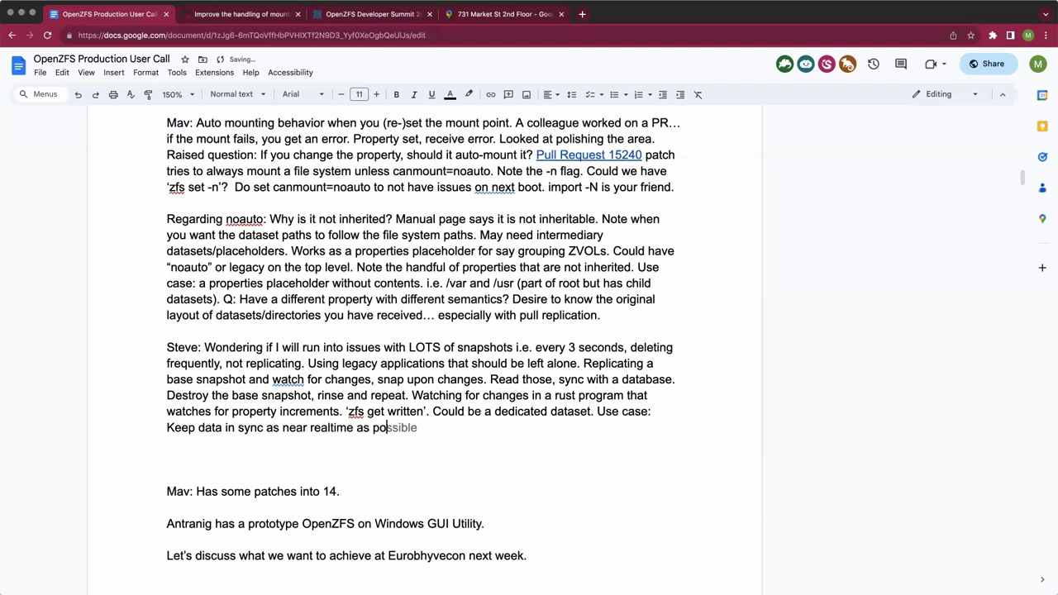
text(ssible.)
key(BackSpace)
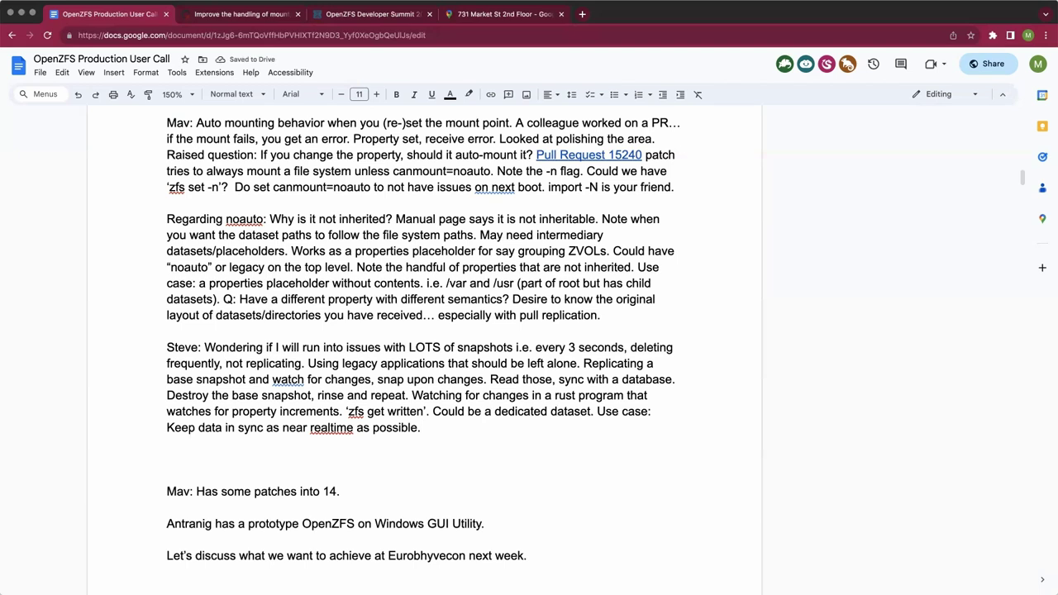
Append "Not replicated with a send." and add four blank lines below the snapshots paragraph
text(Not replicated with a send)
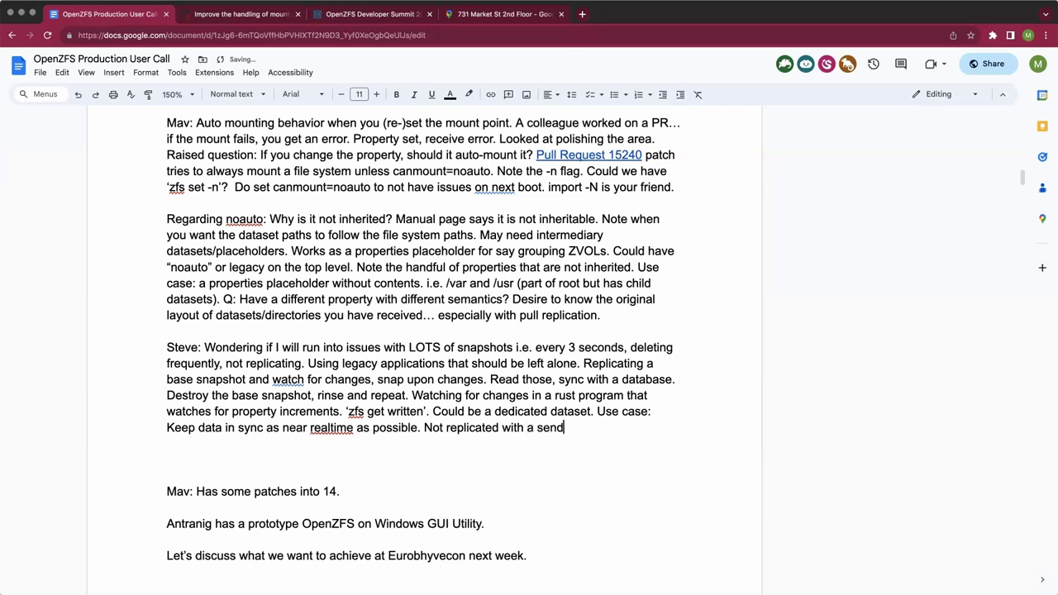
text(.)
scroll(595, 383, down, 1)
scroll(595, 385, down, 2)
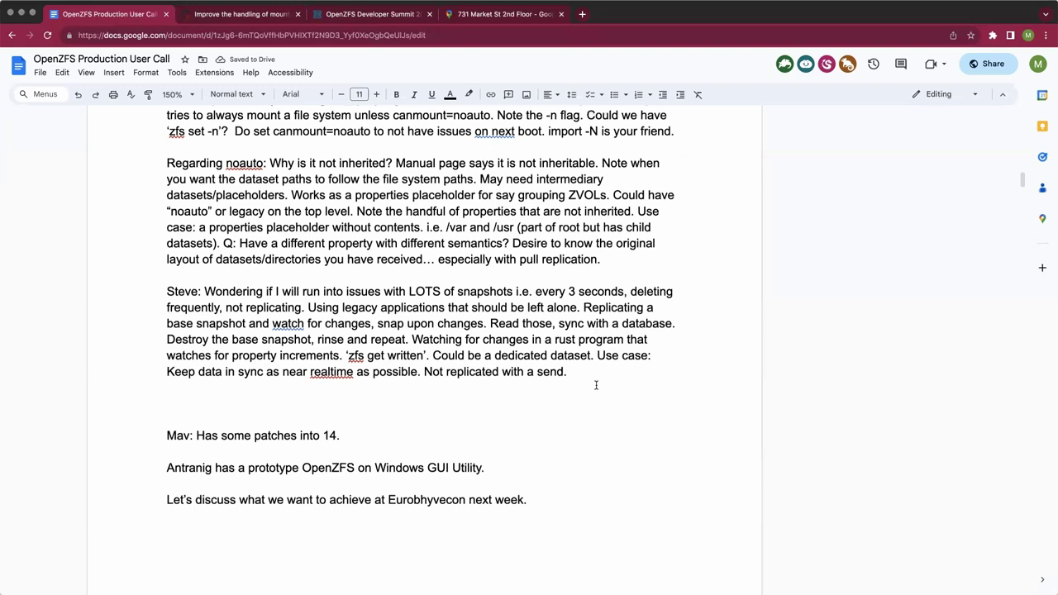
scroll(595, 385, down, 1)
scroll(595, 385, down, 1)
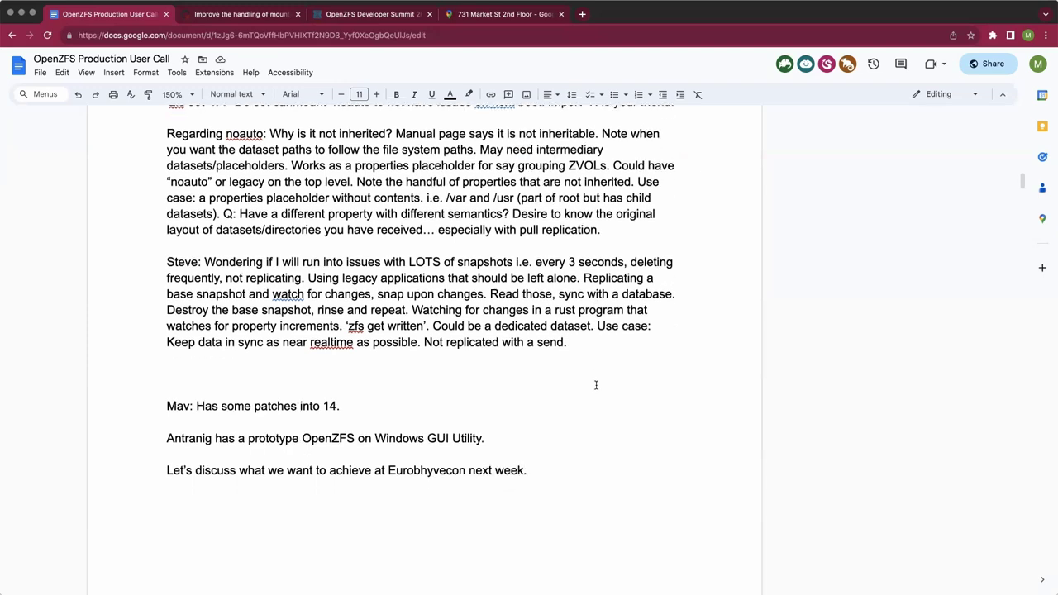
scroll(595, 385, down, 1)
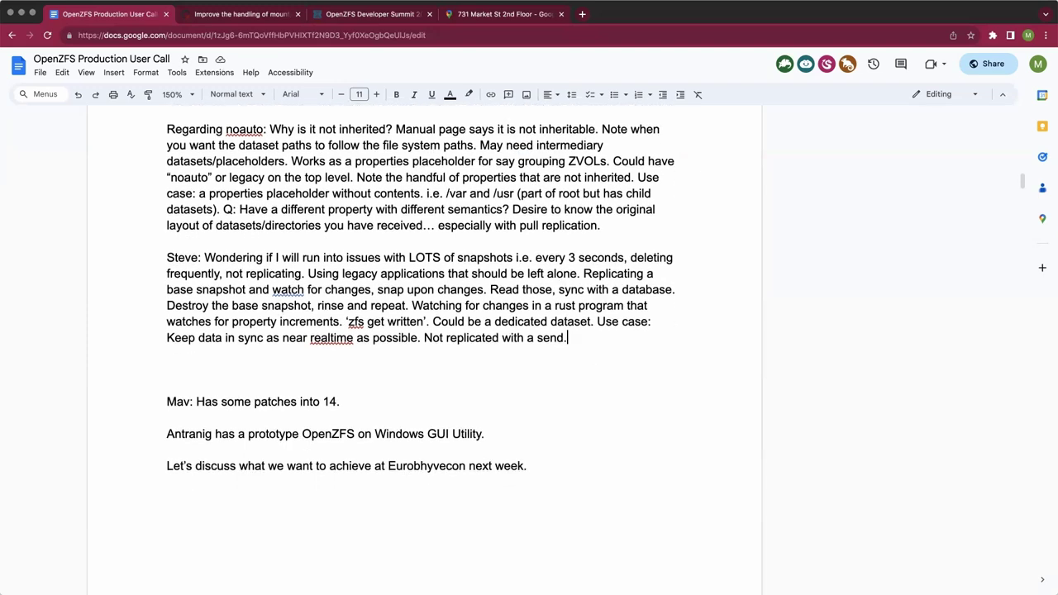
key(Return)
key(Return)
key(Return)
key(Return)
click(621, 338)
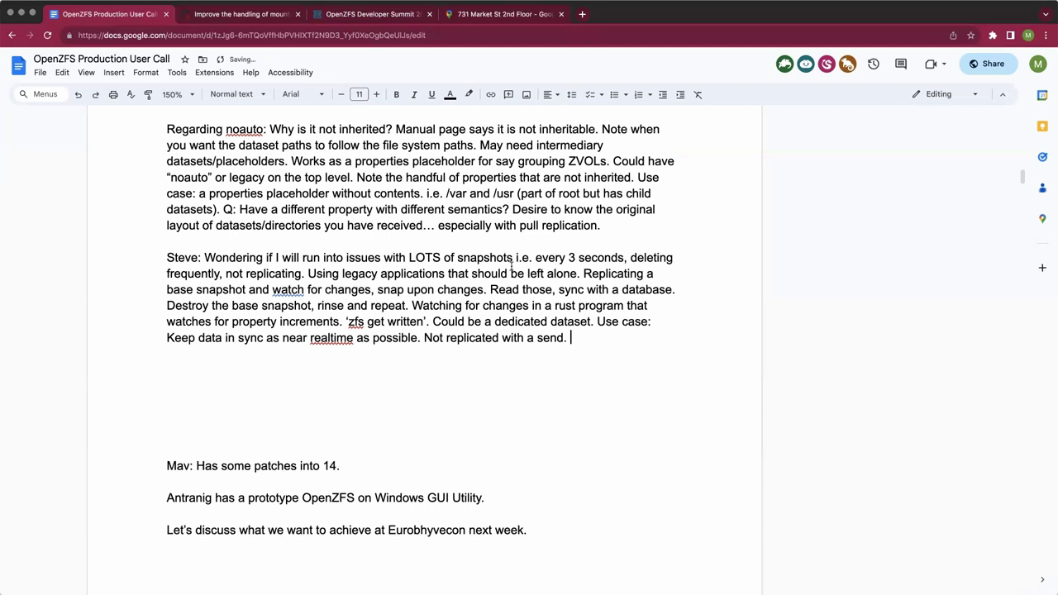
Insert "with proprietary formats" after "Using legacy applications" in the snapshots paragraph
click(449, 274)
text(with proprieta)
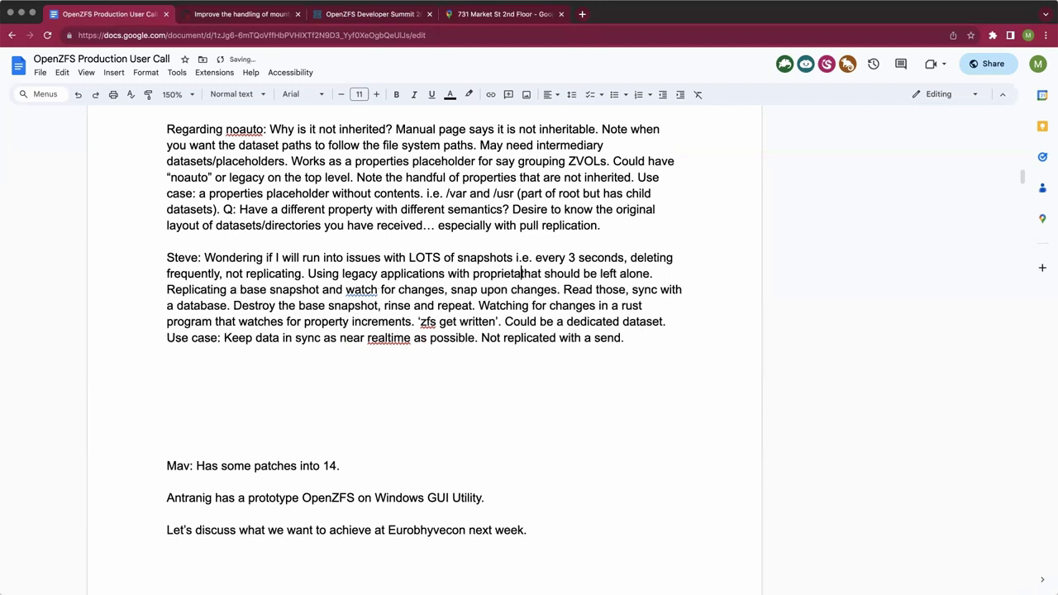
text(ry formats)
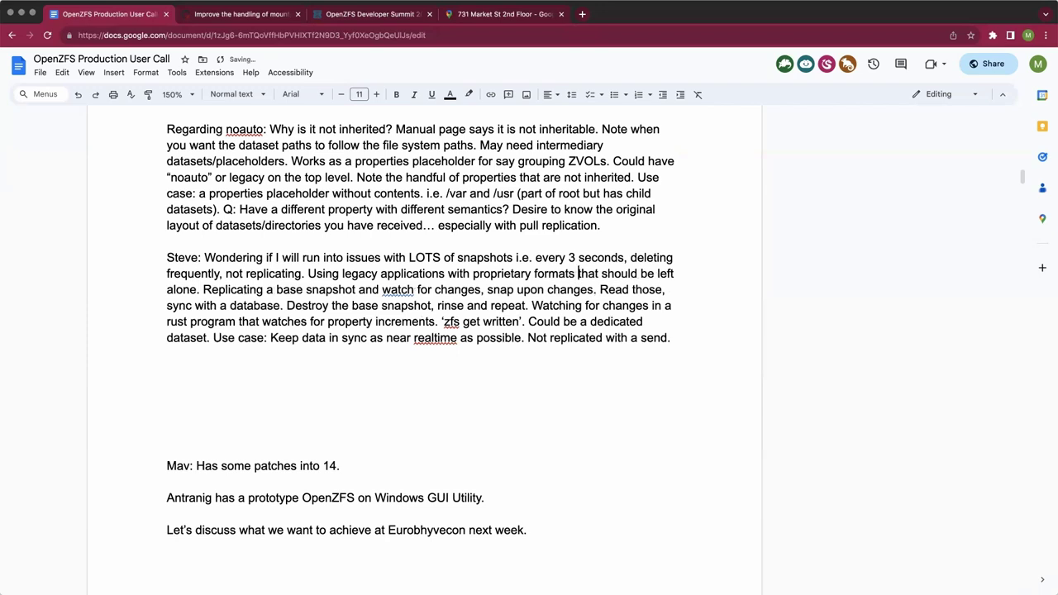
Add an indented line directly below the snapshots paragraph reading "Goal: Reproduce the proprietary format data in MySQL for better handling."
click(681, 337)
key(BackSpace)
key(Return)
key(Return)
text(Goa)
key(BackSpace)
key(BackSpace)
key(BackSpace)
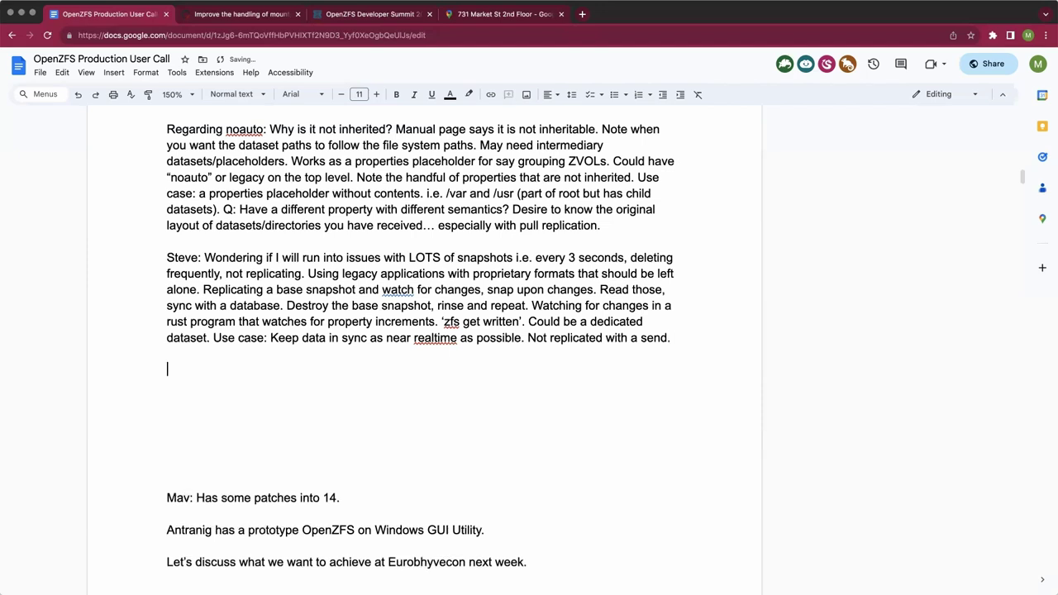
key(BackSpace)
text(Goa)
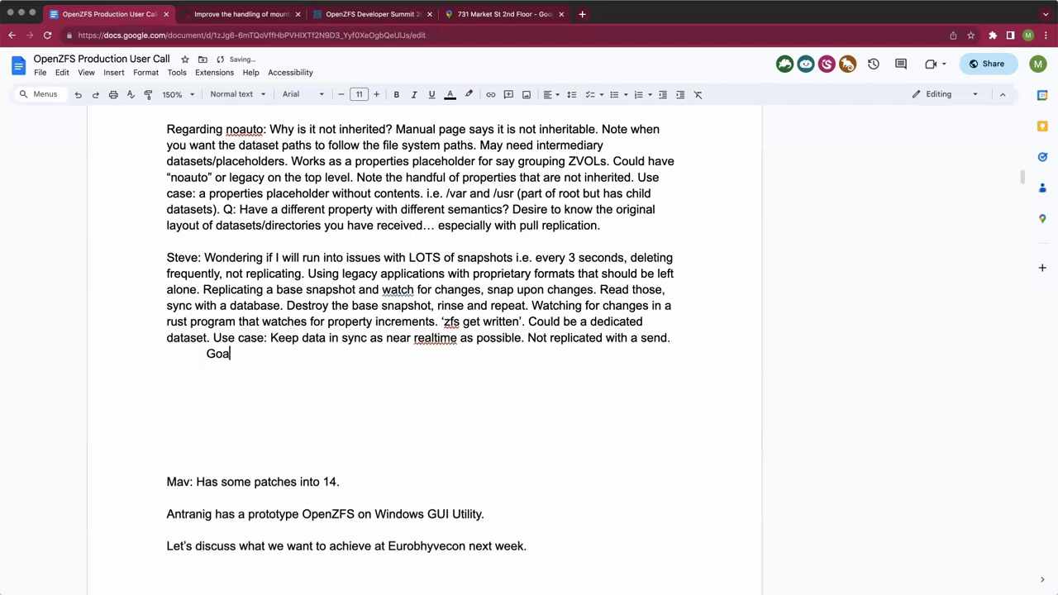
text(l: Reproduce the pr)
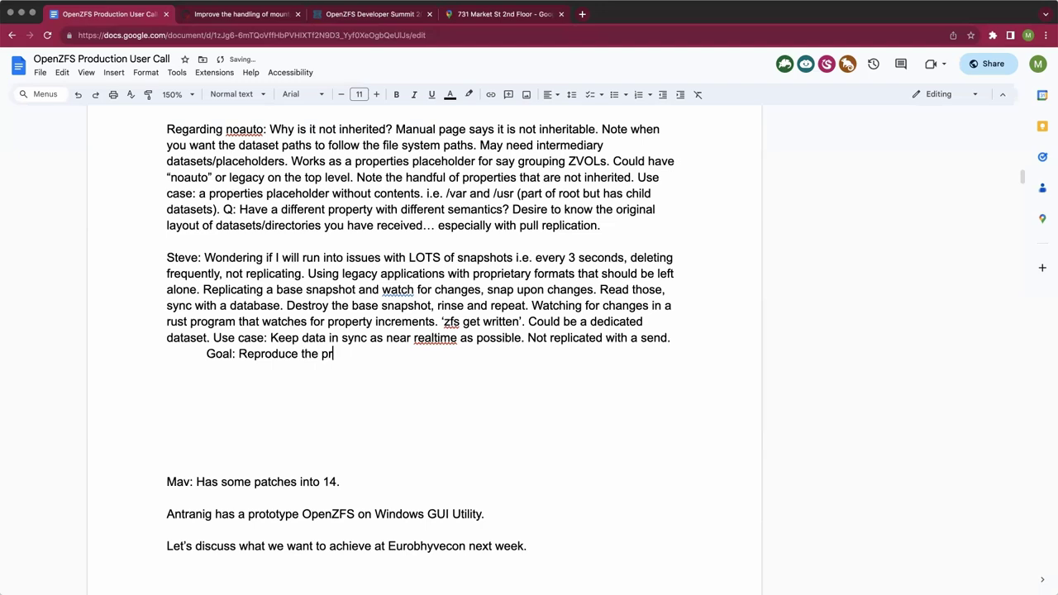
text(oprietary format da)
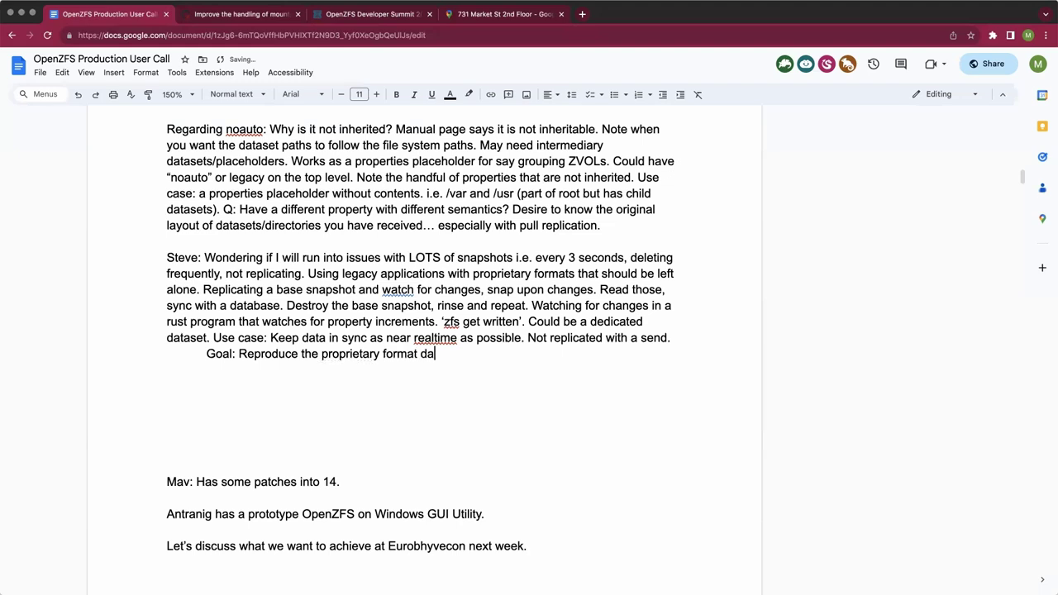
text(ta in a)
key(BackSpace)
text(MySQL for better )
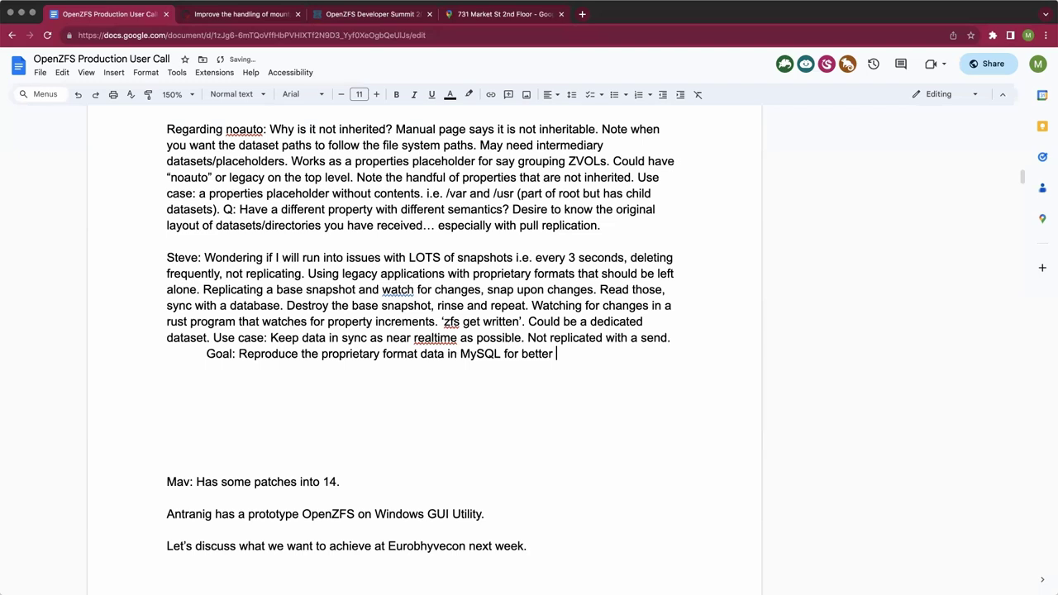
text(handling.)
Start a new indented line below the MySQL goal reading "Q: How many files are you tracking? A:"
key(Return)
text(Q: )
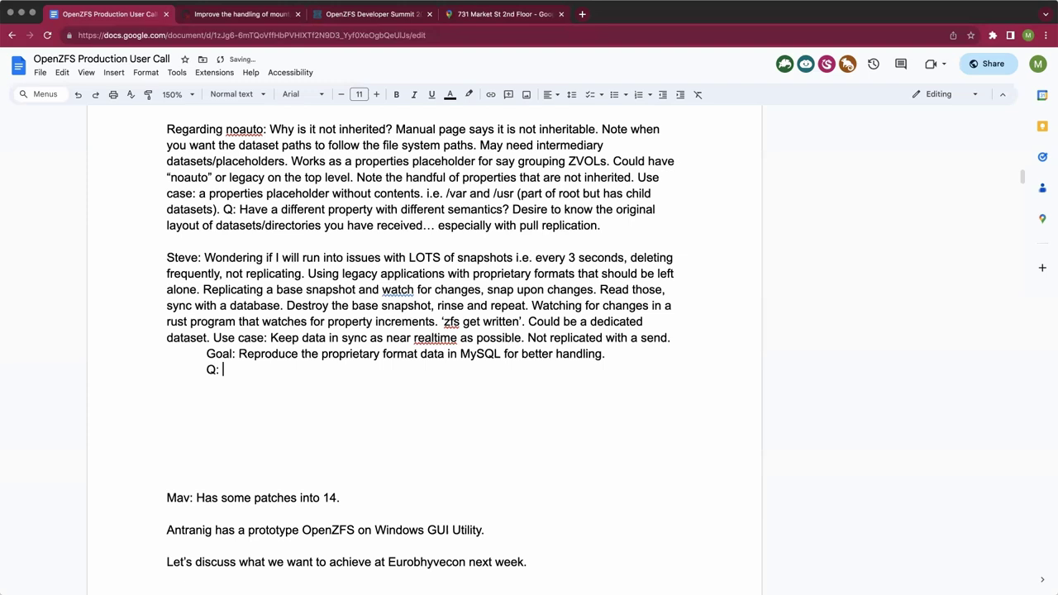
text(How many files a)
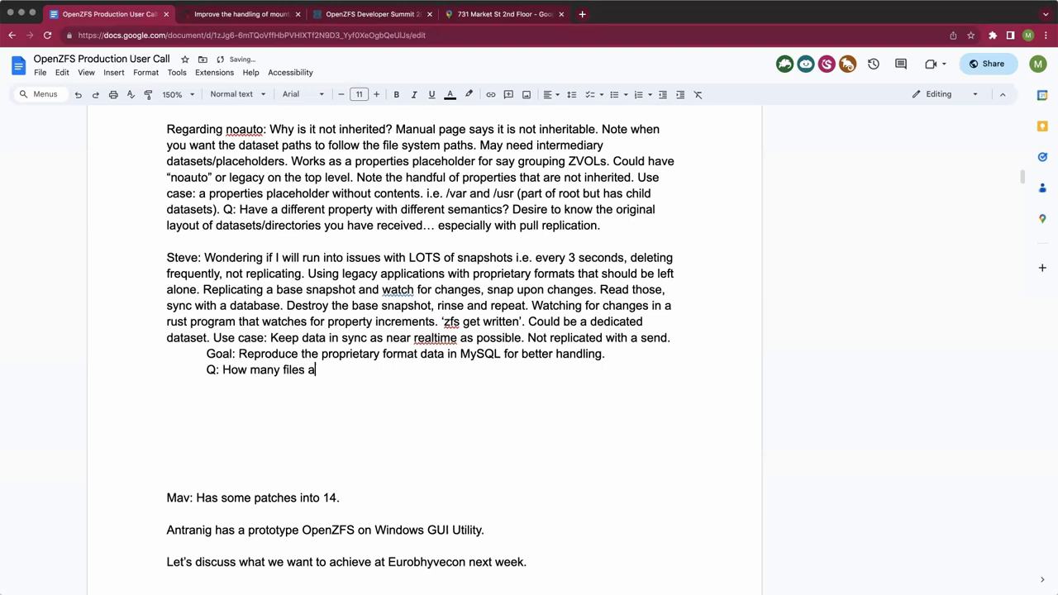
text(re your)
key(BackSpace)
text(tracking? A: )
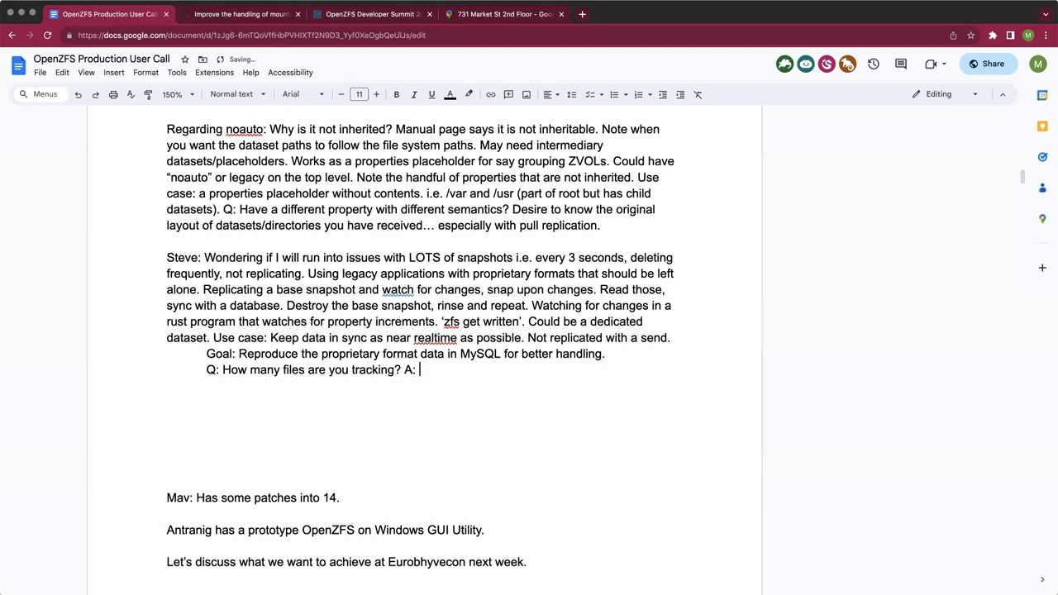
Fill in the answer as "400 or so, on a Debian variant. Local mount, not NFS."
text(400 or so.)
key(BackSpace)
text(, on)
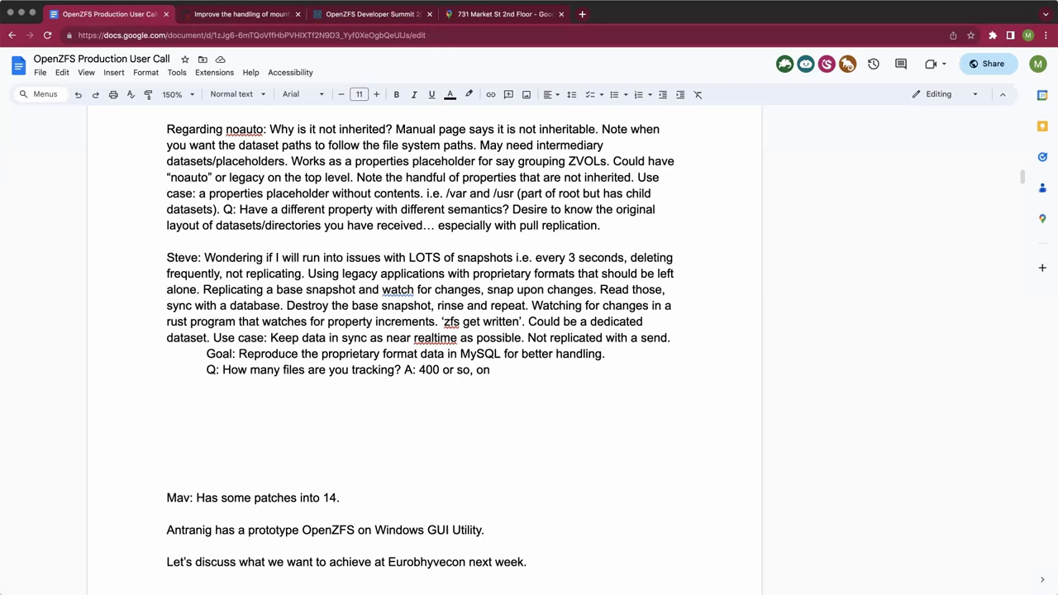
text(a Debian var)
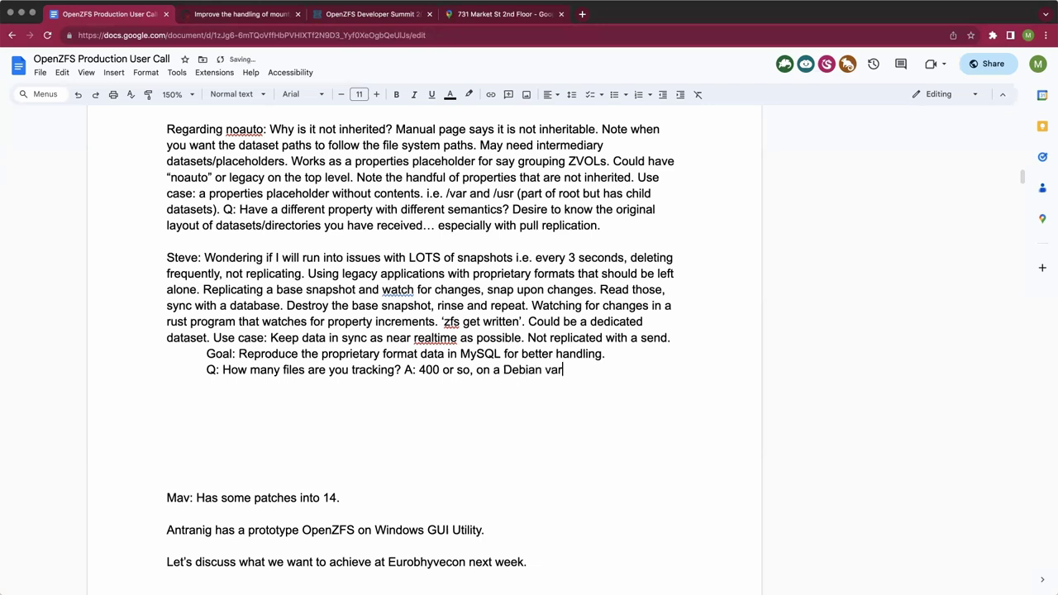
text(iant. Local mount, no)
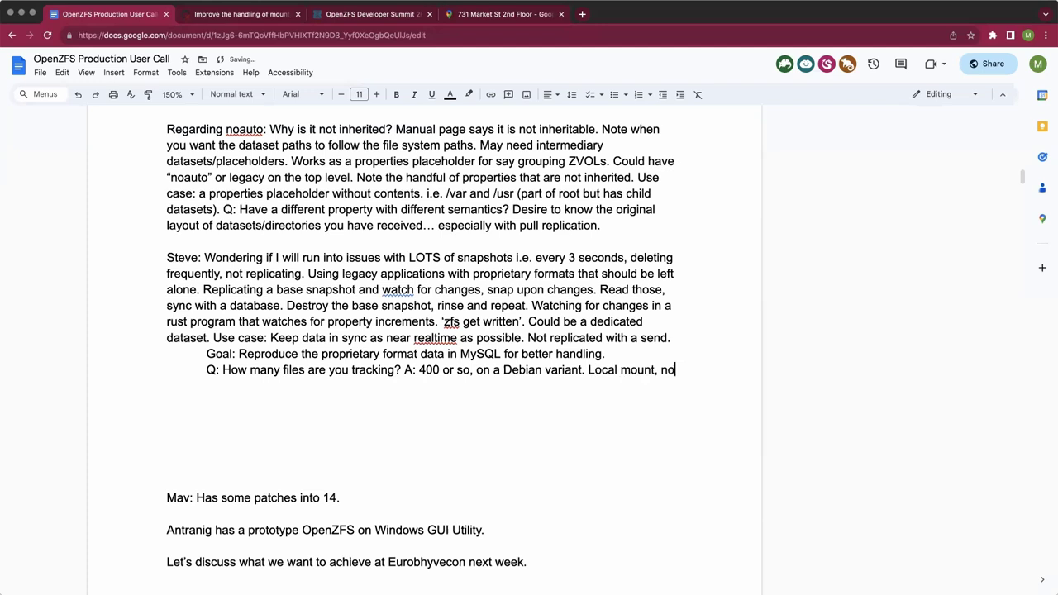
text(t NFS.)
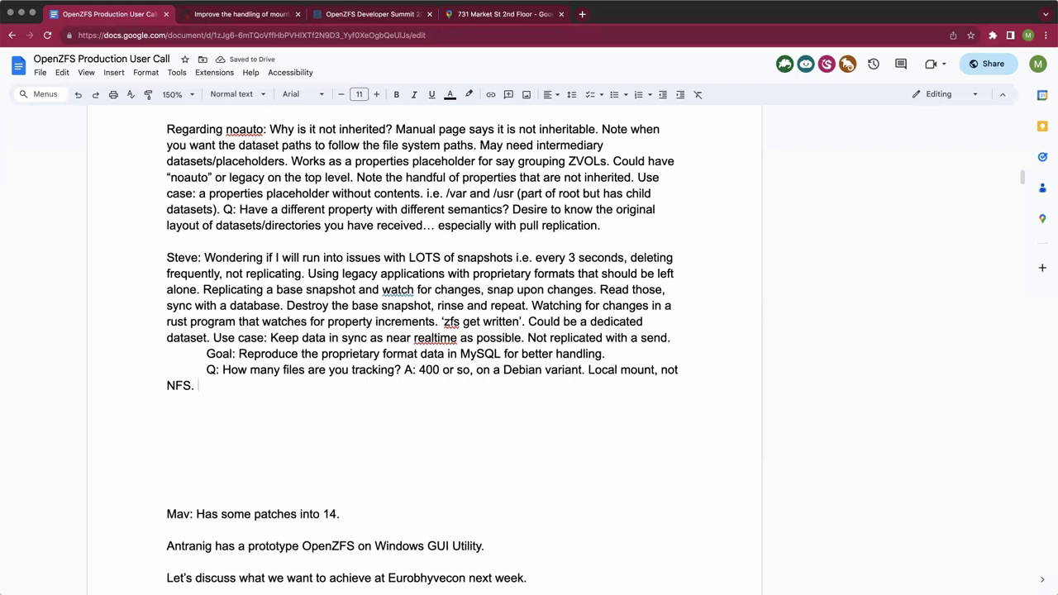
Append "Could get notifications via inotify on Linux." to the answer and begin the following sentence with "Would"
text( Could get n)
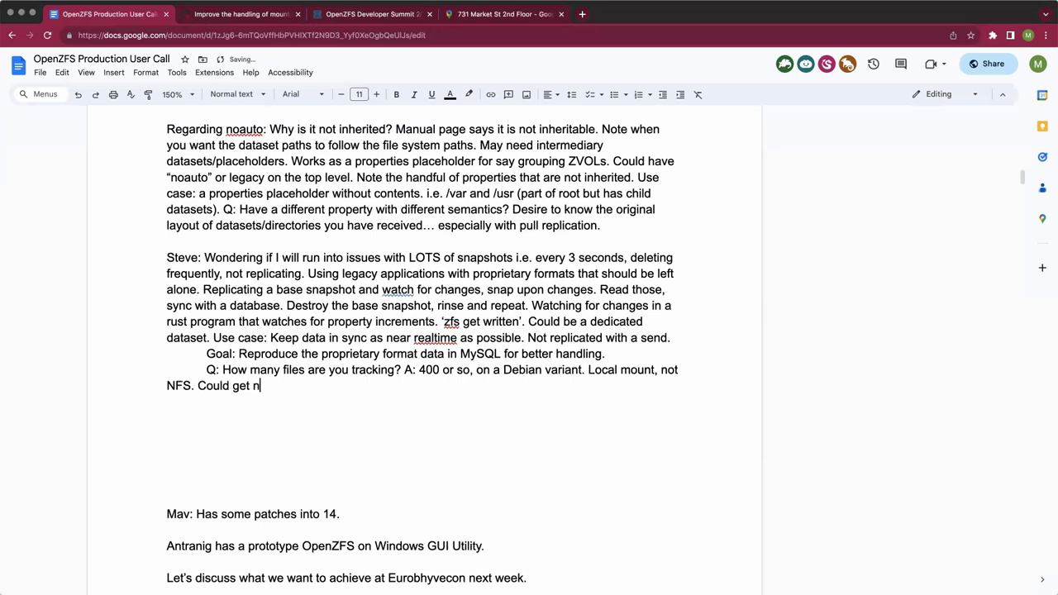
text(otifications via inotify)
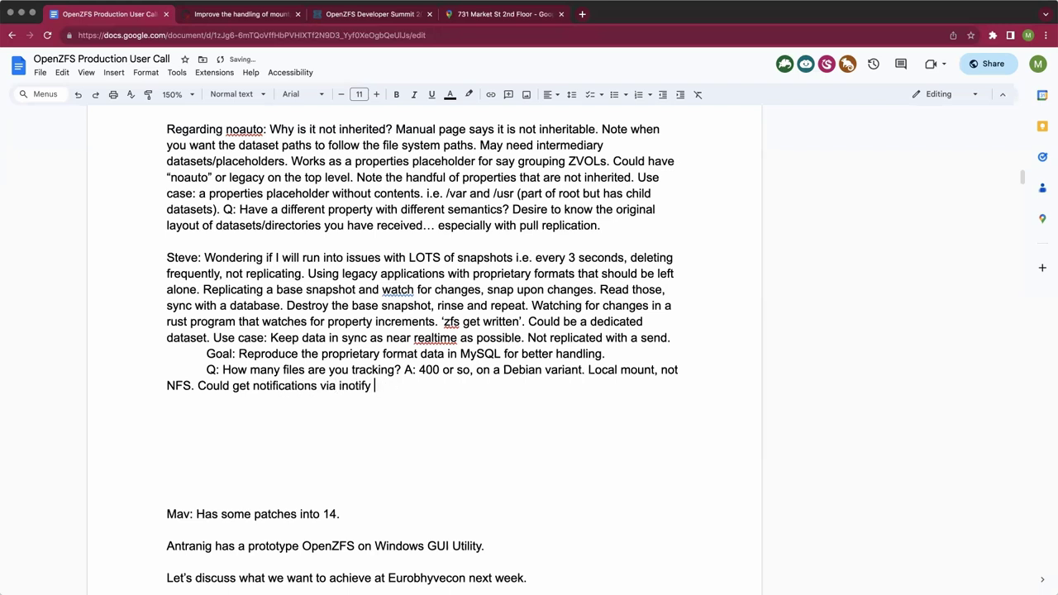
key(BackSpace)
key(BackSpace)
key(BackSpace)
text(fy or)
text( kq)
text(ueue)
key(BackSpace)
key(BackSpace)
key(BackSpace)
key(BackSpace)
key(BackSpace)
key(BackSpace)
key(BackSpace)
key(BackSpace)
key(BackSpace)
text(n LInux)
key(BackSpace)
key(BackSpace)
key(BackSpace)
key(BackSpace)
text(inux. Would av)
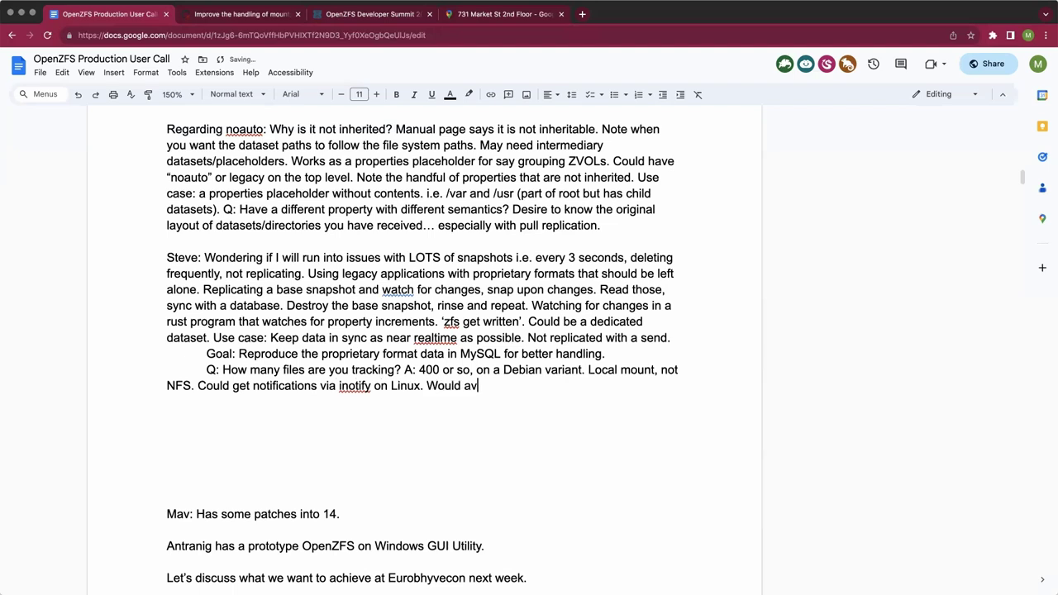
Complete the sentence so that it reads "Would avoid polling for changes."
text(oid polling for chnages)
key(BackSpace)
key(BackSpace)
key(BackSpace)
key(BackSpace)
key(BackSpace)
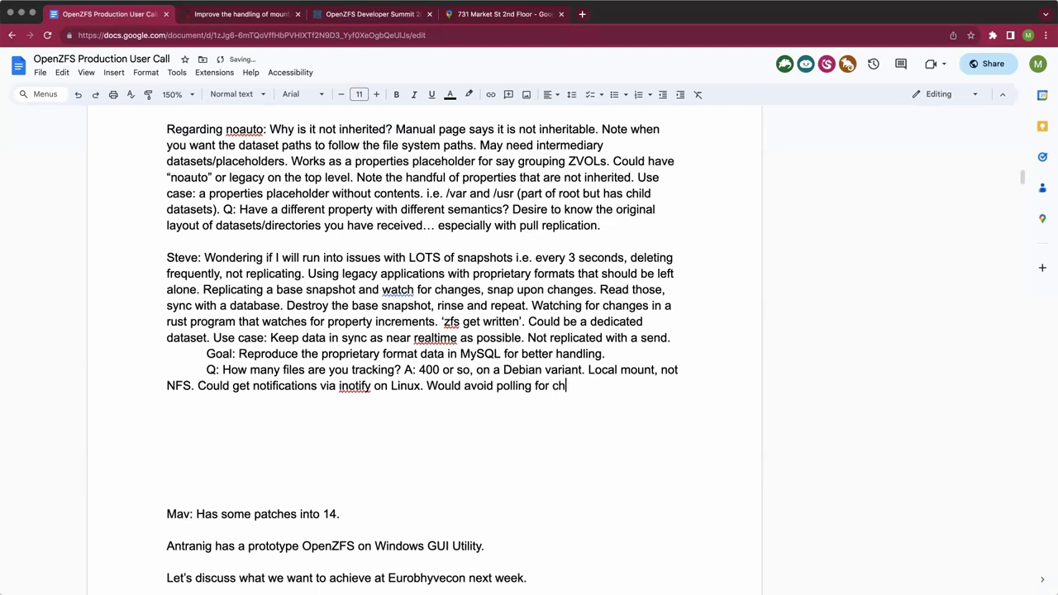
text(anges.)
Append "There is no portable cross-platform system call for this." to the file-tracking answer
text(There )
text(is no )
text(porta)
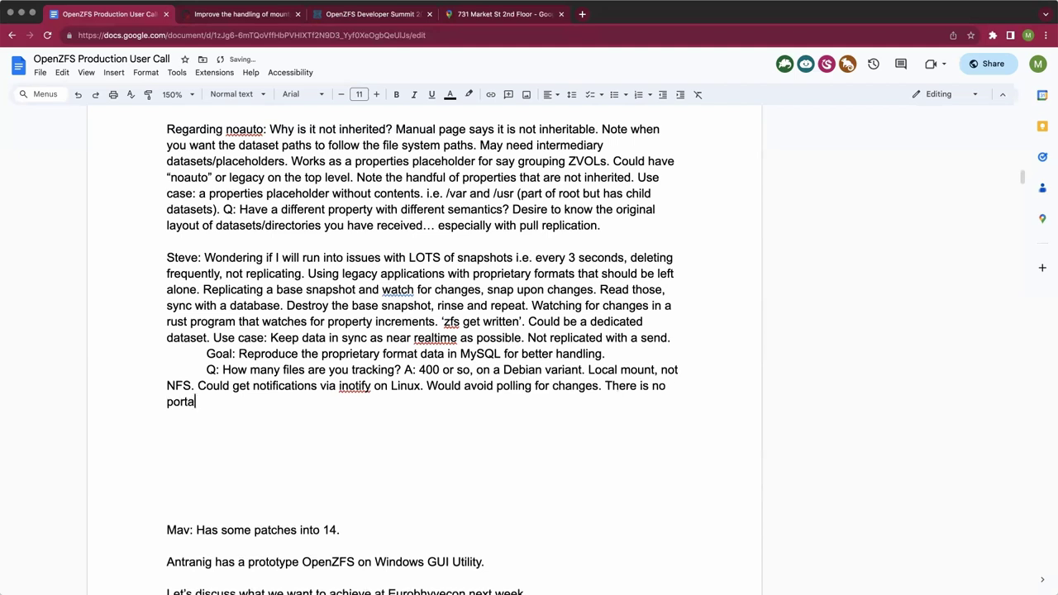
text(ble cross-platform system )
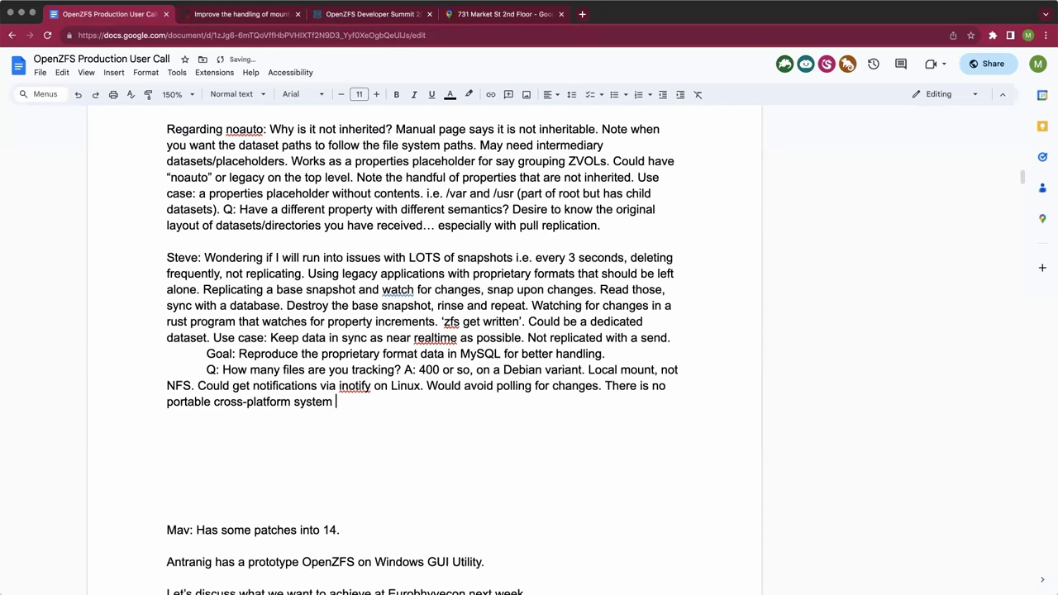
text(call for this.)
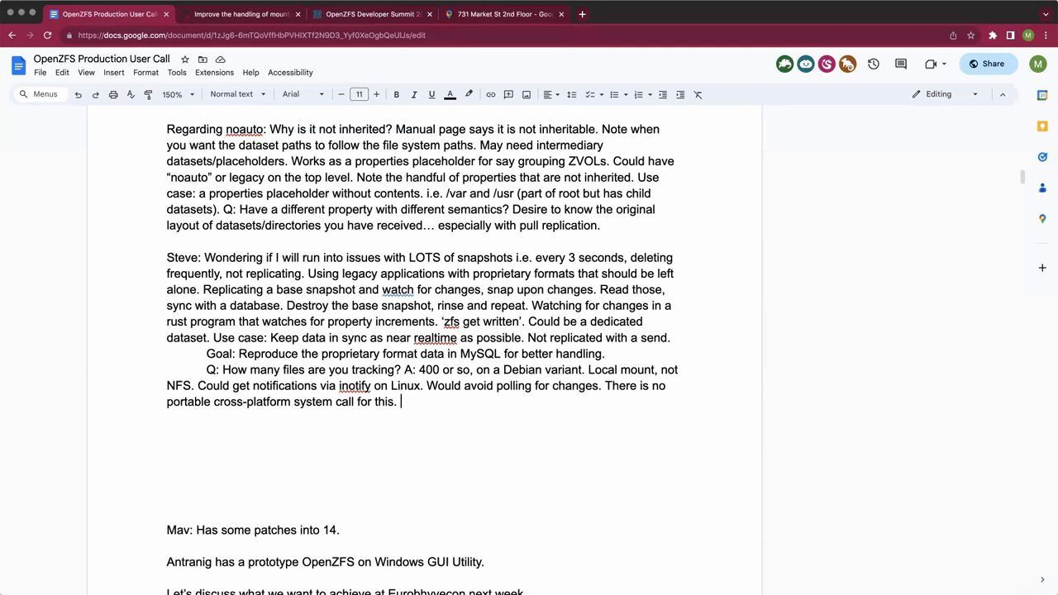
Continue the answer with "Each dataset represents an application but"
text(Wan)
key(BackSpace)
key(BackSpace)
key(BackSpace)
text(Each dataset repre)
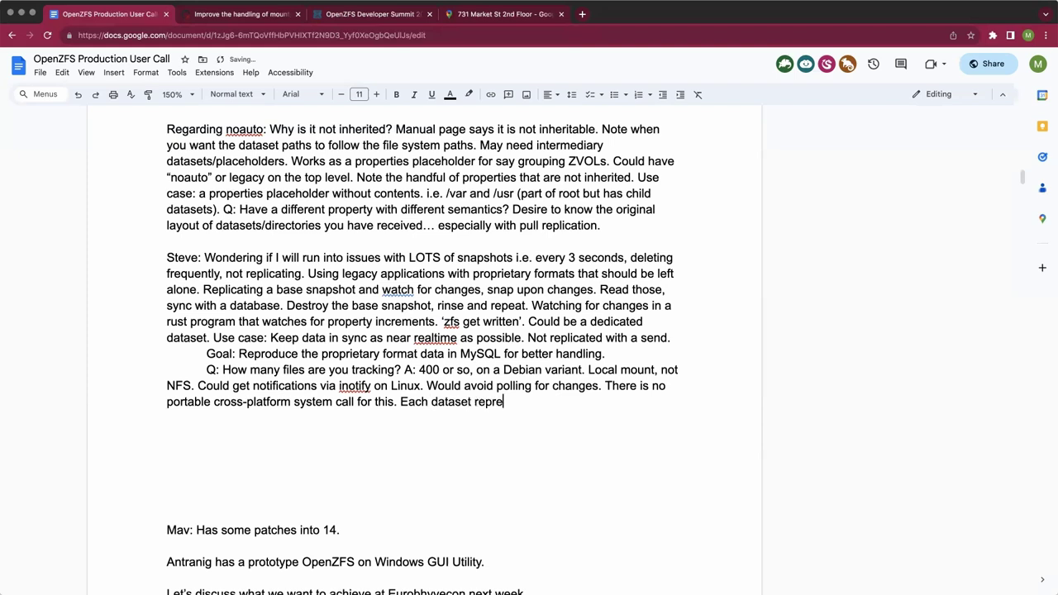
text(sets)
key(BackSpace)
key(BackSpace)
text(nts and a)
key(BackSpace)
key(BackSpace)
key(BackSpace)
text(application but)
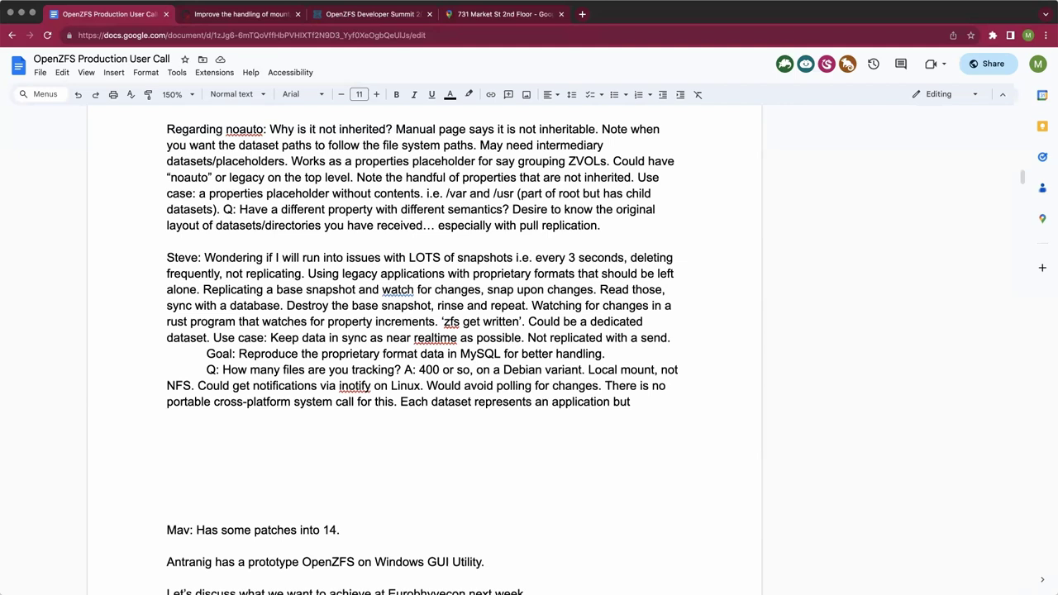
Complete the dataset sentence with "are concerned about sub-directories."
text(are c)
text(oncer)
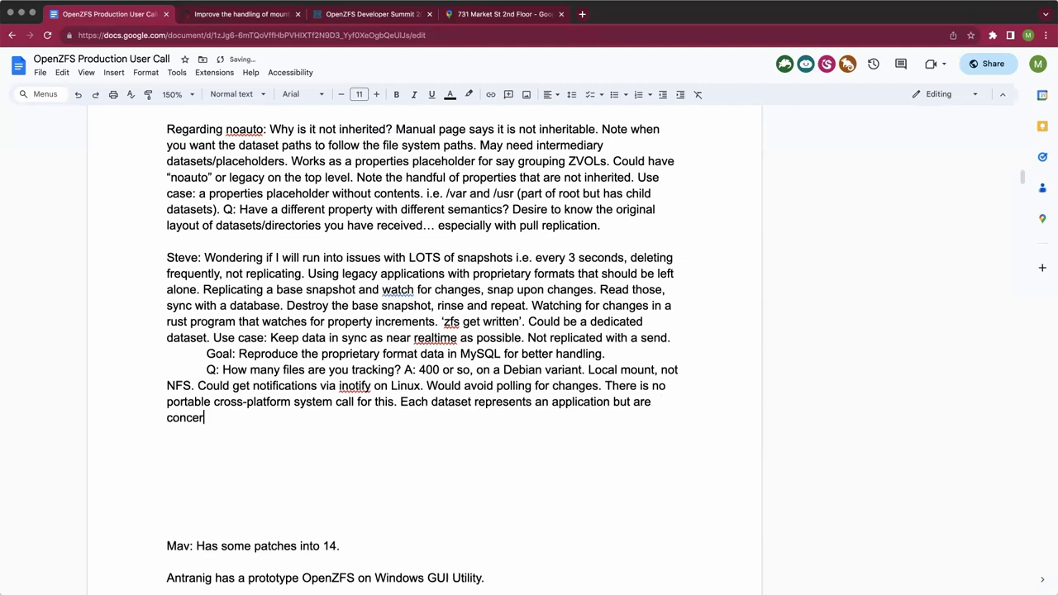
text(ned about)
text(sub-direct)
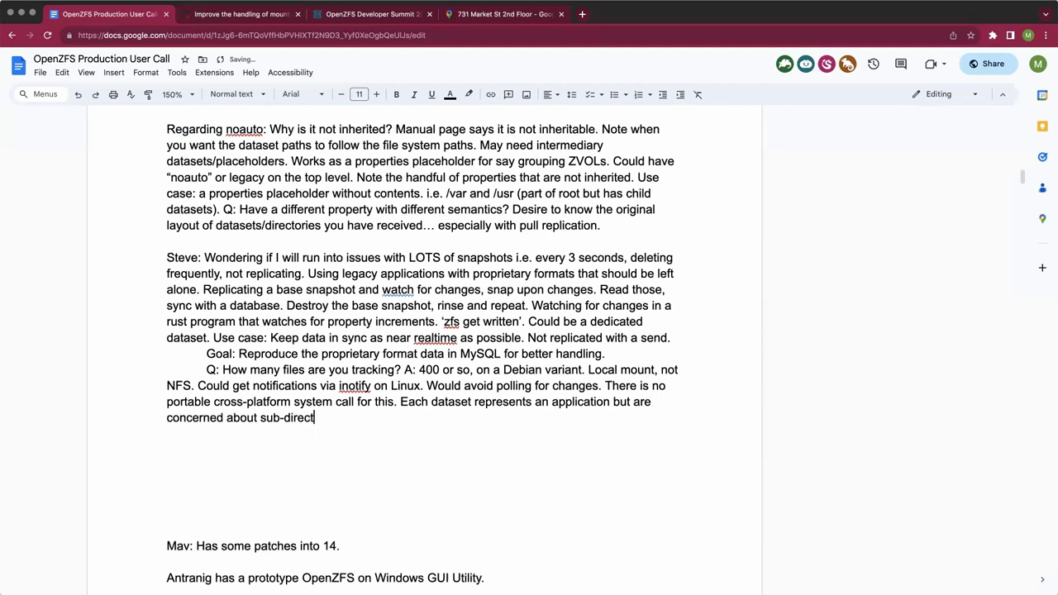
text(ories.)
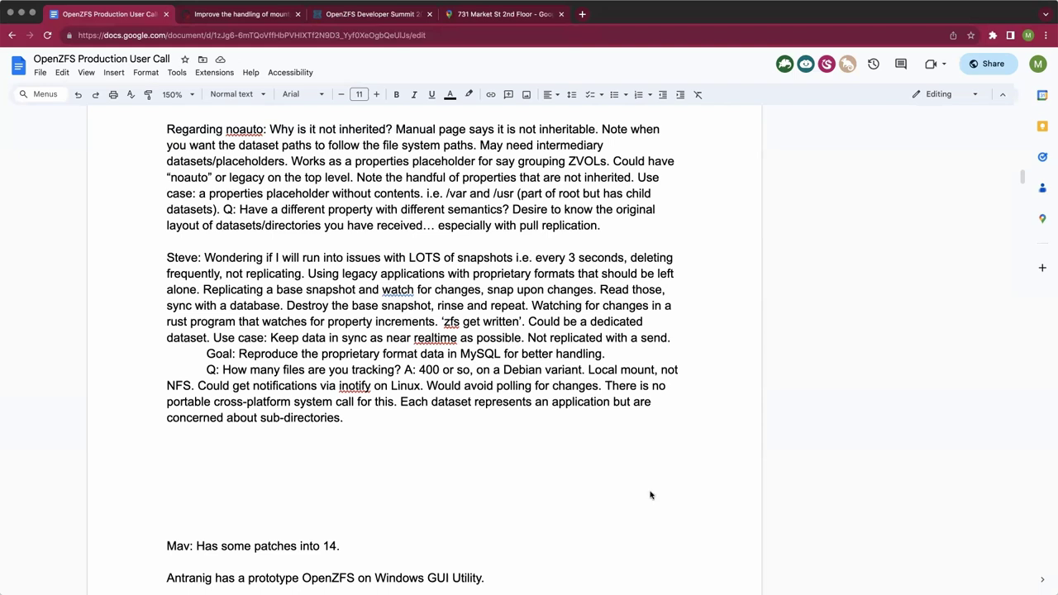
Insert the chat reply on keeping <1000 snapshots at a time and using `zfs diff` below the file-tracking notes
triple_click(474, 441)
text(Steve, to answer your question directly: creating and destroying lots of snapshots, but keeping a small number at any point in time (e.g. <1000 snapshots) should be fine and have low performance overhead.  You might also be interested in `zfs diff` which tells you which files were modified since the previous snapshot, or between 2 snapshots.)
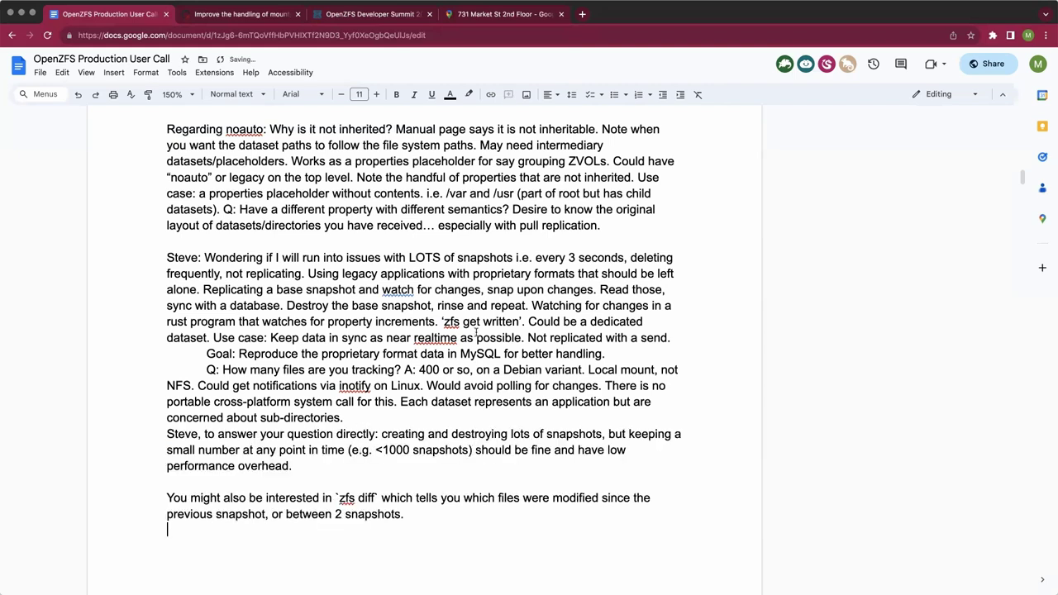
Replace the inserted reply's greeting with the answering speaker's name and a colon, capitalize "To", and join the reply to the preceding paragraph
scroll(476, 332, down, 1)
scroll(282, 239, down, 3)
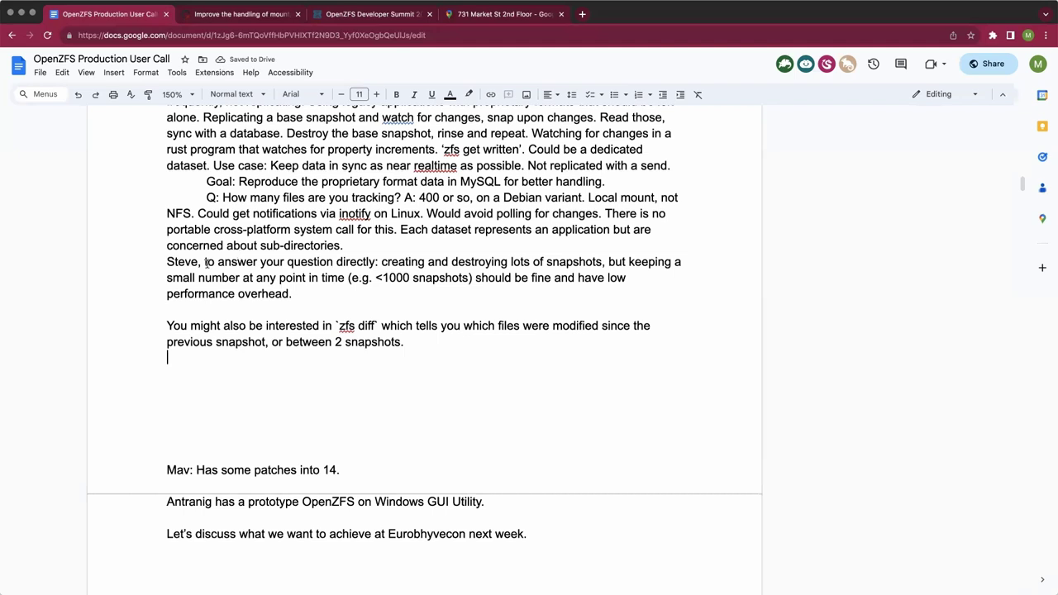
double_click(177, 261)
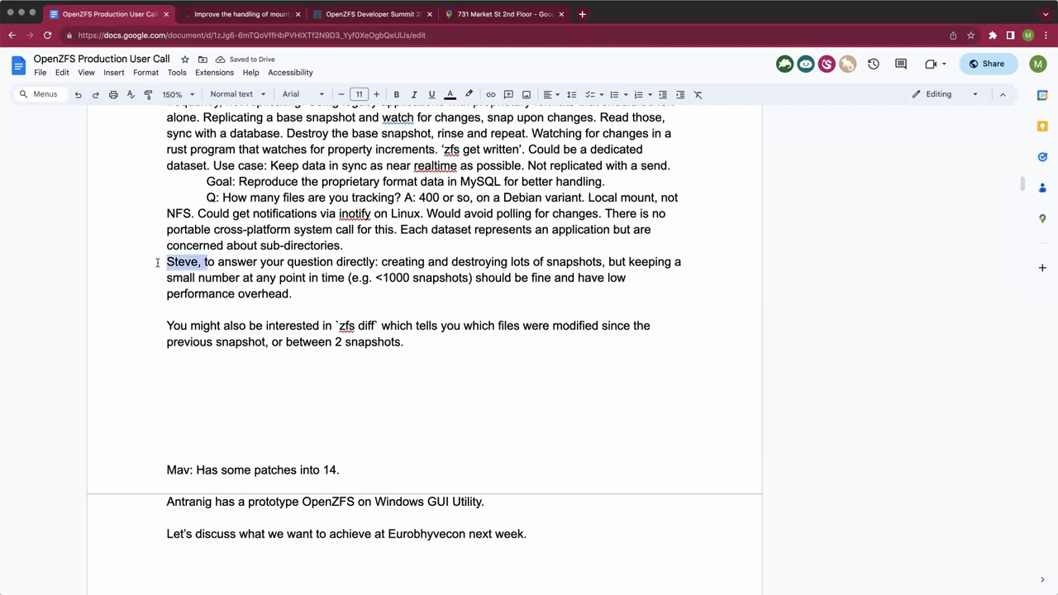
text(Matt)
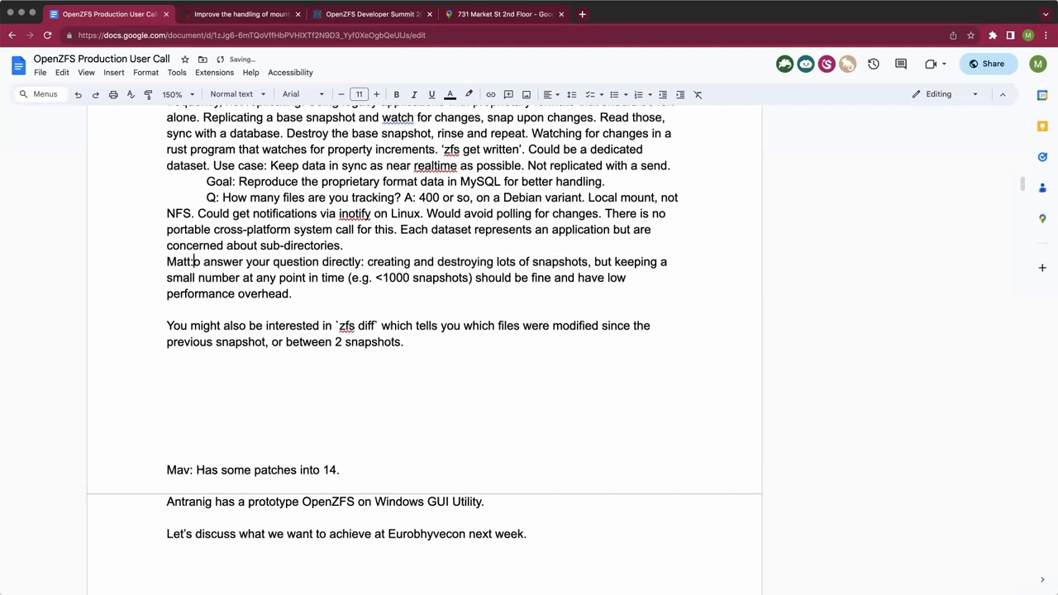
text(: T)
click(167, 261)
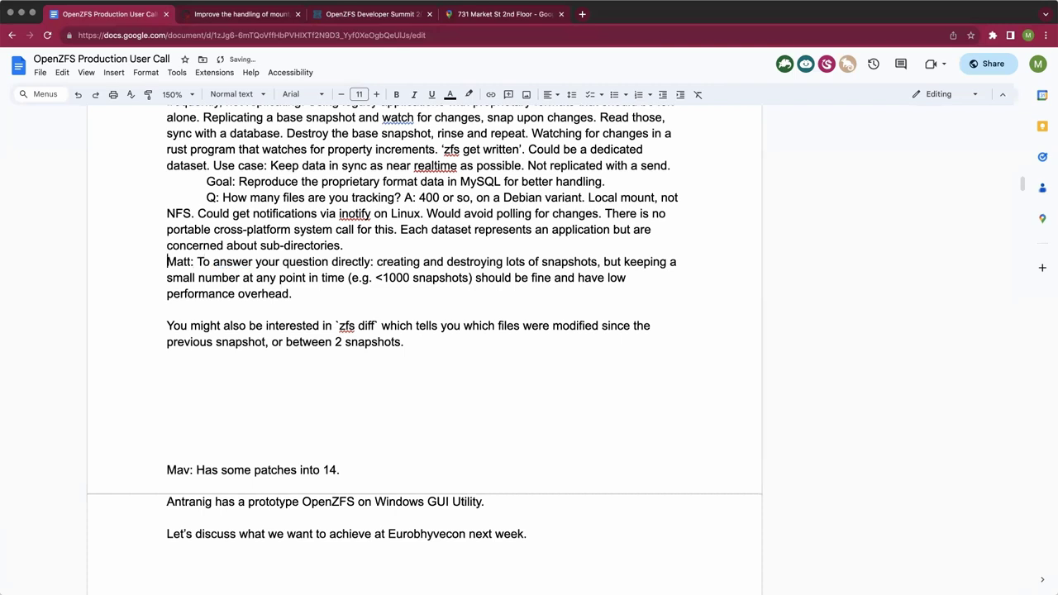
key(BackSpace)
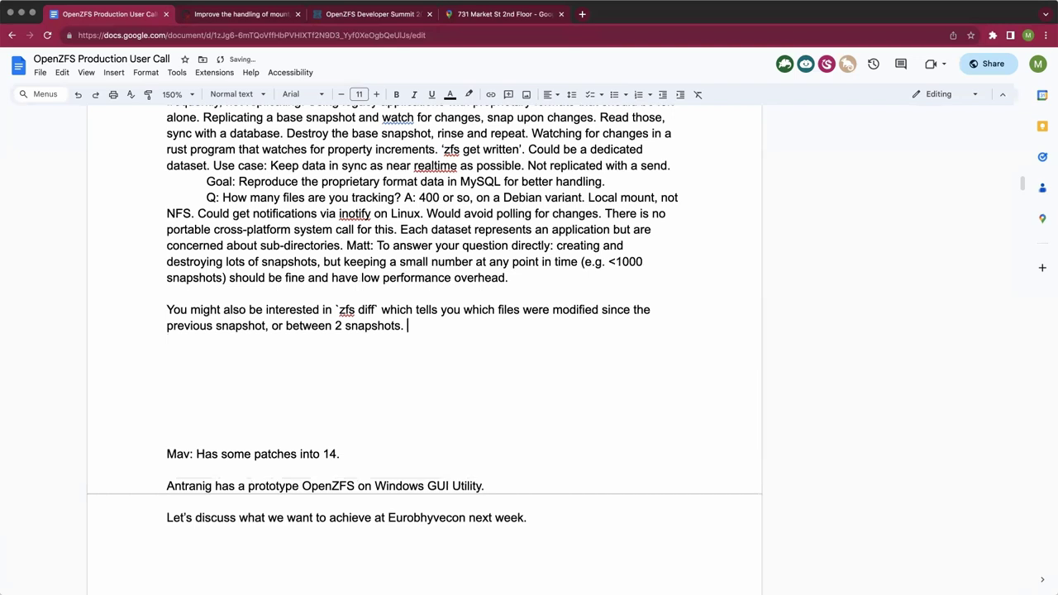
Append "Can be issues with hard links." to the `zfs diff` remark and merge that remark into the paragraph above
text(Can be issues with har)
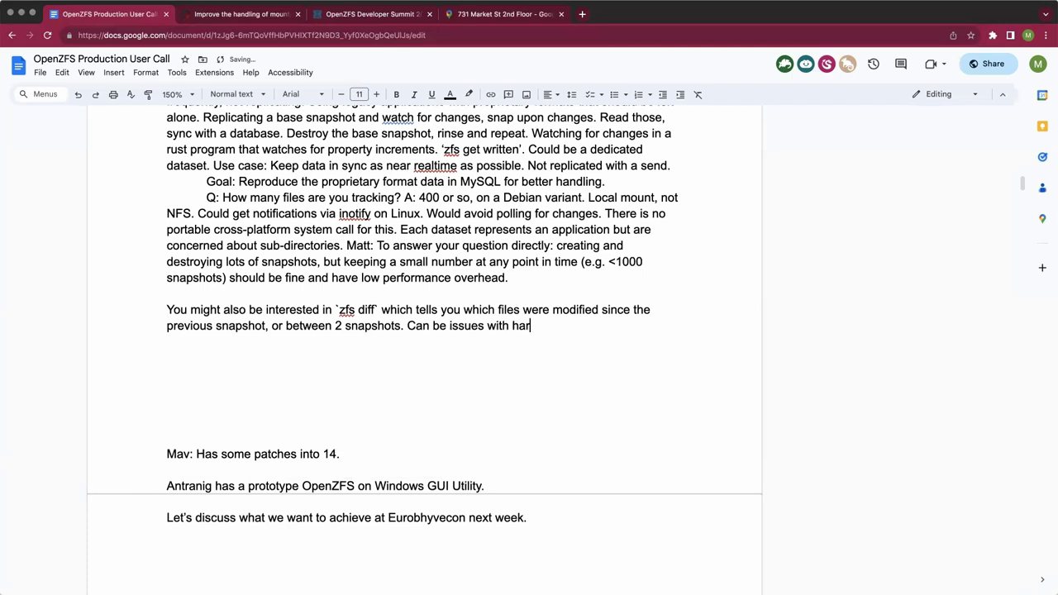
text(dlinks.)
key(BackSpace)
key(BackSpace)
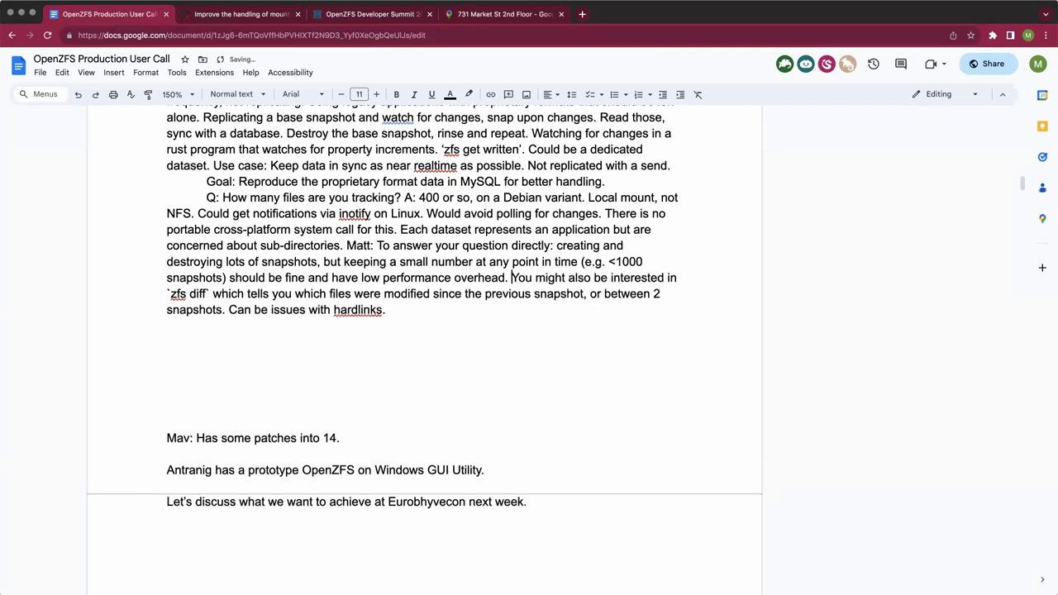
click(371, 310)
click(357, 291)
Append "Checking 400 files should not be very slow." to the end of the merged paragraph
text(Chee)
text(cking )
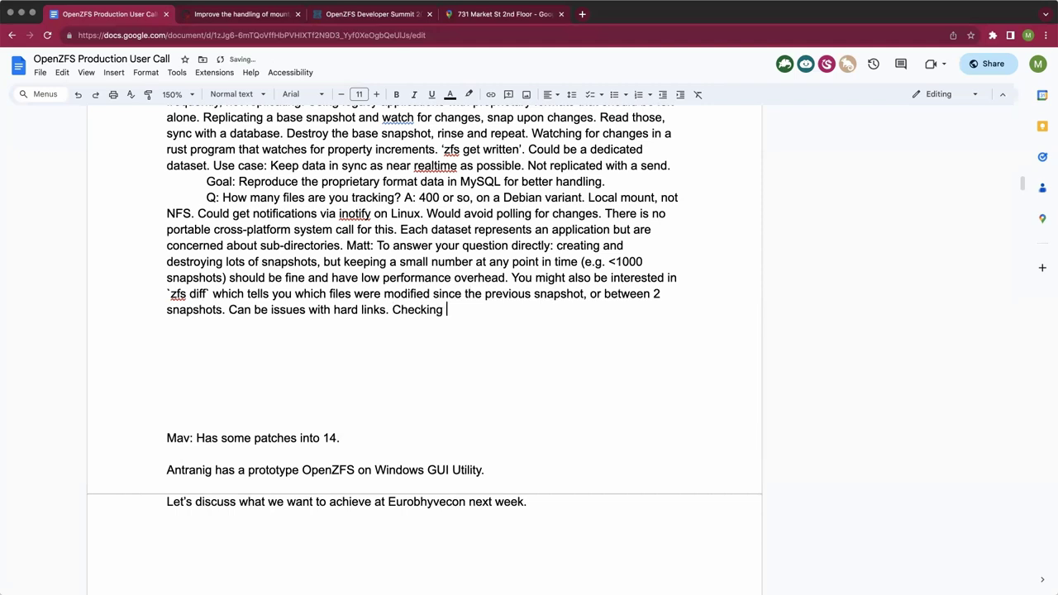
text(400 files should not be )
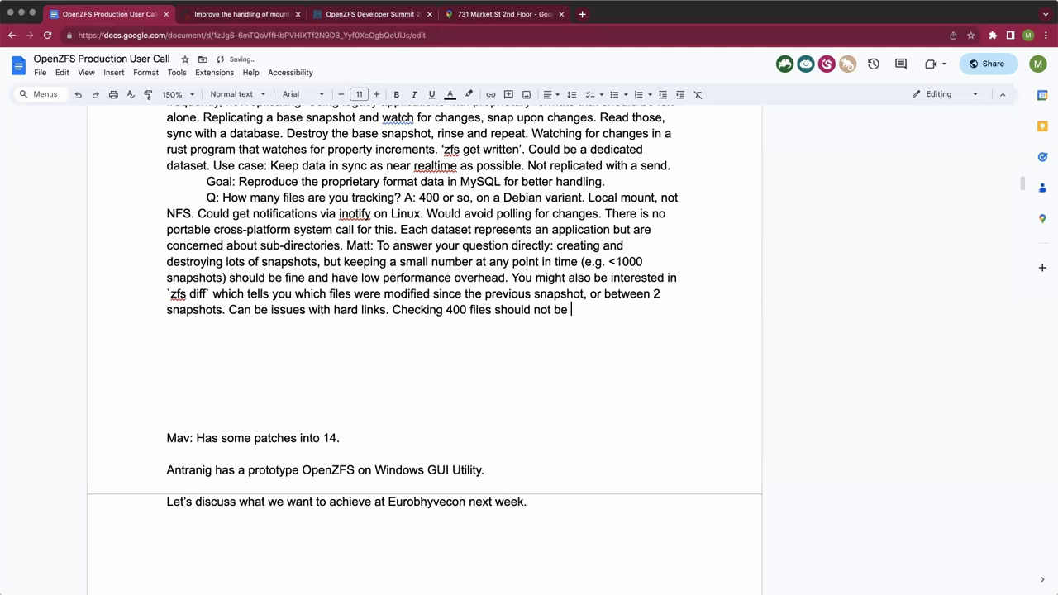
text(very slow.)
Insert "FreeBSD" before "14" in the agenda line about patches
click(167, 340)
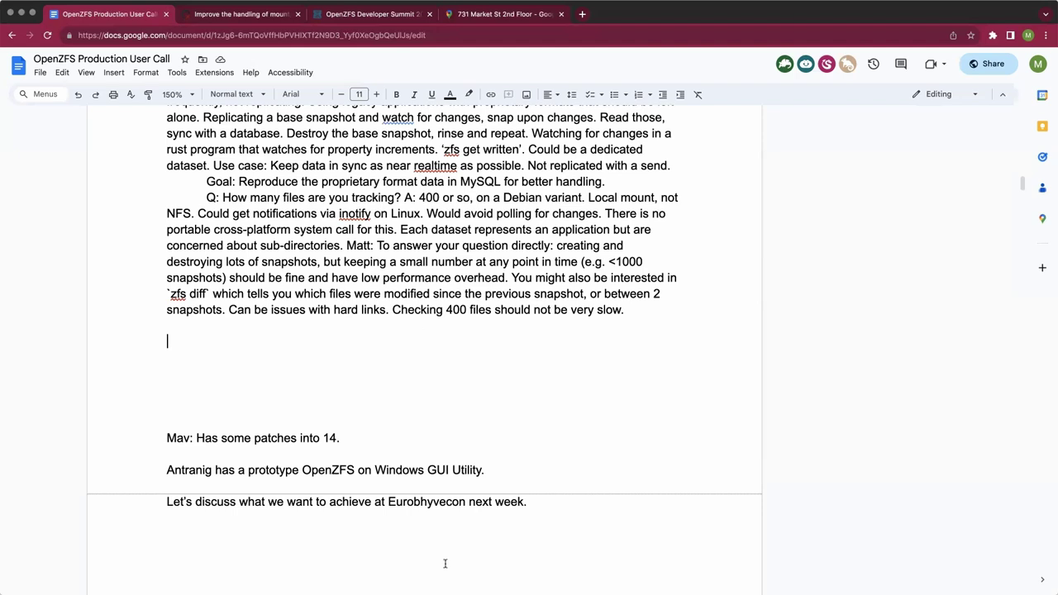
click(318, 434)
text(FreeBSD)
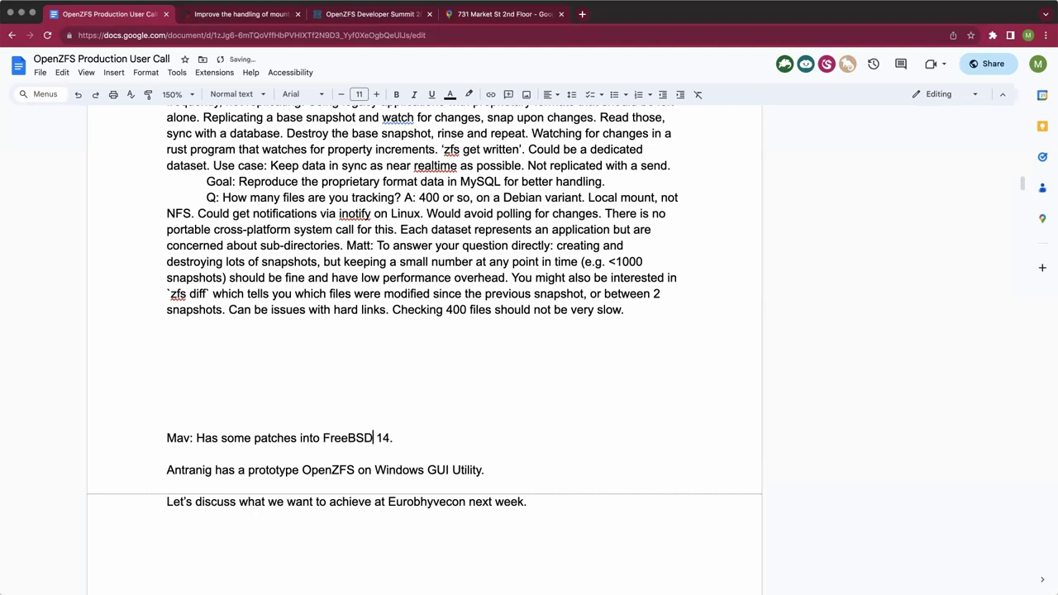
Append another speaker's remark, led by the speaker's name, to the snapshots notes: "Also look at the redacted send feature."
click(167, 340)
click(625, 309)
text(Jan: Also look at reda)
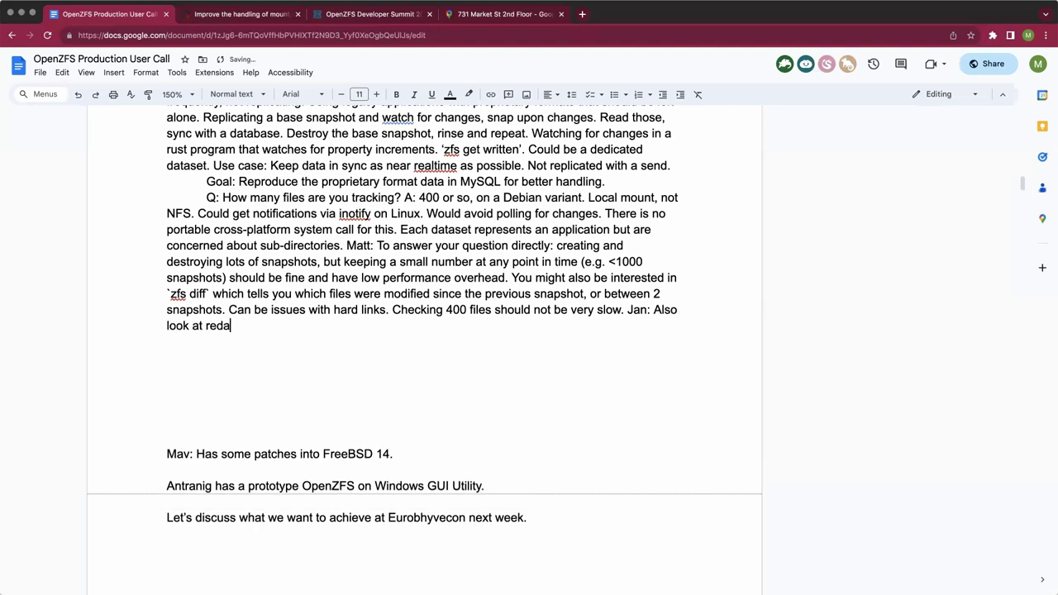
text(cted send.)
click(209, 327)
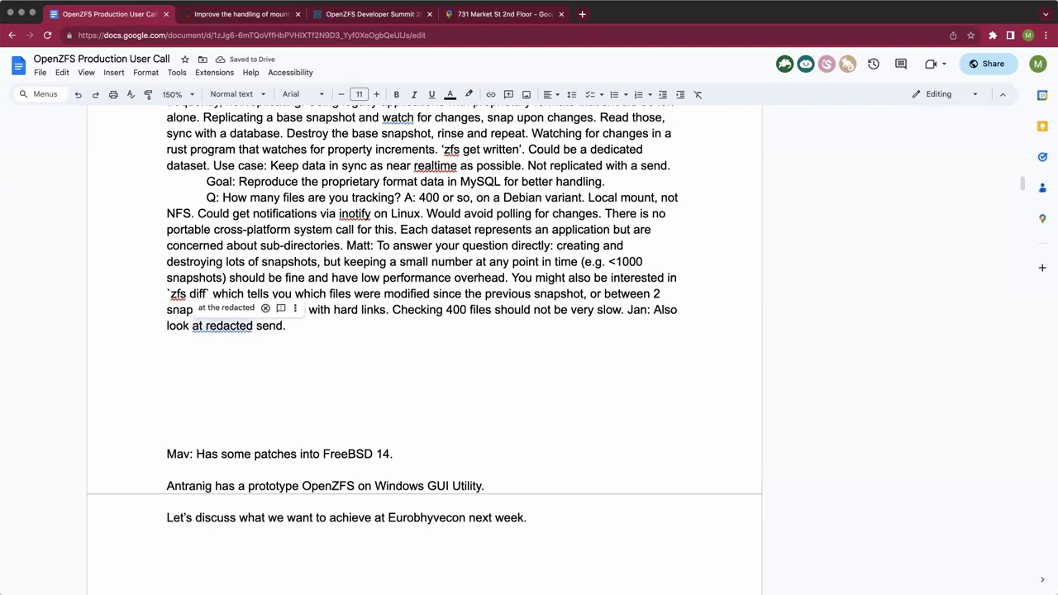
click(225, 307)
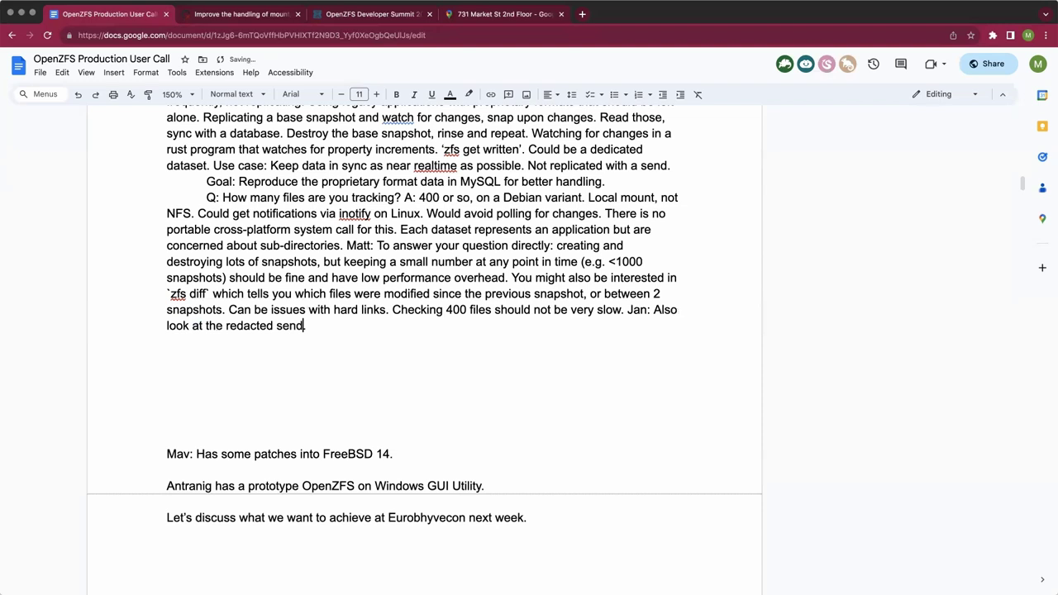
text(feature.)
key(Return)
Append "Only using two snapshots at any given time." after the redacted send remark in the snapshots notes
click(347, 326)
text(Only using two)
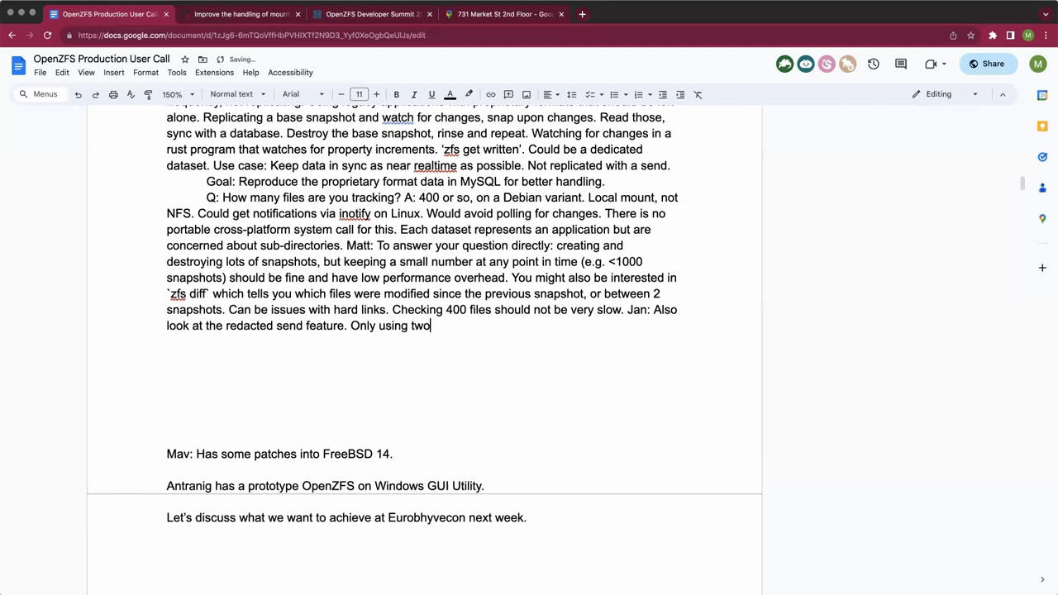
text( sha)
text(pshots )
text(at an)
text(y )
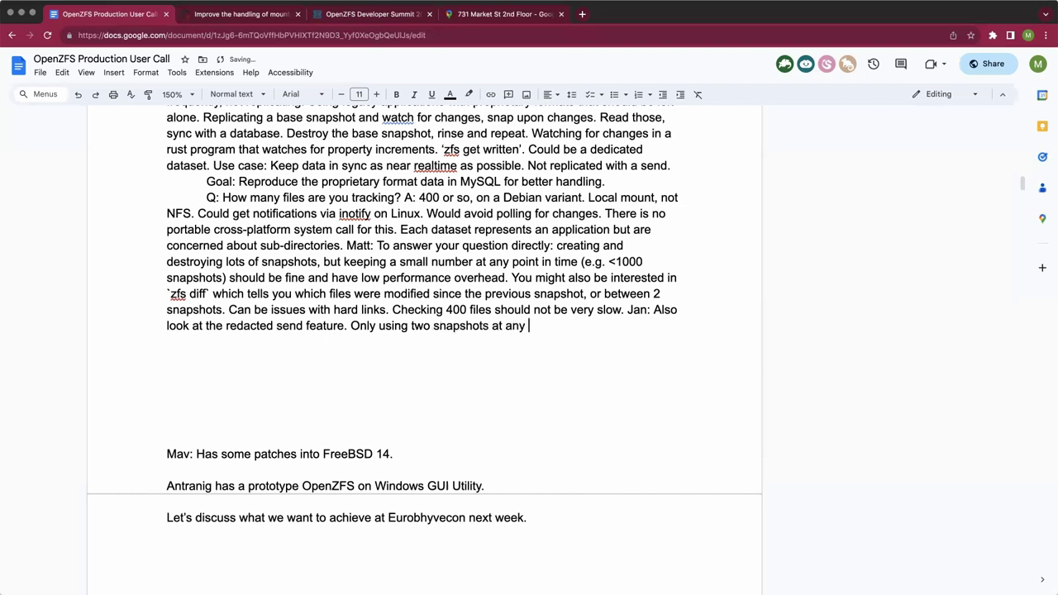
text(given time.)
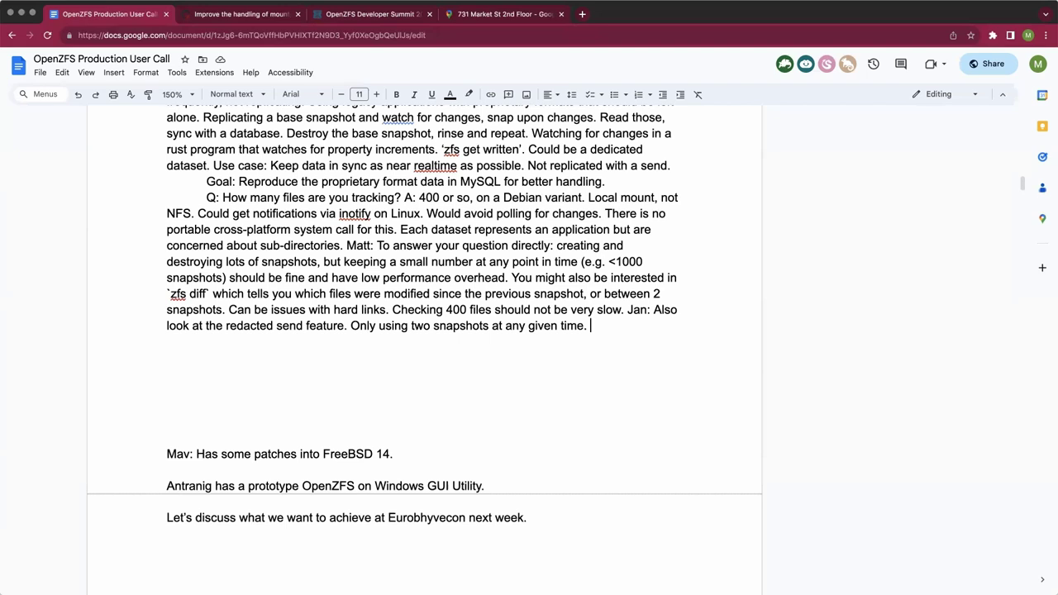
Append another speaker's remark, led by the speaker's name, to the snapshots notes: "Agreeing on 1000's of snapshots but has improved deletion."
text(Mav: Agreeing)
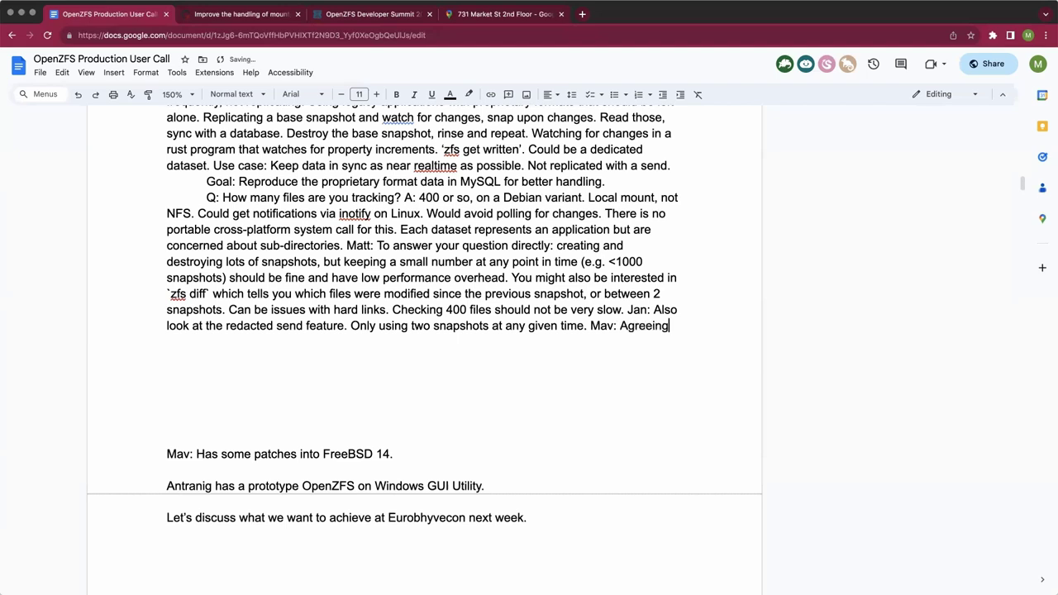
text( on 10)
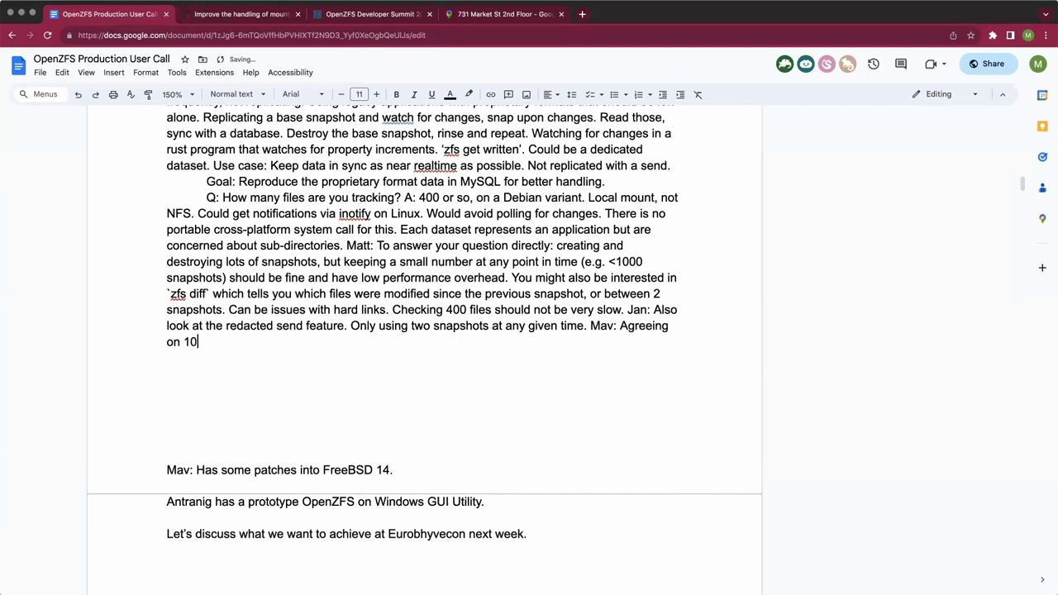
text(00's w)
key(BackSpace)
text(of snapshots )
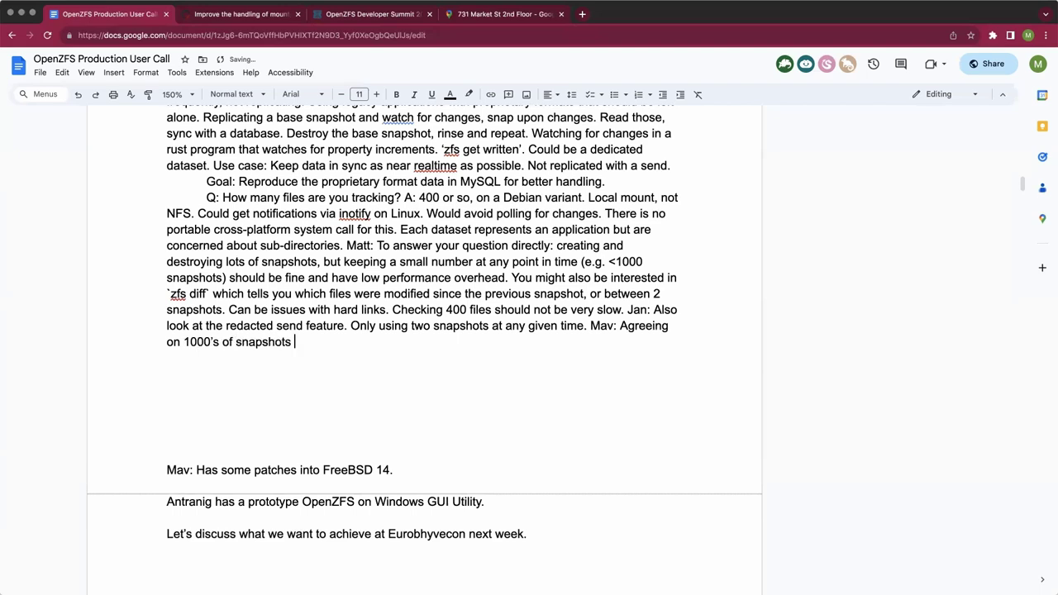
text(but has improved de)
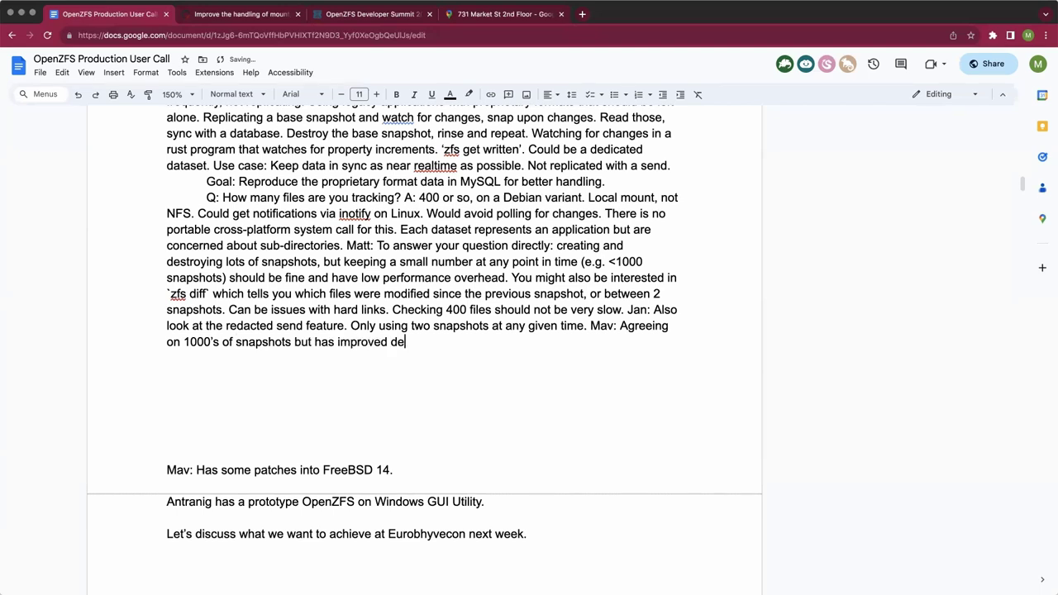
text(letion. I)
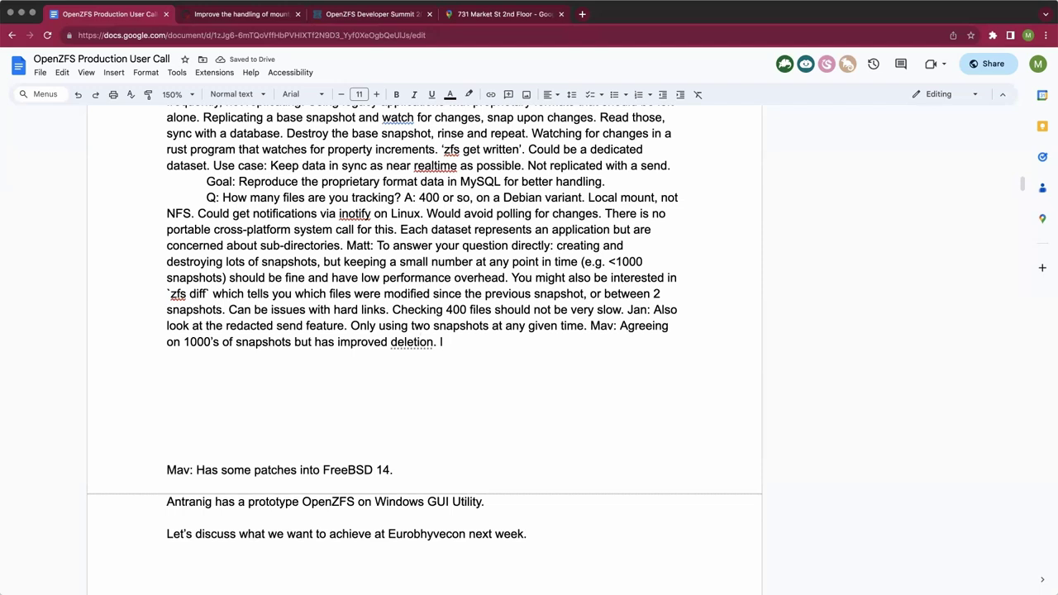
Append "LOTS of head seeks on spinning disks." after the remark about improved deletion
text(LOTS of head)
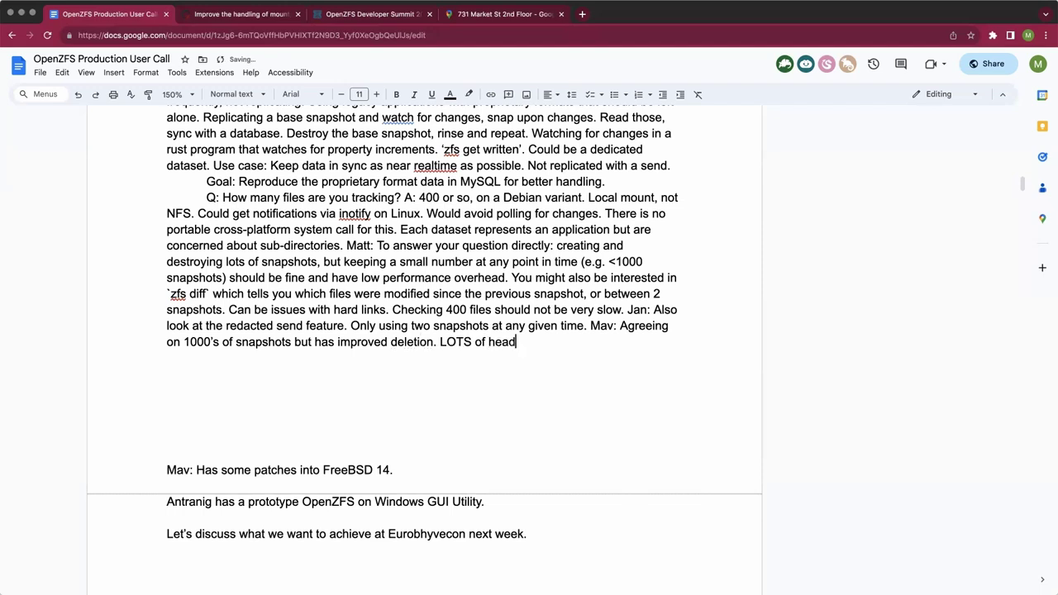
text( sseeks)
key(BackSpace)
key(BackSpace)
key(BackSpace)
key(BackSpace)
key(BackSpace)
key(BackSpace)
text(eekson)
key(BackSpace)
key(BackSpace)
key(BackSpace)
text(on spinning dis)
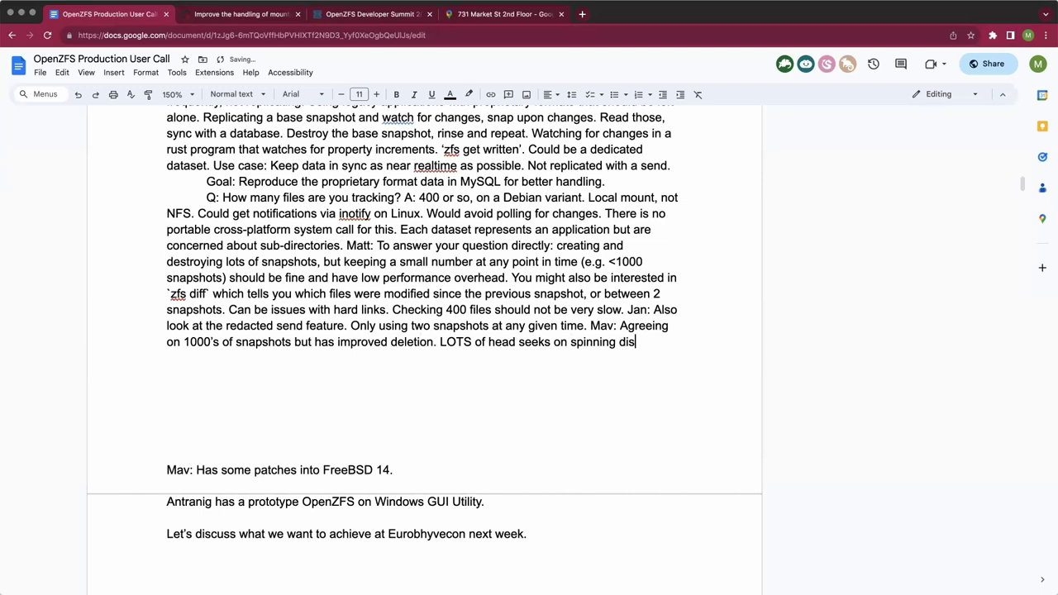
text(ks.)
Continue the snapshots notes after the spinning disks sentence with "Note the relationship between"
click(678, 341)
text(No)
text(t)
text(e the rel)
text(ationshi)
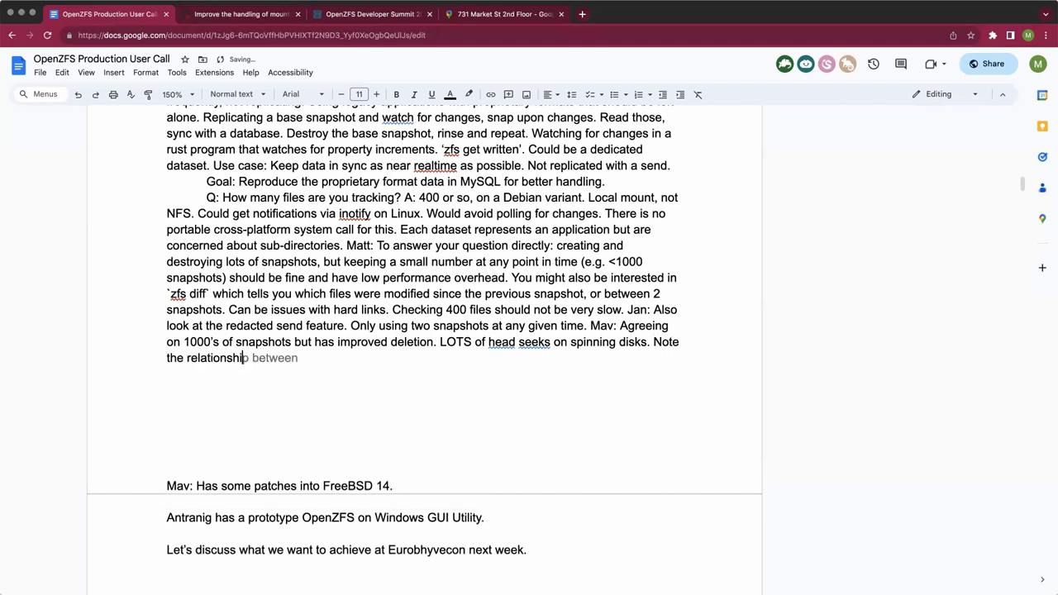
text(p bewtee)
key(BackSpace)
key(BackSpace)
key(BackSpace)
key(BackSpace)
text(tween )
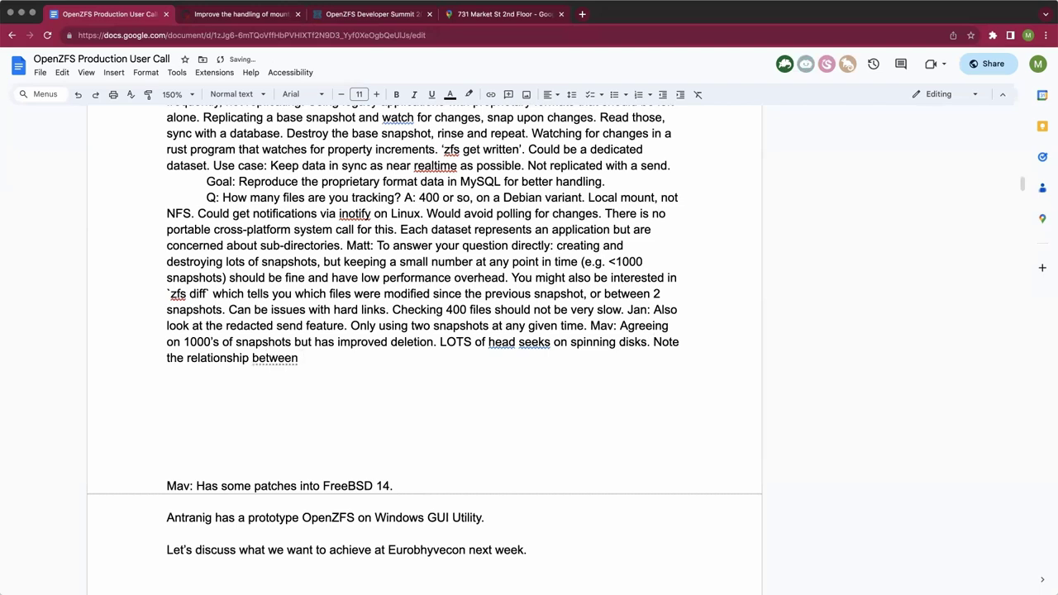
Finish the "Note the relationship between" sentence with "3 seconds and the 5 second transaction group default."
text(3 seconds and the )
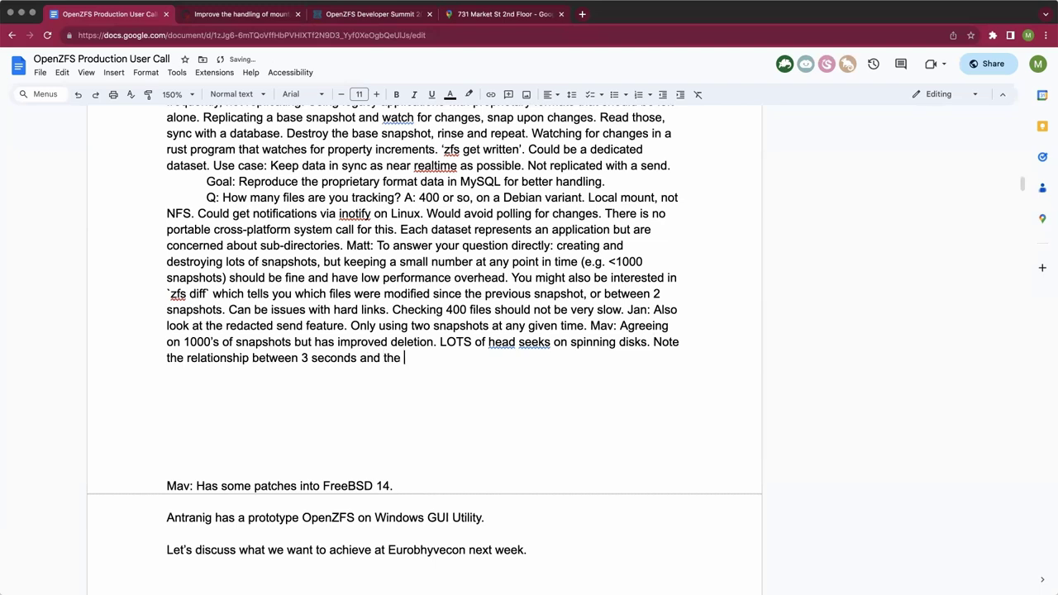
text(5 second transa)
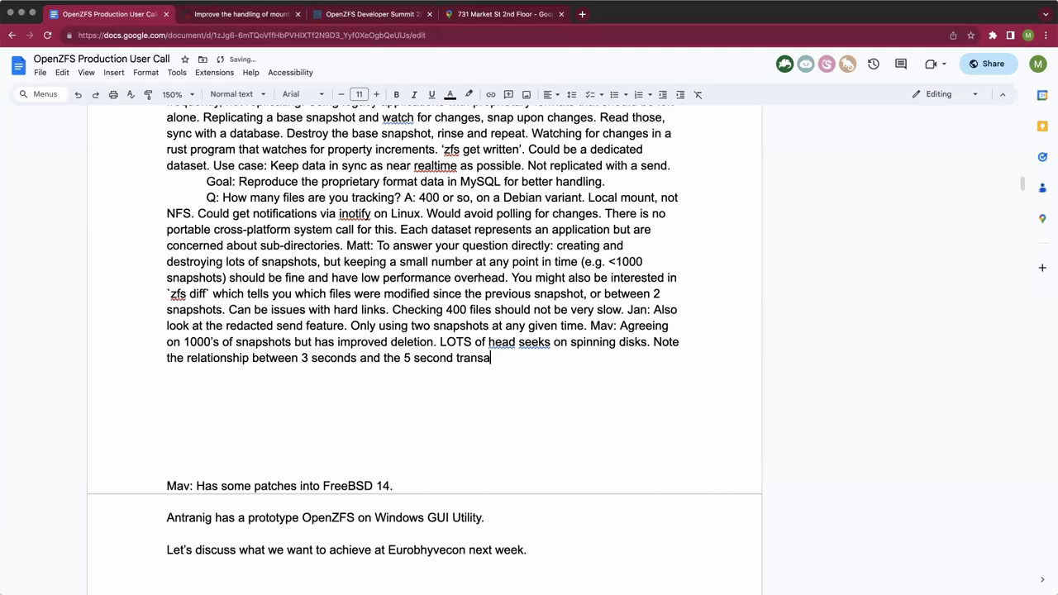
text(ction group default.)
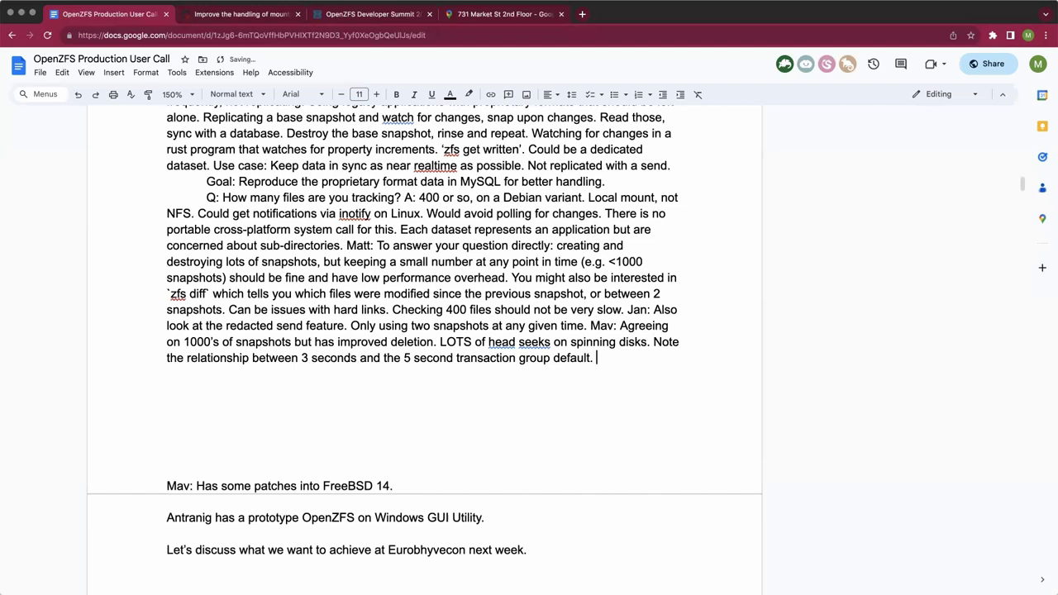
Continue the paragraph with "App is on AWS. Not sure about the backing physical hardware: Is SSD."
text( App is on AWS. Not su)
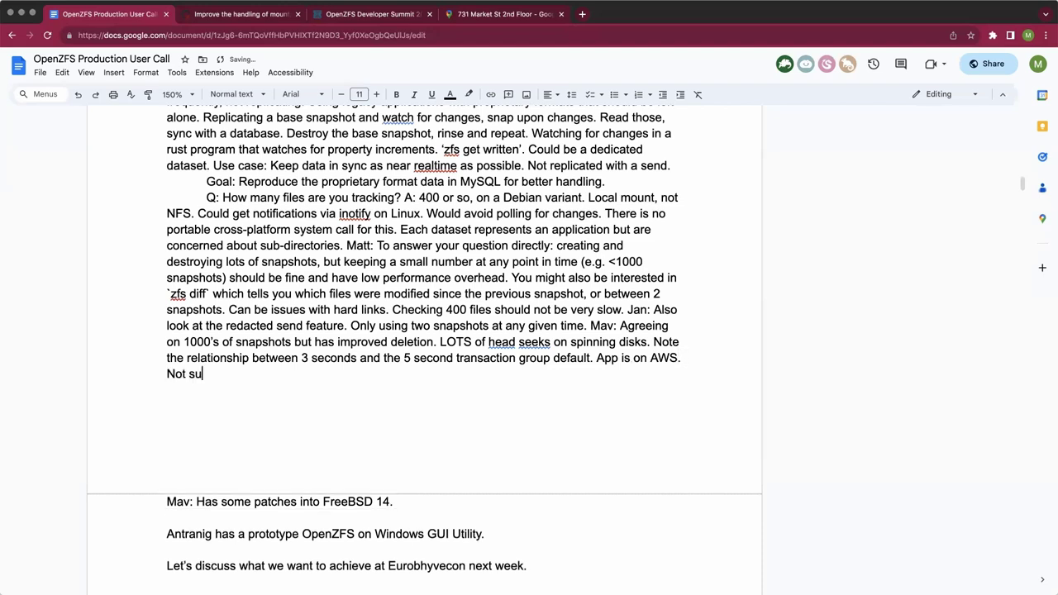
text(re about the bac)
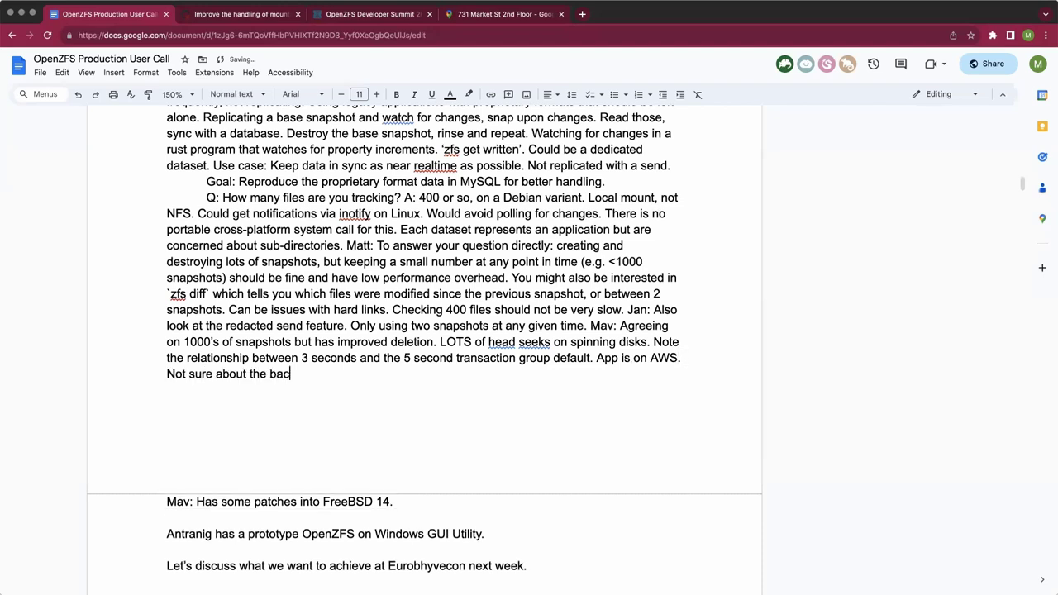
text(king physical hardwar)
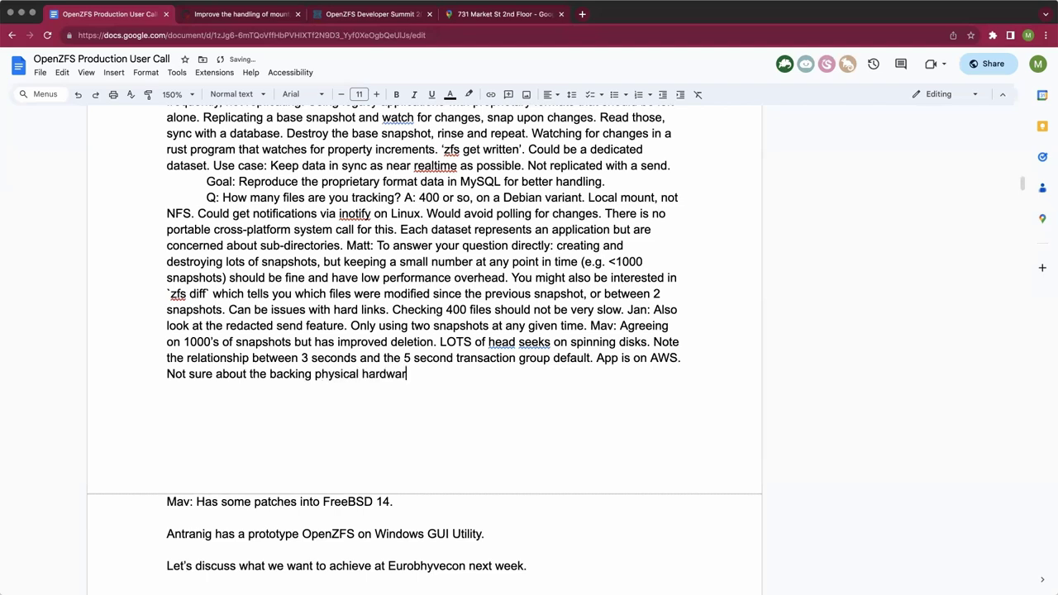
text(e: Is SSD...)
key(BackSpace)
key(BackSpace)
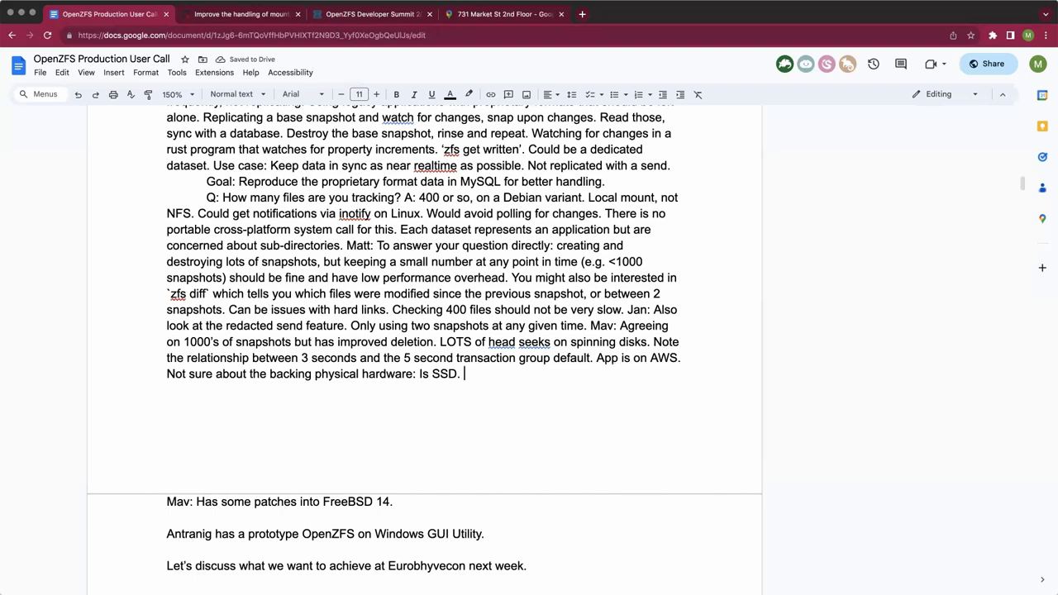
text(s)
key(BackSpace)
Replace the AWS and backing hardware sentences with "Is on SSD."
click(596, 361)
shift+click(599, 377)
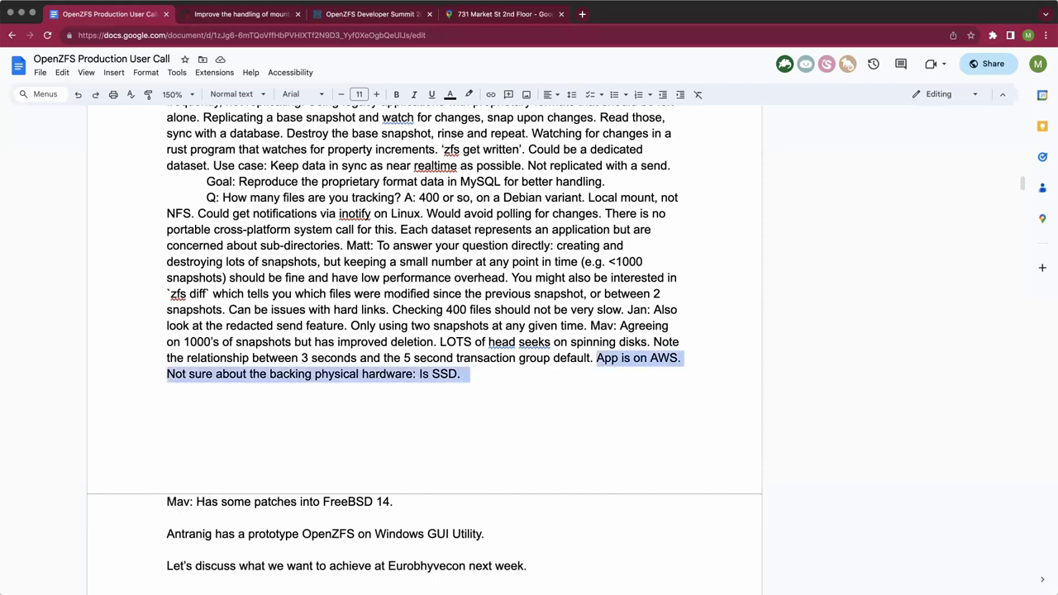
text(Is on SSD.)
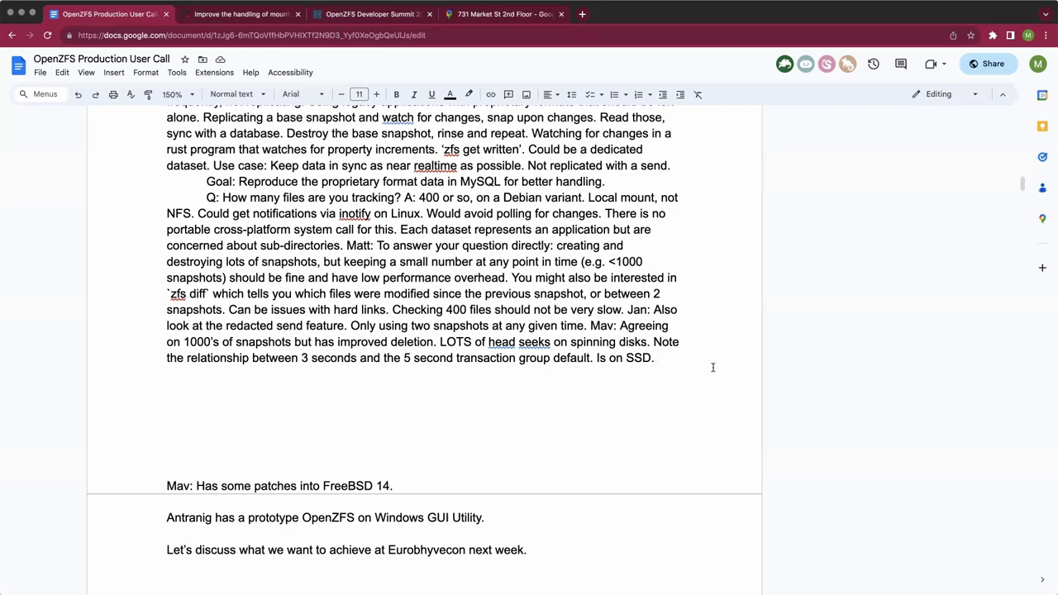
Add "There is no hard limit on snapshot count" after the SSD remark at the end of the paragraph
scroll(713, 367, down, 1)
scroll(713, 367, down, 1)
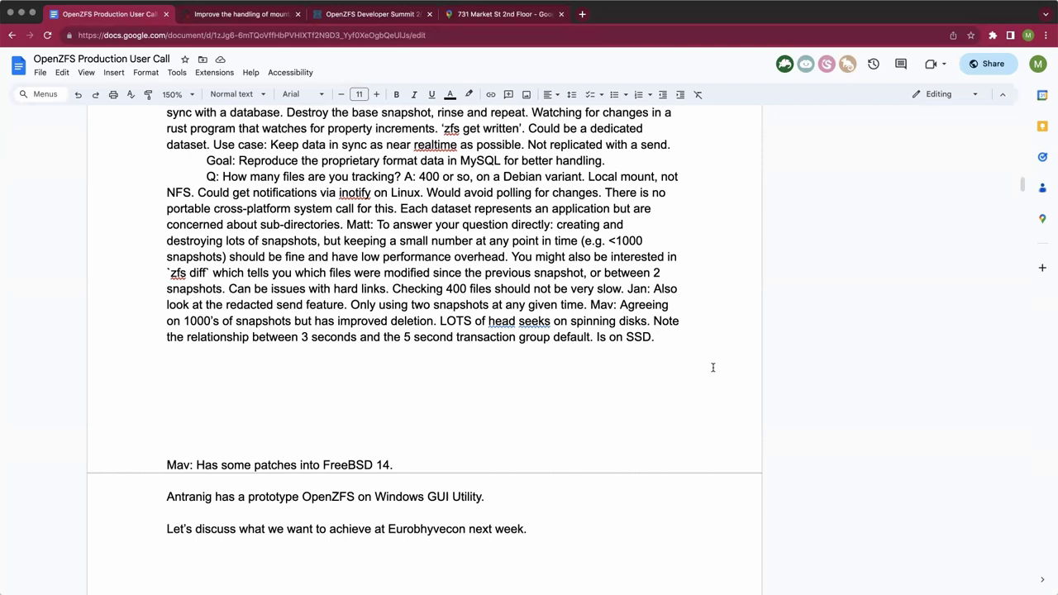
scroll(713, 367, down, 1)
scroll(713, 367, down, 1)
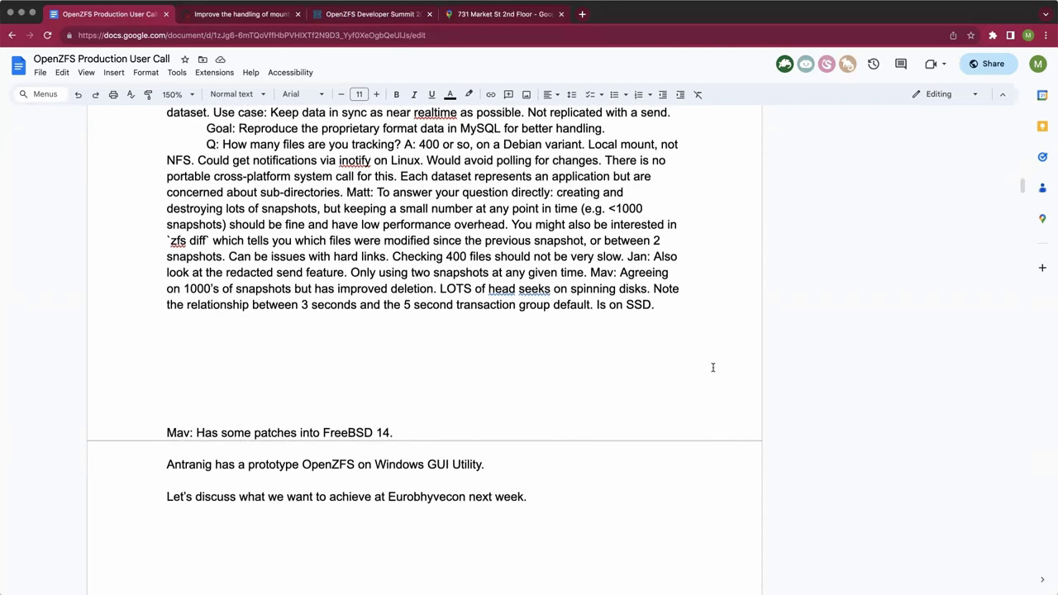
scroll(713, 367, down, 1)
scroll(713, 367, down, 1)
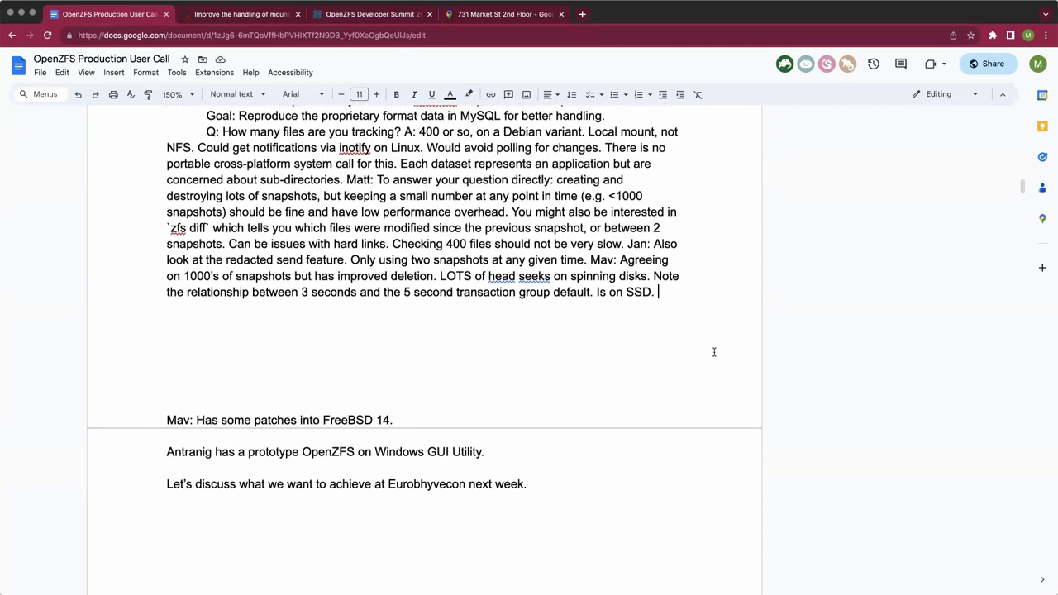
click(693, 296)
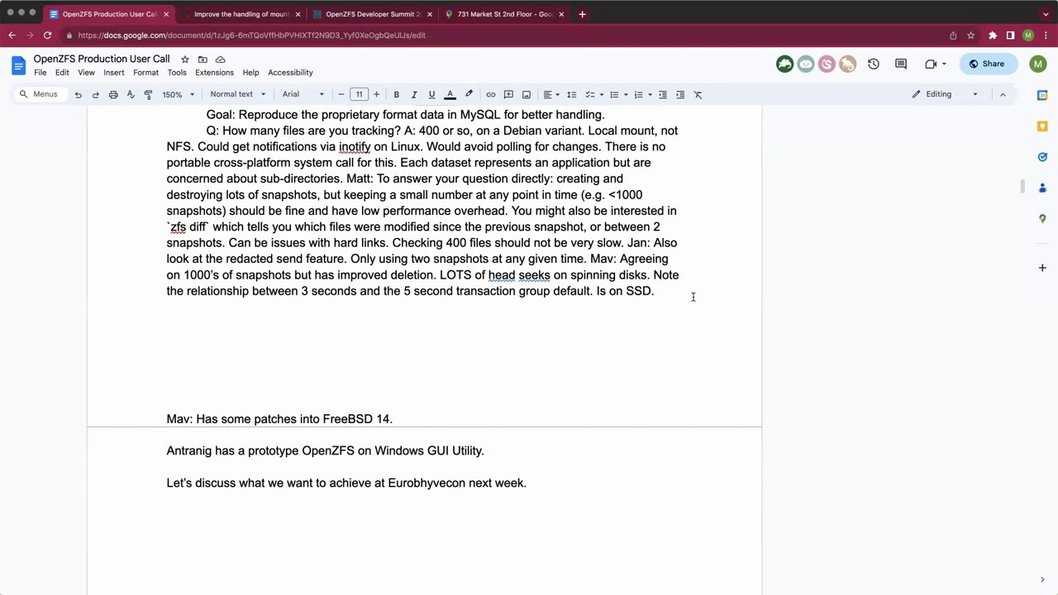
text(There is no hard)
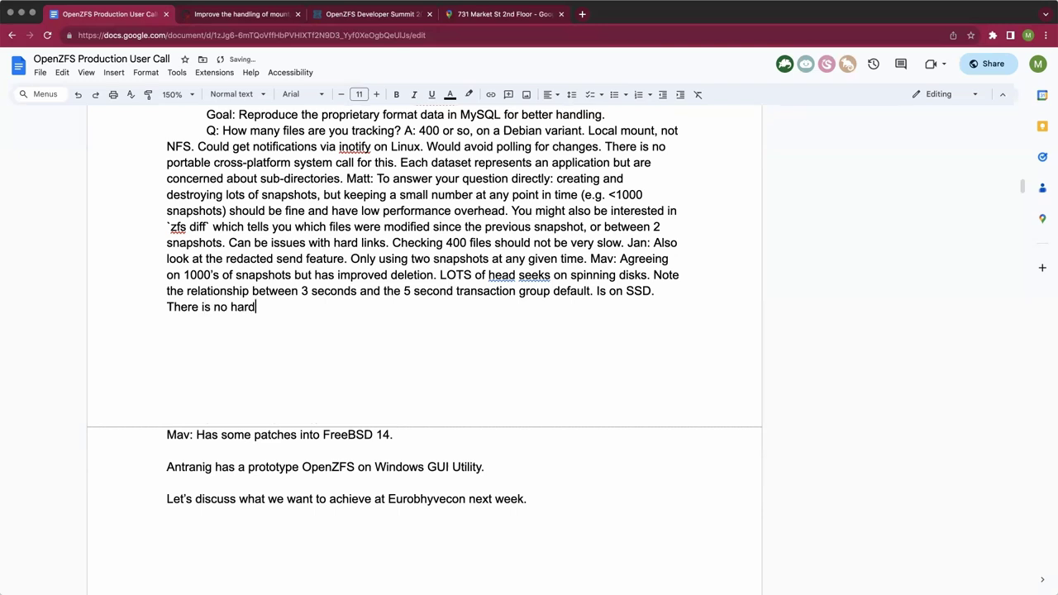
text( limit on snapshot cou)
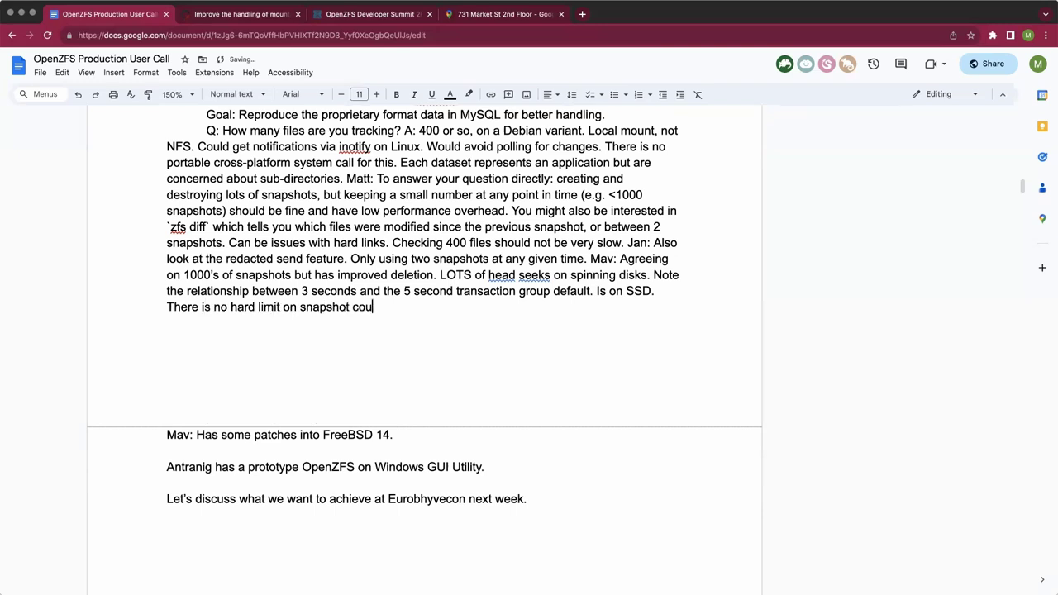
text(nt.)
key(BackSpace)
key(BackSpace)
Complete the snapshot count sentence with "but it reads about ALL snapshots to delete one."
text(but you)
key(BackSpace)
key(BackSpace)
key(BackSpace)
text(its)
key(BackSpace)
text(reads about ALL an)
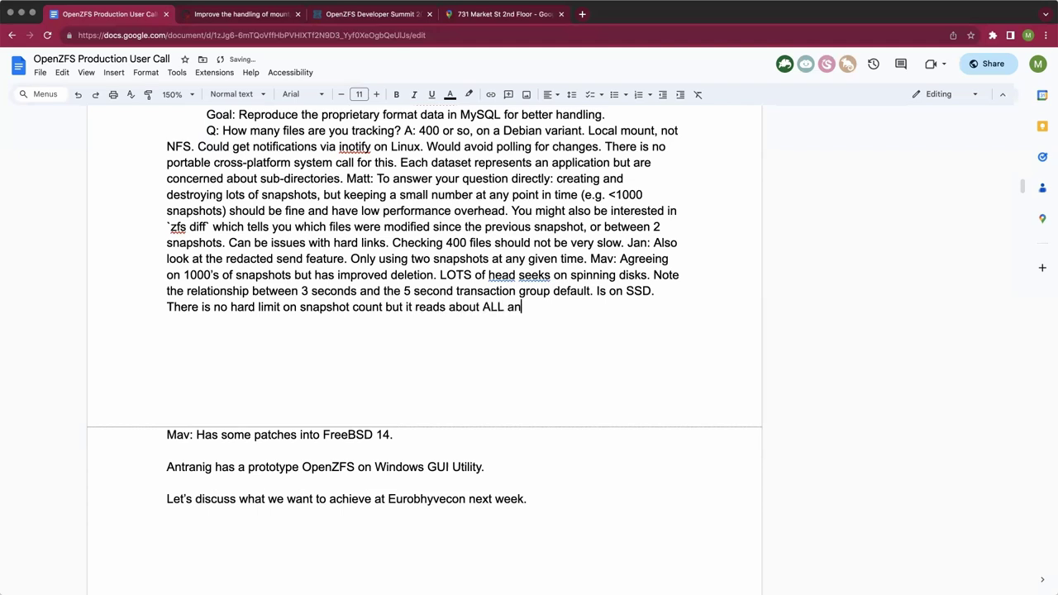
key(BackSpace)
key(BackSpace)
text(snapshots to delete one.)
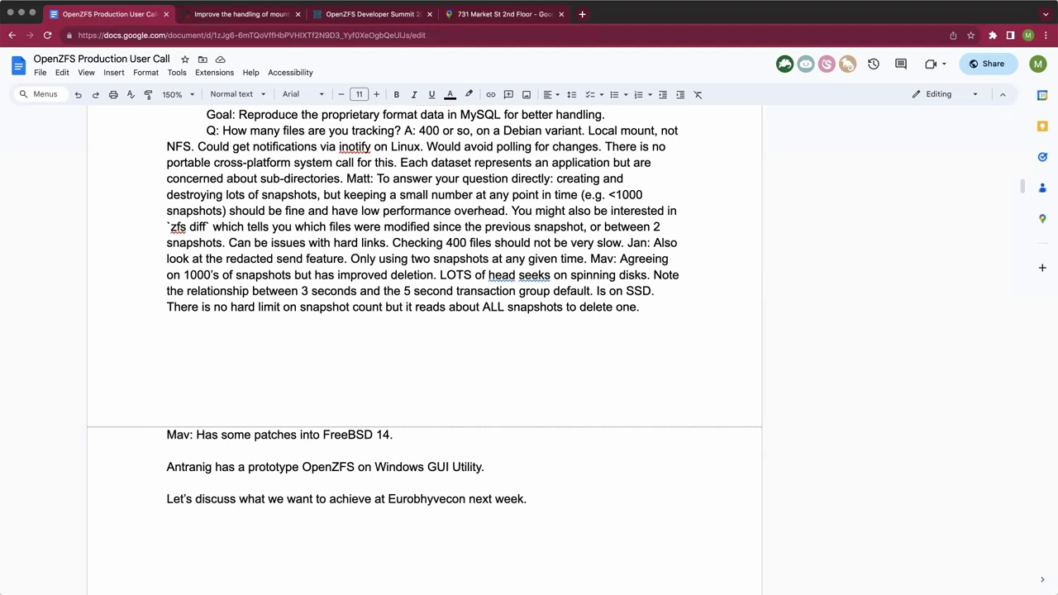
Append the sentence "Note livelists/deadlists." to the snapshot notes
text(No)
text(te li)
text(velist/deadlis)
text(t)
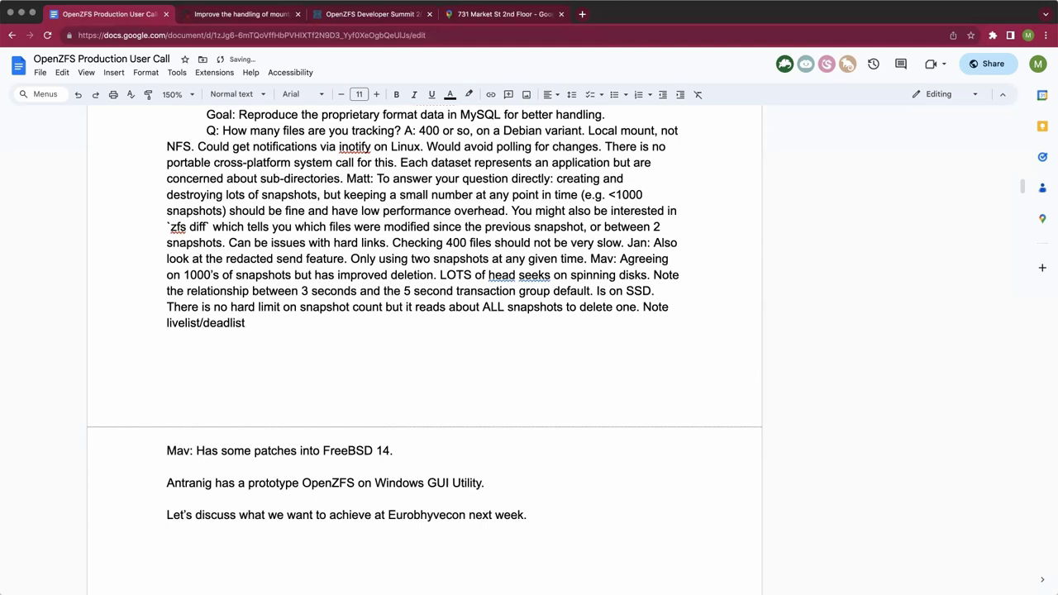
text(s.)
click(199, 322)
text(s)
click(281, 323)
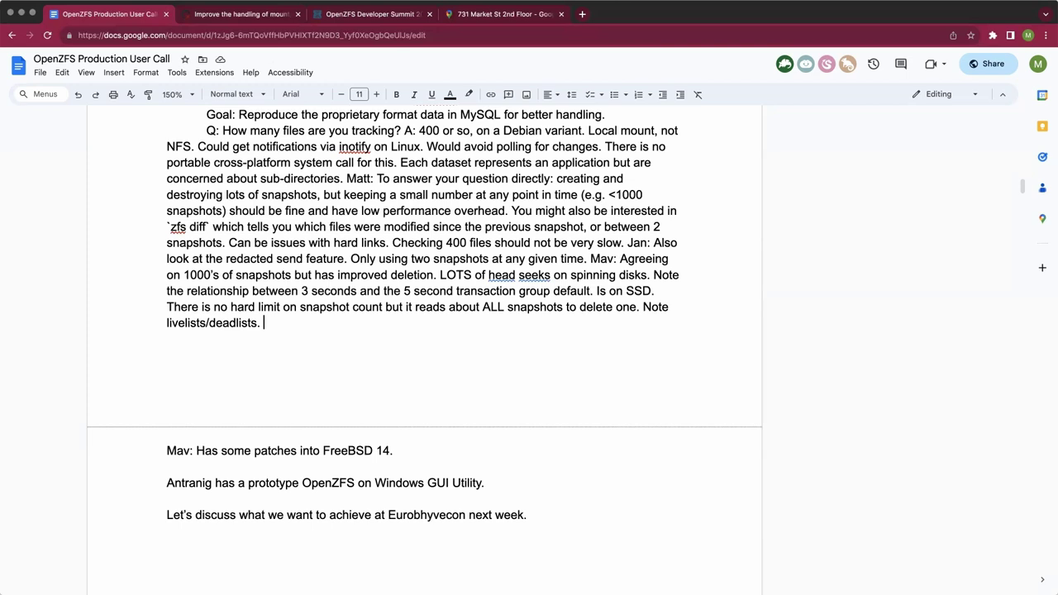
Add the remark "Bulk deletion is N X N…" after the livelists/deadlists note
text(Bulk deletion is N)
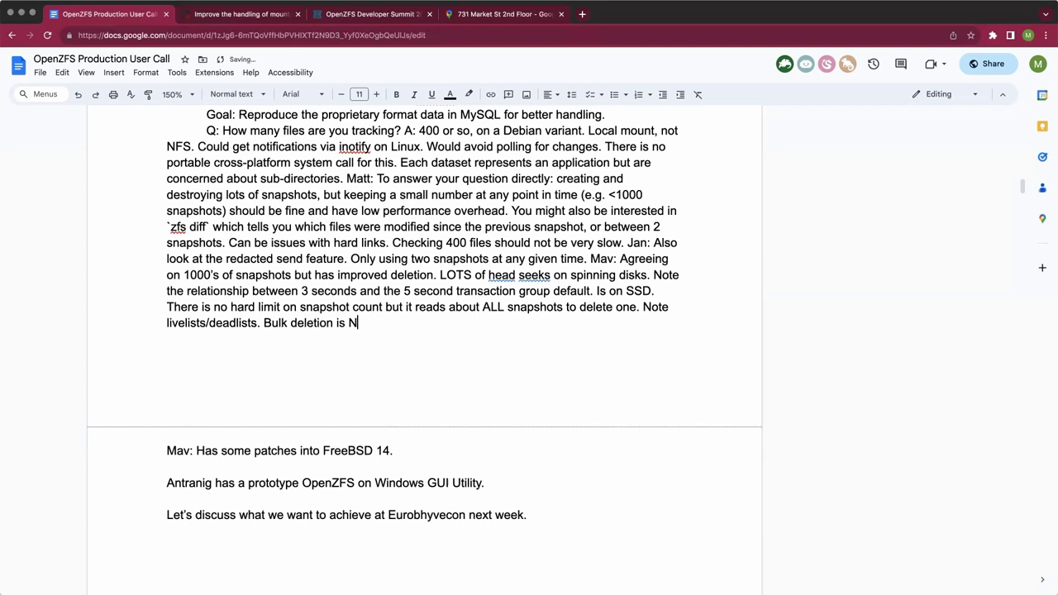
text(x)
key(BackSpace)
text(X N)
text(.)
text(..)
Add the bulk deletion example "10K snaps, delete 1000, 10K X 1000 operations!"
text( 10K)
text( snapts)
key(BackSpace)
key(BackSpace)
text(s, d)
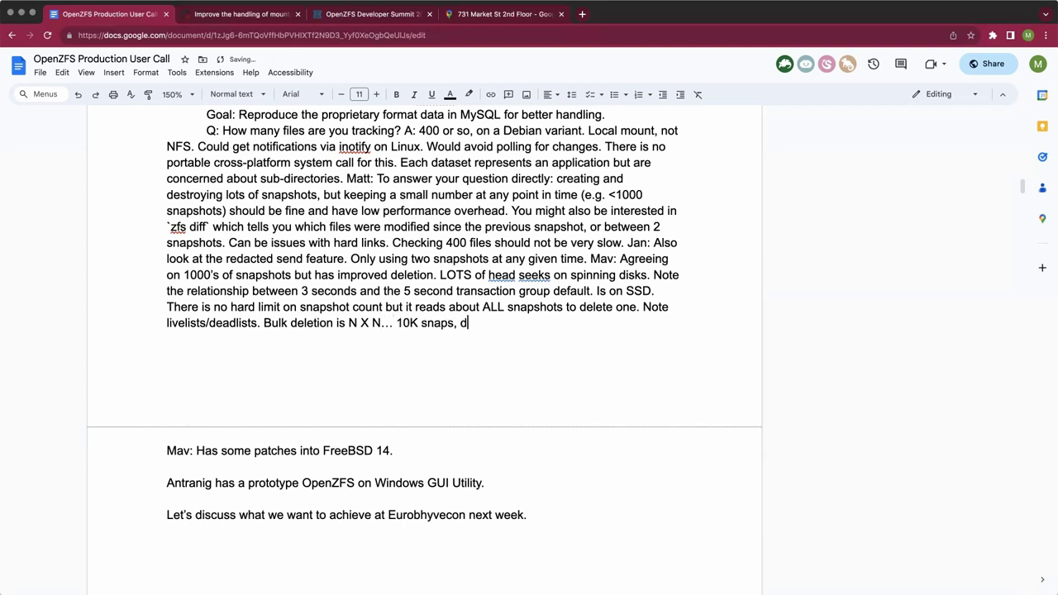
text(elete 1000, 10K X 1)
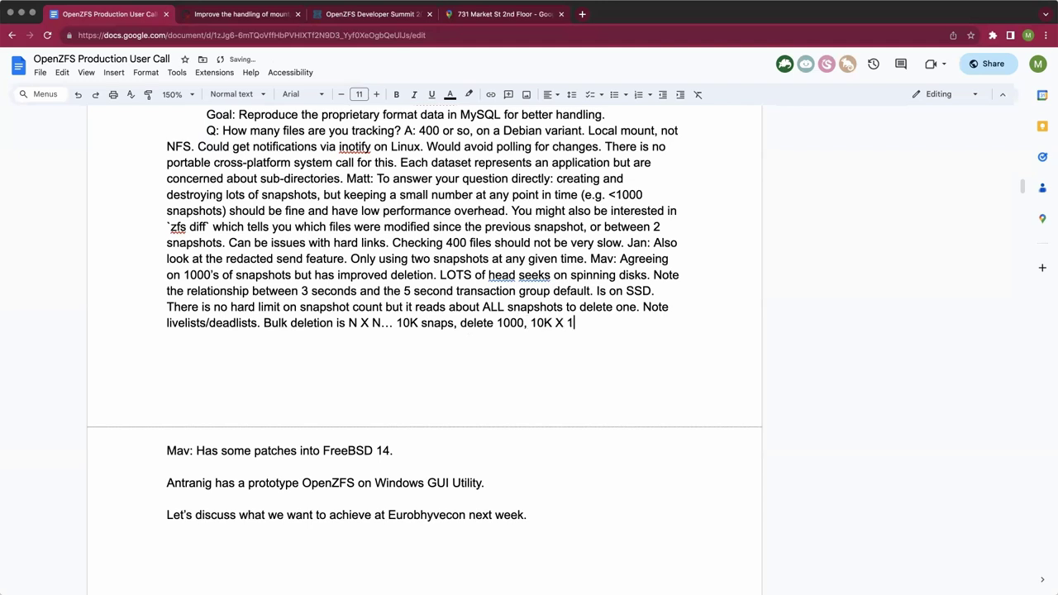
text(000 operta)
key(BackSpace)
key(BackSpace)
text(ations!)
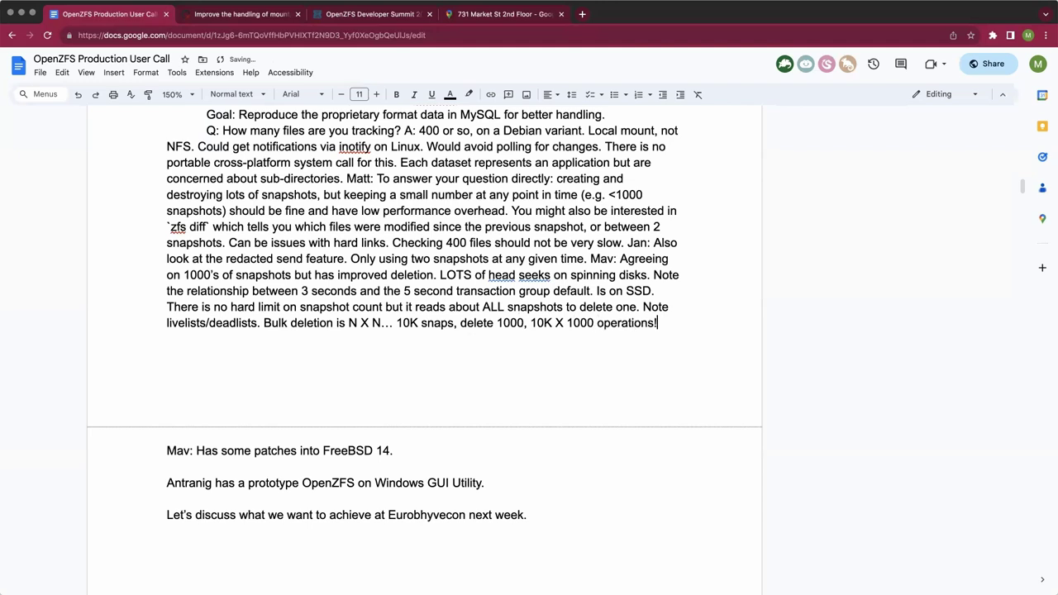
Remove the surplus blank lines below the bulk deletion note and start a new paragraph separated by one blank line
key(Return)
key(Return)
key(BackSpace)
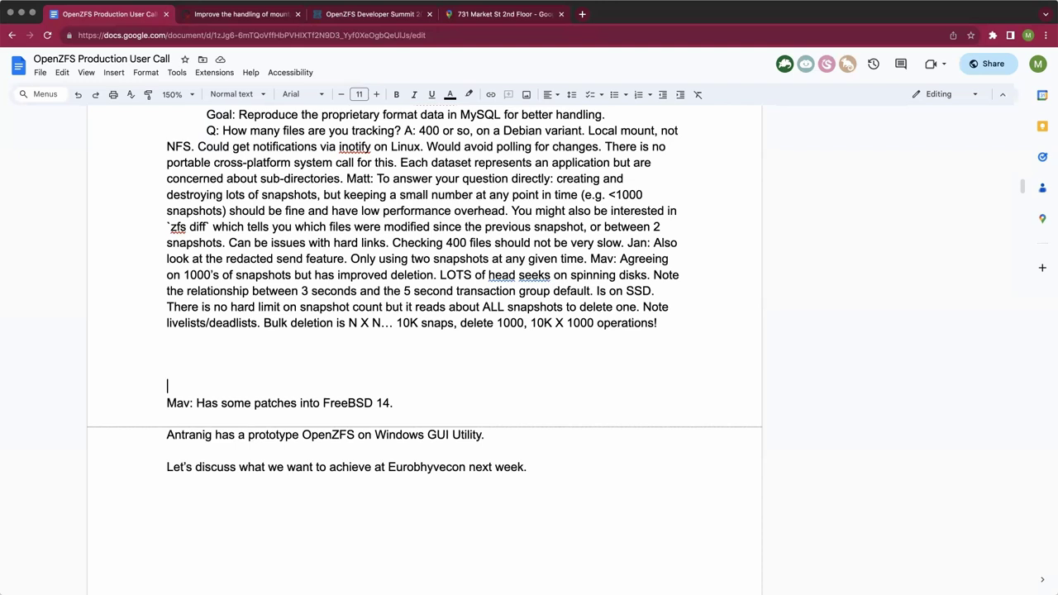
key(BackSpace)
key(BackSpace)
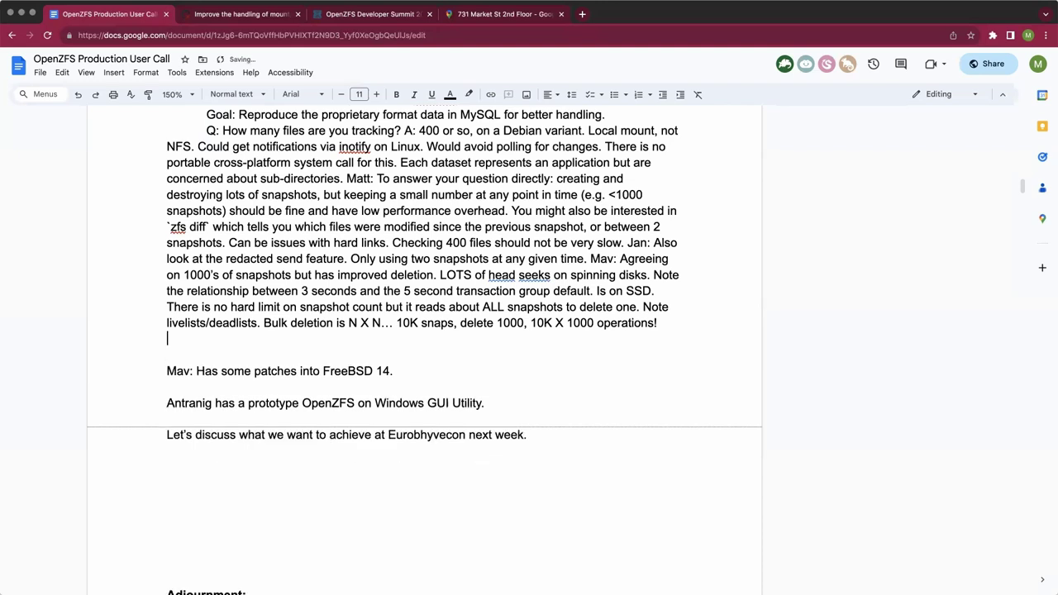
key(Return)
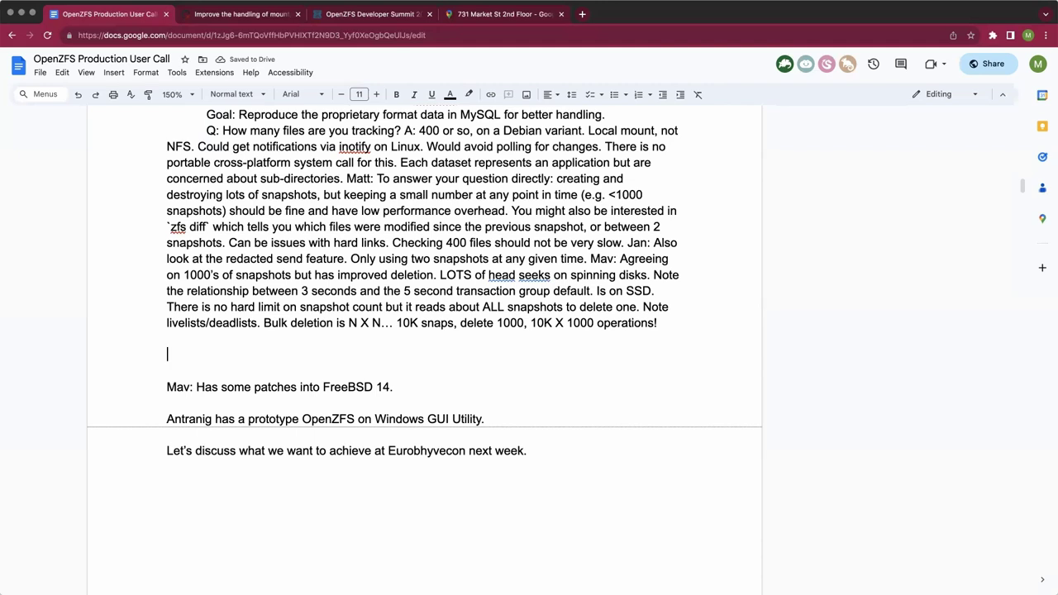
Write "Note the inotifywait command." in the new paragraph
text(Note the inot)
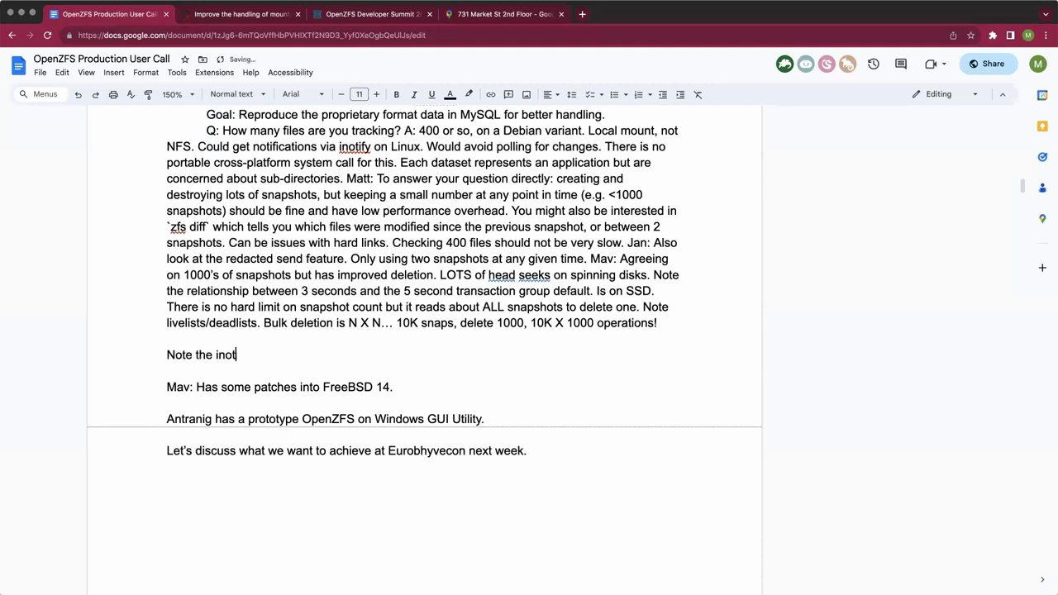
text(ify rat)
text(e)
key(BackSpace)
key(BackSpace)
key(BackSpace)
key(BackSpace)
key(BackSpace)
text(wait coma)
key(BackSpace)
text(mand.)
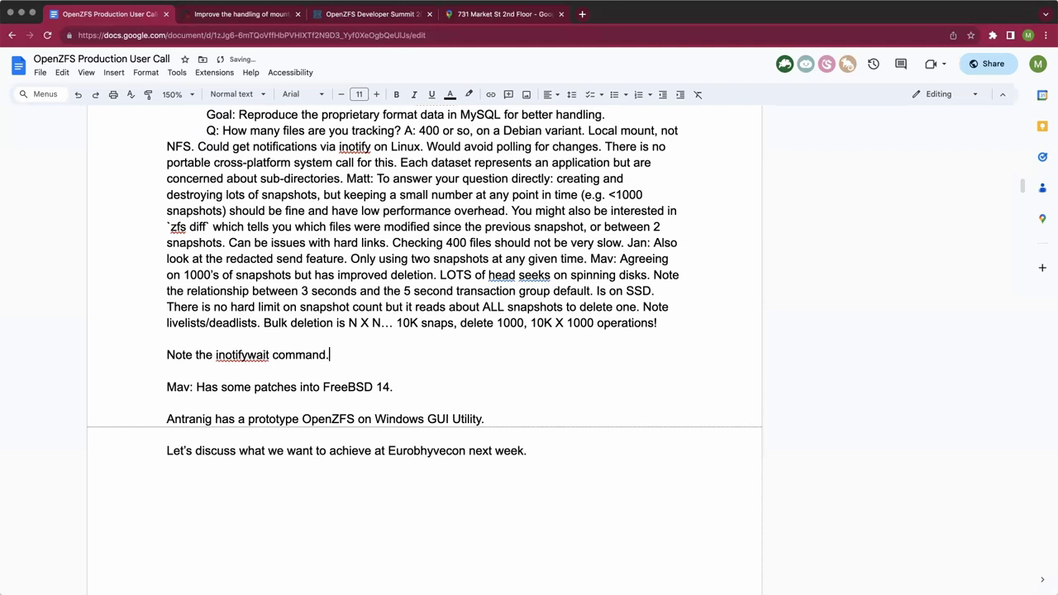
Follow the inotifywait note with "It can time out on change"
text( It can )
text(wiath)
key(BackSpace)
key(BackSpace)
key(BackSpace)
key(BackSpace)
key(BackSpace)
text(ait)
key(BackSpace)
key(BackSpace)
key(BackSpace)
key(BackSpace)
key(BackSpace)
text(time out on change)
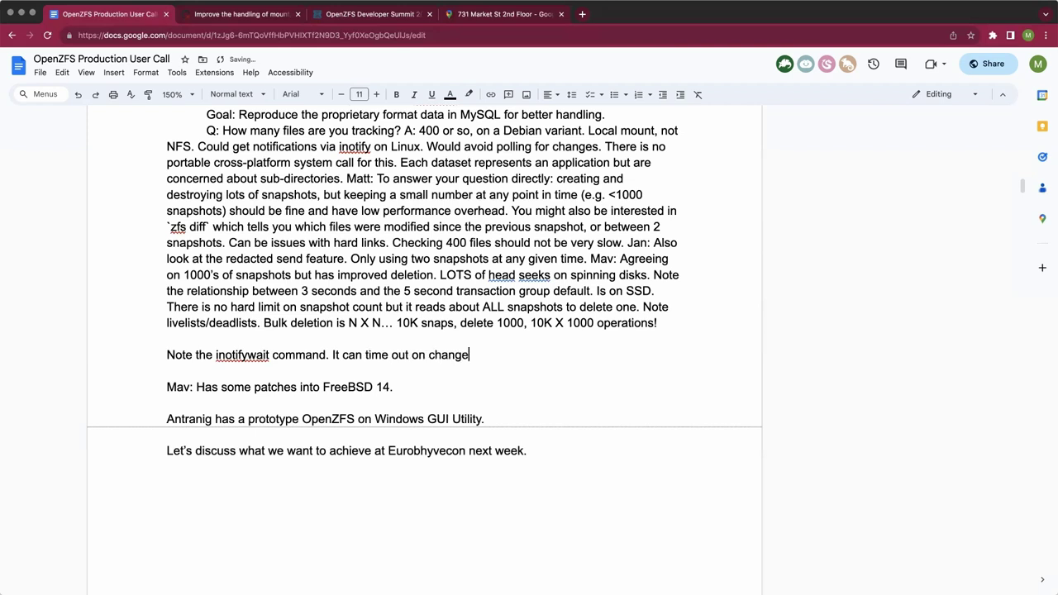
Extend the time-out sentence to read "changes in a configurable way..."
text(s in a configurable )
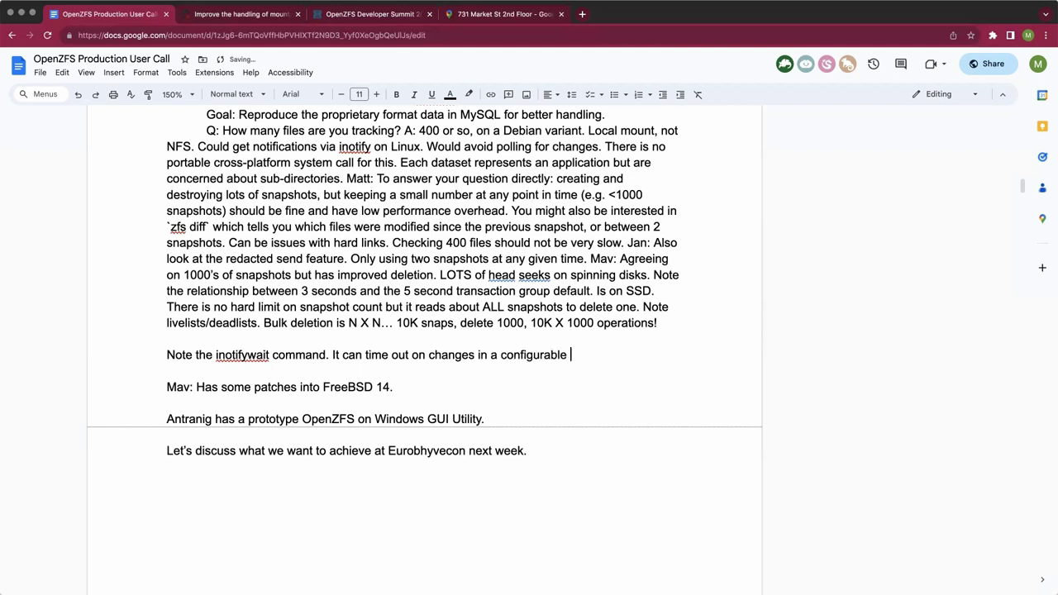
text(way.)
key(BackSpace)
key(BackSpace)
text(y...)
Replace "in a configurable way..." with "and execute a script." and insert a blank line below the paragraph
drag(478, 355, 605, 355)
text(and execute)
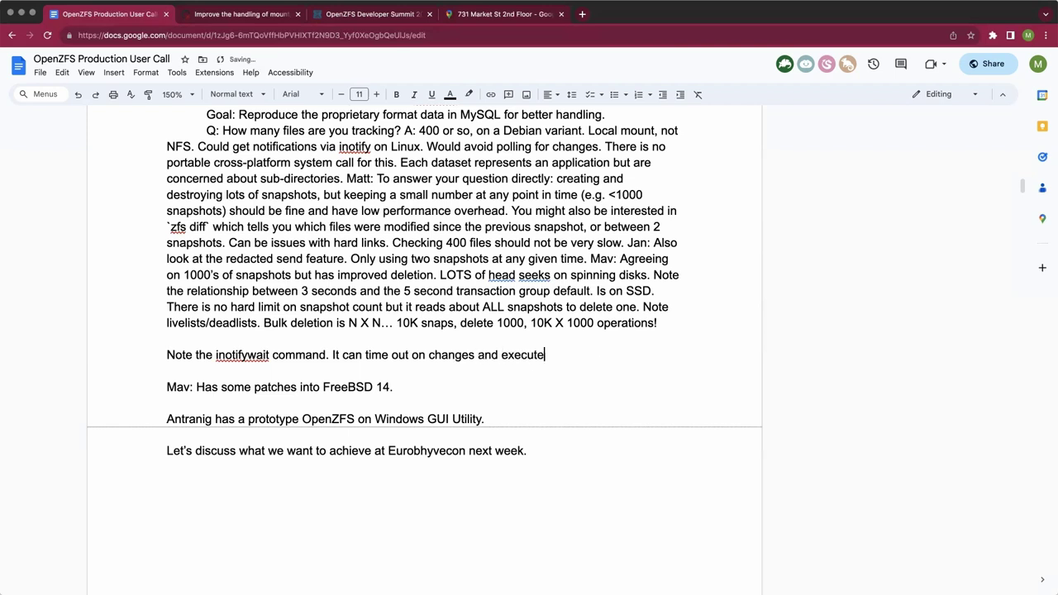
text( a script.)
key(Return)
key(Up)
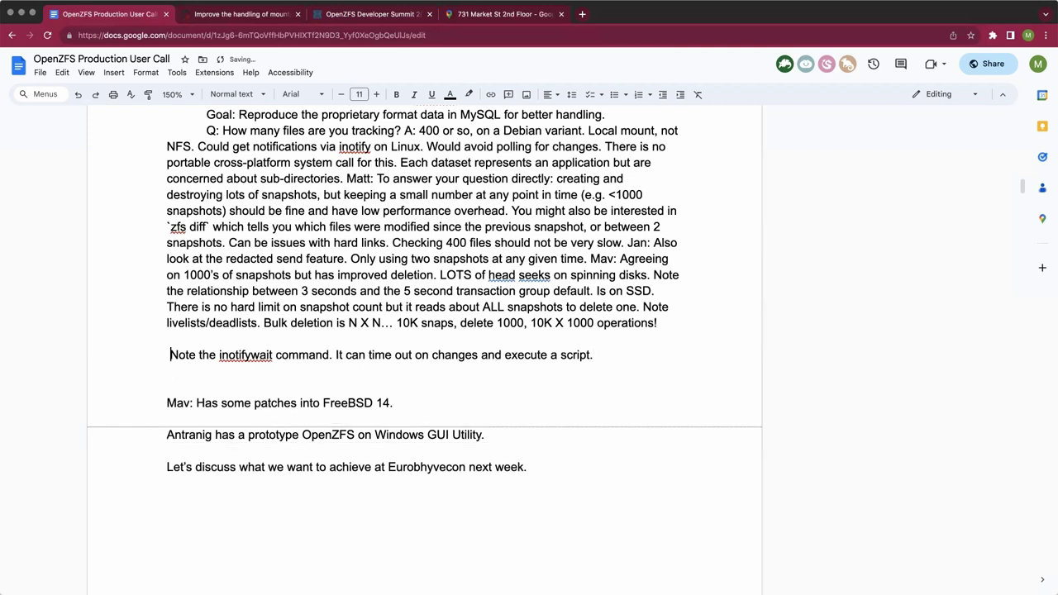
Add "Is on FreeBSD but opens more file descriptors than on Linux." to the end of the inotifywait paragraph
key(super+Right)
text(Is on FreeBSD but opens )
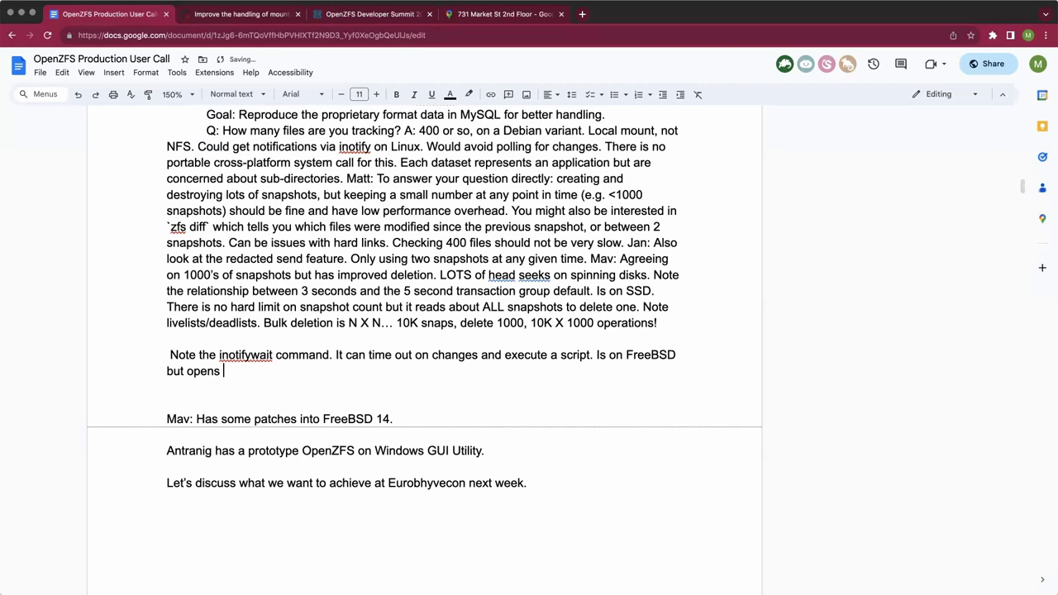
text(more file descriptors)
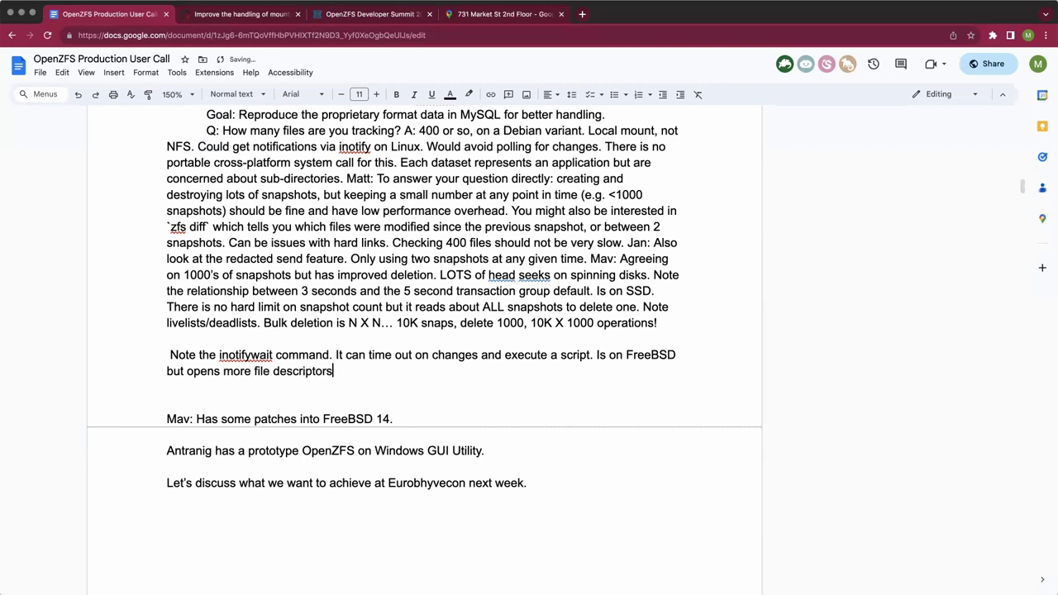
text( than on Linux.)
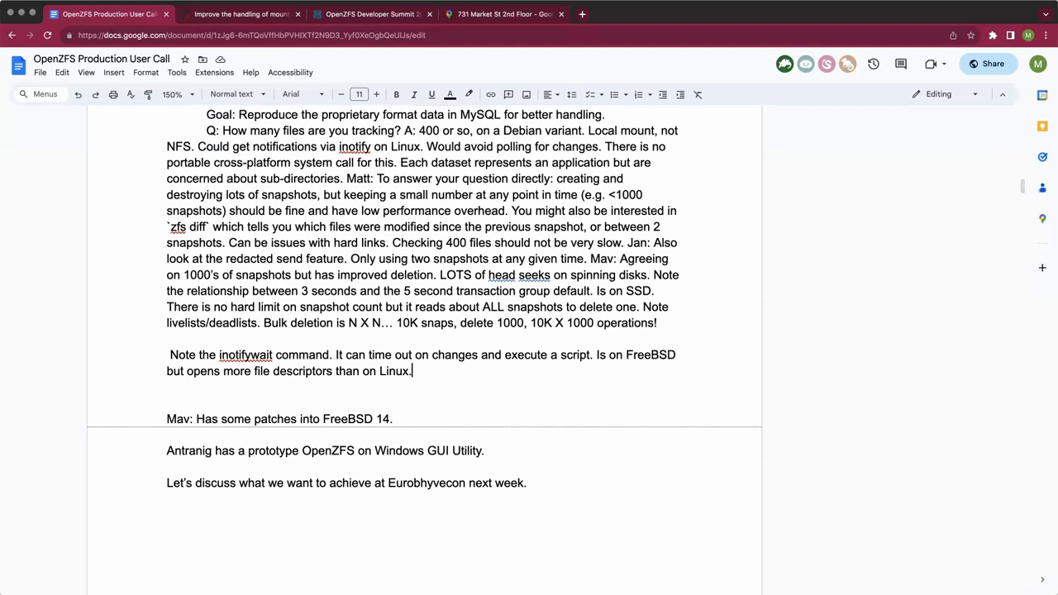
Remove the stray space before "Note the inotifywait command" and link the word "inotifywait" to its linux.die.net man page
click(168, 354)
key(BackSpace)
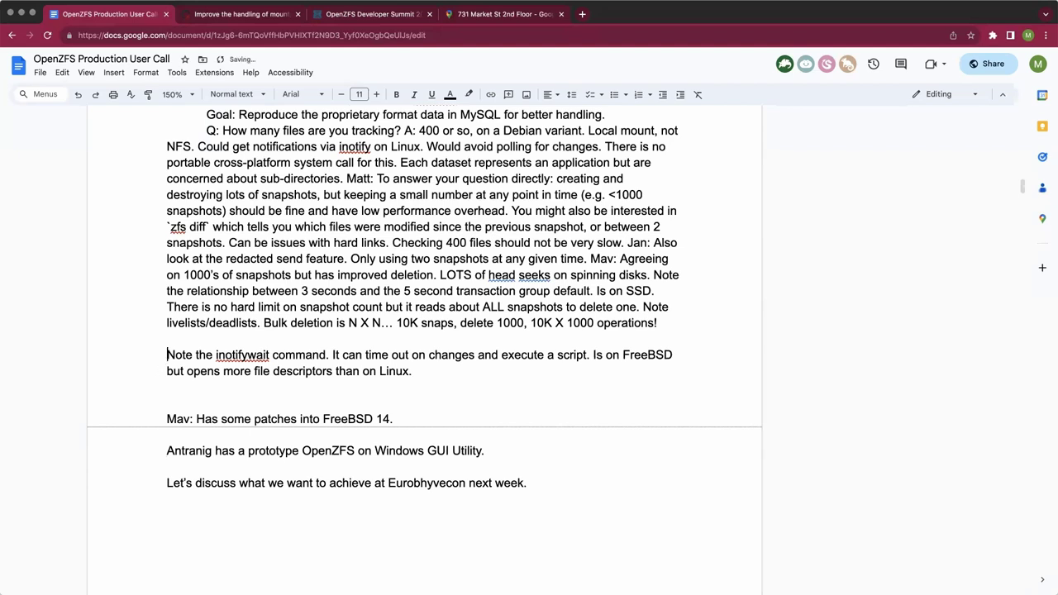
click(167, 387)
click(234, 355)
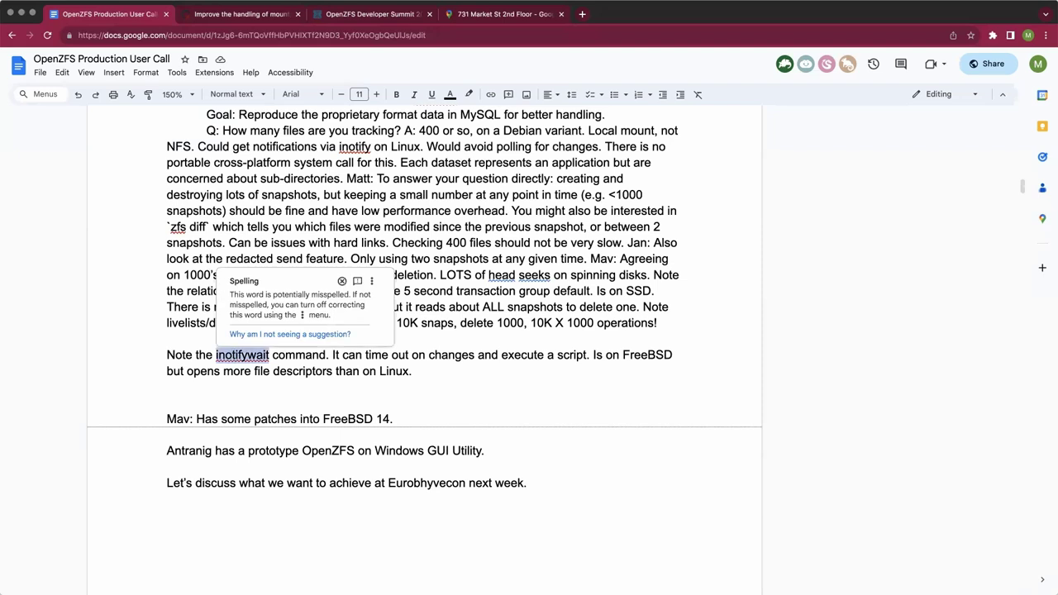
key(ctrl+u)
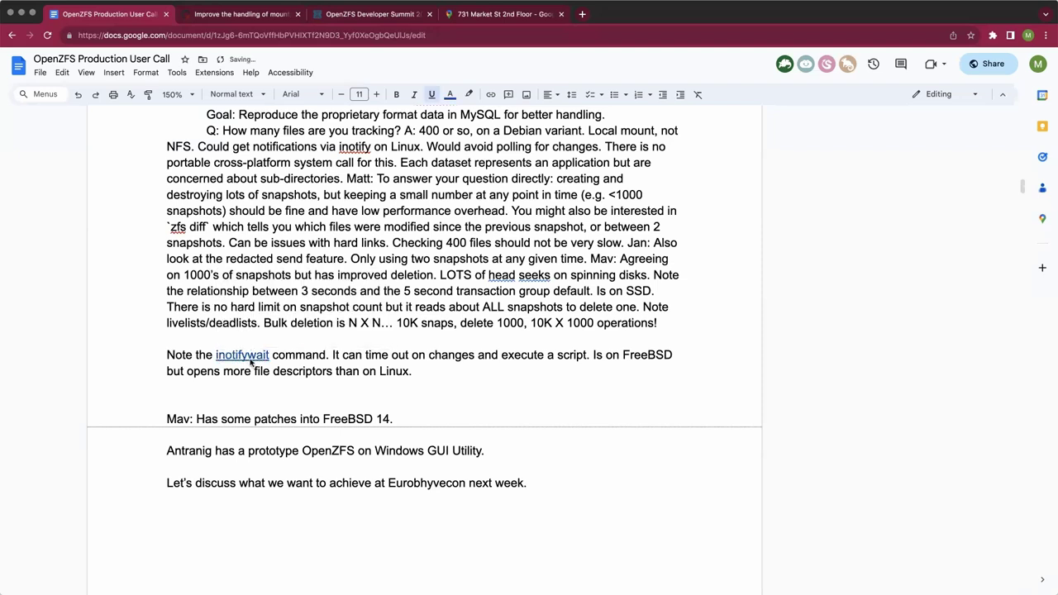
Open the man page linked from "inotifywait" and place it directly after the notes document among the open browser pages
mouse_move(245, 357)
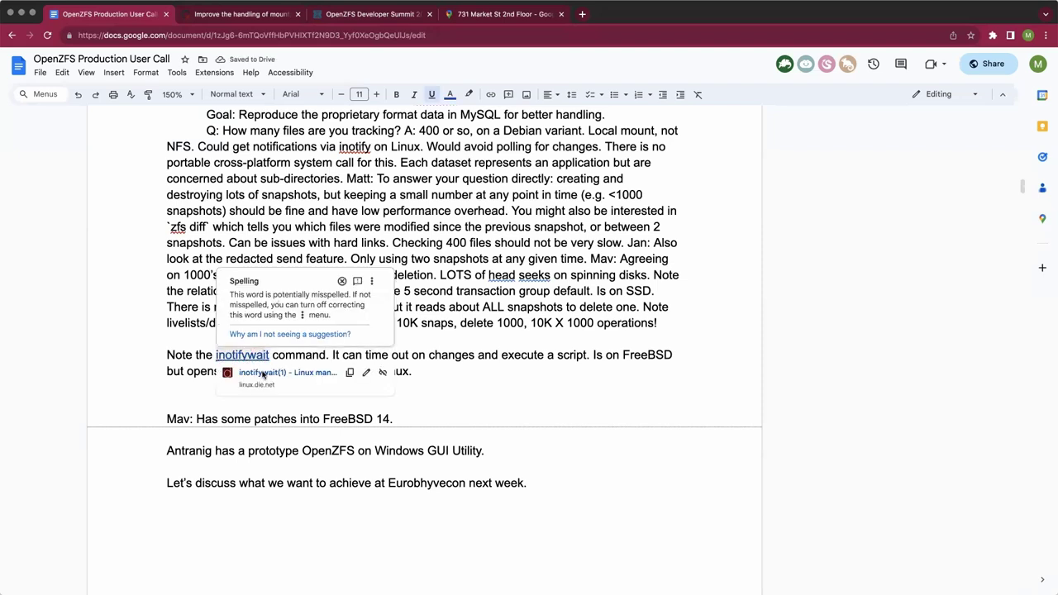
click(258, 373)
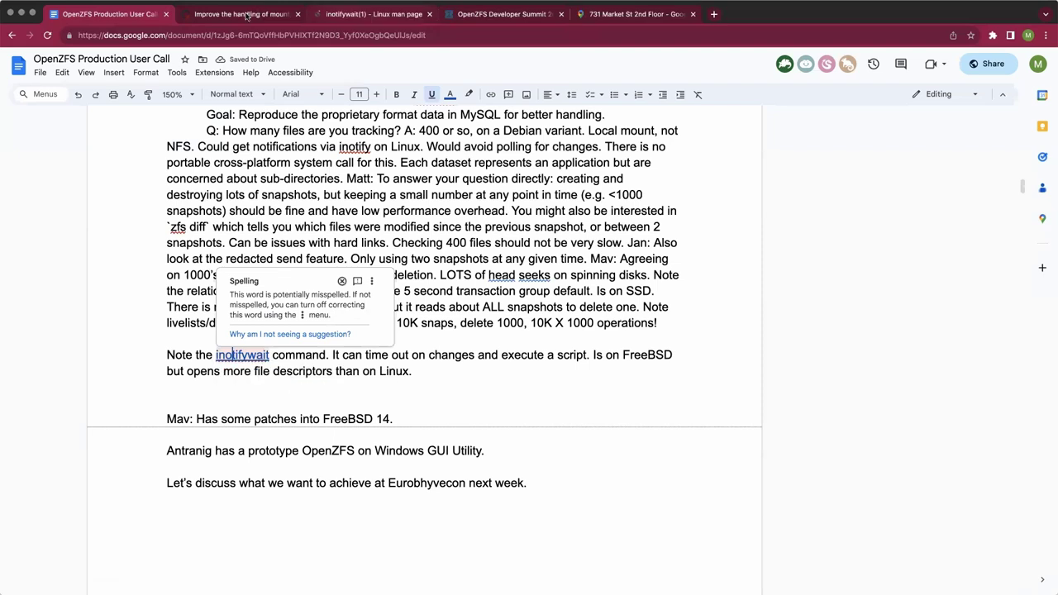
drag(372, 14, 239, 14)
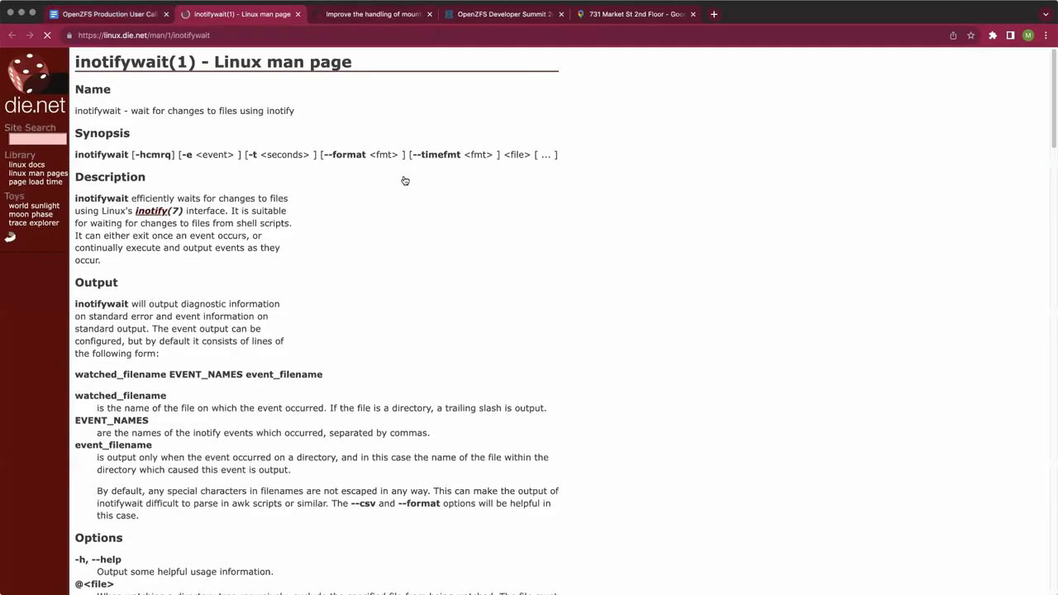
Read through the inotifywait man page's options, events, examples and bugs, highlighting the Example 2 shell script
scroll(579, 198, down, 1)
scroll(572, 229, down, 1)
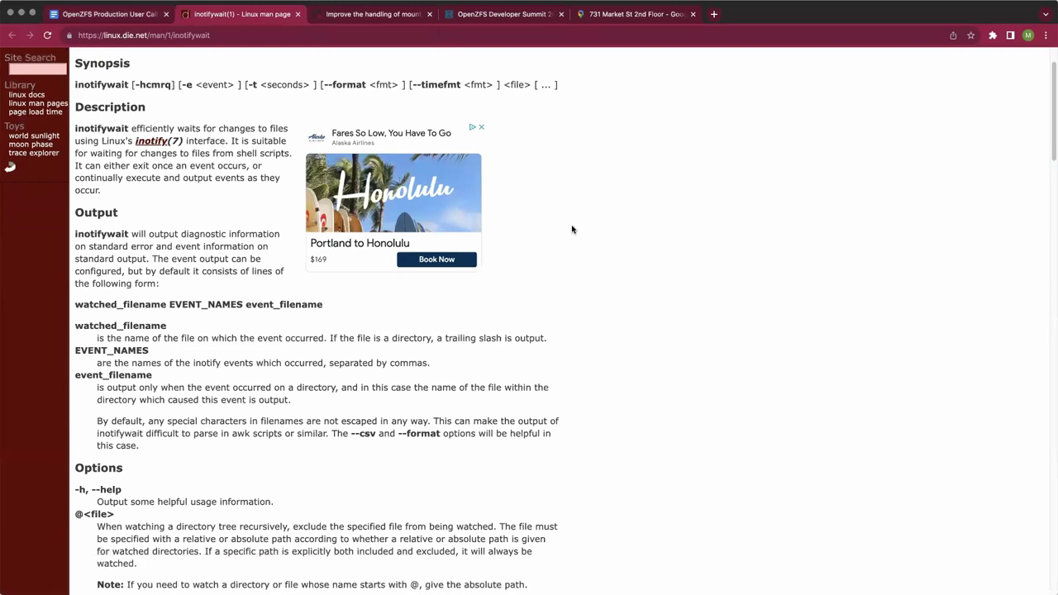
scroll(571, 229, down, 1)
scroll(568, 234, down, 3)
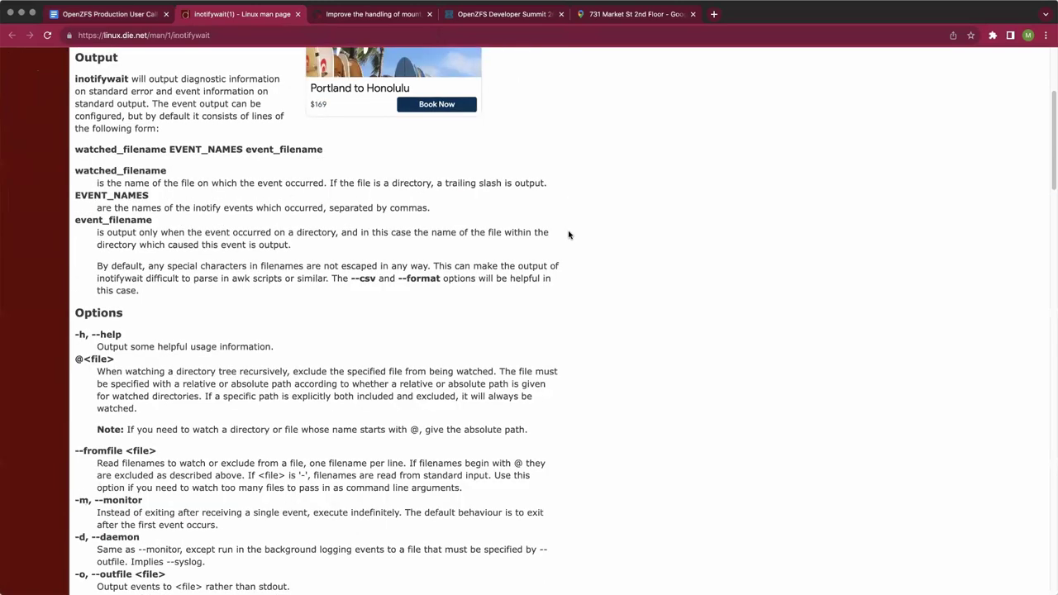
scroll(568, 235, down, 2)
scroll(569, 235, down, 8)
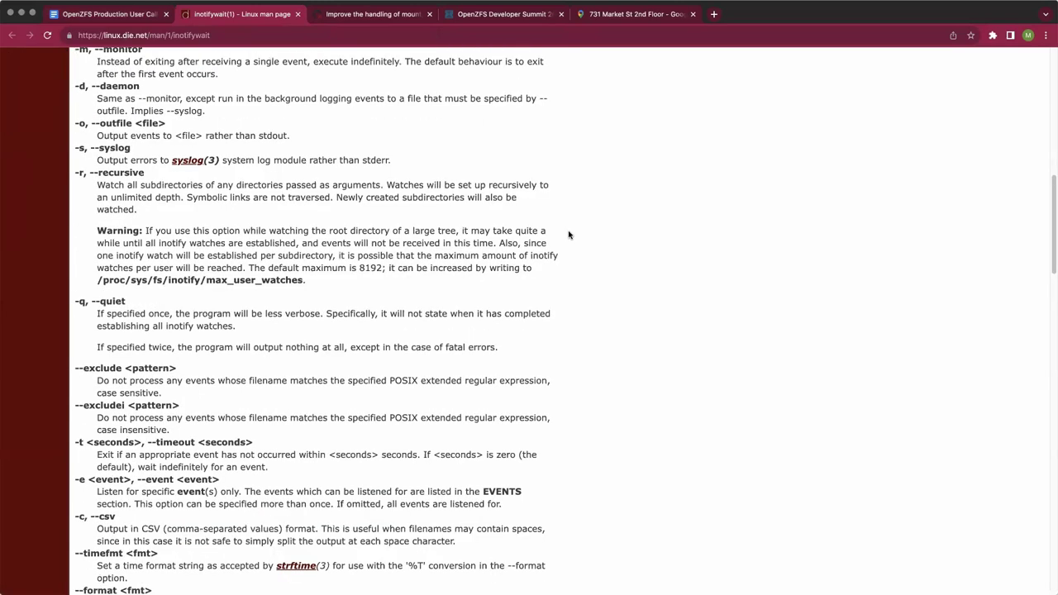
scroll(569, 235, down, 6)
scroll(569, 235, down, 5)
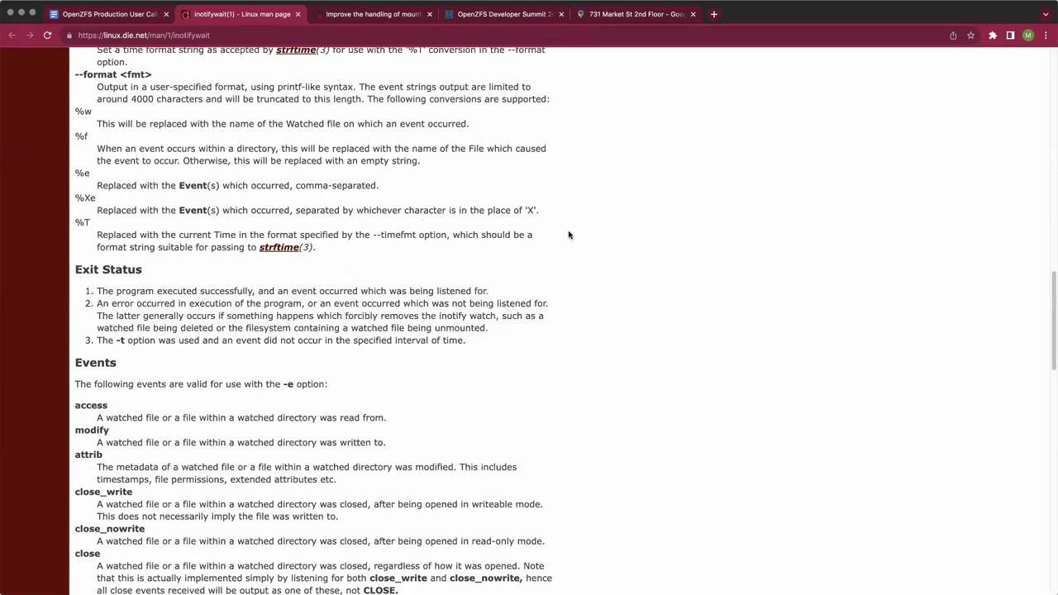
scroll(569, 234, down, 7)
scroll(569, 235, down, 6)
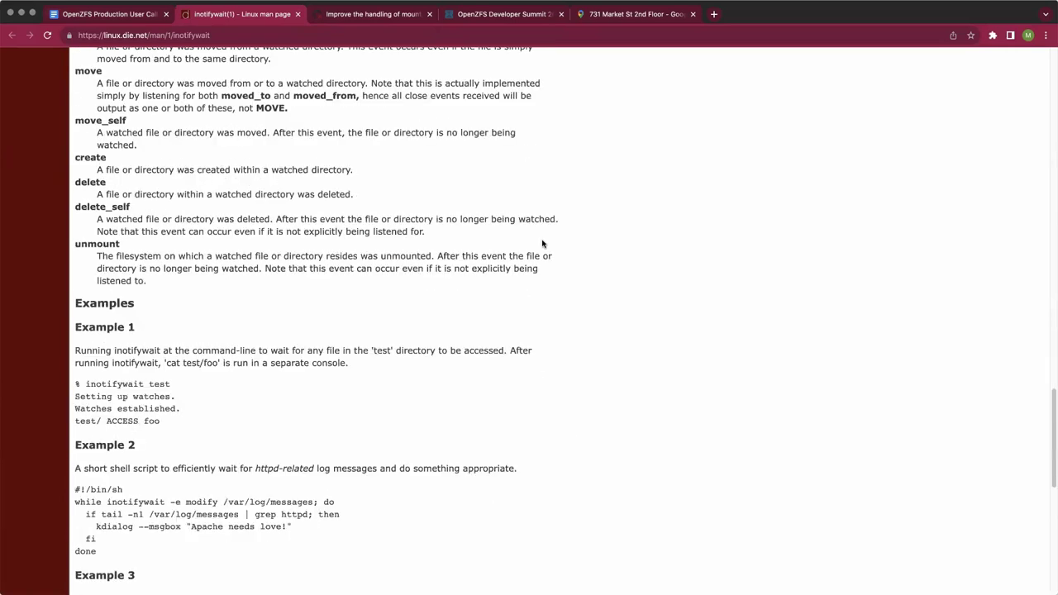
scroll(347, 248, down, 3)
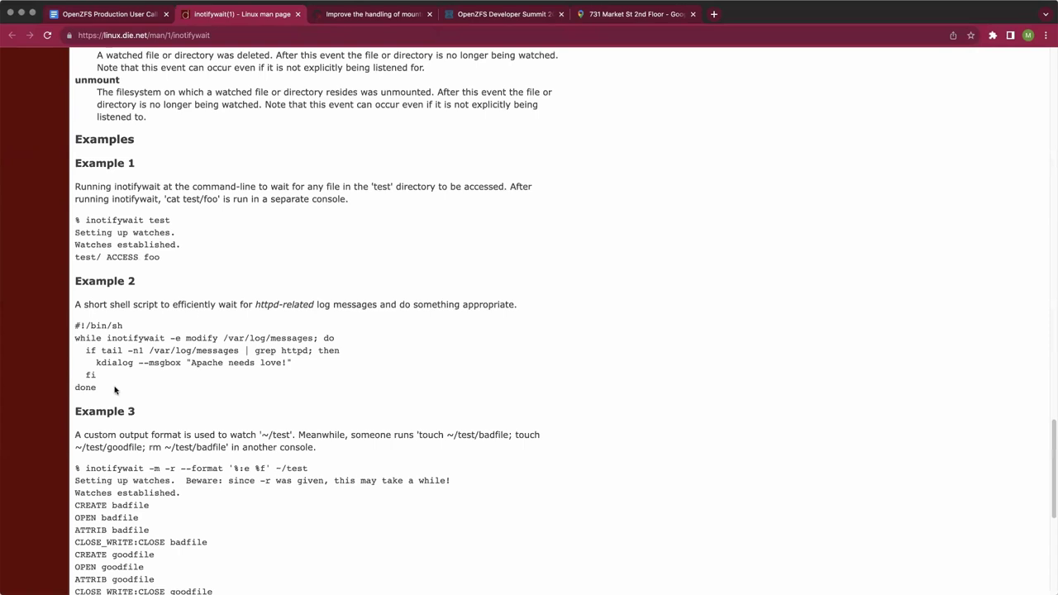
drag(98, 388, 70, 328)
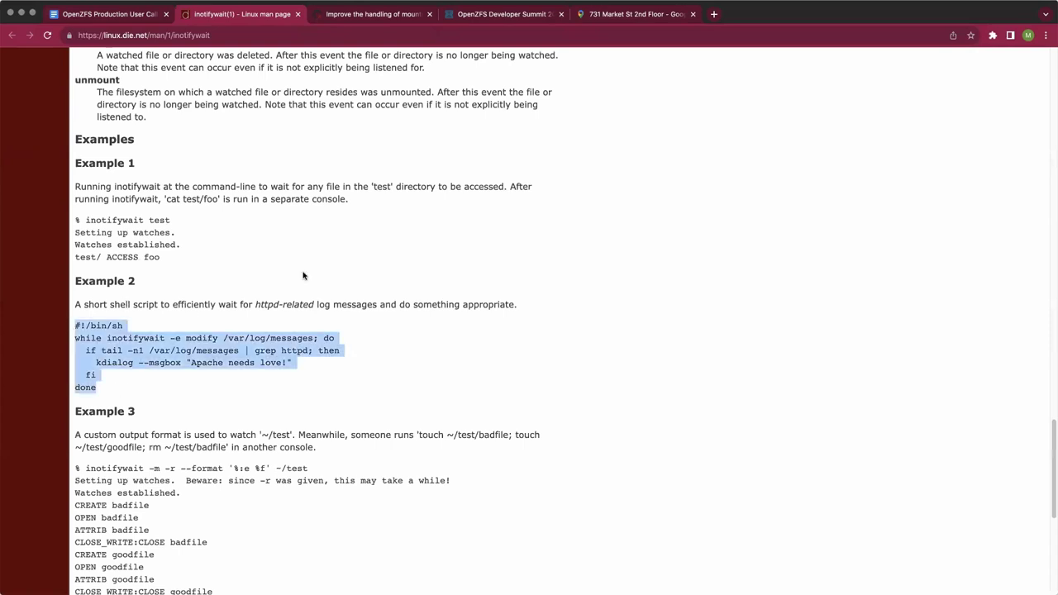
scroll(303, 276, down, 2)
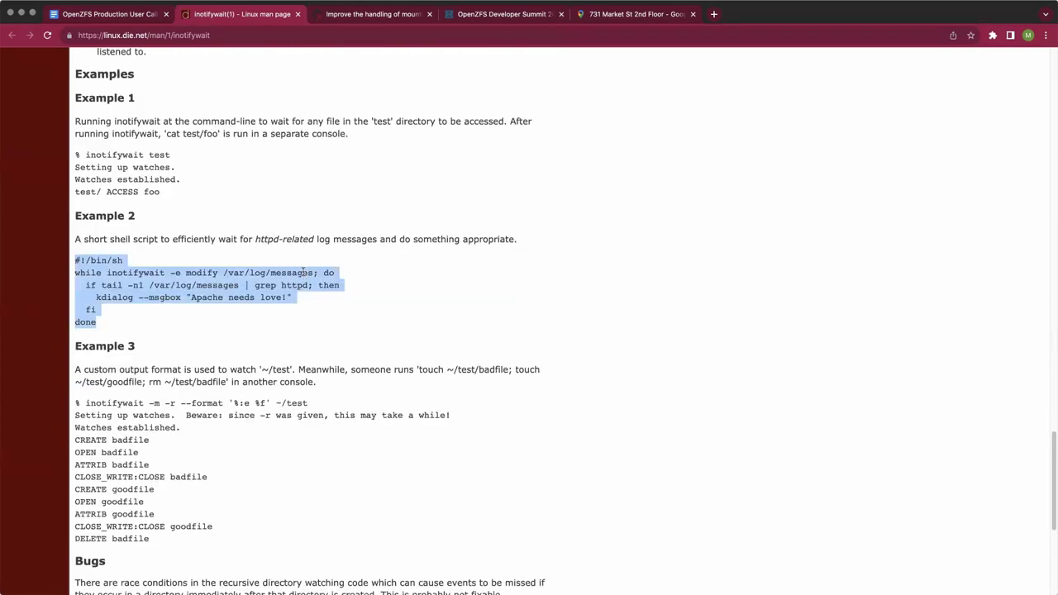
scroll(304, 276, down, 4)
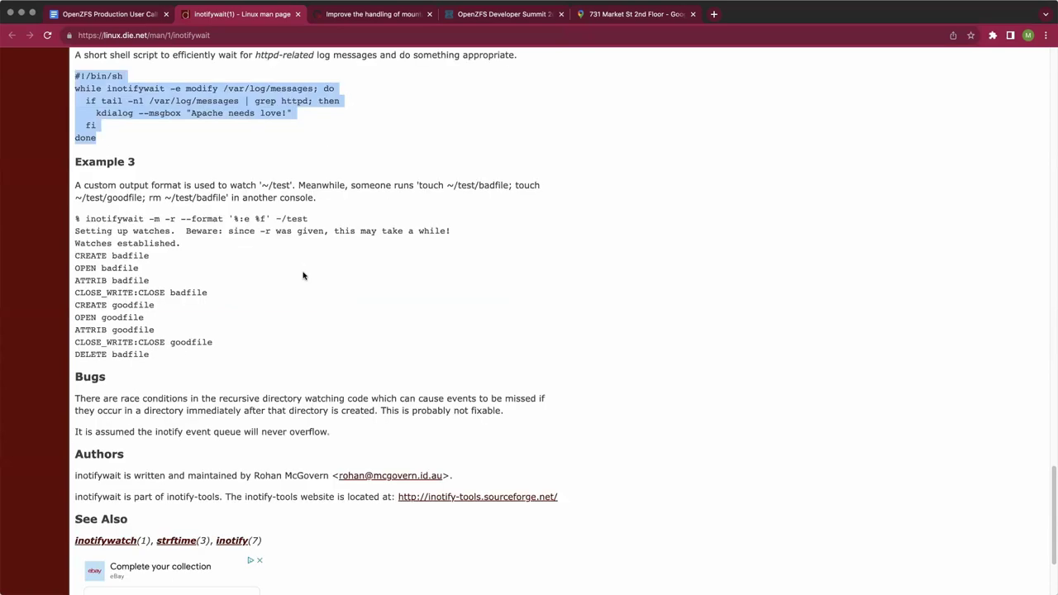
Return to the notes document and end the inotifywait paragraph with "There is a Rust crate that will hide the C interface from you."
click(115, 16)
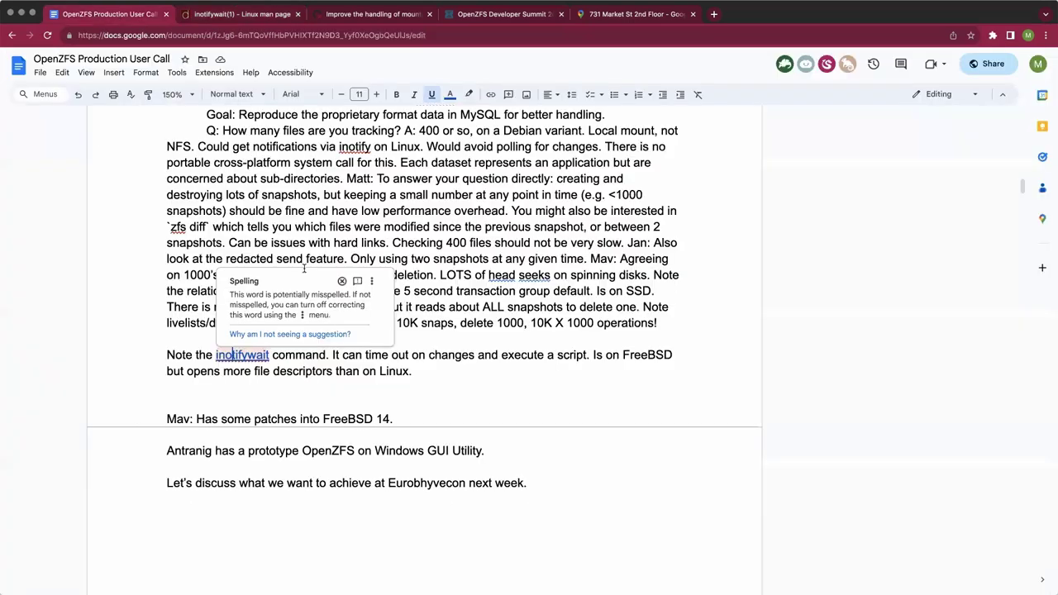
click(425, 367)
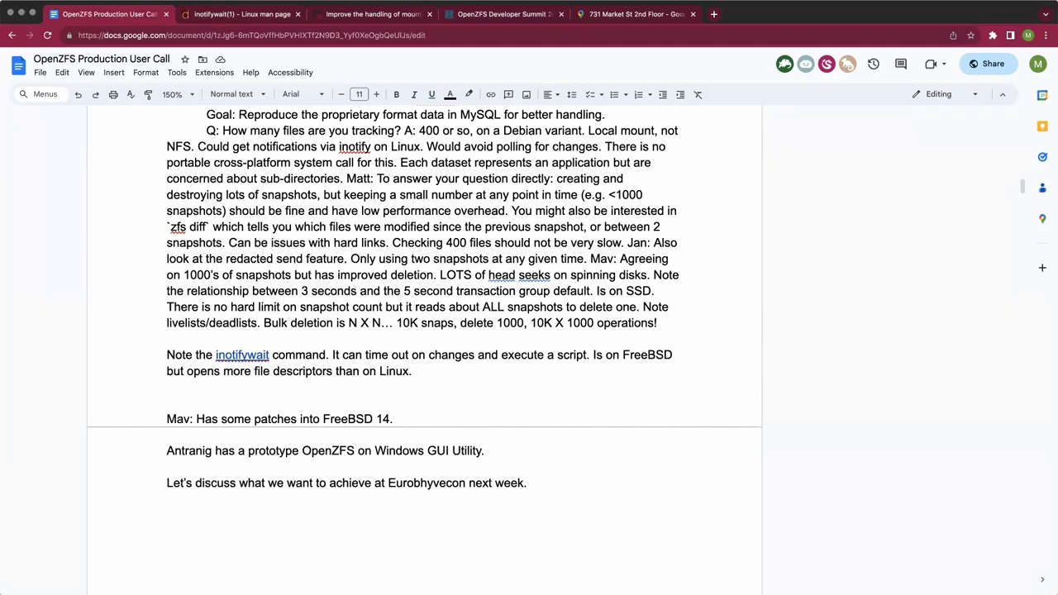
text(There is a Rust crate that wil)
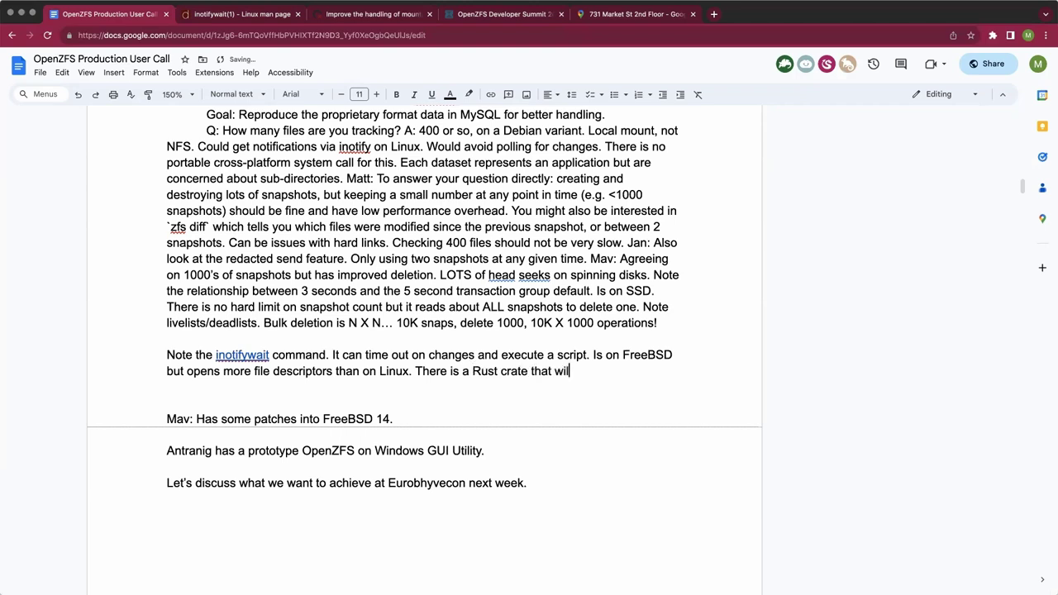
text(l hide the C interfa)
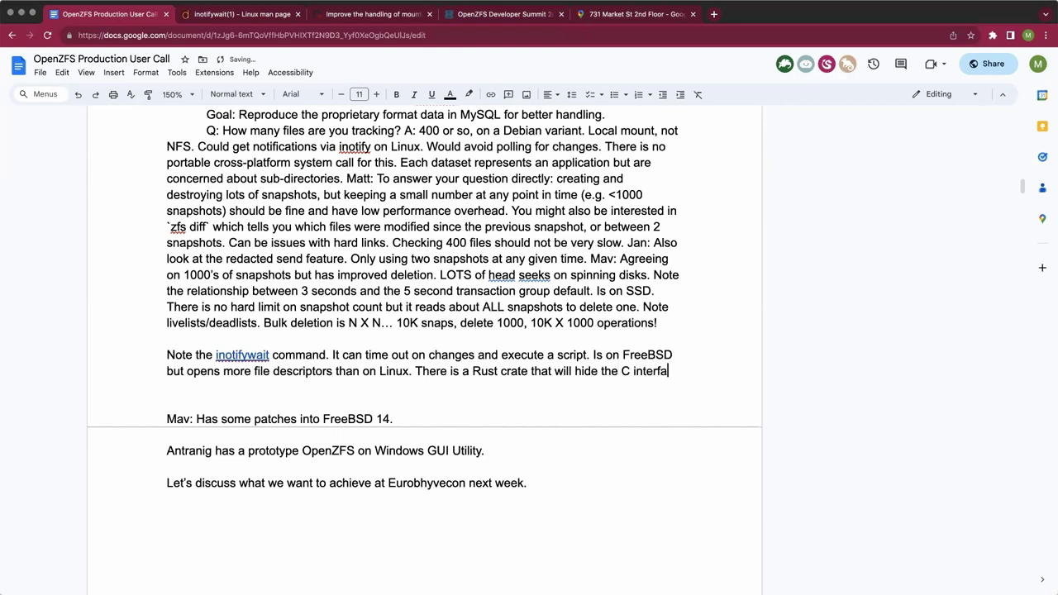
text(ce from you.)
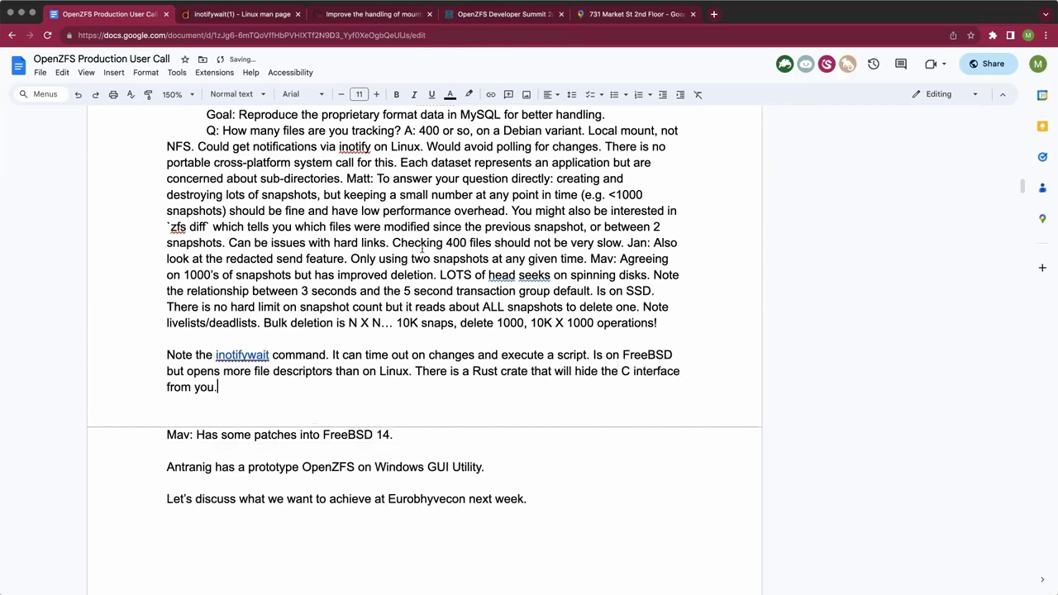
Review the notes on frequent snapshots, the MySQL goal and snapshot deletion above the inotifywait paragraph
scroll(423, 245, up, 1)
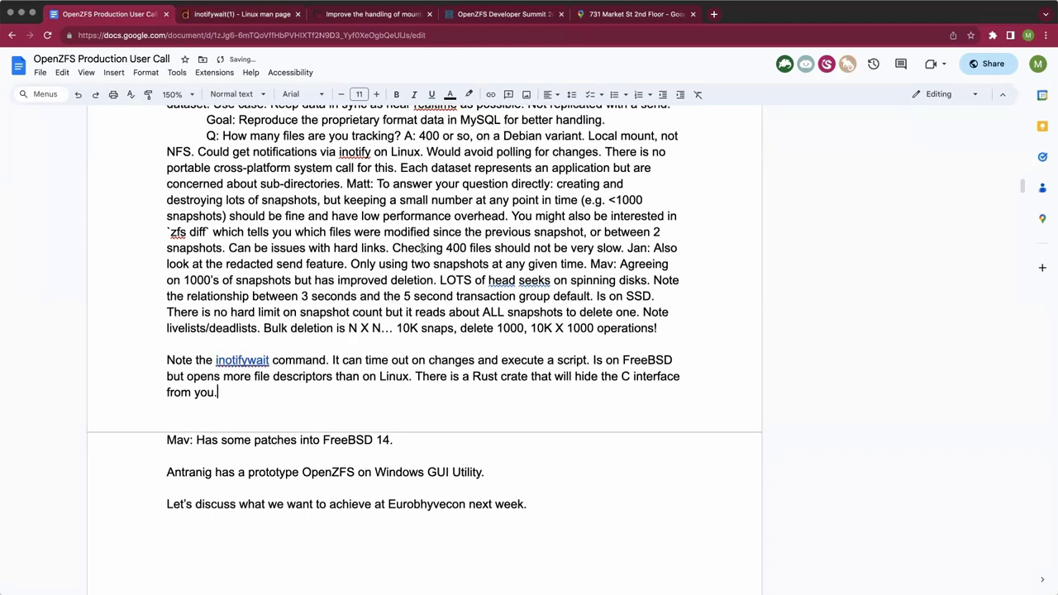
scroll(421, 248, up, 3)
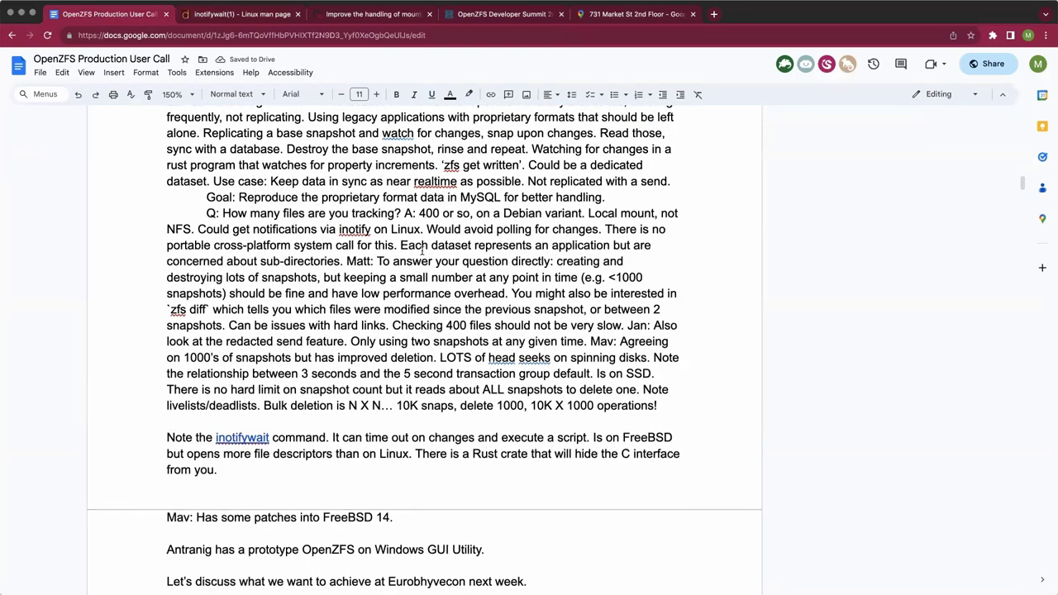
scroll(423, 249, up, 1)
scroll(422, 252, up, 1)
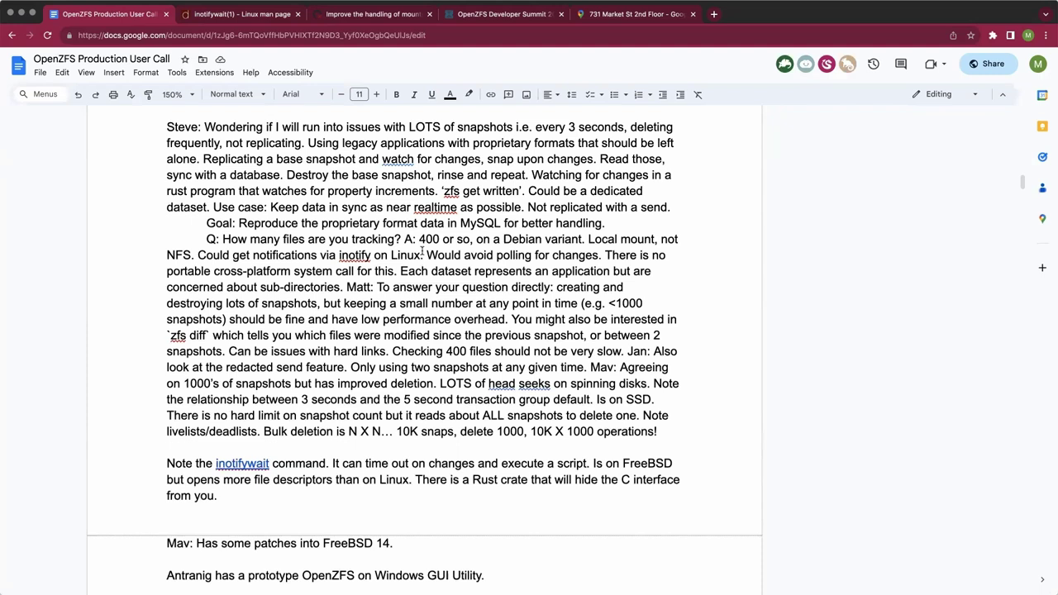
scroll(422, 252, up, 1)
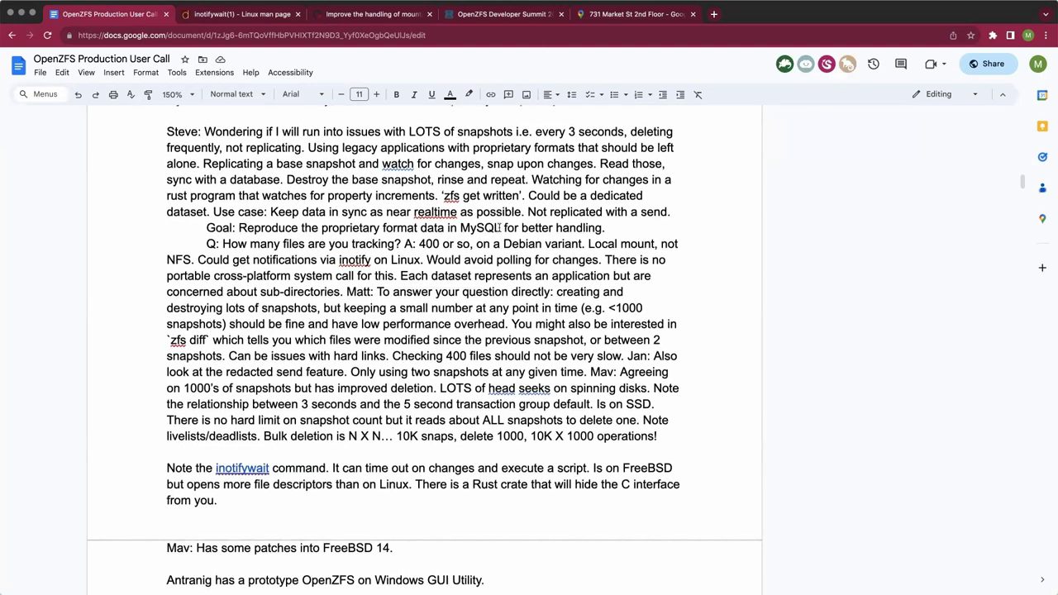
scroll(498, 227, down, 1)
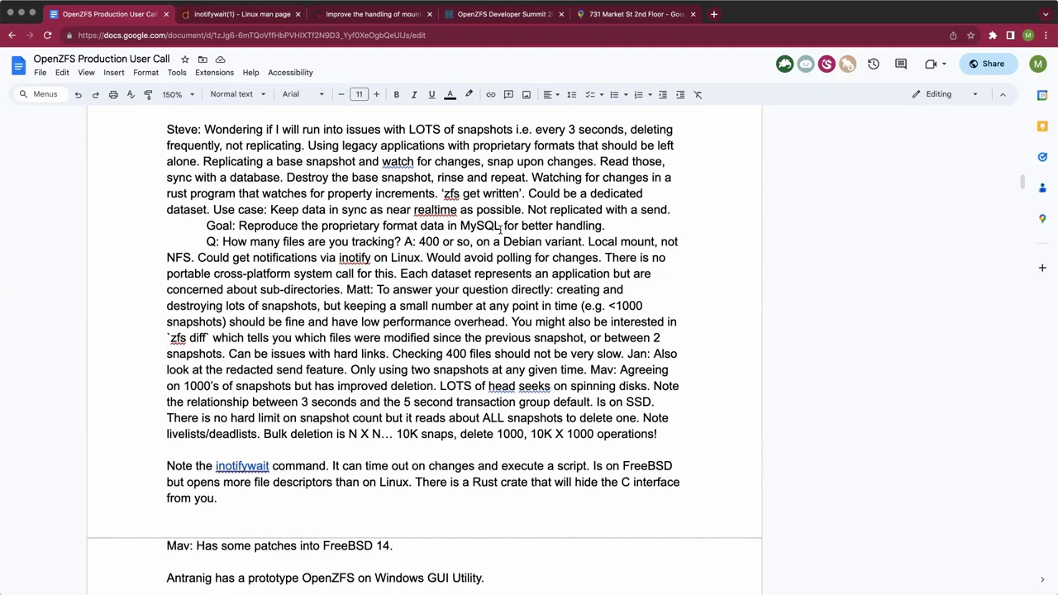
scroll(500, 232, down, 1)
scroll(501, 233, down, 3)
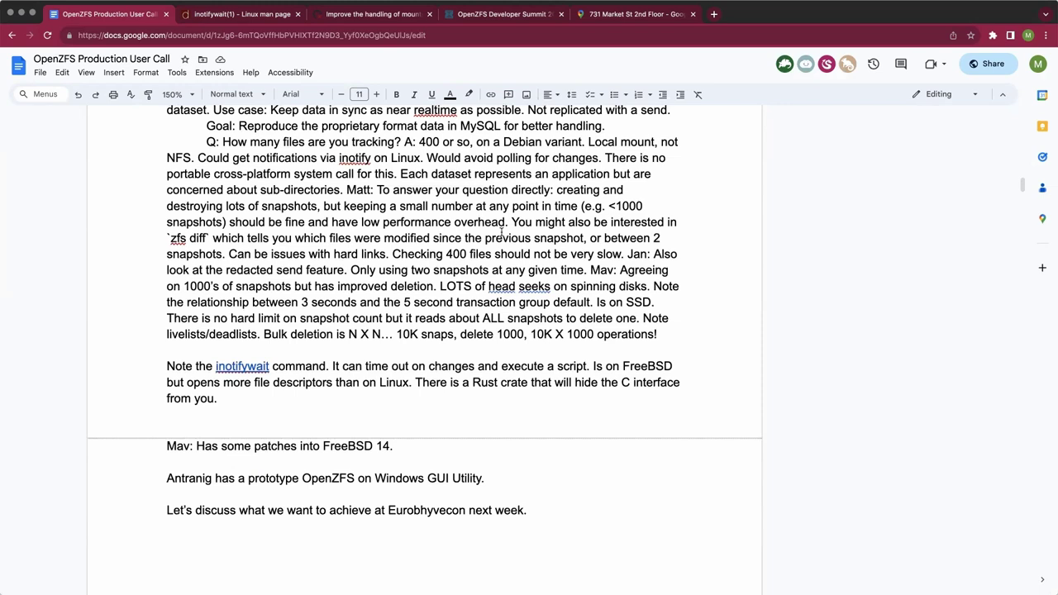
scroll(501, 231, down, 2)
Append "Corner case: If you're too slow for the kernel buffer, you will lose events. Will need" to the inotifywait paragraph
click(400, 361)
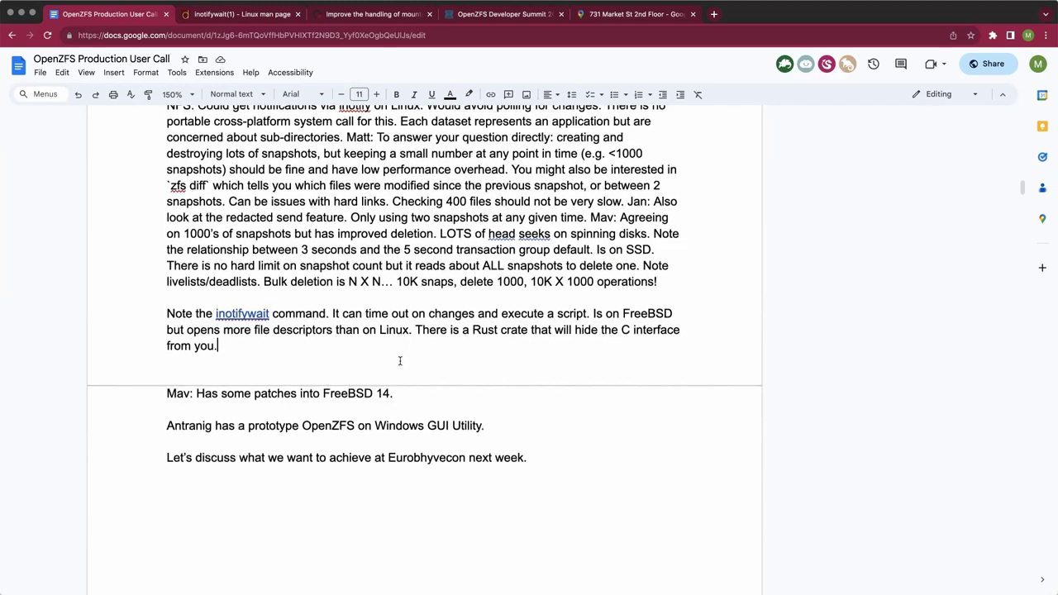
key(Return)
key(Return)
scroll(401, 381, down, 1)
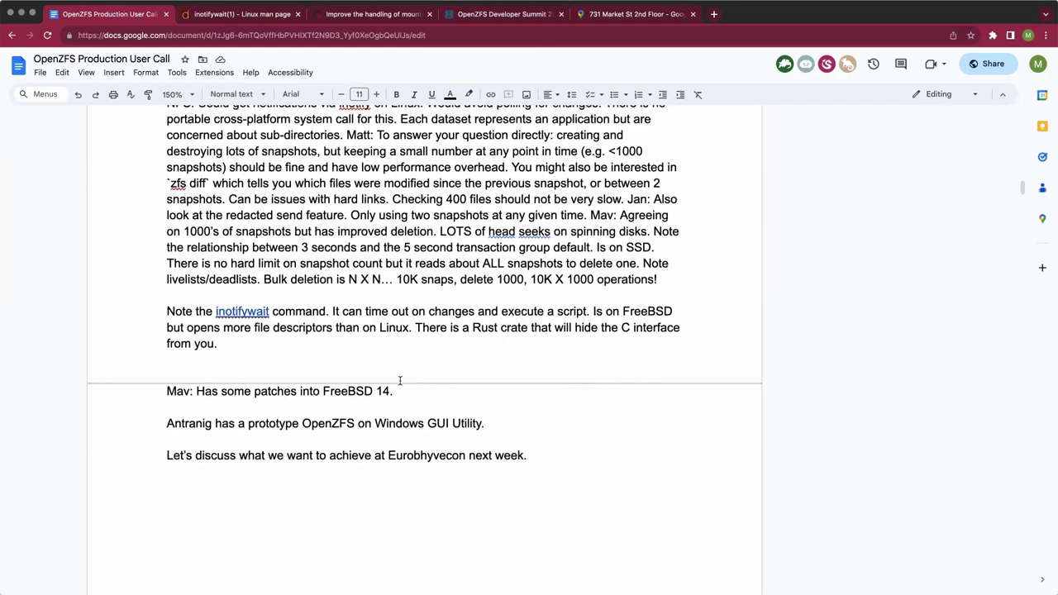
key(Up)
key(BackSpace)
text(Corn)
text(er case: If)
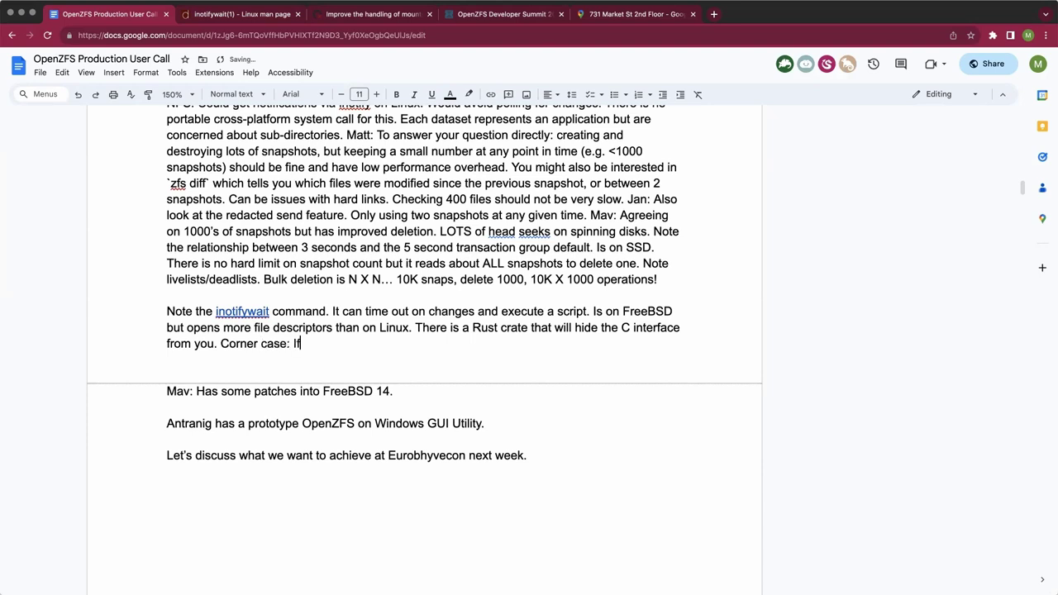
text( you're too slow for th)
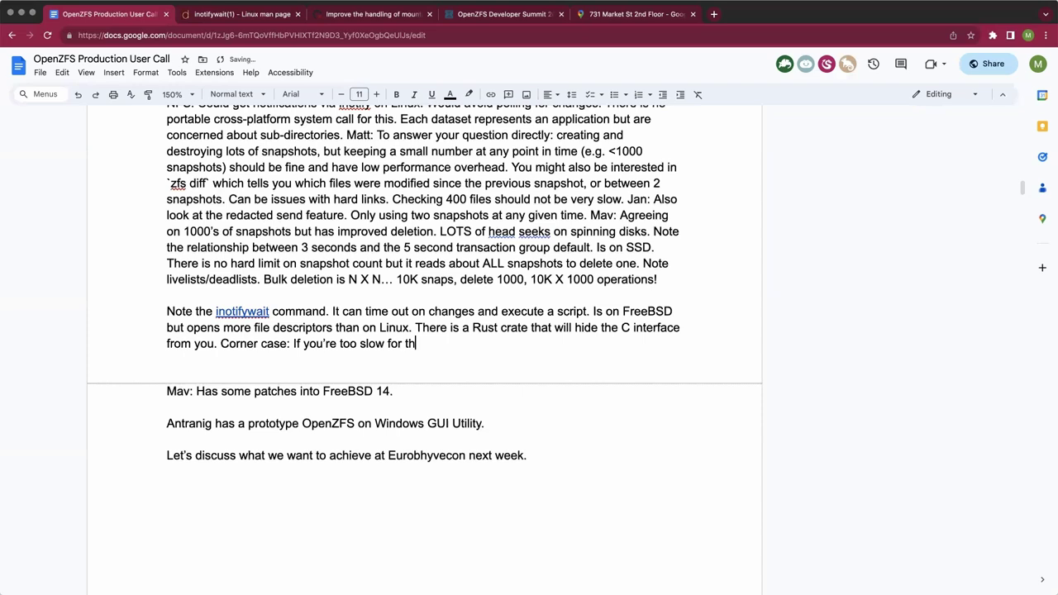
text(e kernel buffer, you will los)
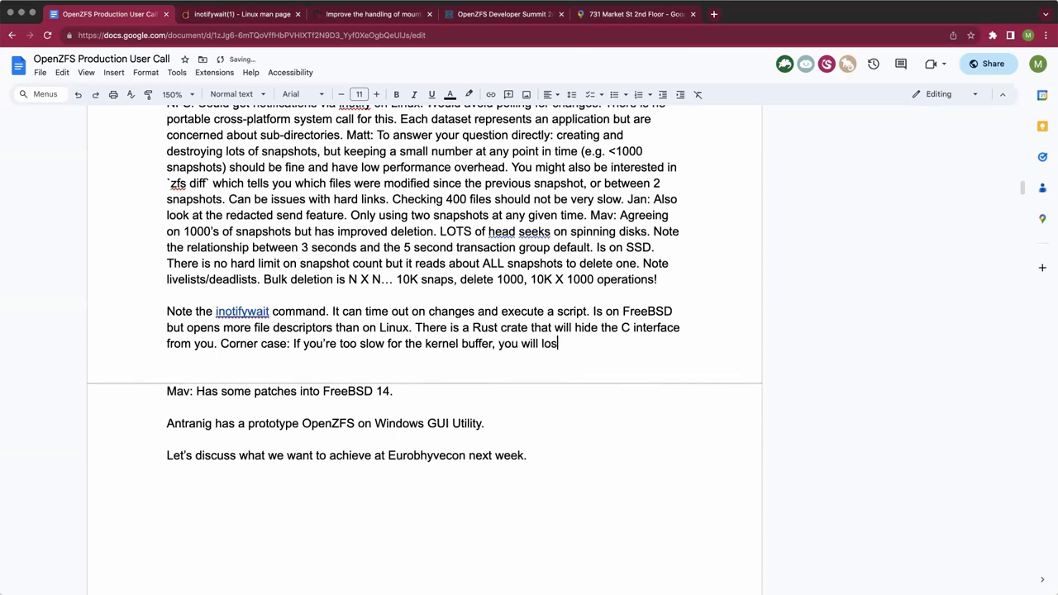
text(e events. Will need )
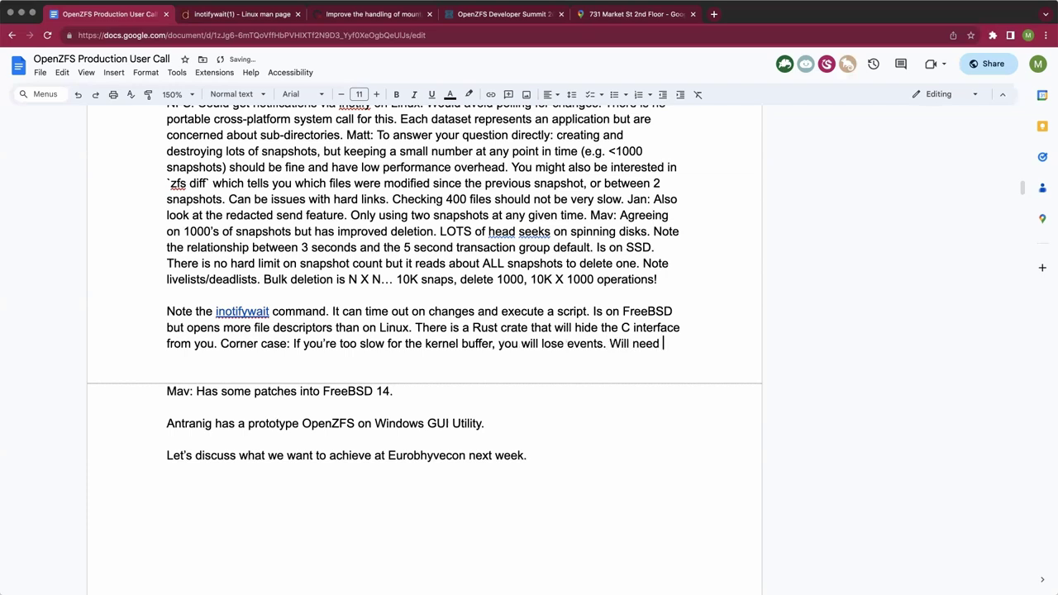
Complete the corner-case note with "an API-level fallback." and remove the extra blank line below the paragraph
text(an )
text(API-l)
text(evel fall)
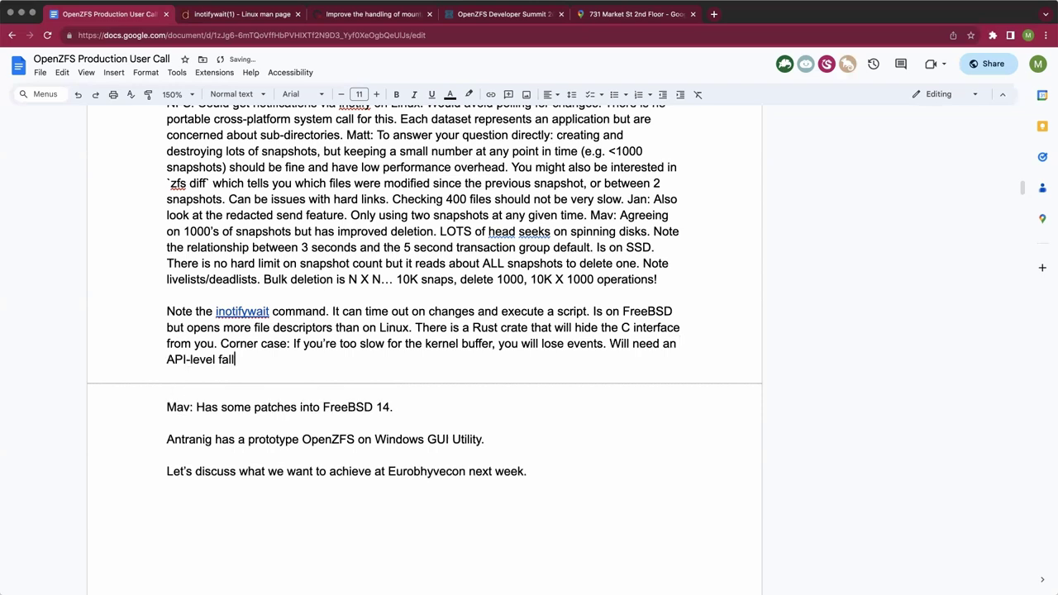
text(back.)
click(381, 392)
key(BackSpace)
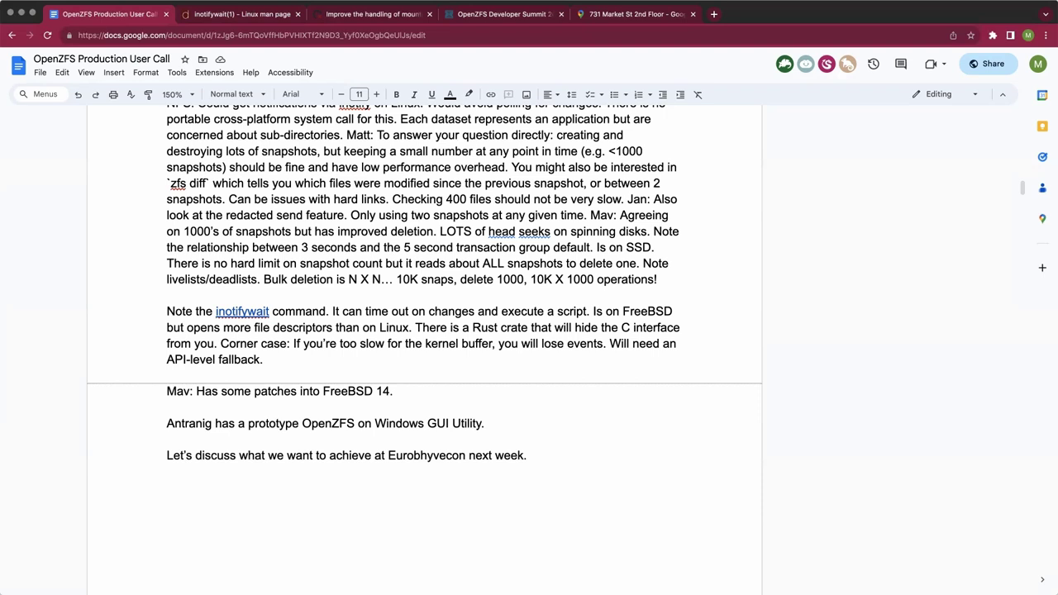
Append a participant's note "Has a Samba notifier for snapshots." to the inotifywait paragraph and remove the extra blank line below it
click(395, 391)
click(489, 354)
text(Mav: Has a )
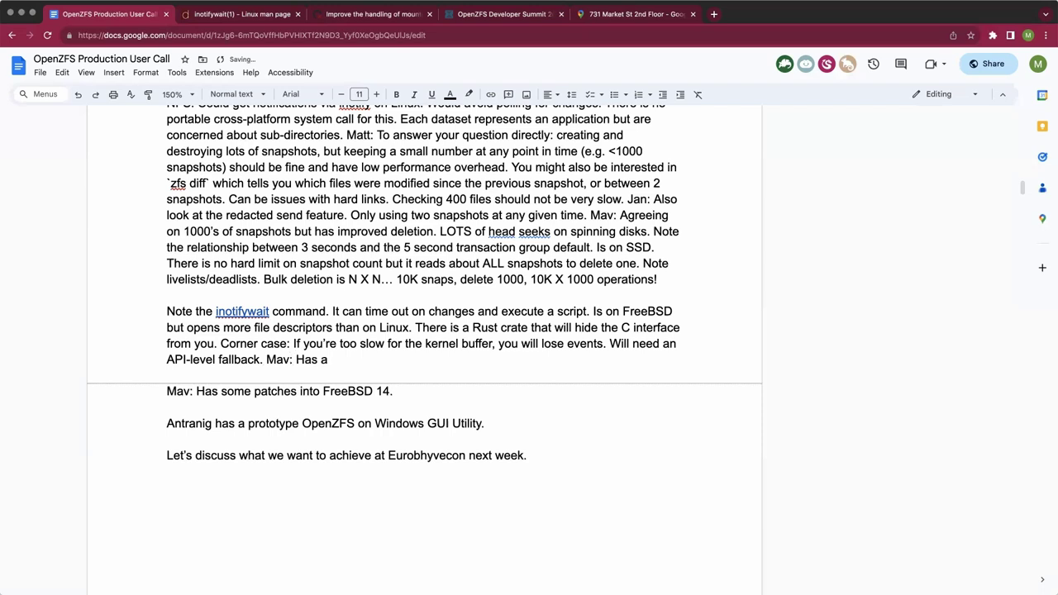
text(Samba notifier for snapsh)
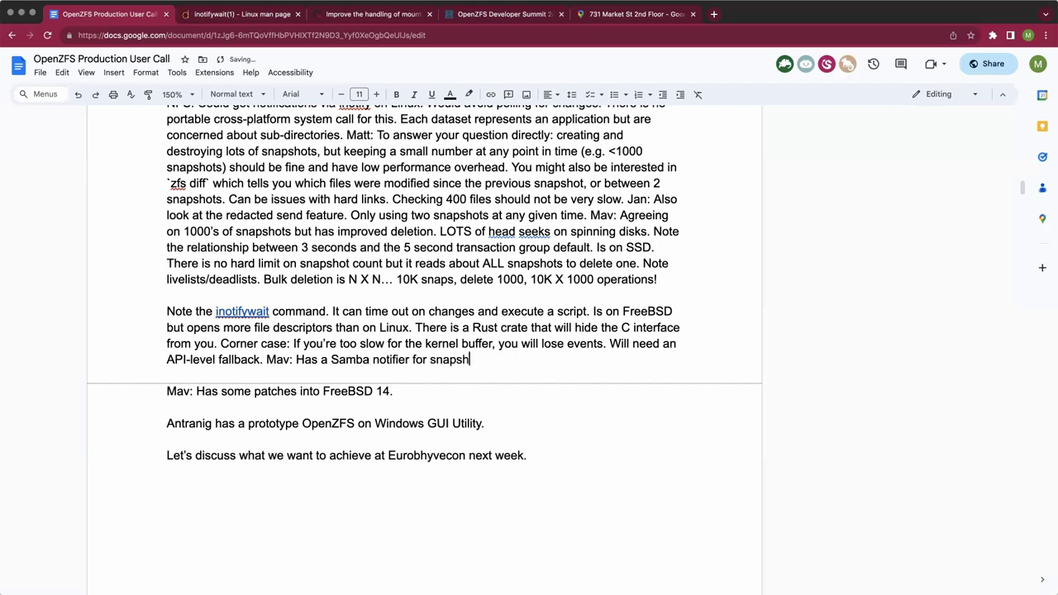
text(ots.)
key(BackSpace)
key(Return)
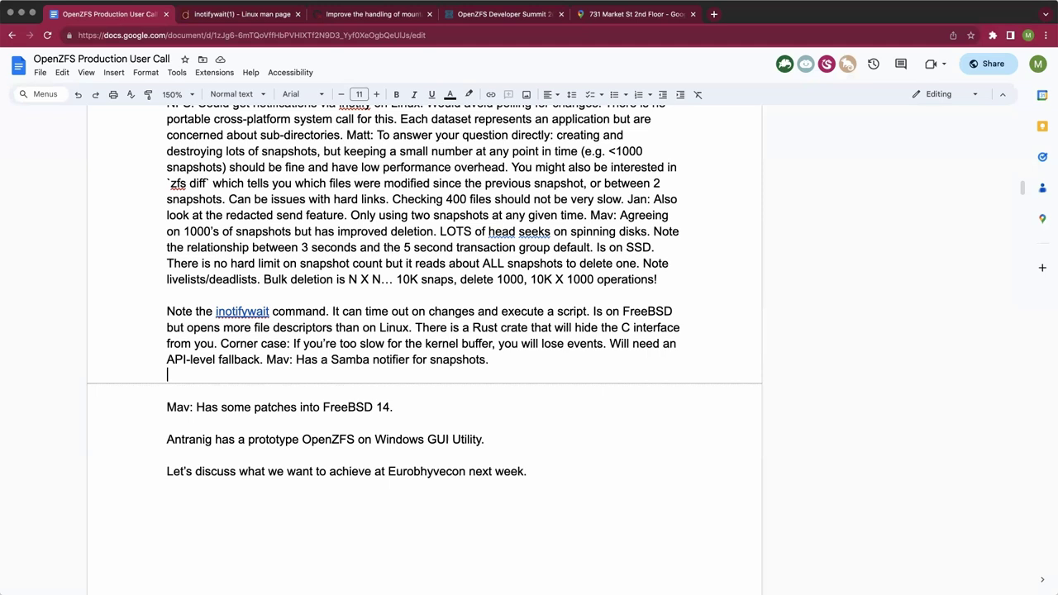
key(BackSpace)
scroll(450, 372, down, 1)
scroll(450, 374, down, 1)
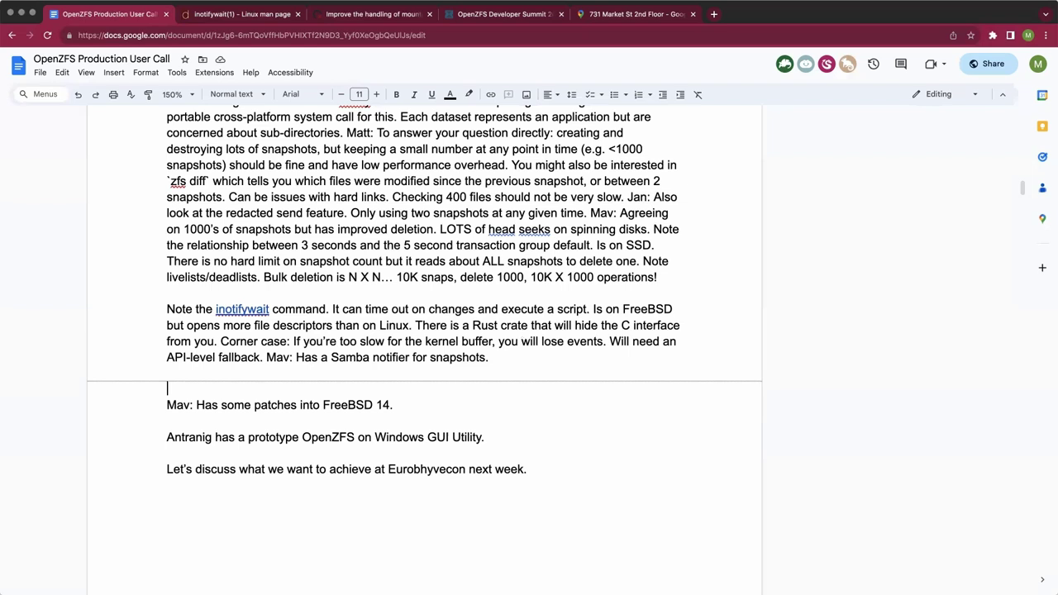
key(BackSpace)
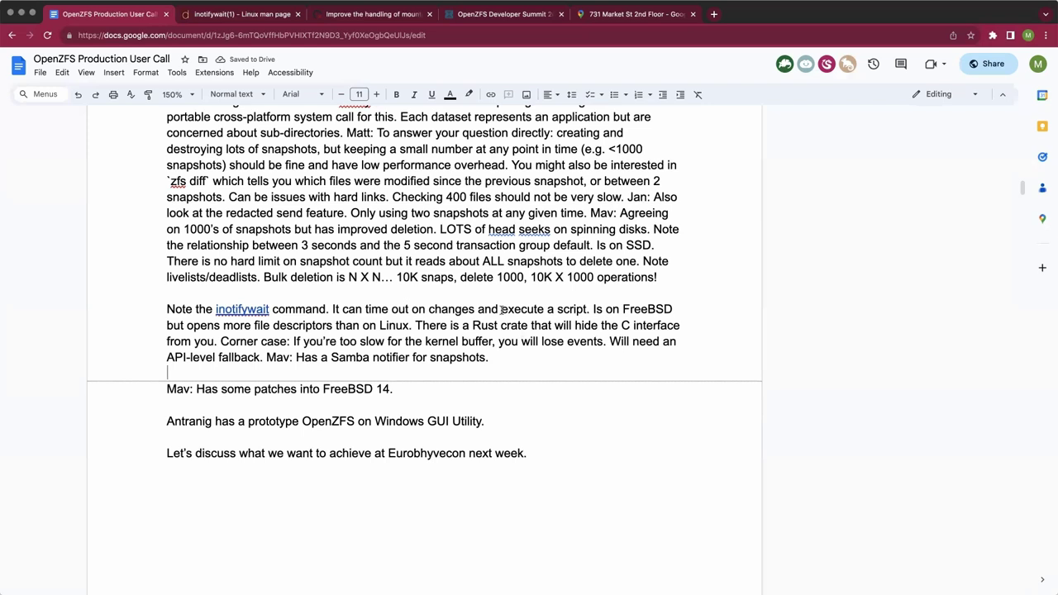
Extend the FreeBSD 14 patches note with "Addressed several reports last week related to his ZIL work when 14 branched. No complaints yet."
scroll(502, 313, down, 2)
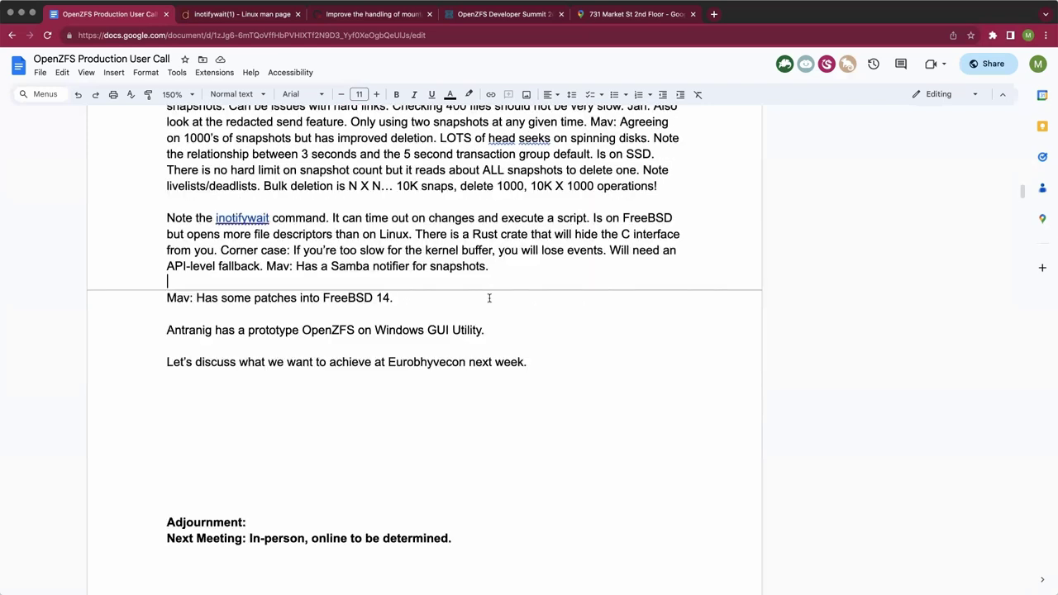
click(490, 298)
text(Addressed severa)
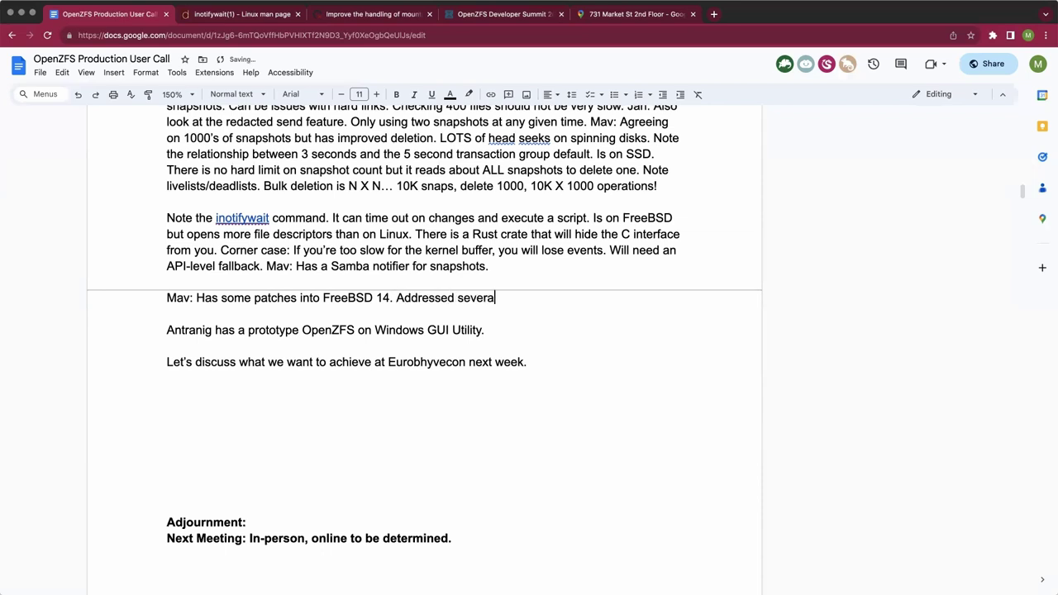
text(l reports al)
key(BackSpace)
key(BackSpace)
text(last week)
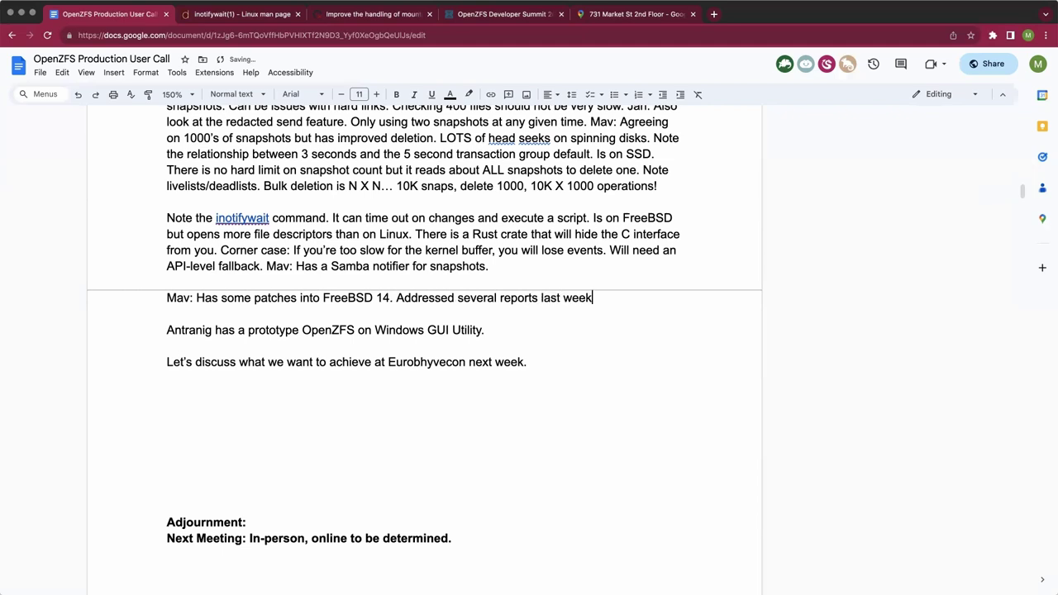
text( related to his ZIL)
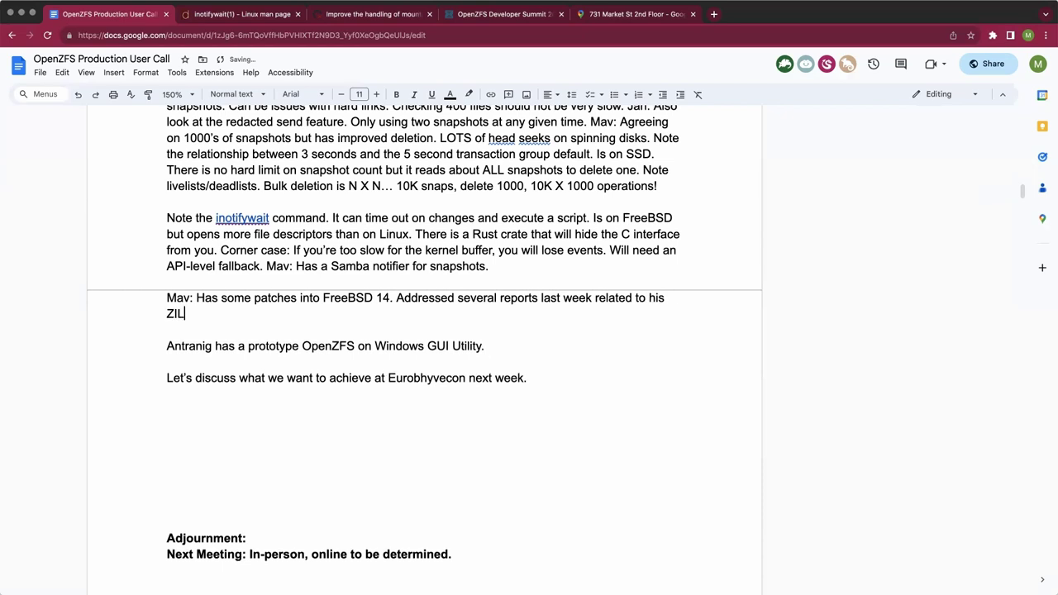
text( work when 14 branched.)
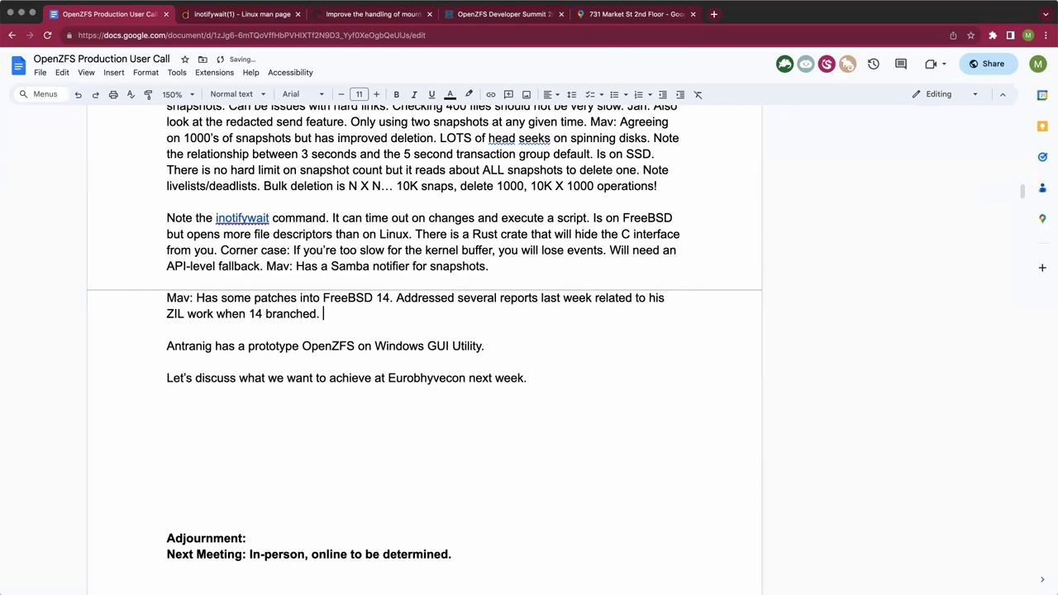
text(No complaints yet.)
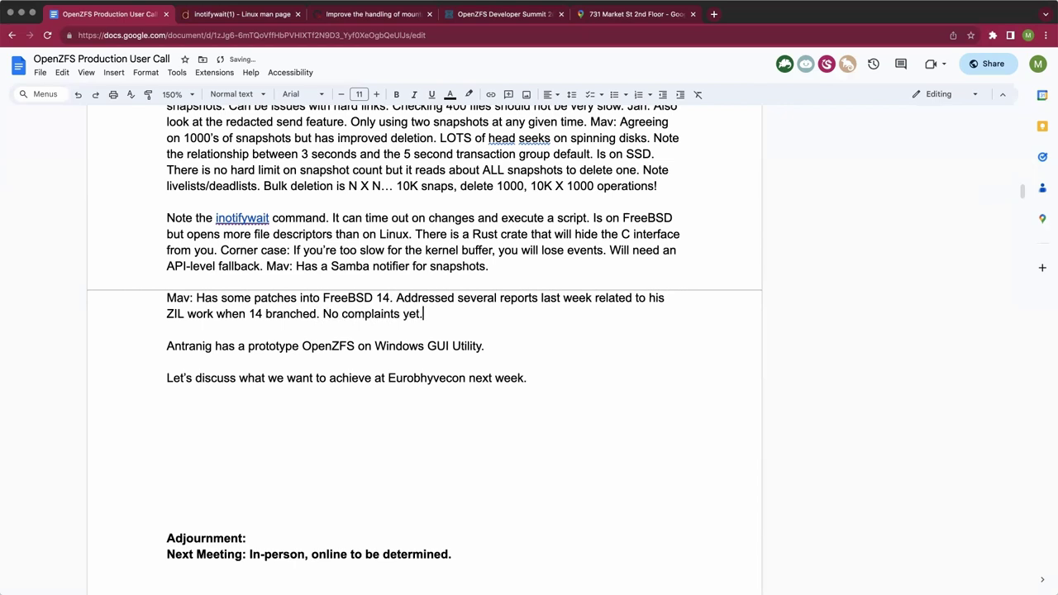
key(Return)
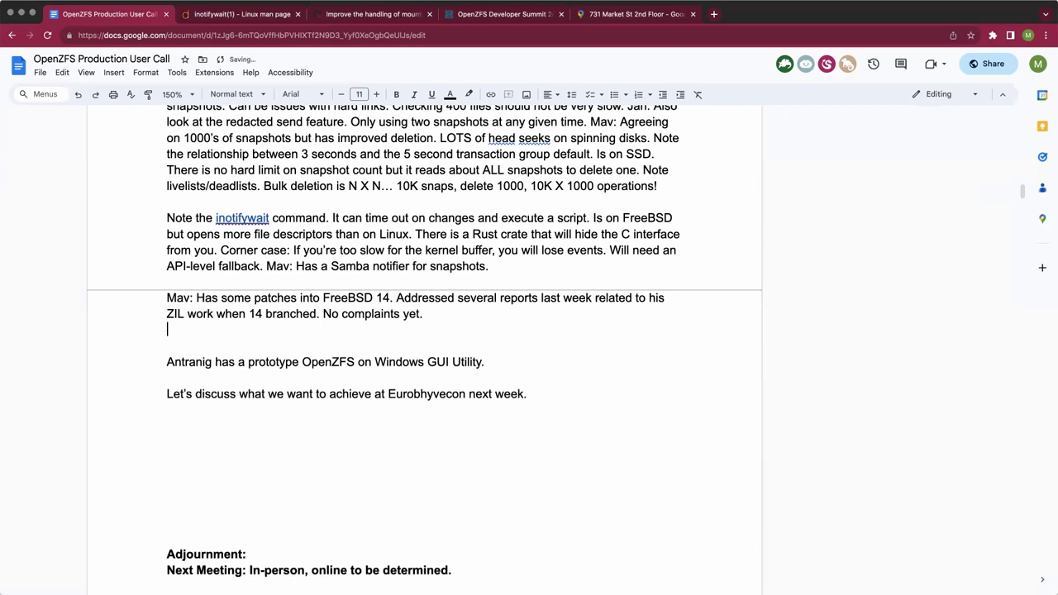
Append "Hopefully 2.2 RC4 will be tagged soon." to the FreeBSD 14 patches note
click(423, 314)
text(Hopefully RC)
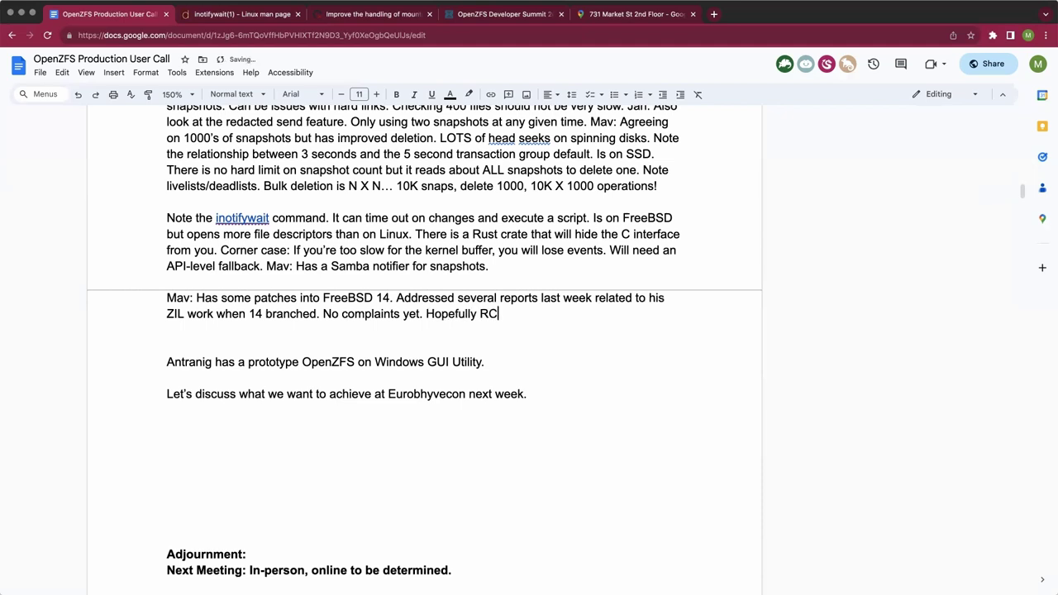
text(4 will be tagged soon.)
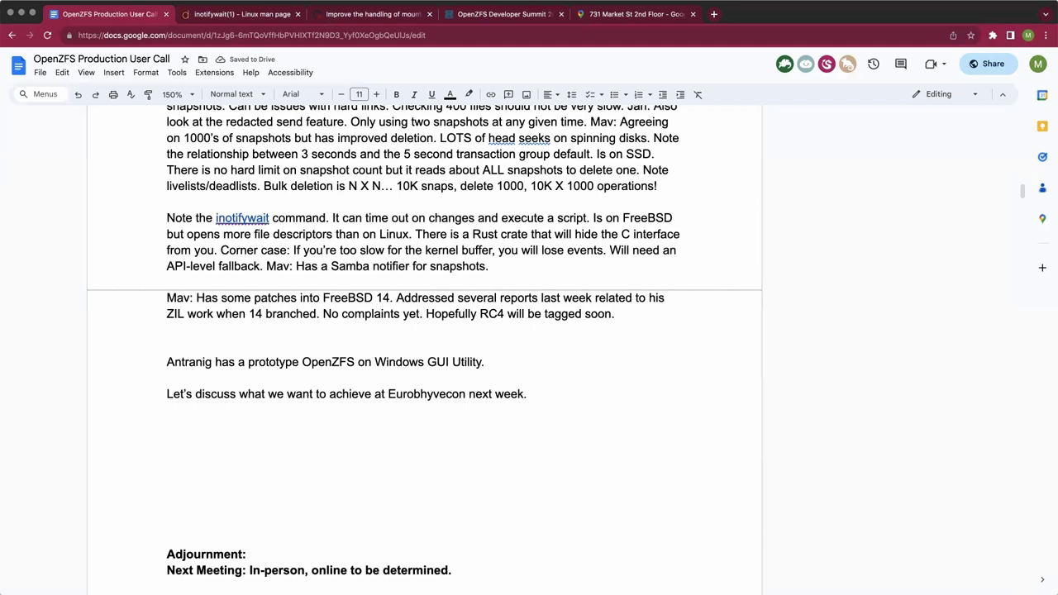
key(BackSpace)
text(.)
click(481, 314)
text(2.2)
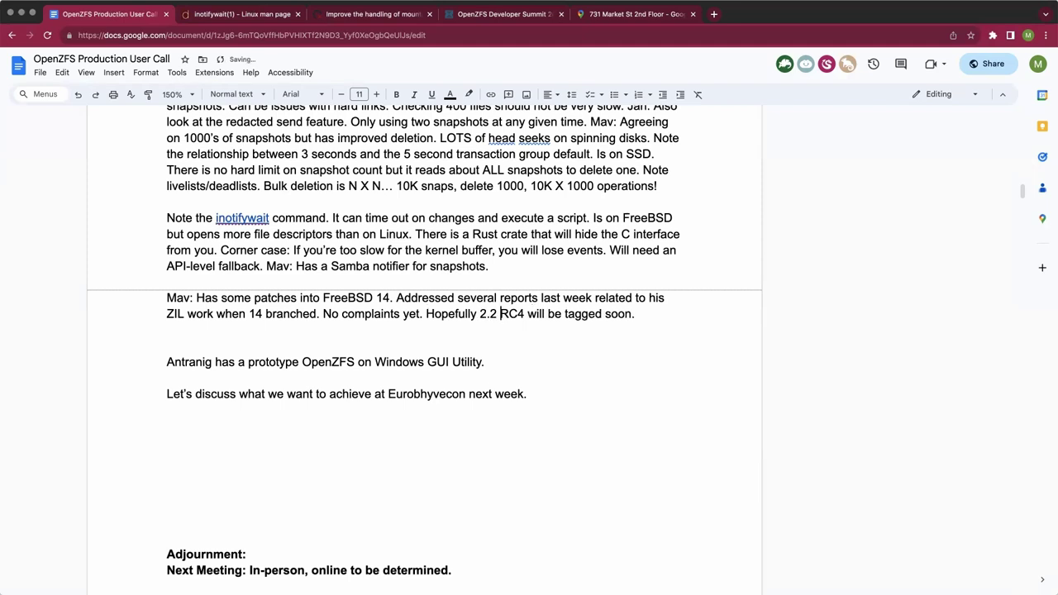
click(635, 314)
Link the words "Rust crate" in the inotifywait paragraph to the copied web address
click(354, 236)
double_click(522, 234)
shift+click(475, 234)
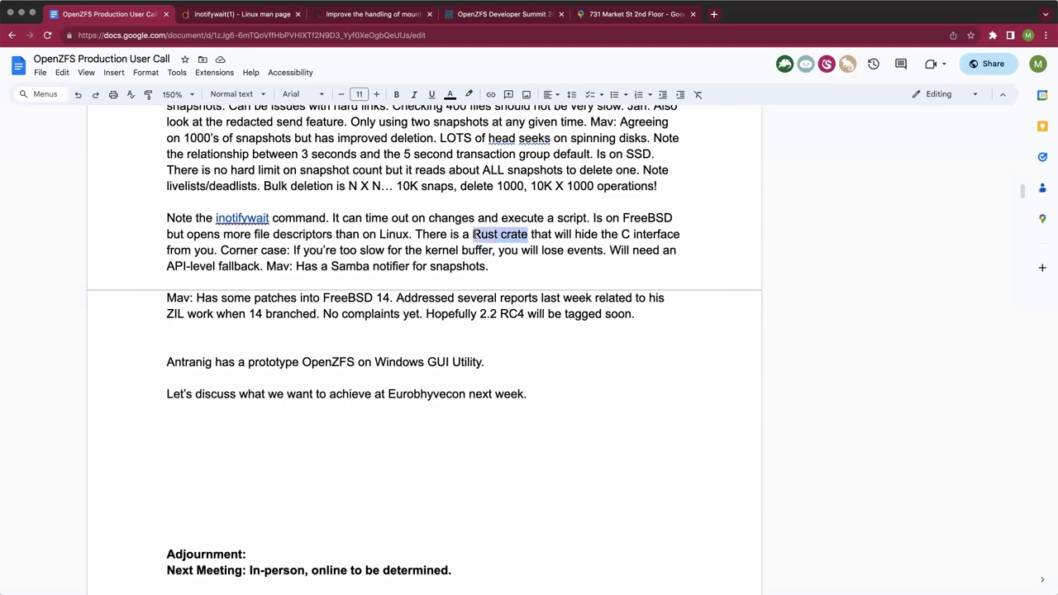
key(super+v)
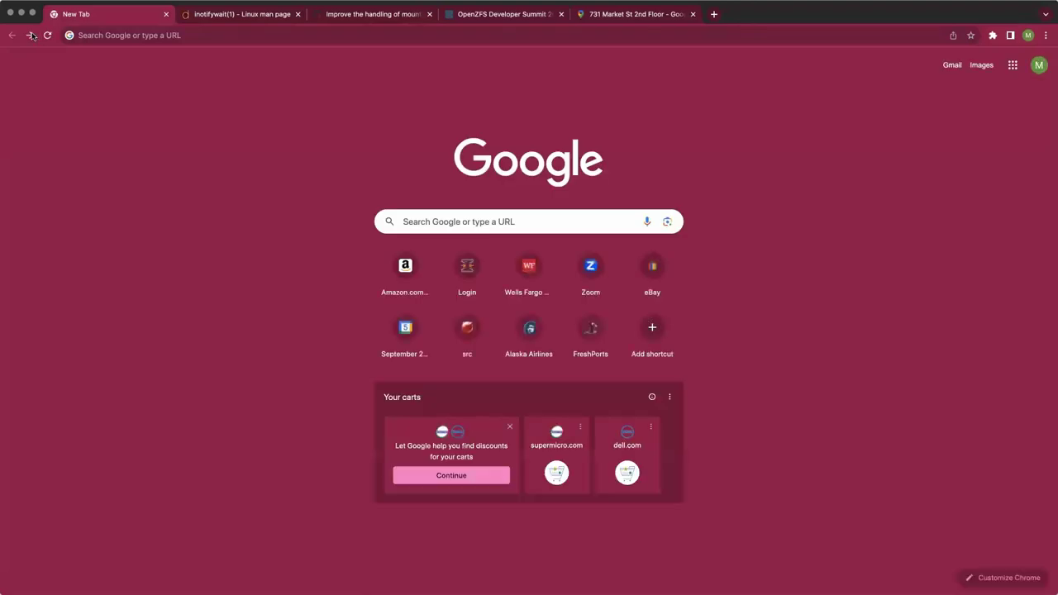
Return to the notes document, set its zoom to 150%, and go back to the FreeBSD 14 notes
click(30, 36)
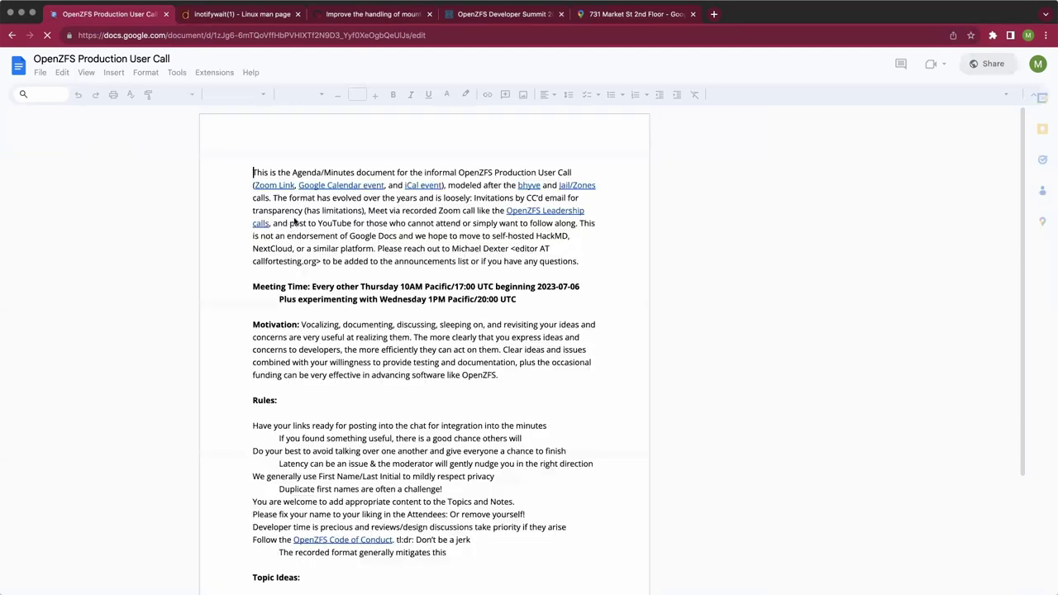
scroll(273, 219, down, 15)
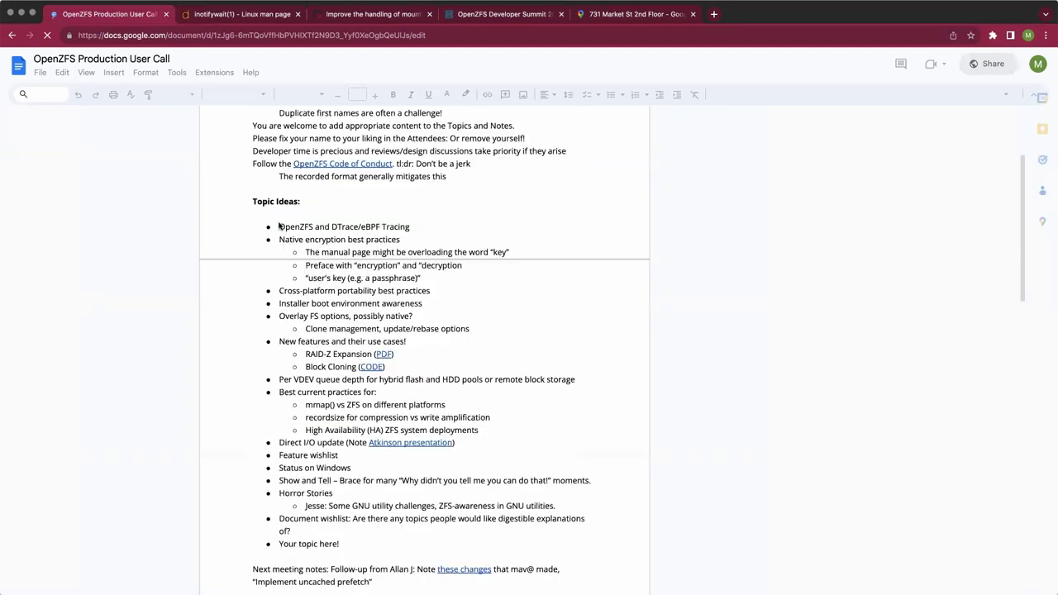
scroll(261, 220, down, 2)
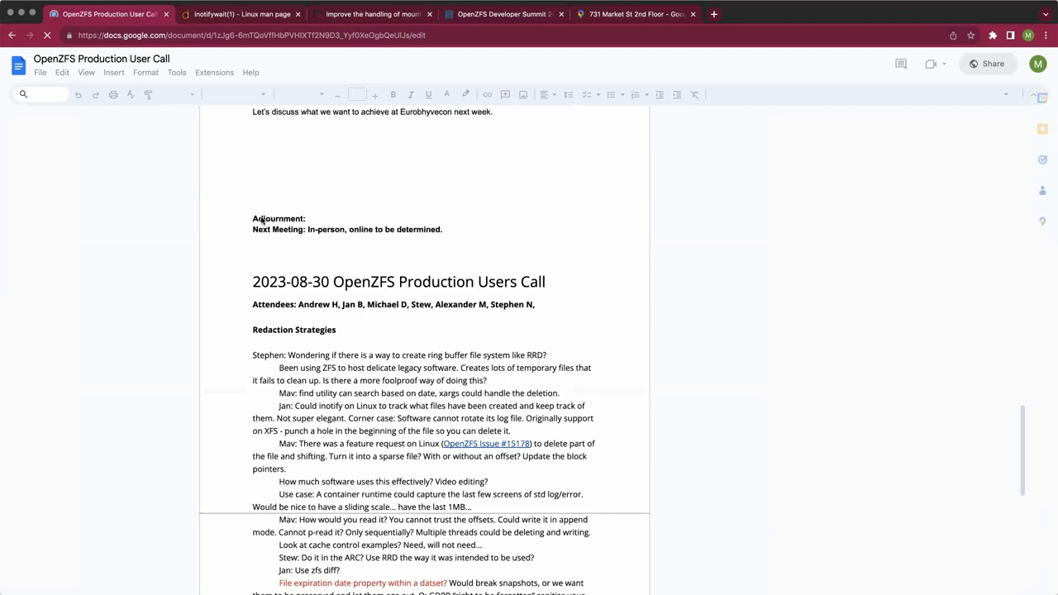
scroll(261, 220, down, 15)
scroll(262, 217, down, 3)
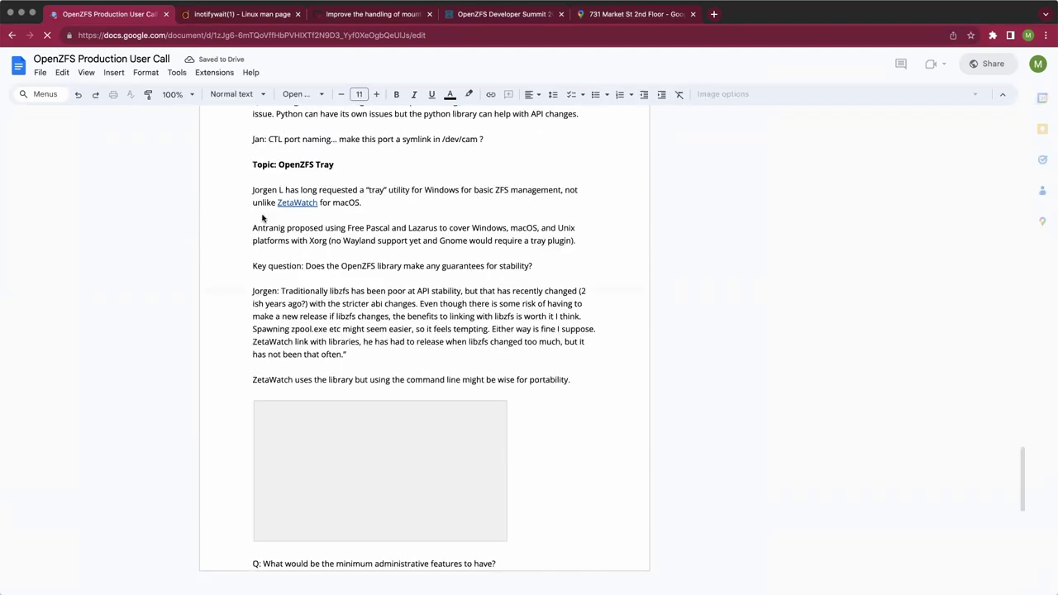
scroll(262, 218, up, 12)
scroll(262, 217, up, 10)
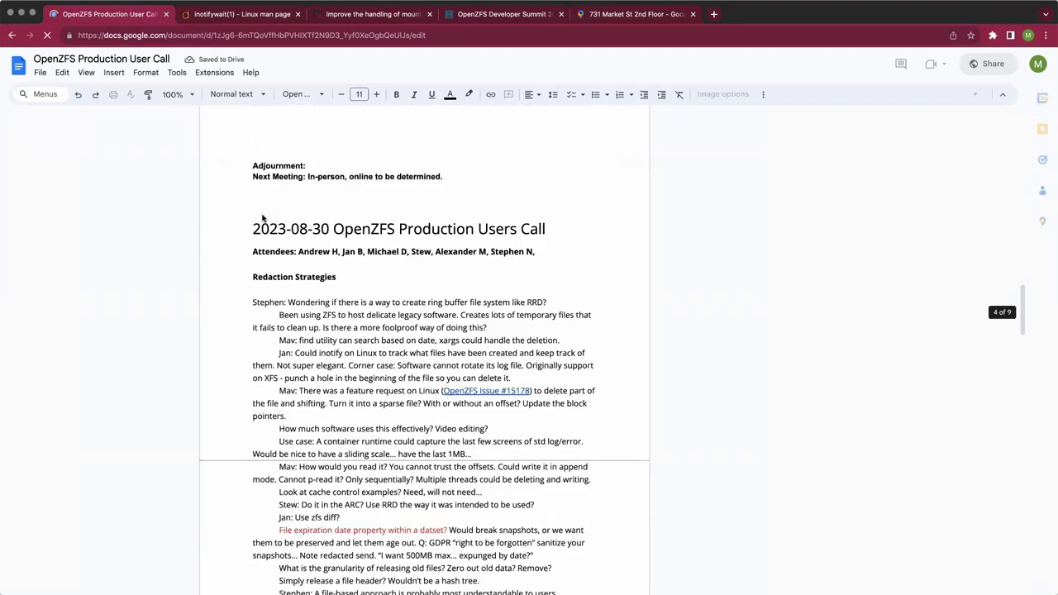
scroll(258, 208, up, 11)
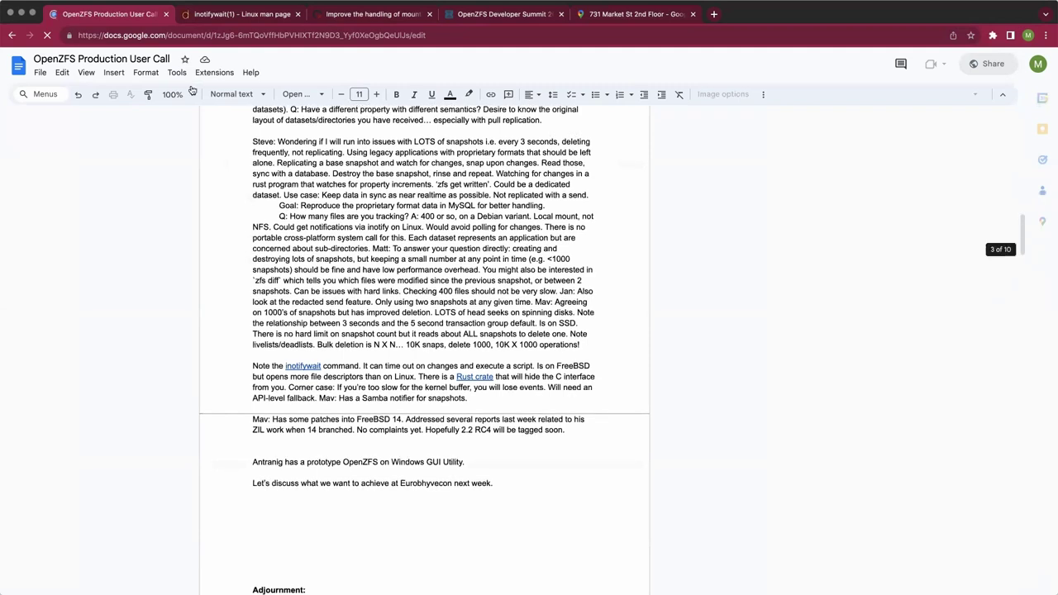
click(176, 95)
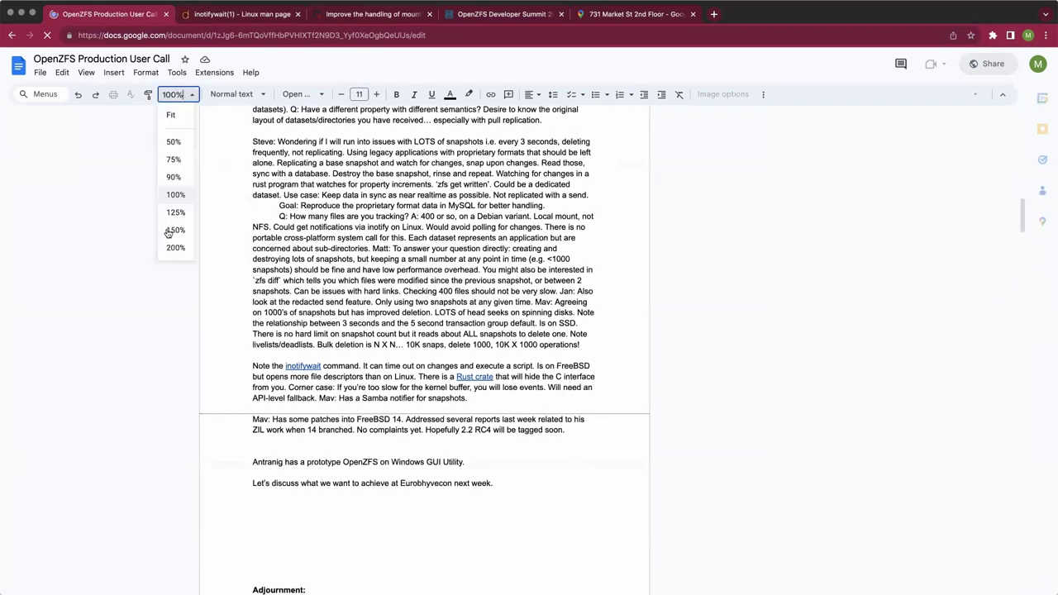
click(176, 230)
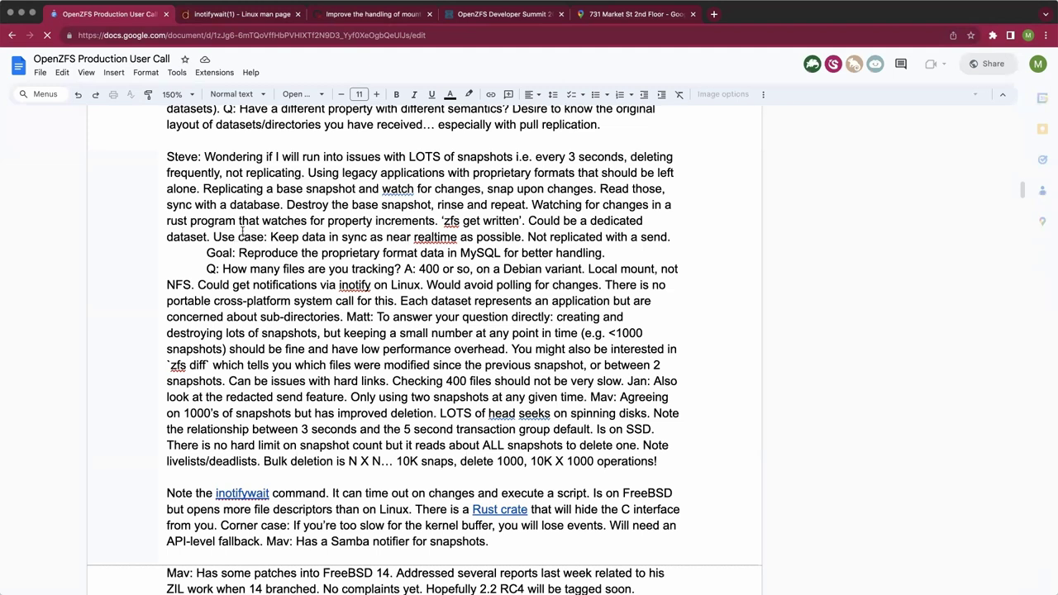
scroll(242, 231, down, 5)
scroll(281, 234, down, 2)
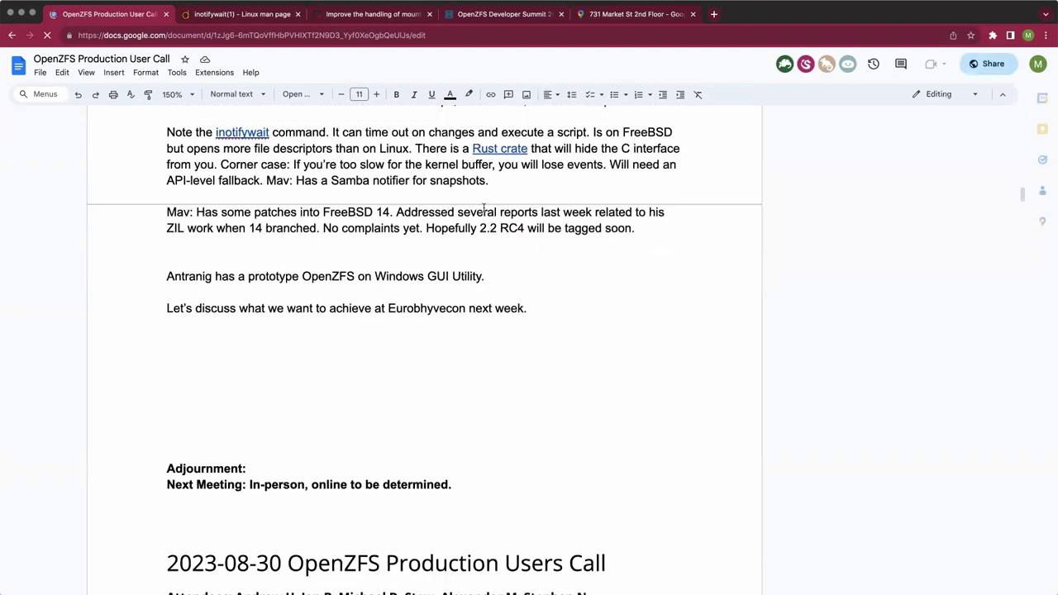
Remove the extra blank line between the FreeBSD 14 note and the OpenZFS on Windows GUI Utility line
click(648, 224)
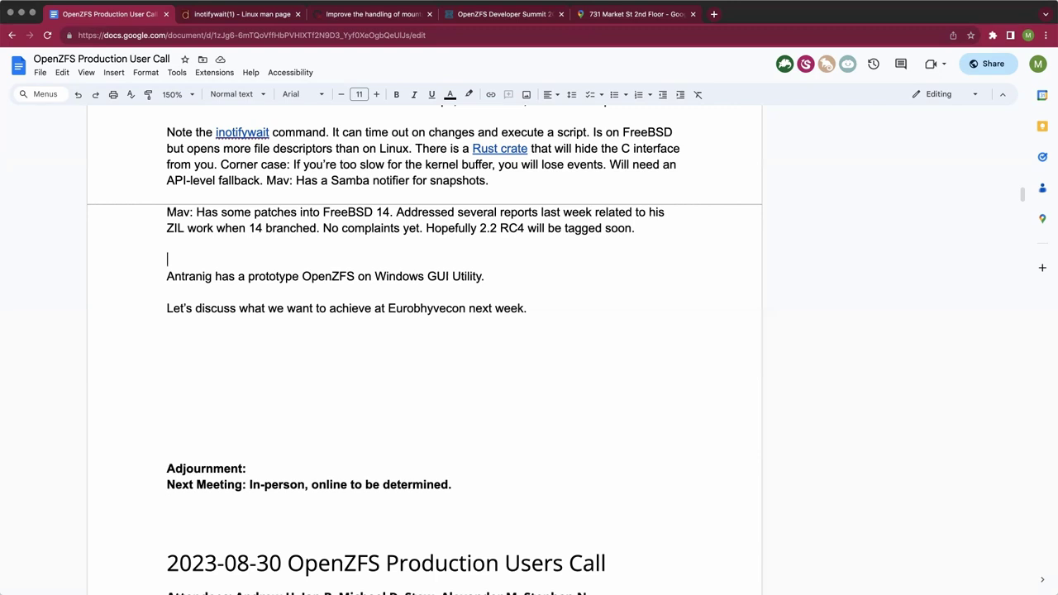
click(167, 243)
click(486, 276)
click(167, 260)
drag(496, 228, 486, 228)
click(646, 226)
click(560, 259)
key(BackSpace)
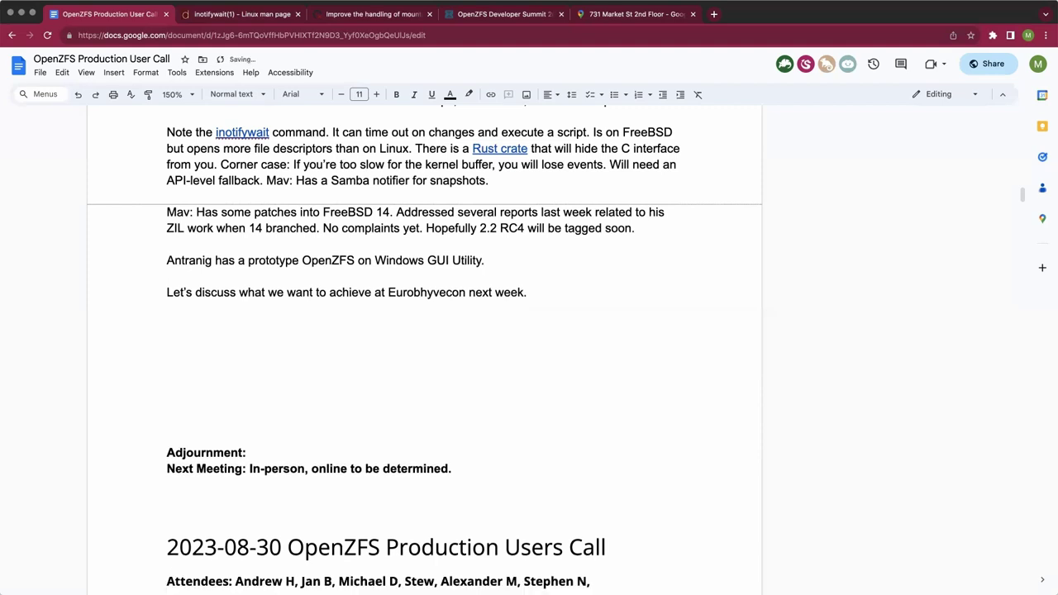
Move the line "Let's discuss what we want to achieve at Eurobhyvecon next week." above the OpenZFS on Windows GUI Utility line
key(shift+Down)
key(super+c)
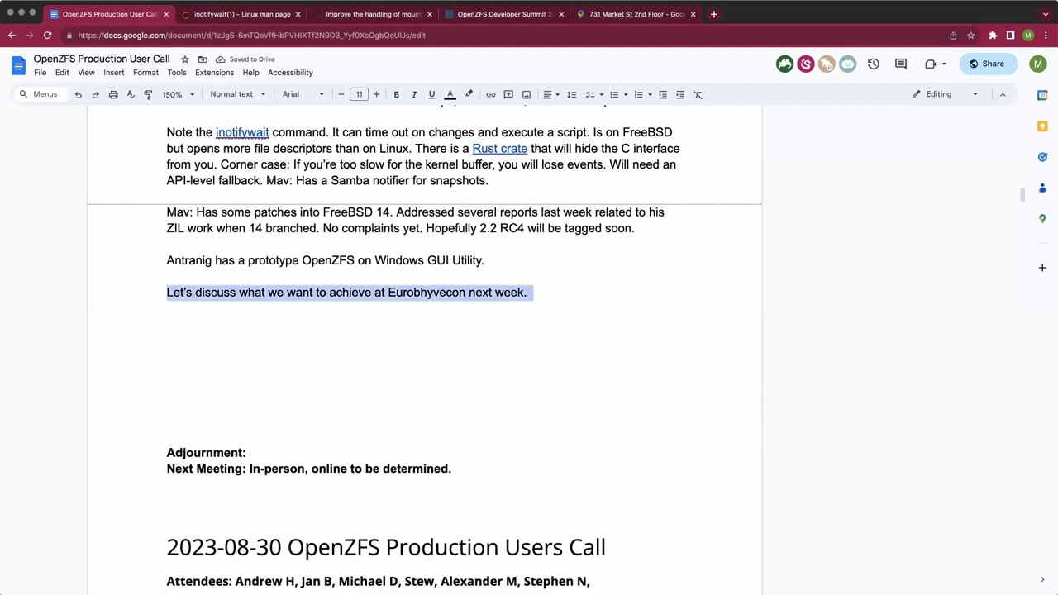
key(BackSpace)
key(Return)
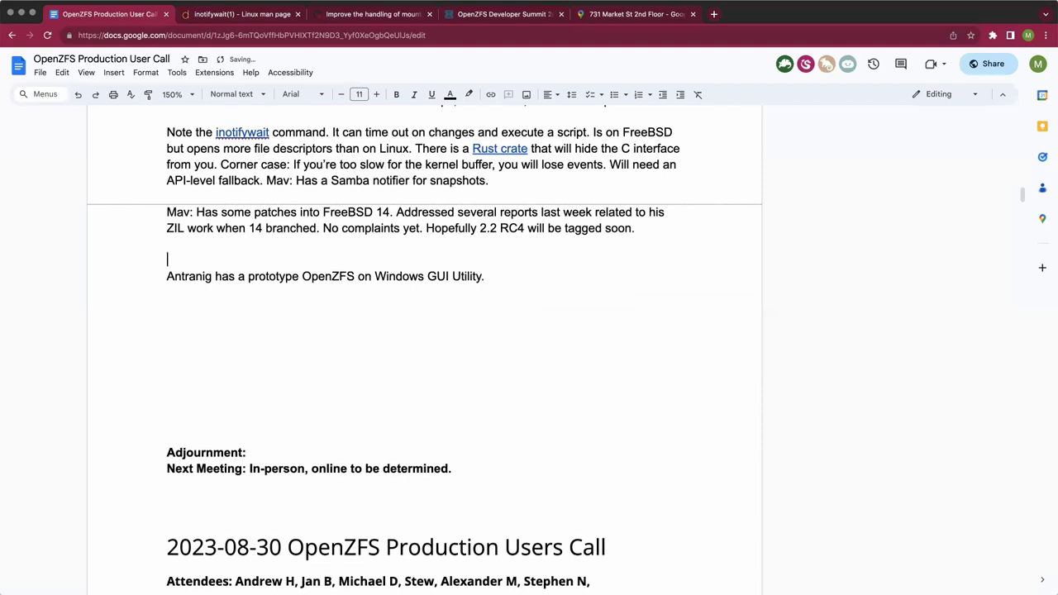
key(super+v)
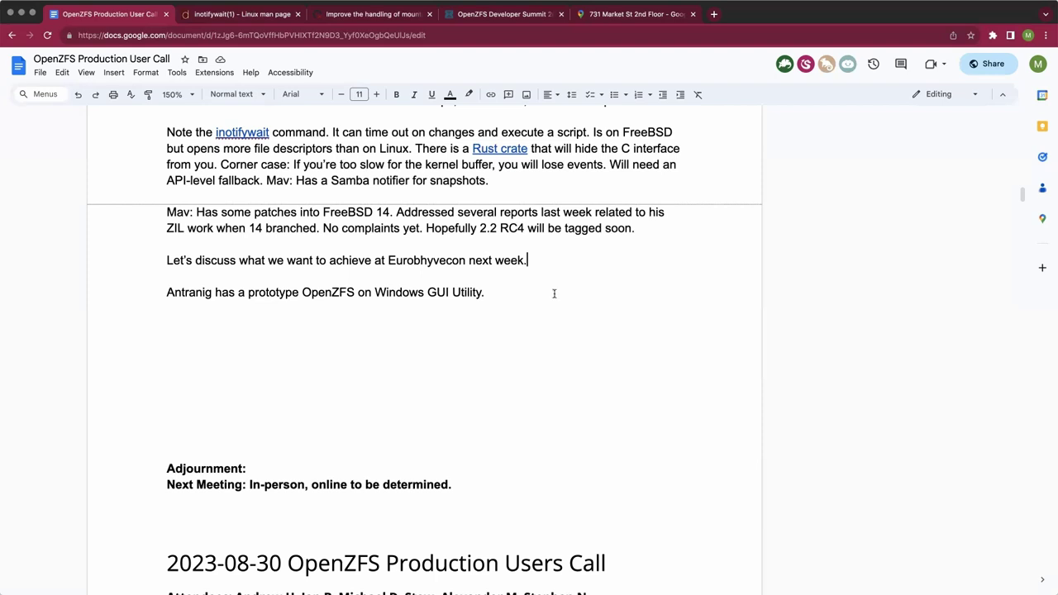
Delete the surplus blank lines between the OpenZFS on Windows GUI Utility line and the Adjournment heading
click(536, 326)
double_click(169, 405)
key(BackSpace)
key(BackSpace)
key(BackSpace)
key(BackSpace)
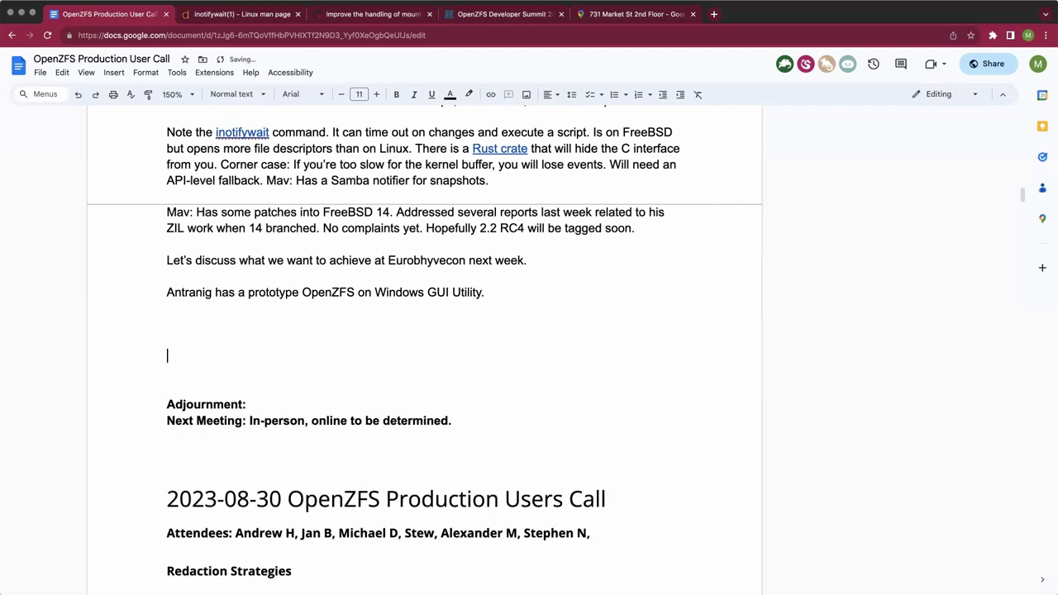
key(BackSpace)
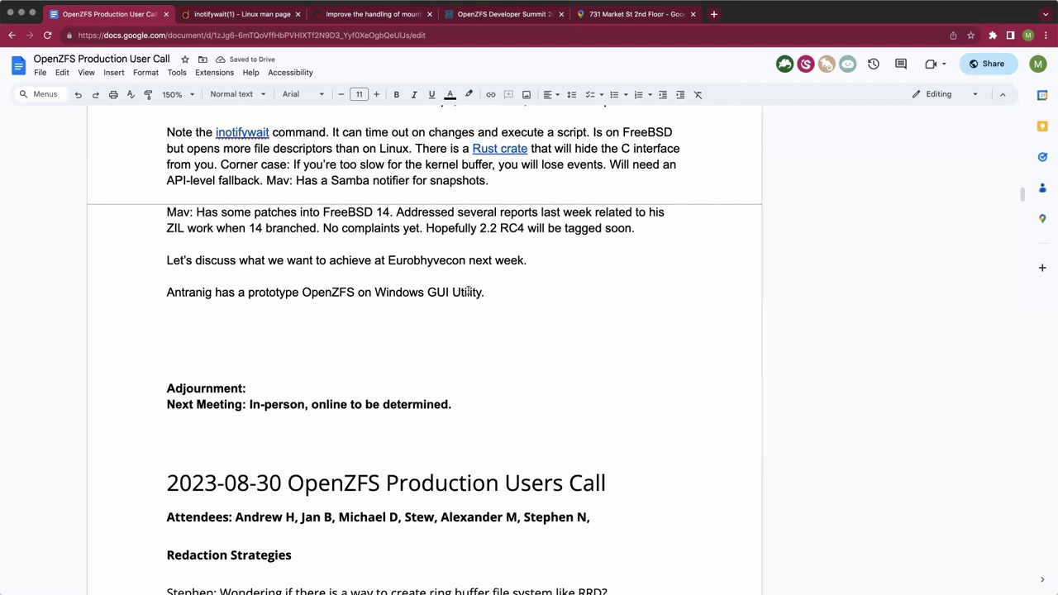
scroll(468, 291, down, 3)
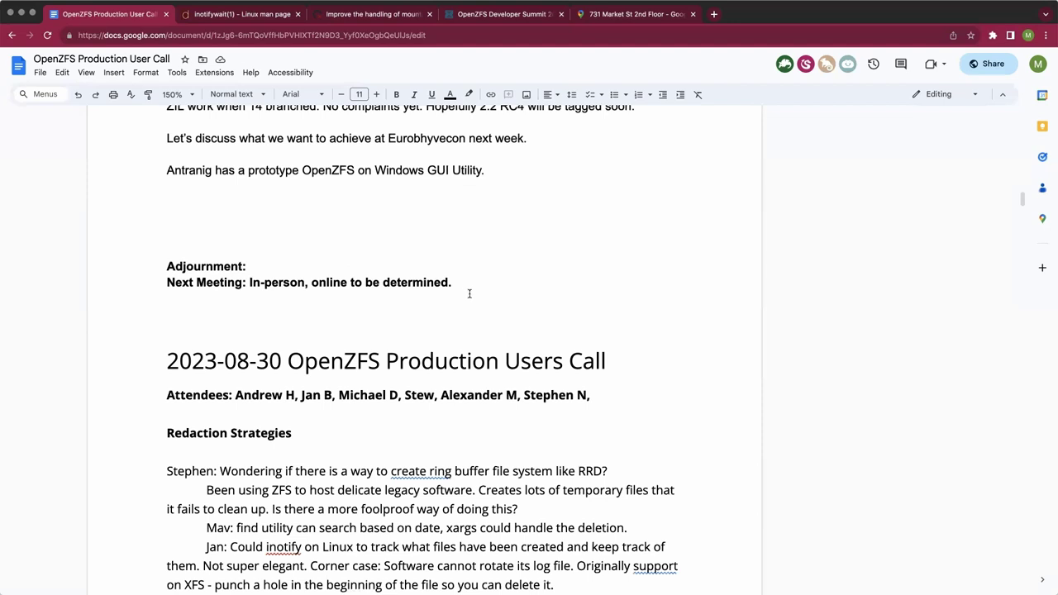
scroll(469, 293, down, 1)
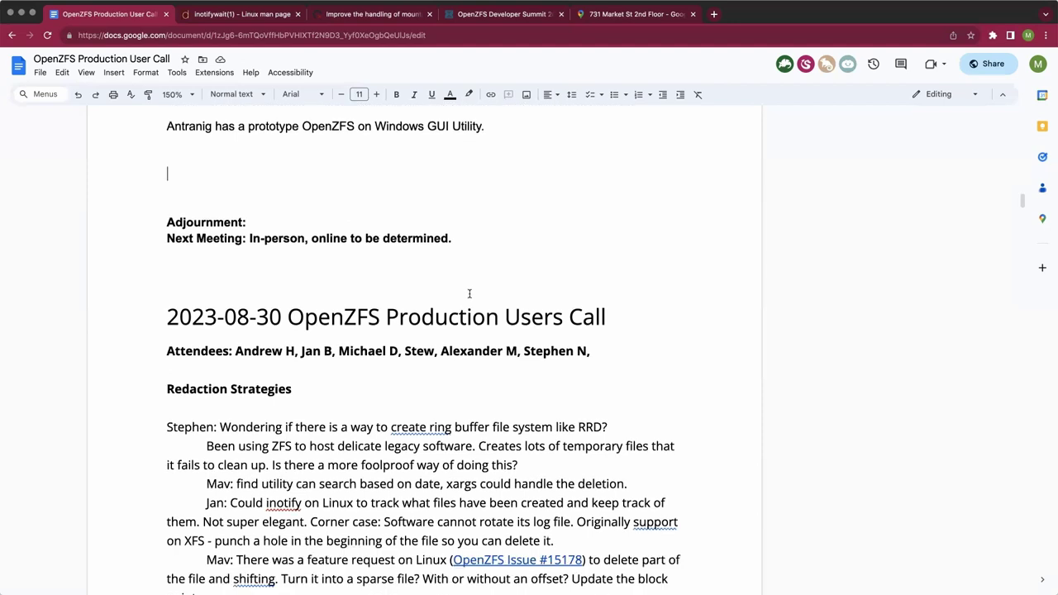
Review the 2023-08-30 call notes down to the OpenZFS Tray topic and its ZetaWatch screenshot
scroll(469, 293, down, 3)
scroll(468, 293, down, 2)
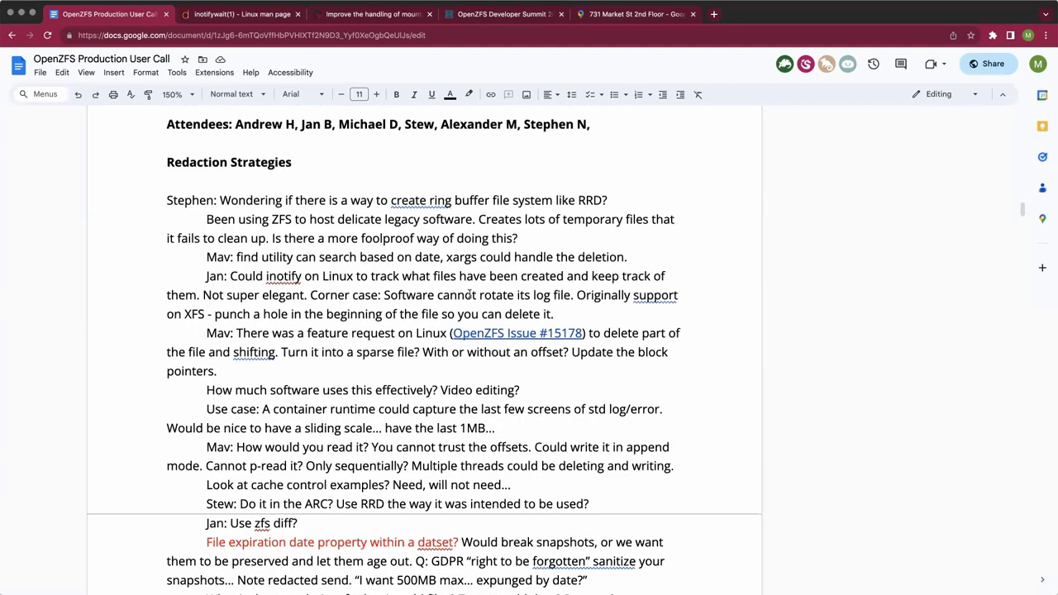
scroll(468, 294, down, 3)
scroll(469, 294, down, 10)
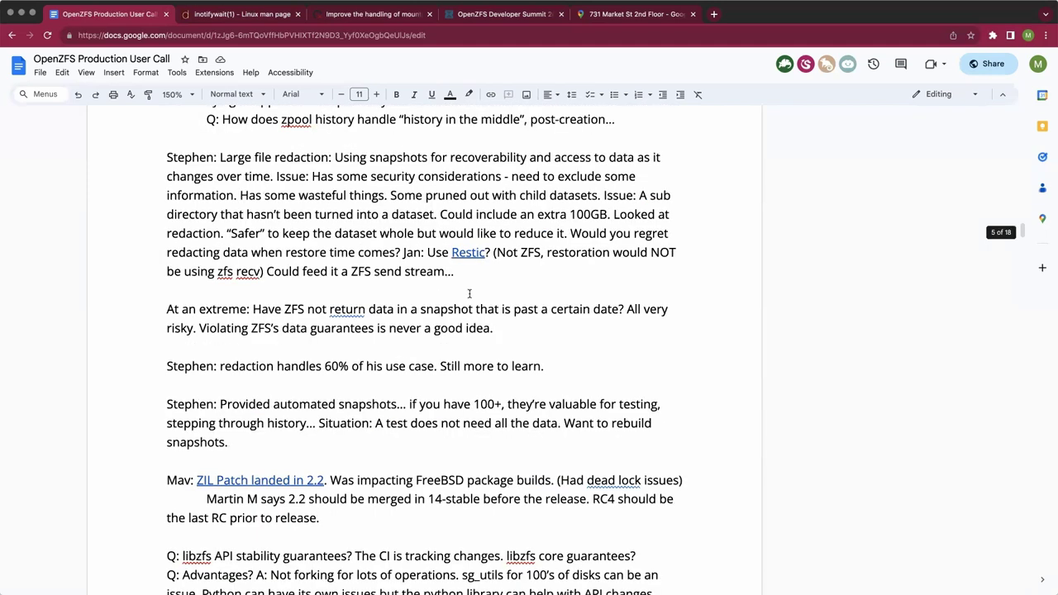
scroll(469, 294, down, 7)
scroll(469, 294, down, 9)
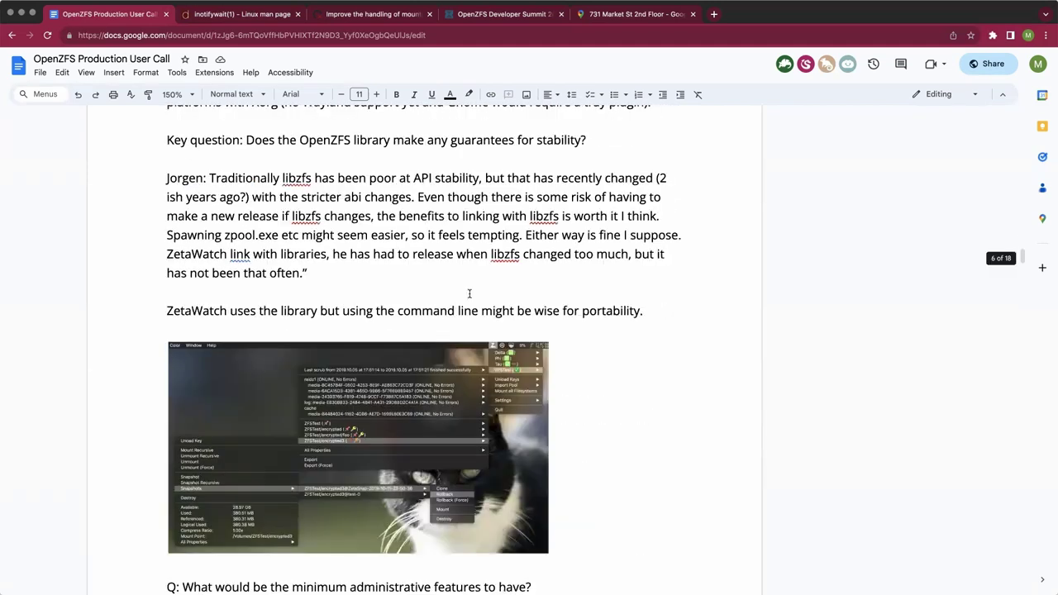
scroll(469, 294, down, 5)
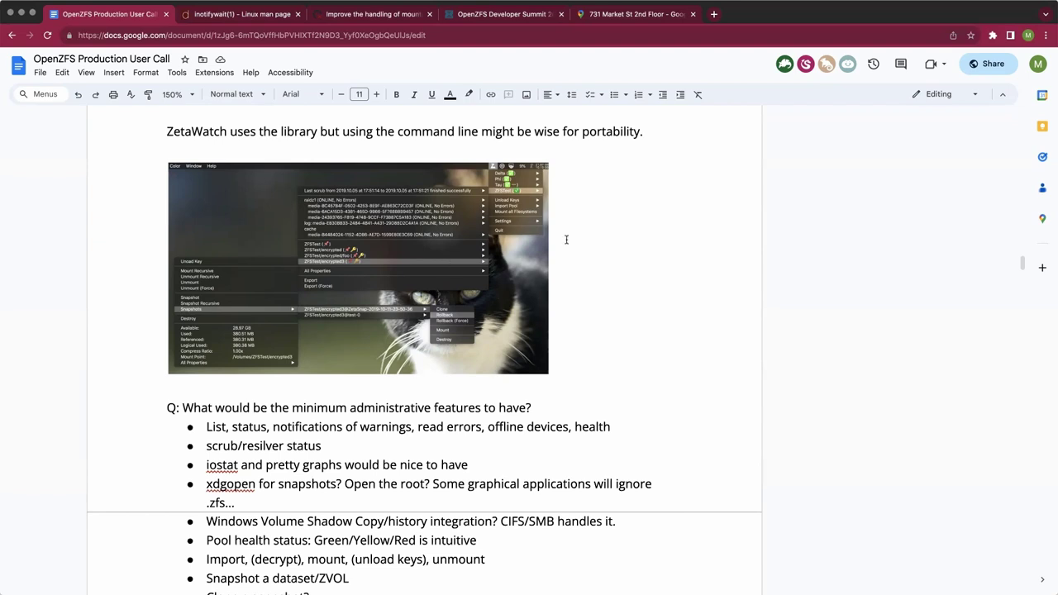
scroll(566, 240, up, 2)
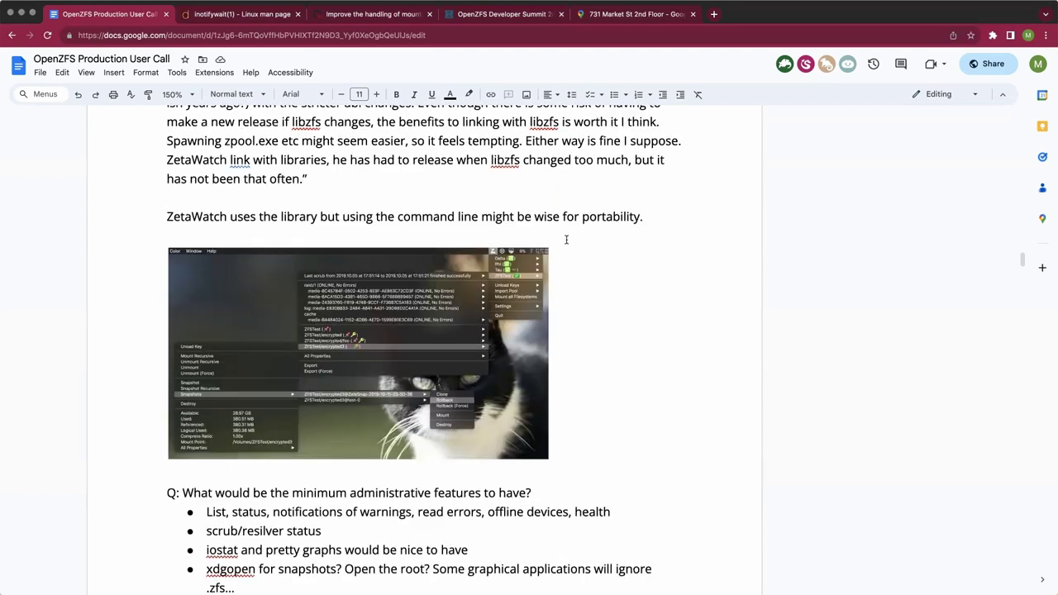
scroll(566, 240, up, 1)
scroll(566, 240, up, 10)
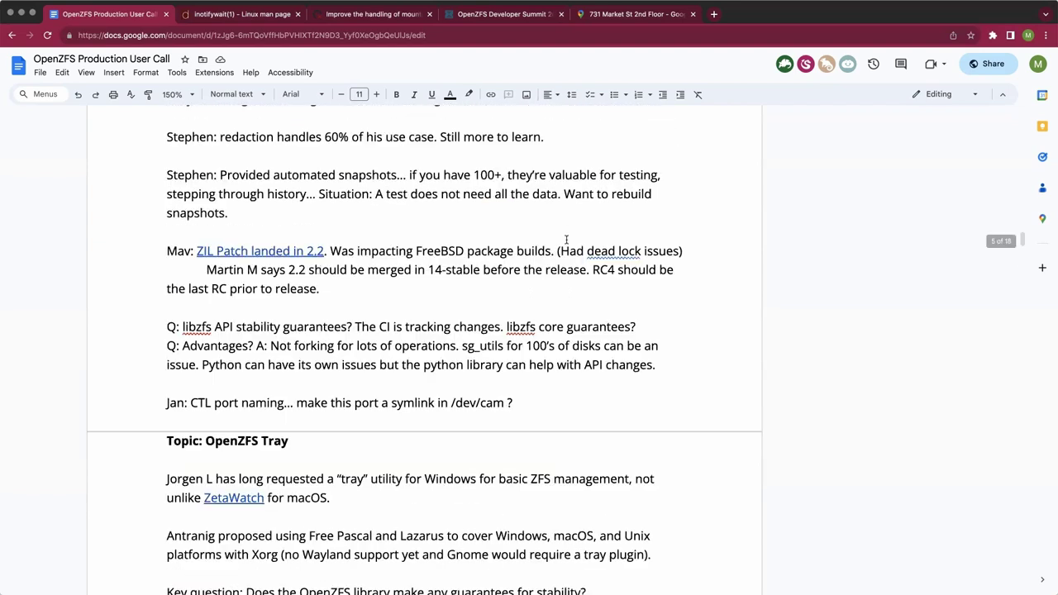
scroll(566, 240, up, 8)
scroll(567, 239, up, 12)
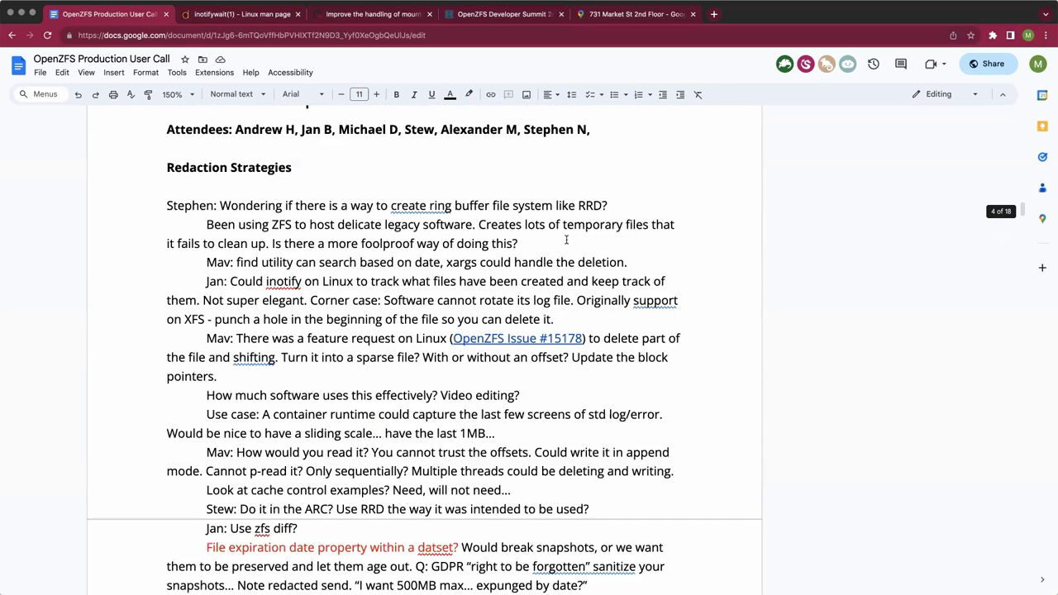
scroll(567, 240, up, 8)
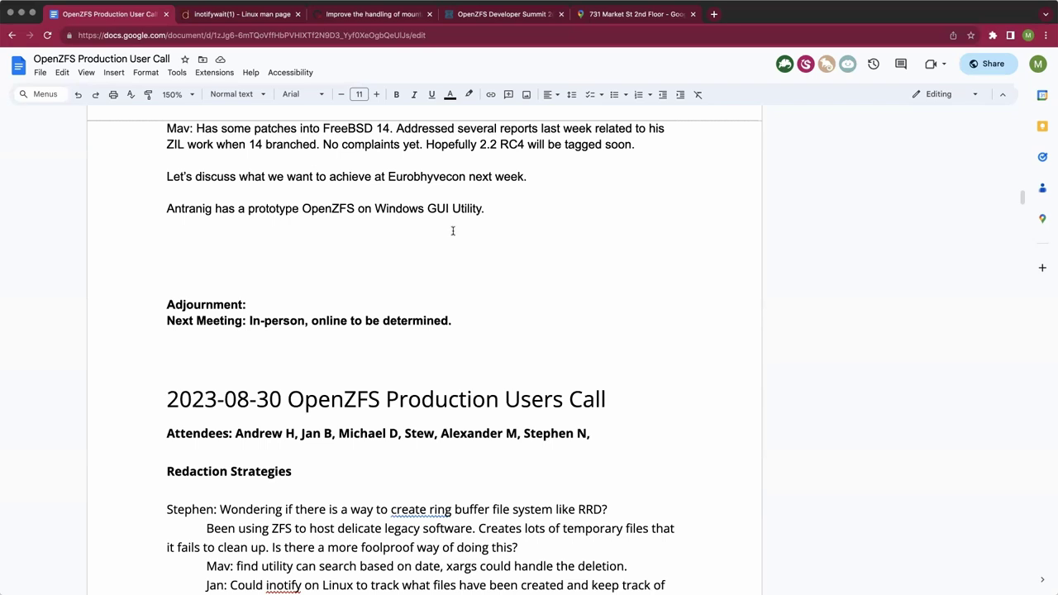
Highlight the list of minimum administrative features under the OpenZFS Tray topic and examine it
scroll(453, 230, down, 3)
scroll(453, 230, down, 10)
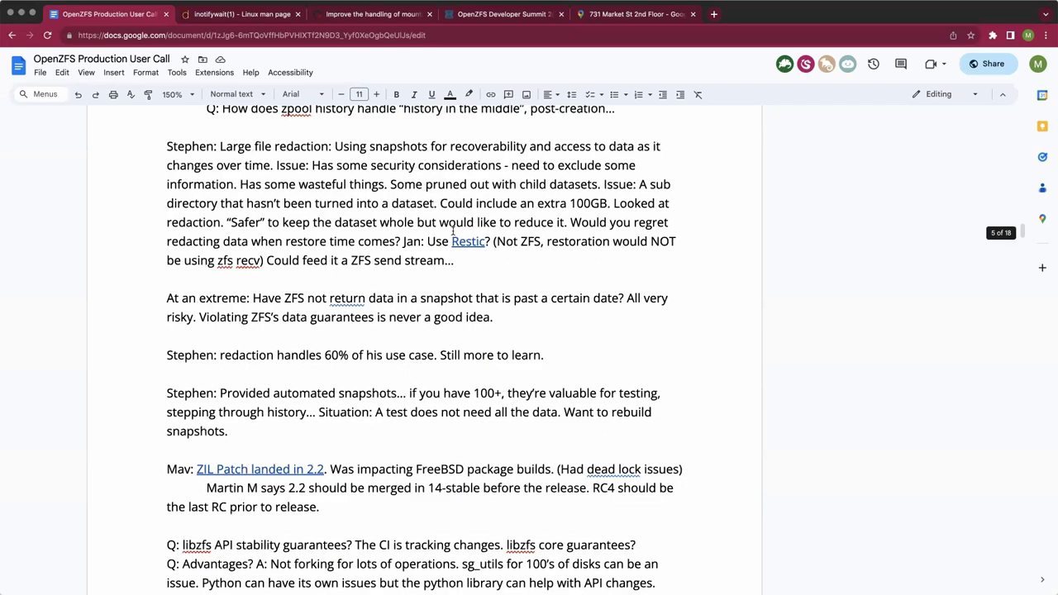
scroll(453, 231, down, 10)
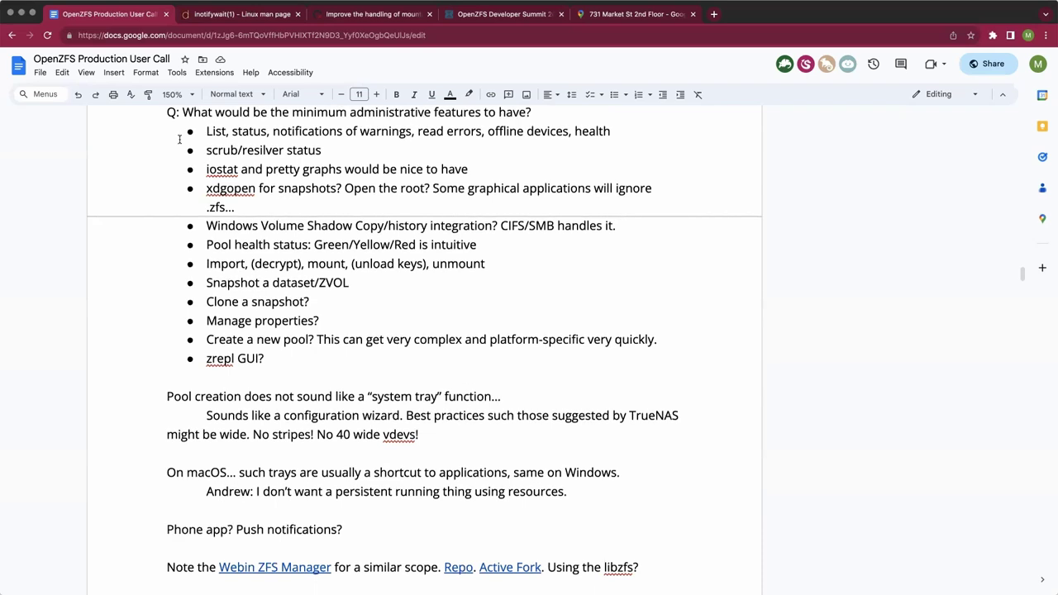
click(176, 134)
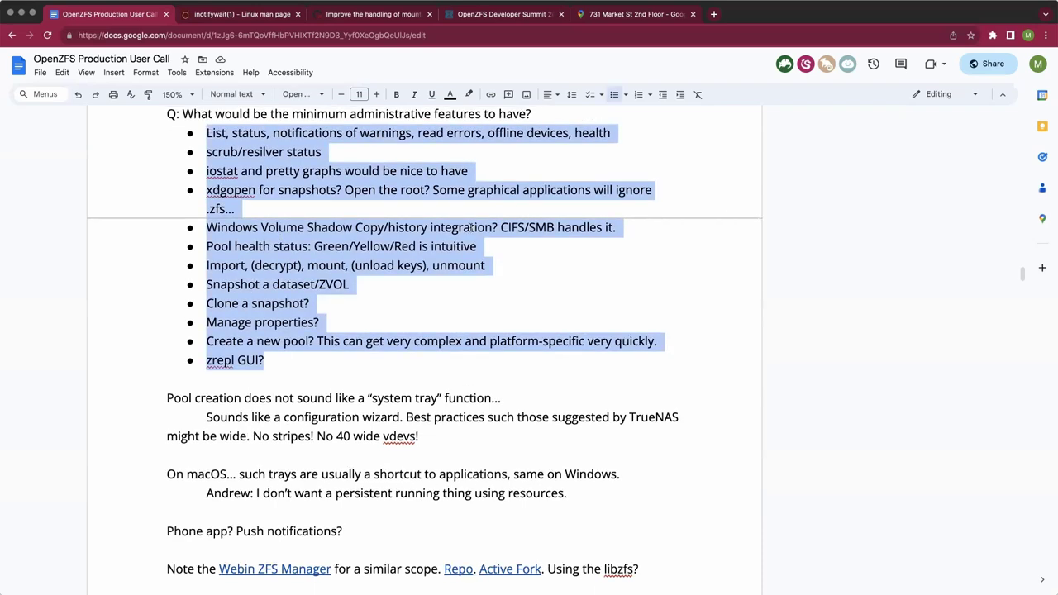
scroll(472, 227, up, 1)
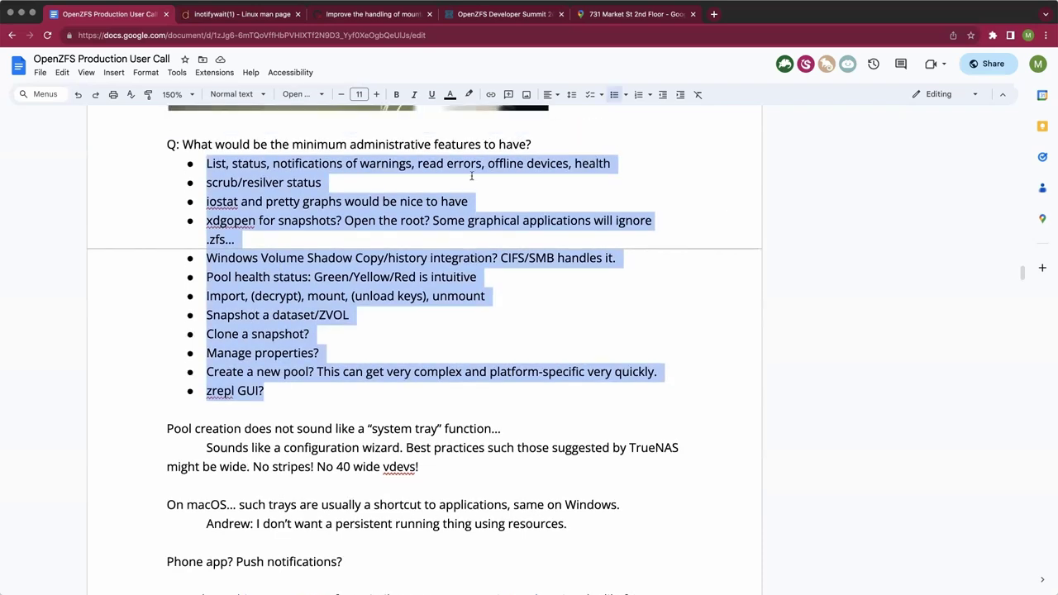
click(471, 176)
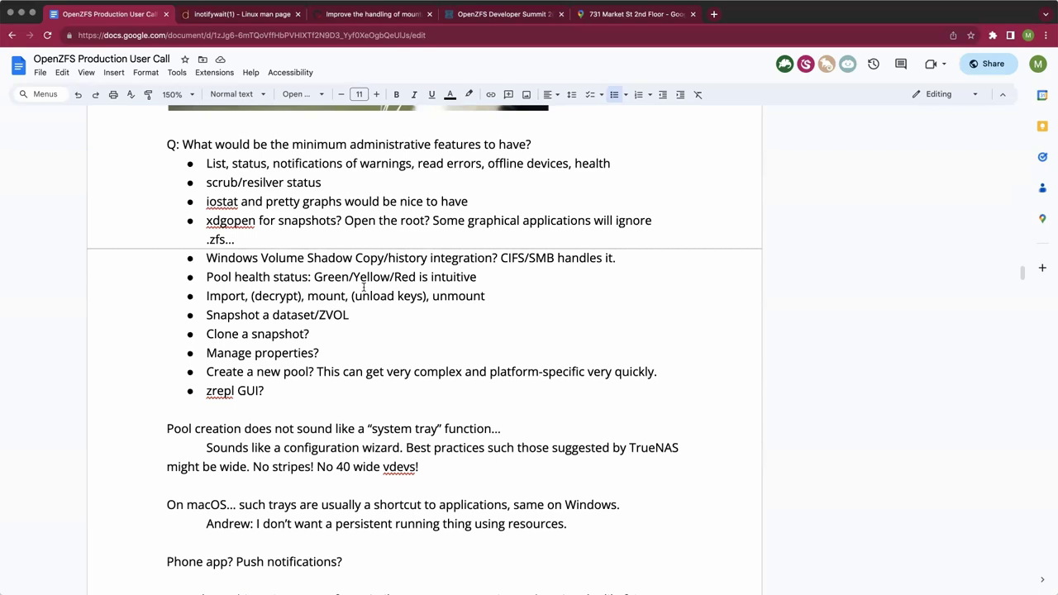
Append "(Note the notes from the last call and screen shot.)" to the OpenZFS on Windows GUI Utility line
scroll(364, 287, up, 2)
scroll(363, 287, up, 1)
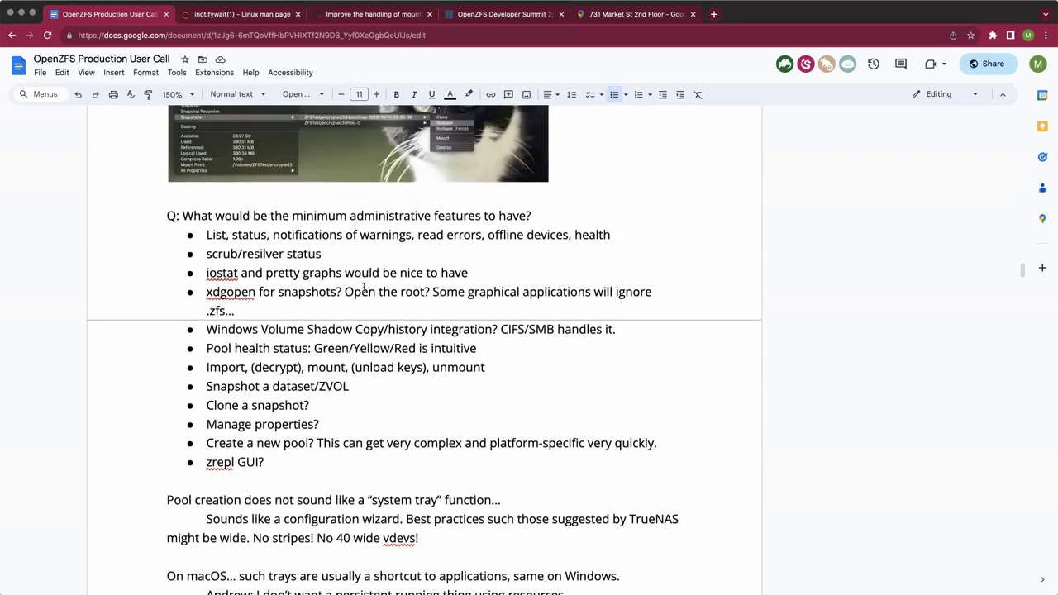
scroll(364, 287, up, 20)
scroll(364, 287, up, 10)
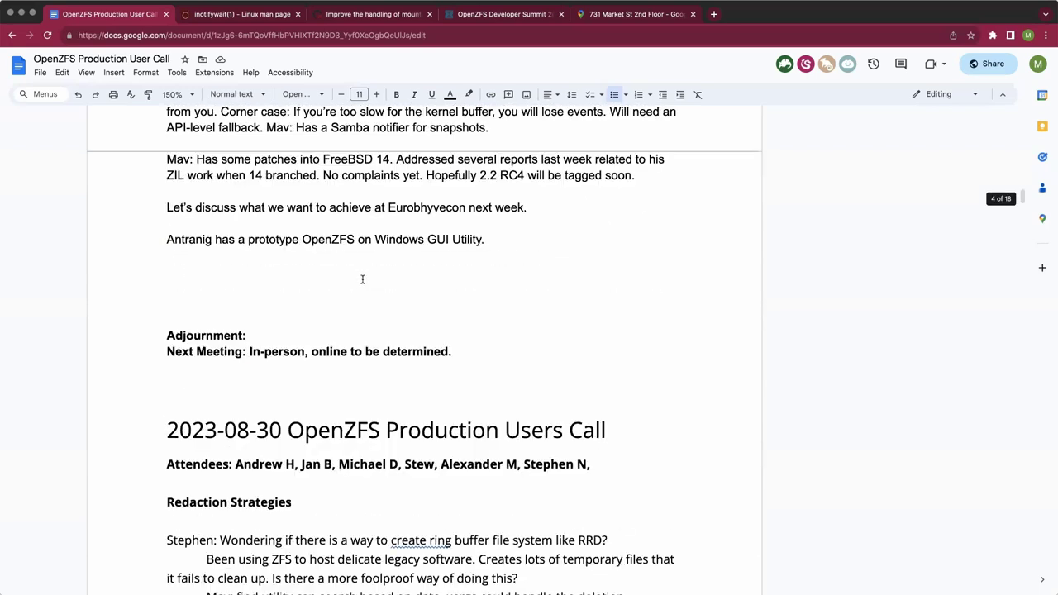
scroll(361, 282, up, 1)
click(361, 283)
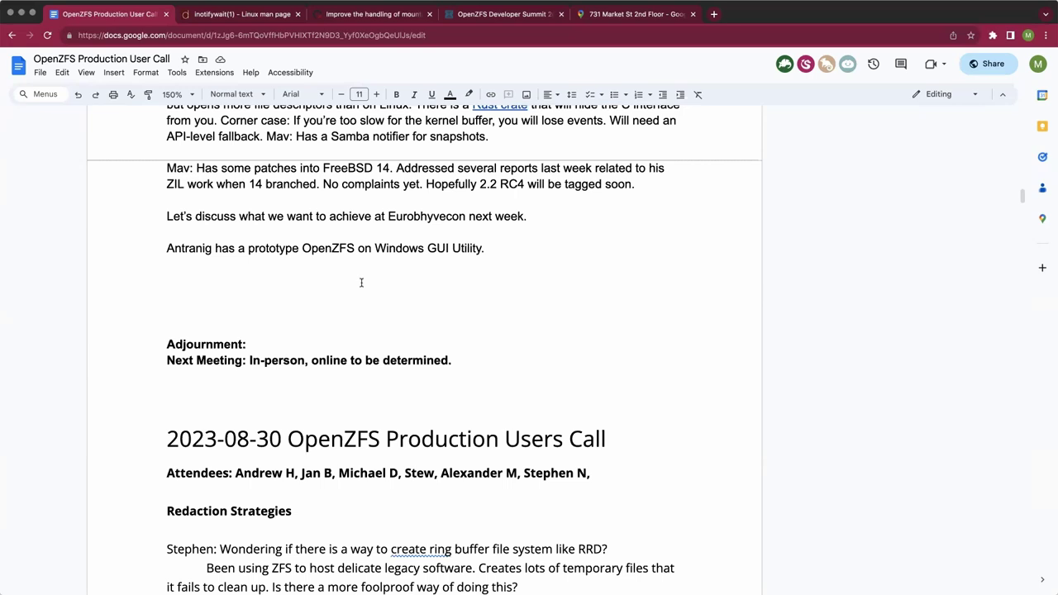
key(Up)
key(Left)
text((Note the n)
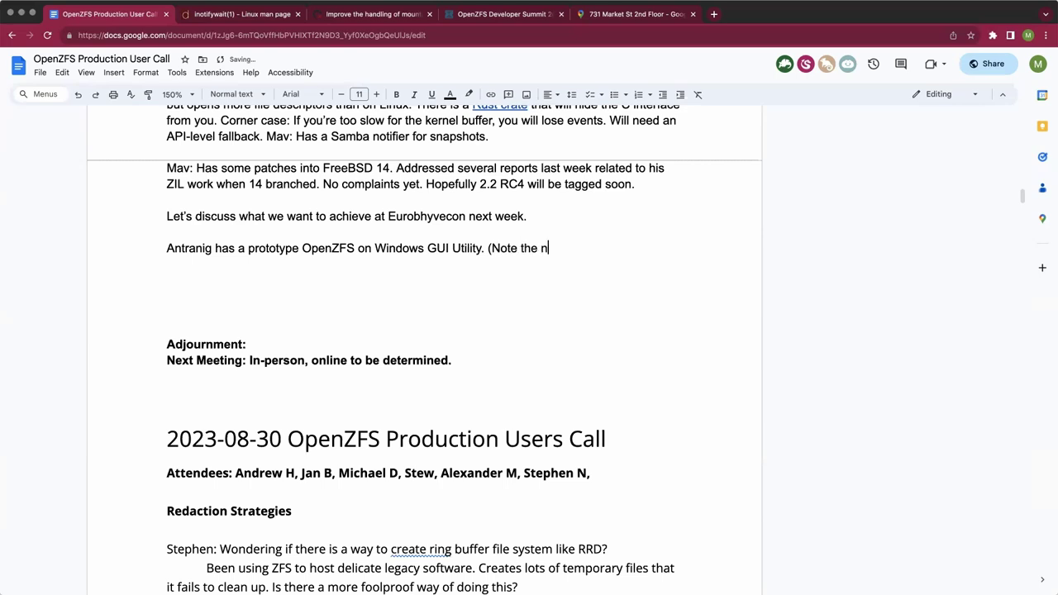
text(otes from the last )
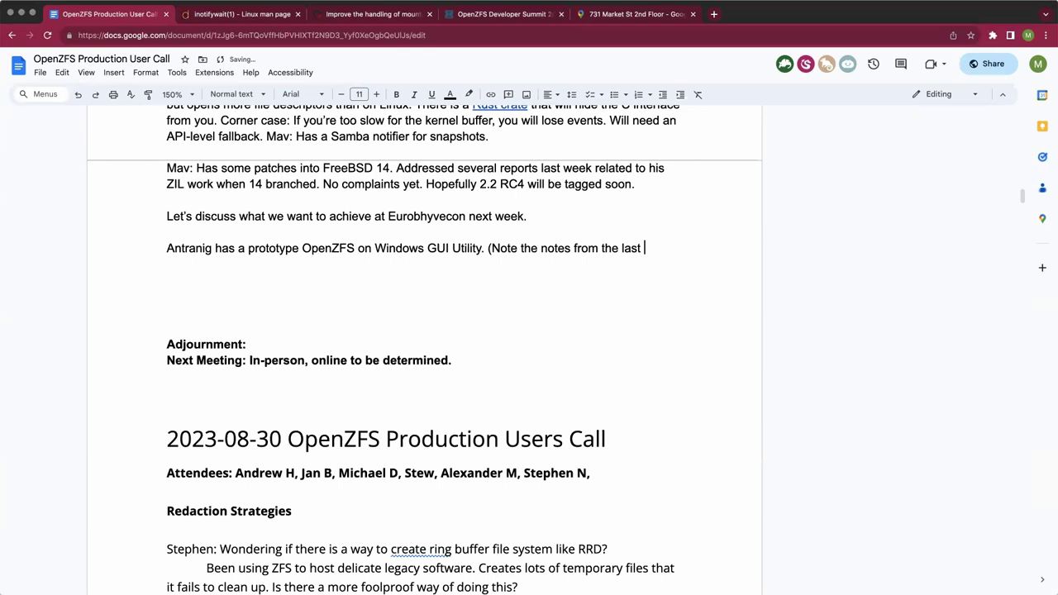
text(call and s)
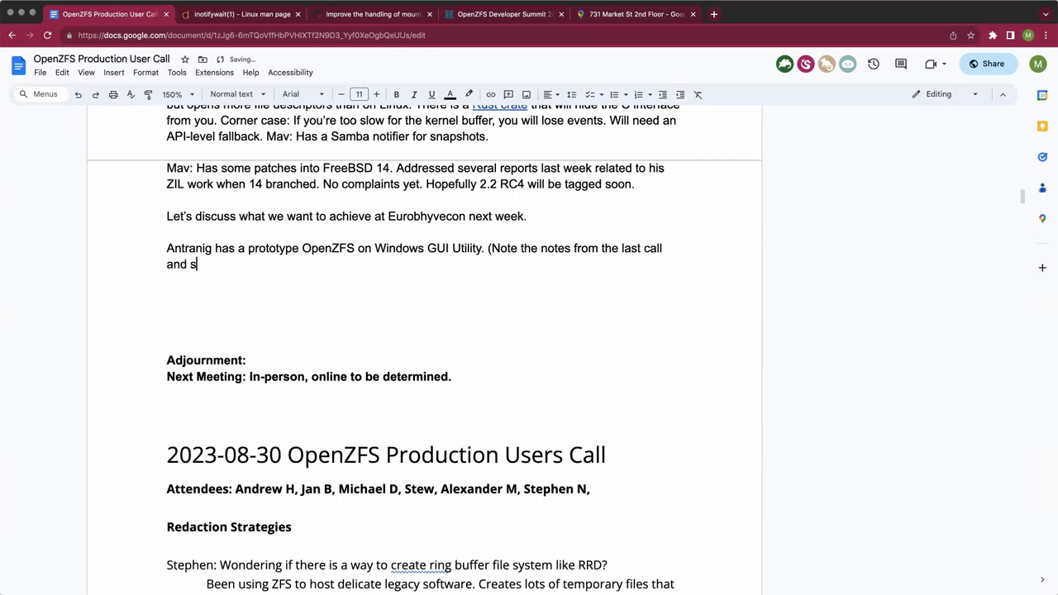
text(o)
text(reen shot)
text(.)
text())
Trim the surplus blank lines above the Adjournment heading and before the 2023-08-30 call title
click(168, 296)
key(BackSpace)
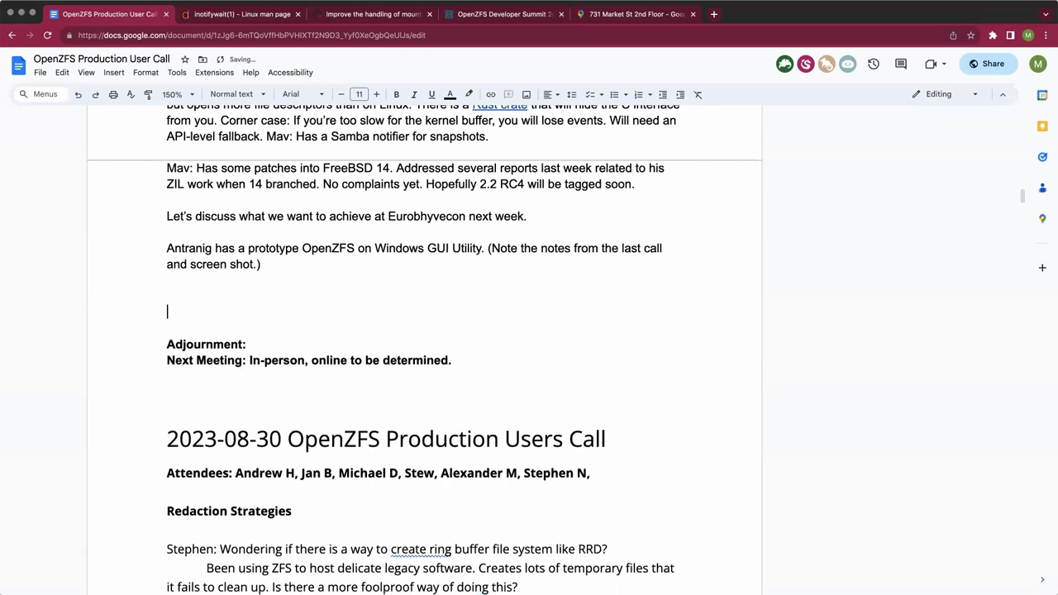
key(BackSpace)
key(BackSpace)
click(168, 296)
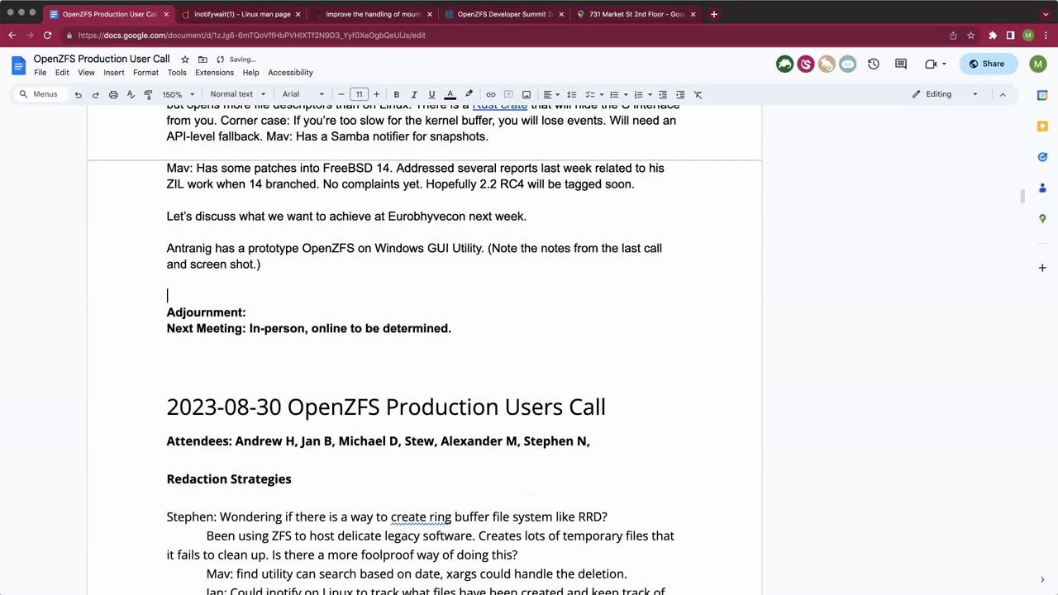
key(BackSpace)
click(168, 296)
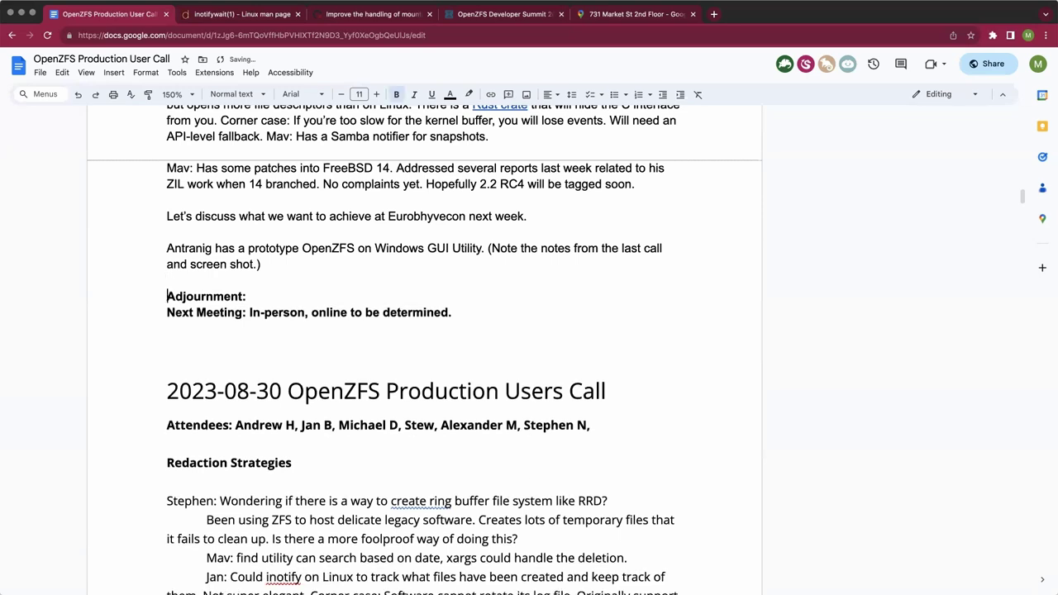
key(Return)
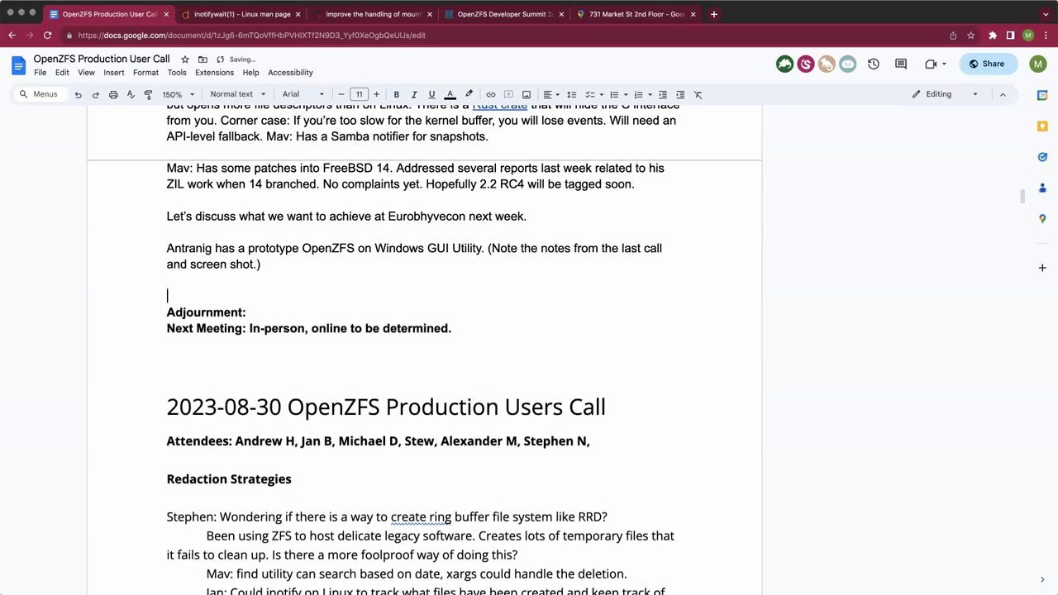
key(Return)
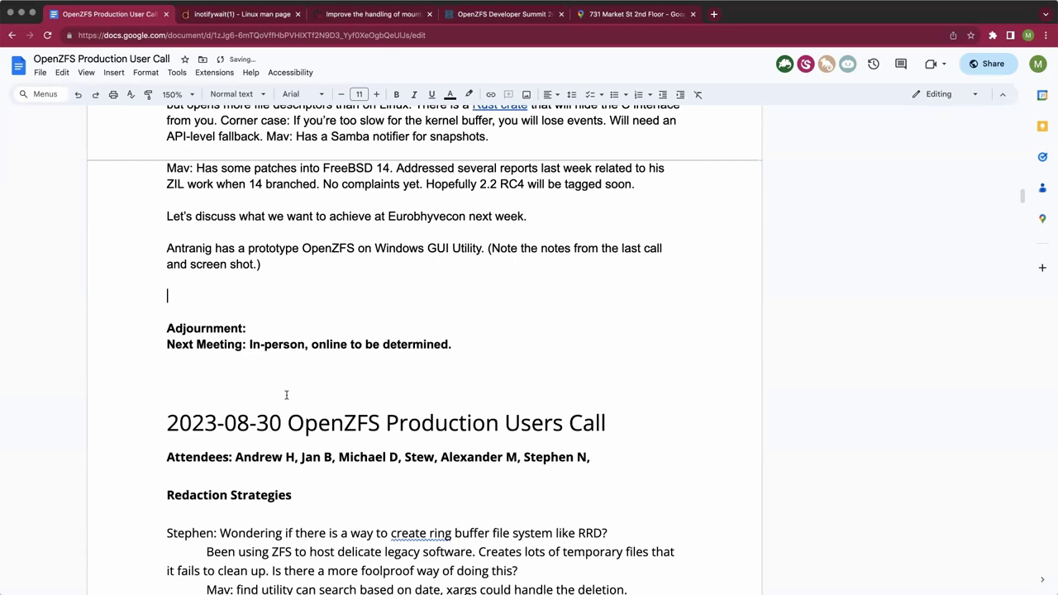
click(286, 396)
click(168, 375)
key(ctrl+z)
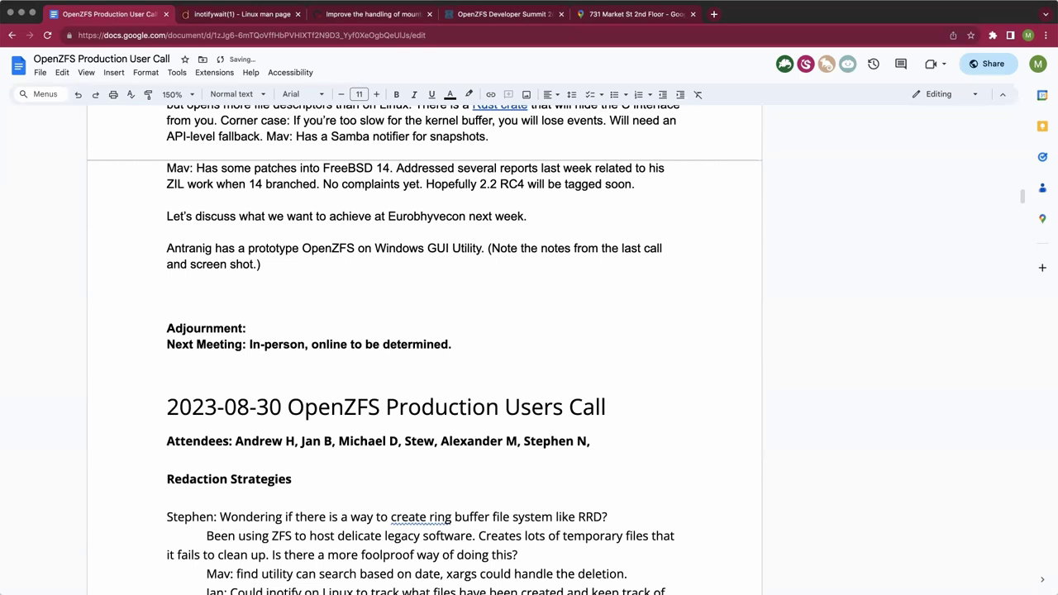
Above Adjournment, start a note with the attendee's first name and "is using ZFS for immutable jails on FreeBSD. Wants a read-only clone of the"
text(Jan is using ZFS for i)
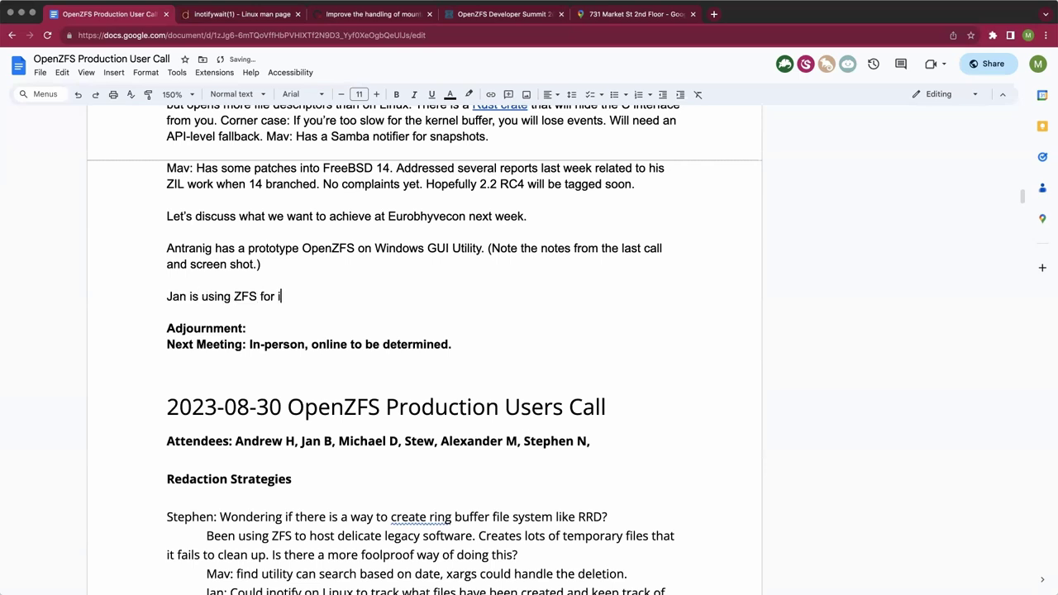
text(mmutable jails on )
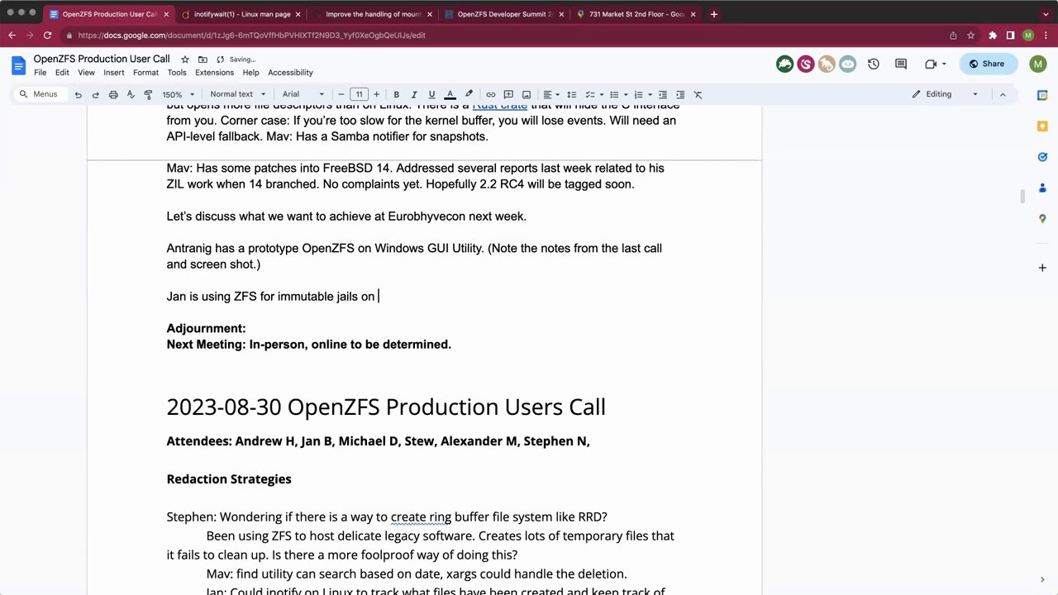
text(FreeBSD. Wants a )
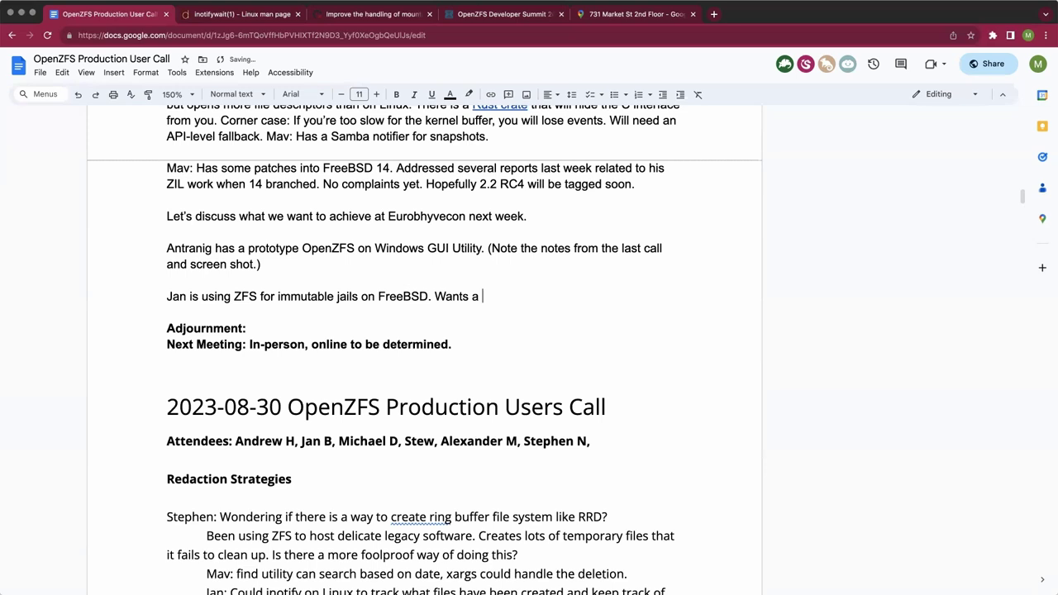
text(rela)
key(BackSpace)
key(BackSpace)
text(ad-only clone of the)
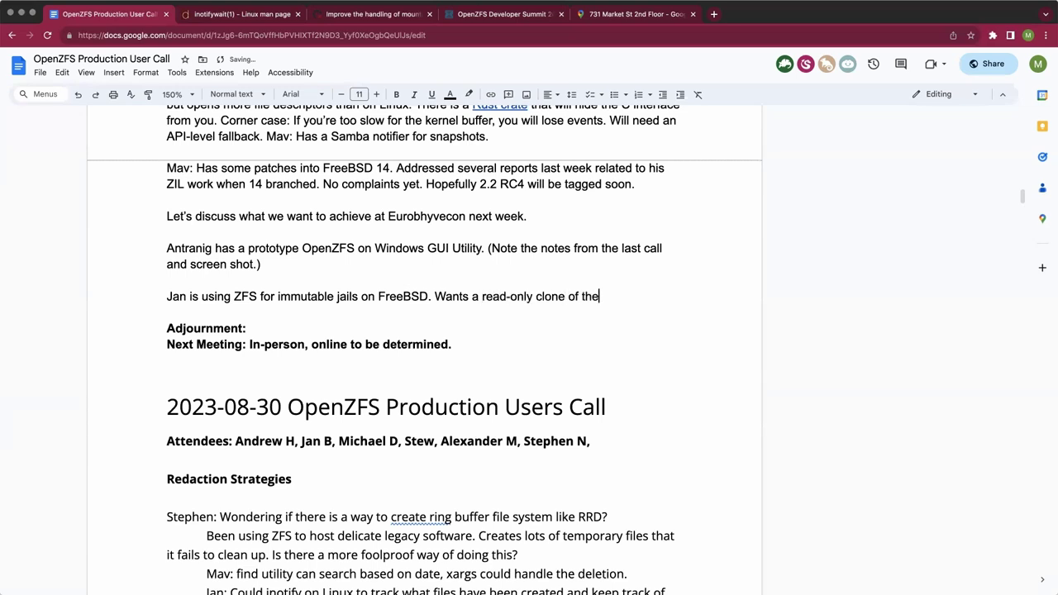
Continue the immutable jails note with "userland and wants child datasets with jail state."
text( userland but wa)
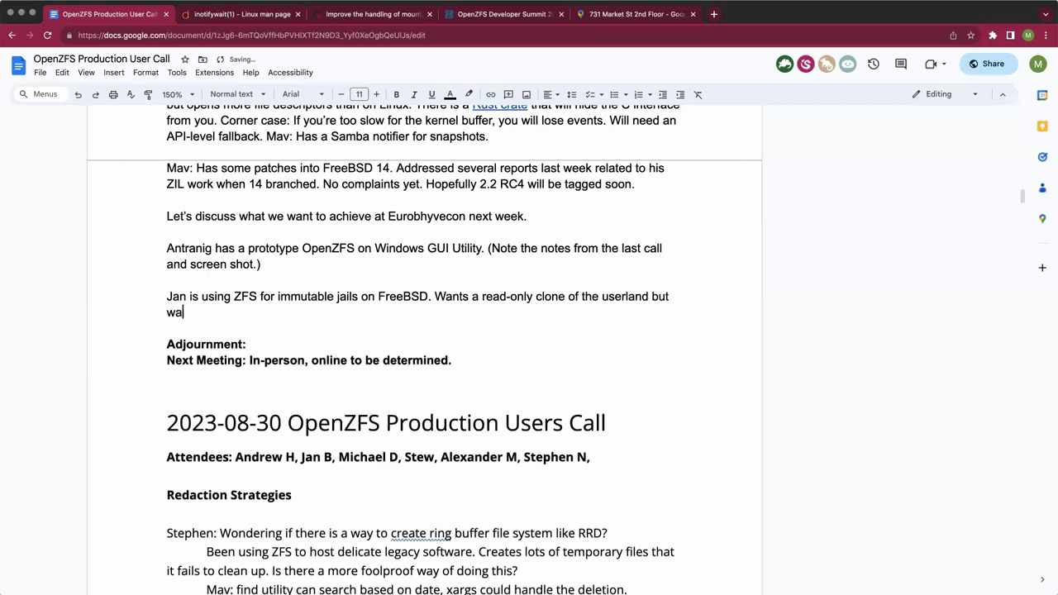
text(nts)
key(BackSpace)
key(BackSpace)
key(BackSpace)
key(BackSpace)
key(BackSpace)
key(BackSpace)
key(BackSpace)
key(BackSpace)
key(BackSpace)
key(BackSpace)
text(and wants child dt)
key(BackSpace)
text(atasets)
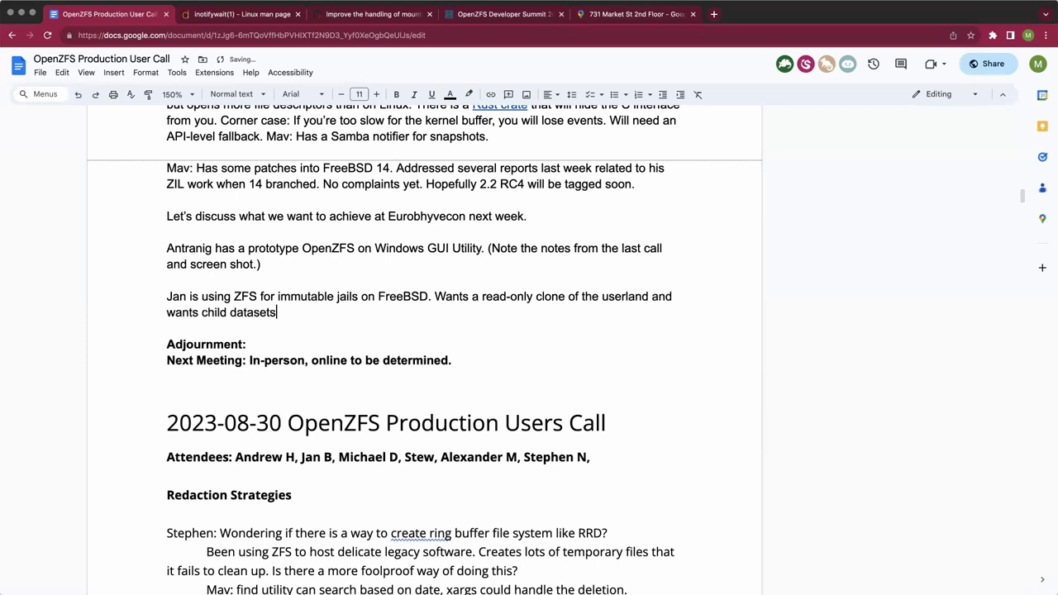
text( with jail state. Want)
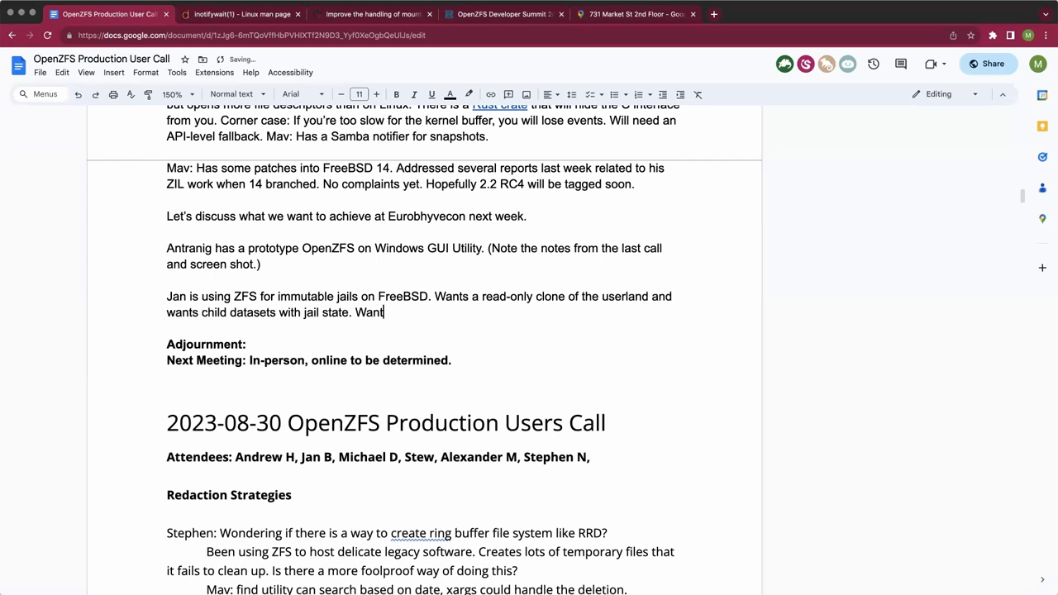
Add "Wants to update the parent. Can't destroy the old clone and its children" to the immutable jails note
text(s to update the pa)
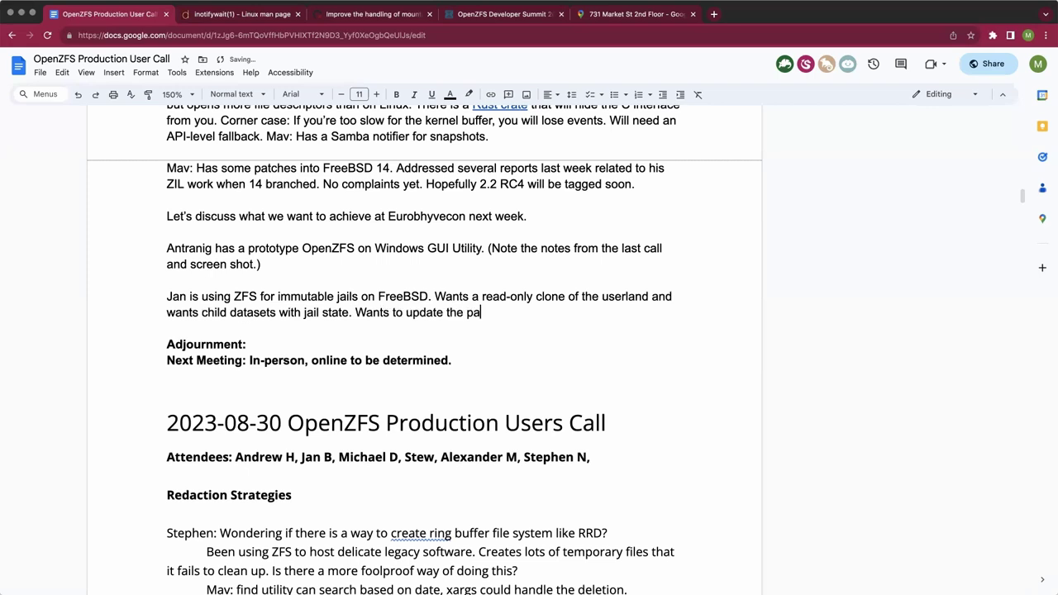
text(rent. Can't des)
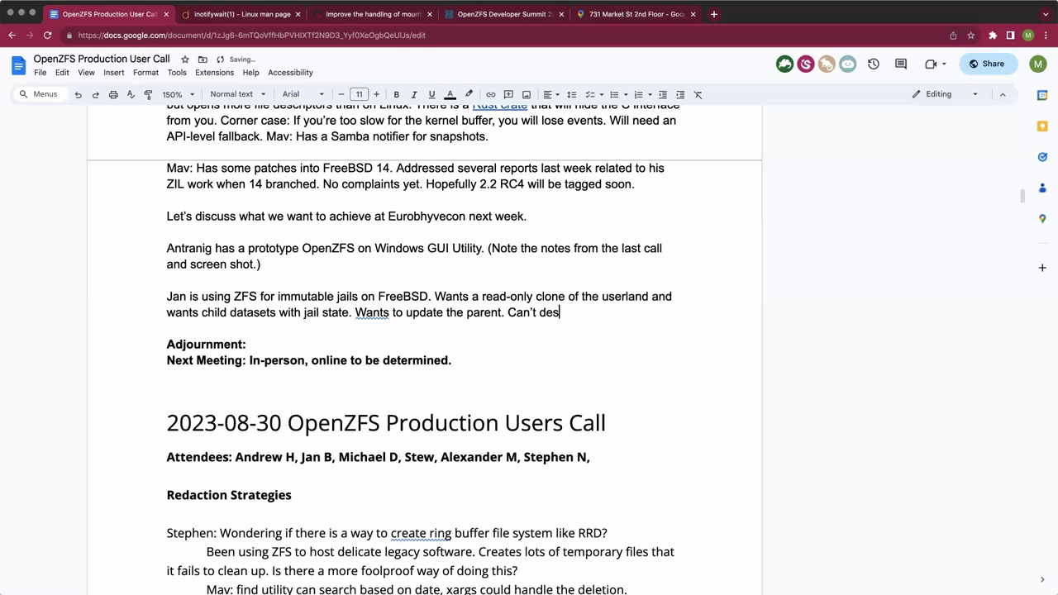
text(troy the old co)
text(ne and )
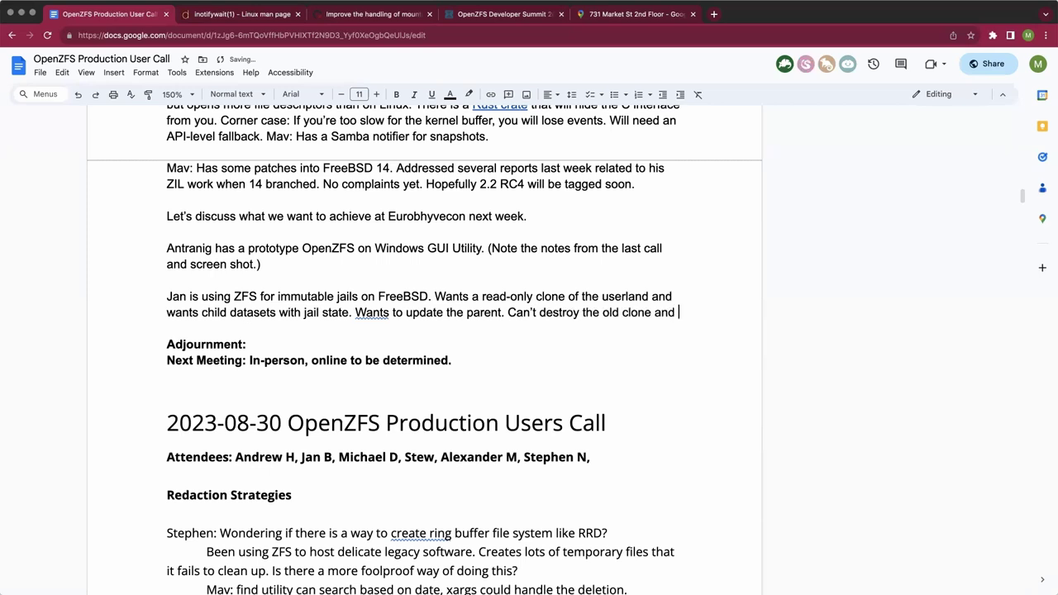
text(its childre)
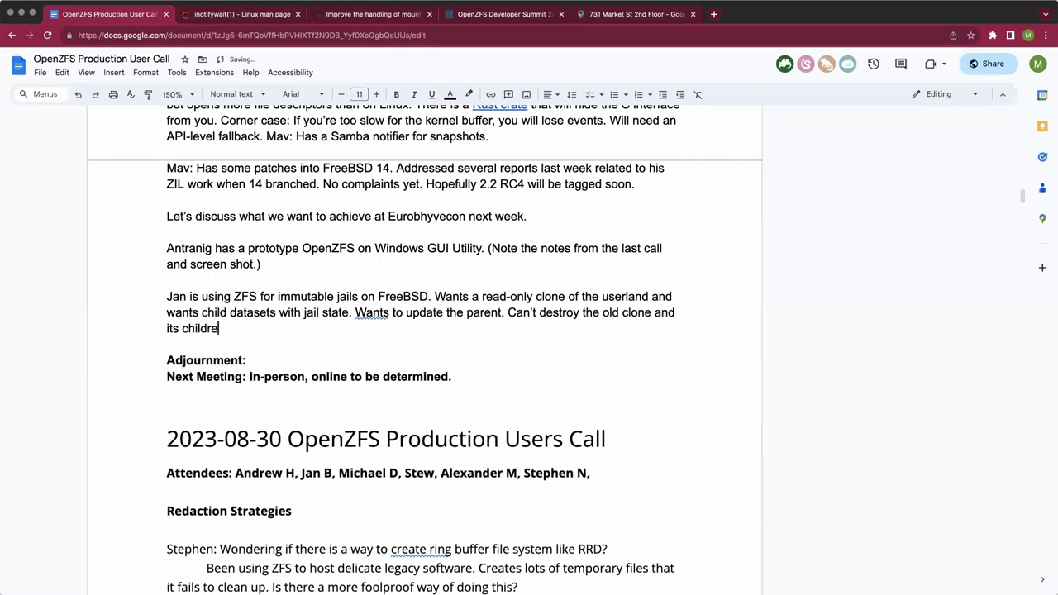
Close that sentence and continue the jails note with "Using a shell script to move the original"
text(n. Using a shell scrip)
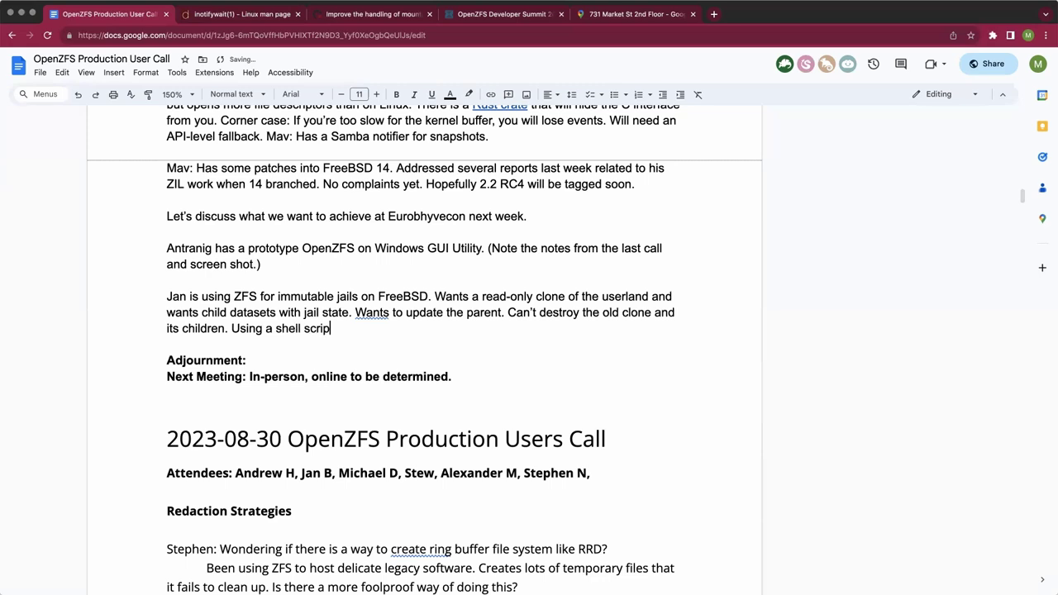
text(t o)
key(BackSpace)
key(BackSpace)
text(to move the origina)
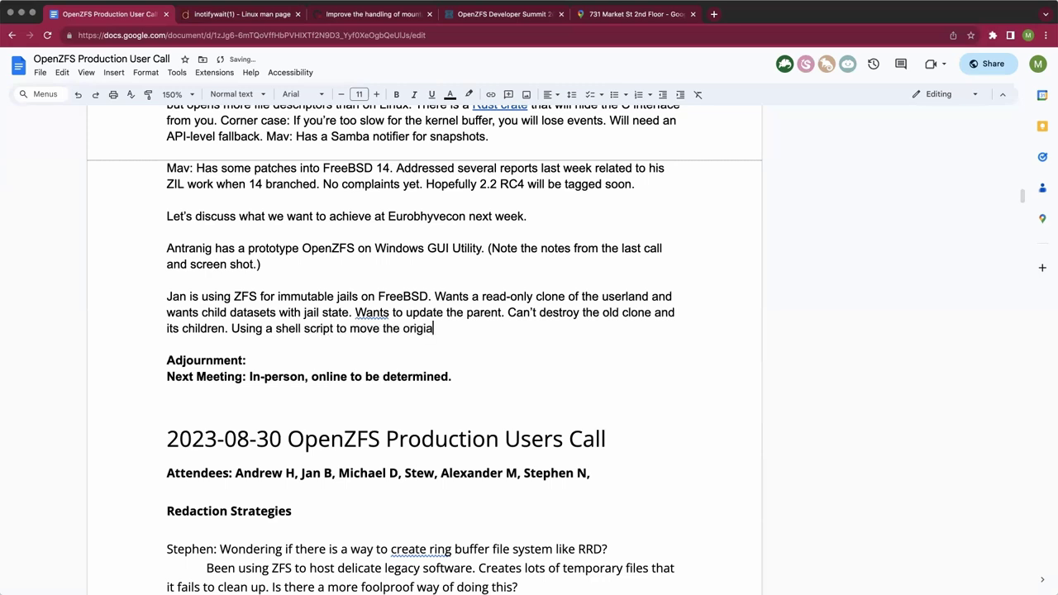
Finish the shell script sentence with "out of the way and use a new parent."
text(l o)
text(ut of )
text(th)
text(ey w)
key(BackSpace)
key(BackSpace)
key(BackSpace)
text(way and )
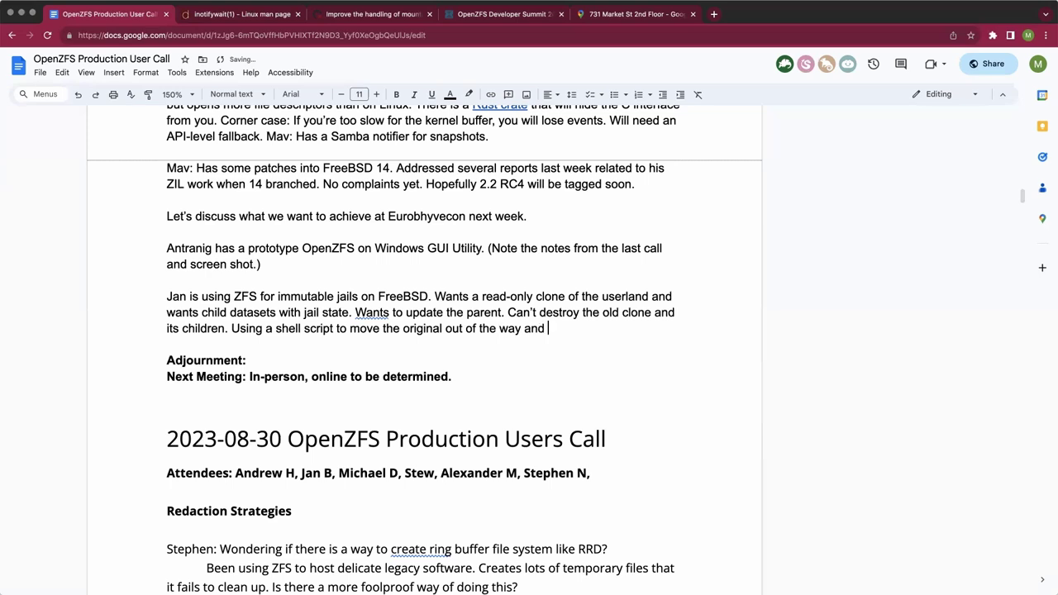
text(use a e)
key(BackSpace)
text(new parent.)
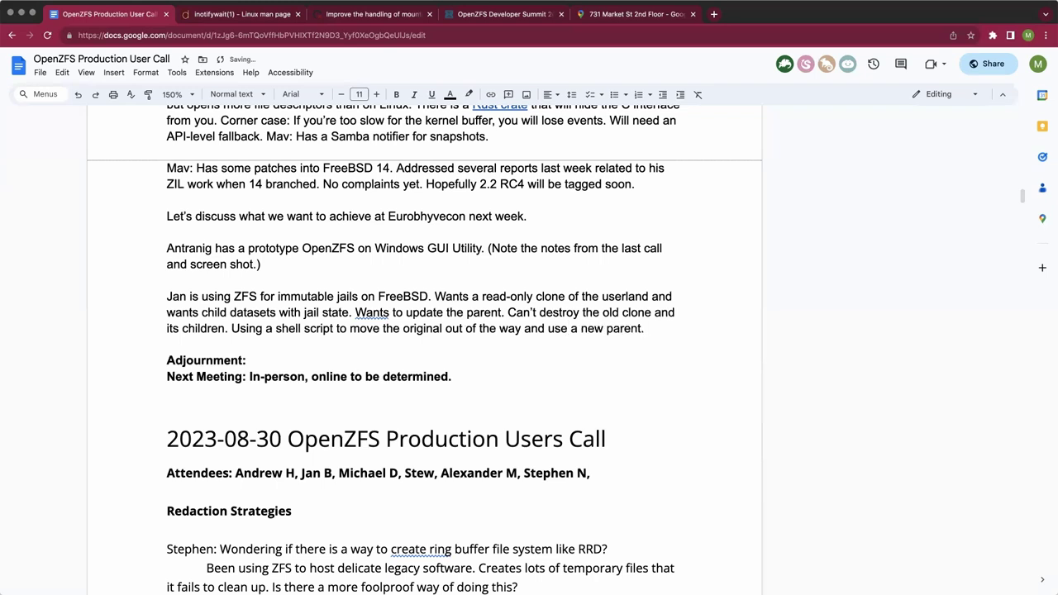
Append the question "Has anyone done this in a more elegant manner?" to the immutable jails note
text( Has )
text(ane)
key(BackSpace)
text(y)
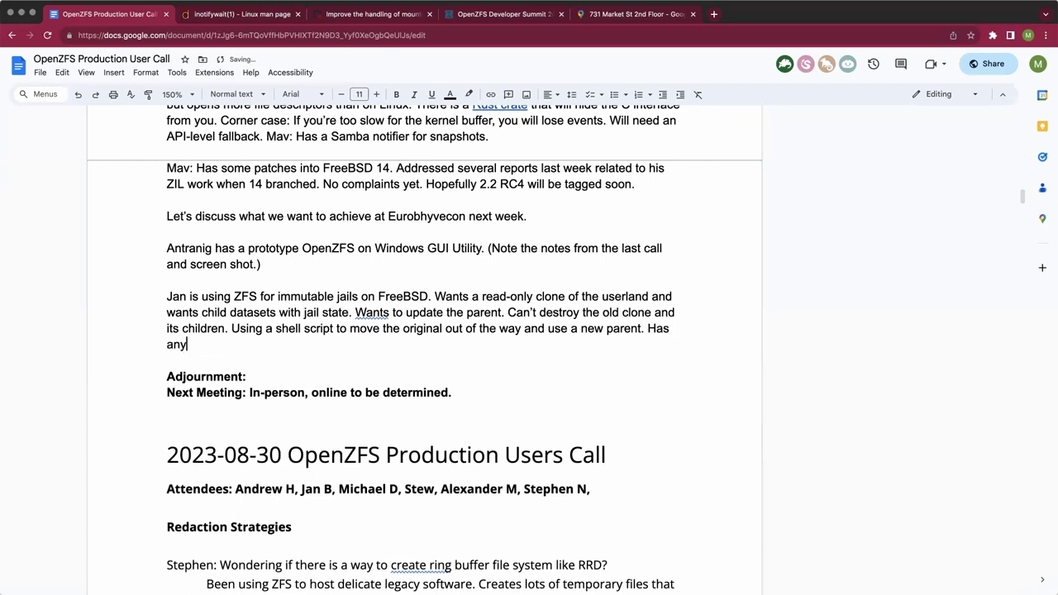
text(one done this in a more a)
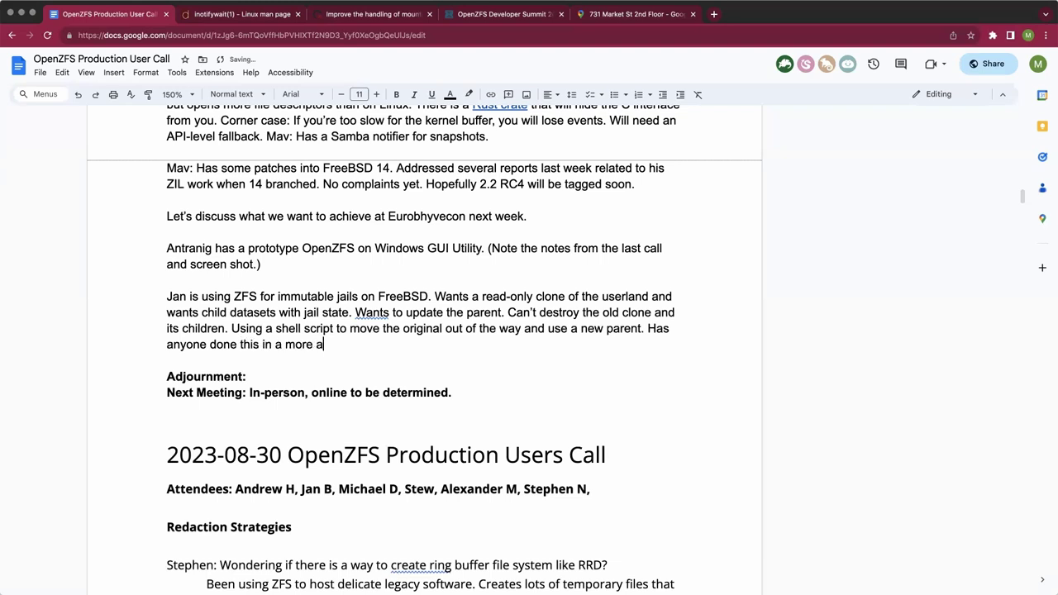
text(tr)
key(BackSpace)
key(BackSpace)
key(BackSpace)
text(elegant manner?)
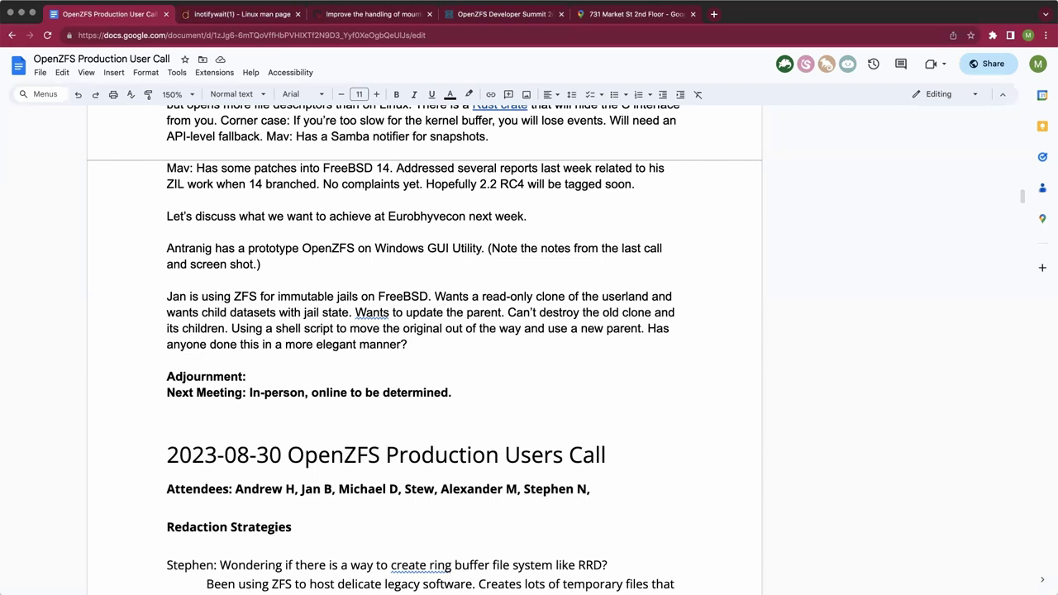
Append "With canmount… you could have two parents with the SAME mountpoint." to the immutable jails note
text(With canmount... you cou)
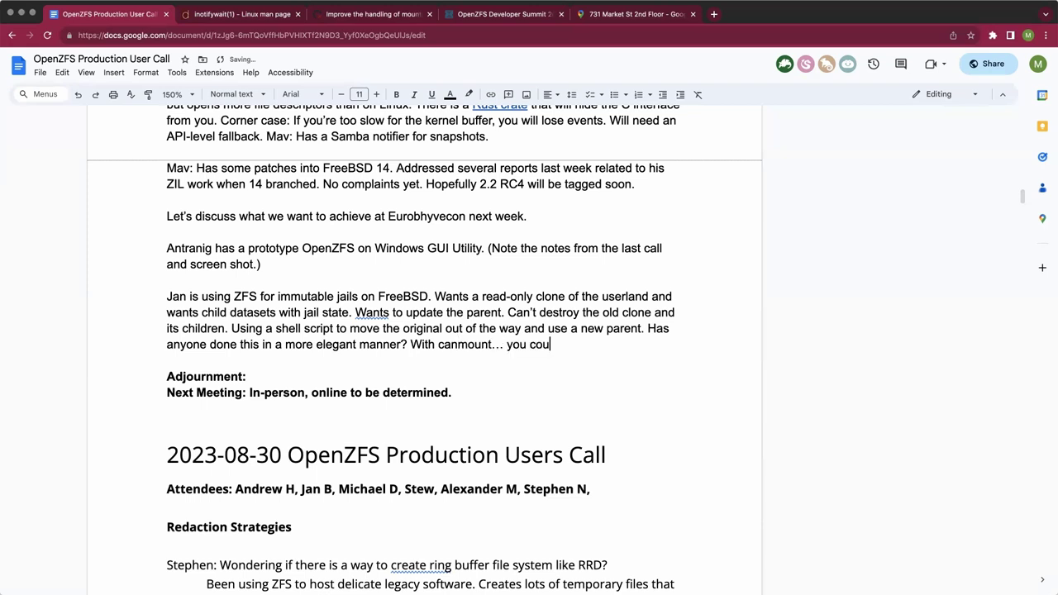
text(ld have two par)
text(ents with the S)
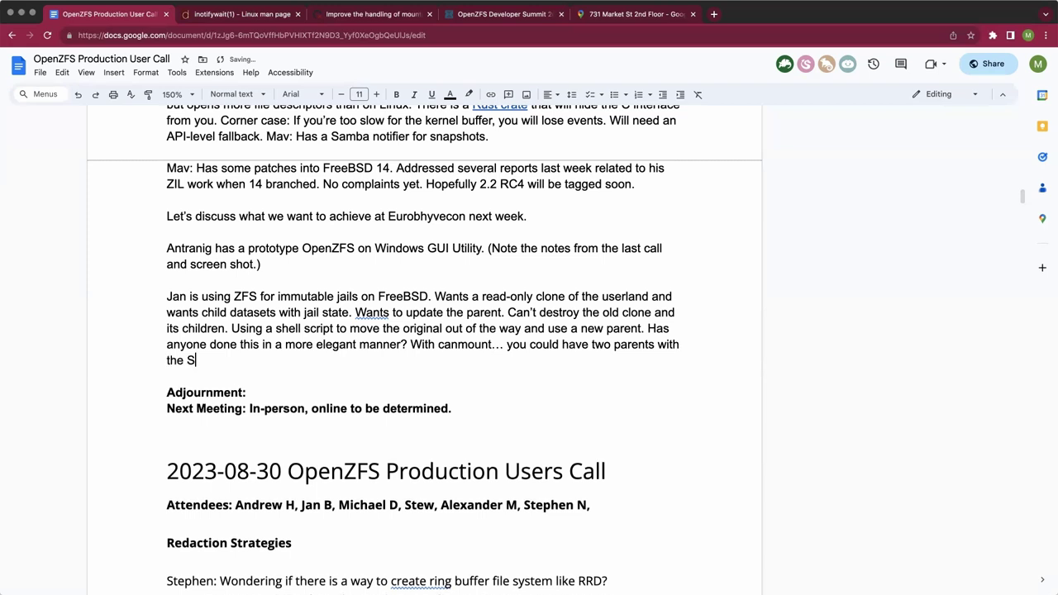
text(AME mountpoint)
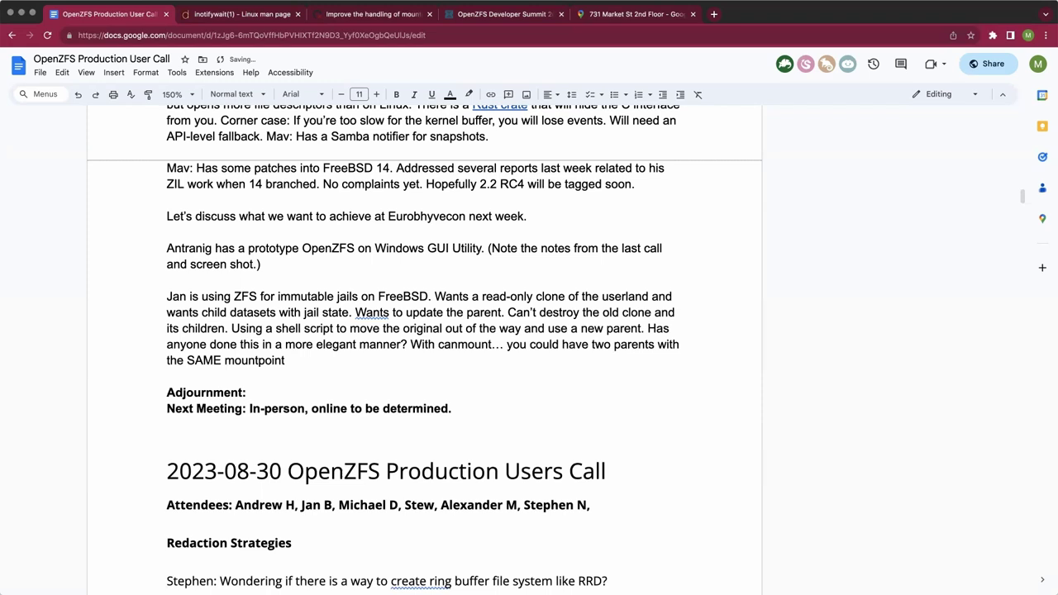
key(BackSpace)
key(BackSpace)
key(BackSpace)
text(.)
Remove the trailing comma from the Attendees line of the 2023-08-30 call
click(623, 505)
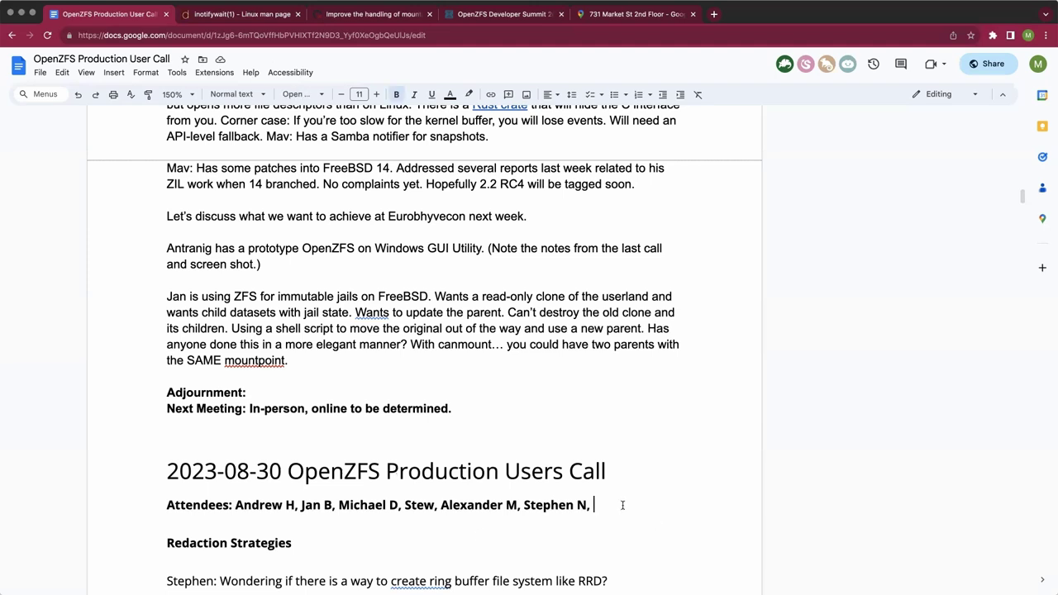
key(BackSpace)
key(BackSpace)
Append "Have not needed whiteout." to the end of the immutable jails note
click(168, 423)
click(292, 360)
drag(492, 345, 444, 346)
click(445, 351)
text(Have)
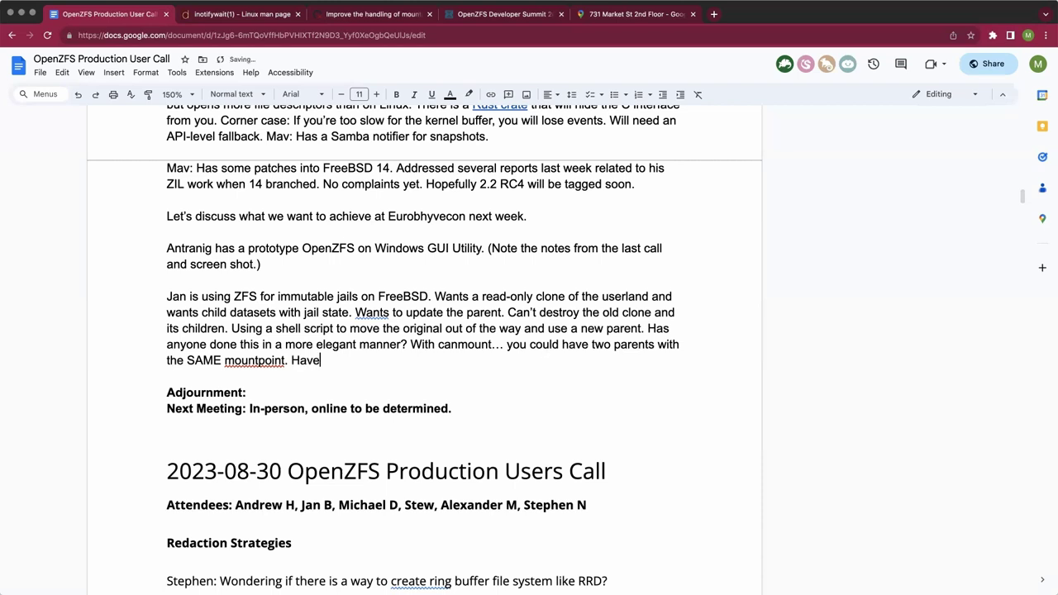
text( not needed white)
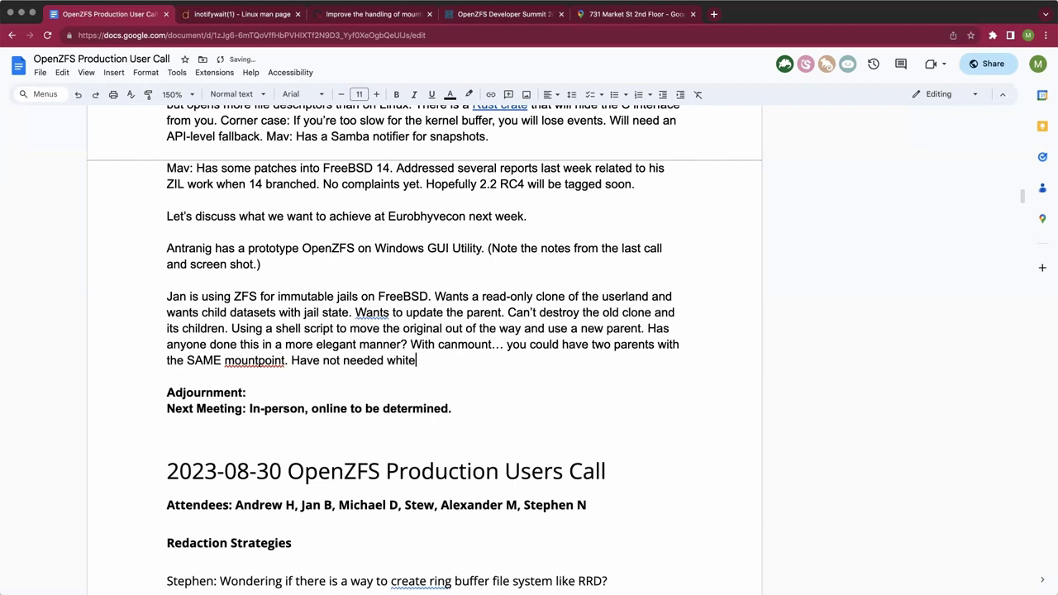
text(.)
key(BackSpace)
text(out)
key(BackSpace)
key(BackSpace)
key(BackSpace)
text(out.)
key(BackSpace)
key(shift+Left)
key(shift+Left)
key(shift+Left)
key(shift+Left)
key(shift+Left)
key(shift+Left)
key(shift+Left)
key(shift+Left)
key(super+k)
text(https://www.itopstimes.com/contain/demystifying-a-docker-image/)
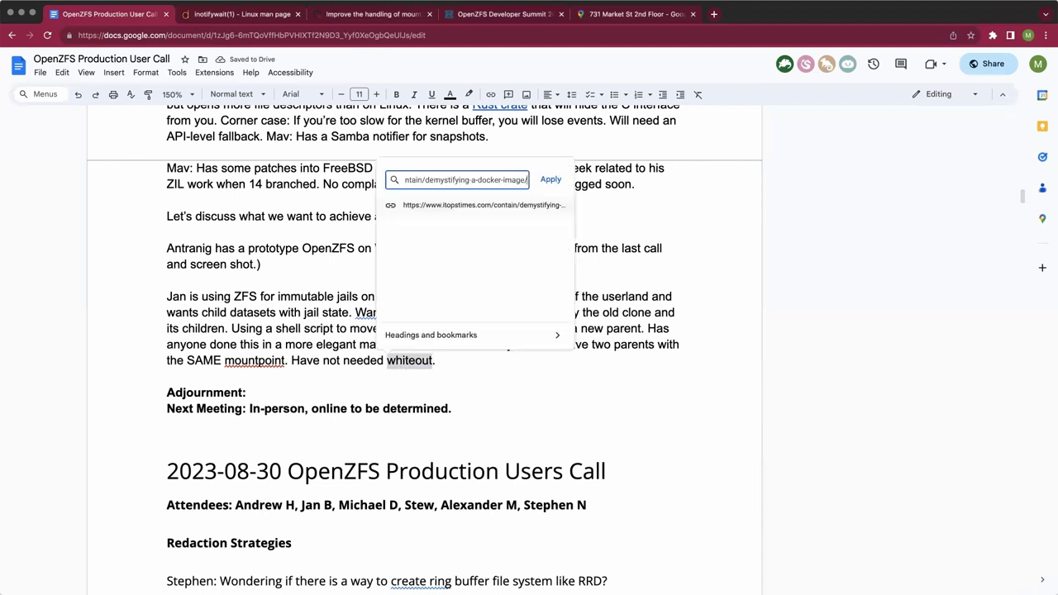
key(Return)
text(.)
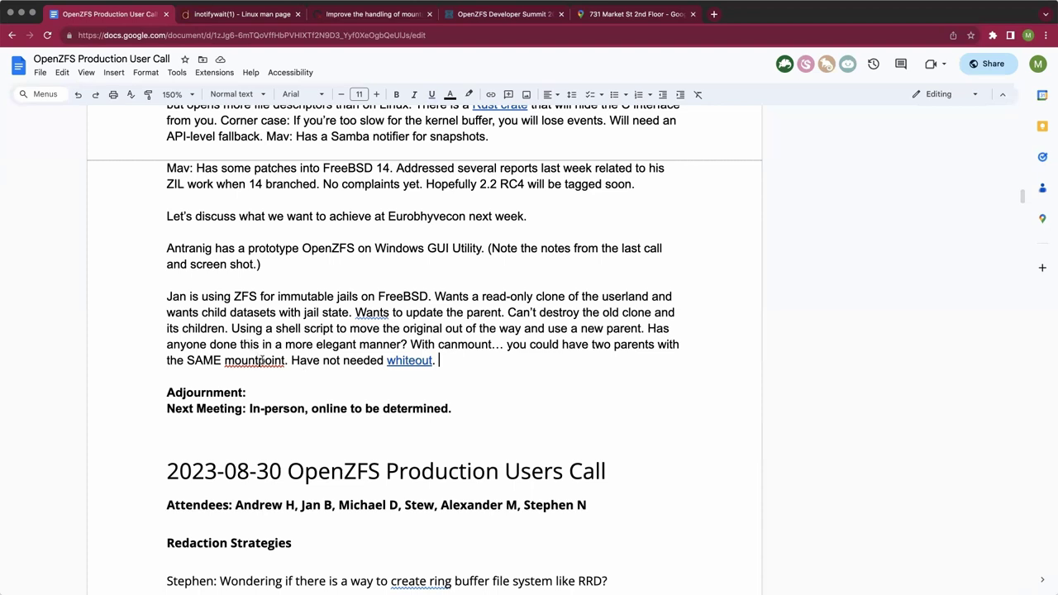
click(264, 360)
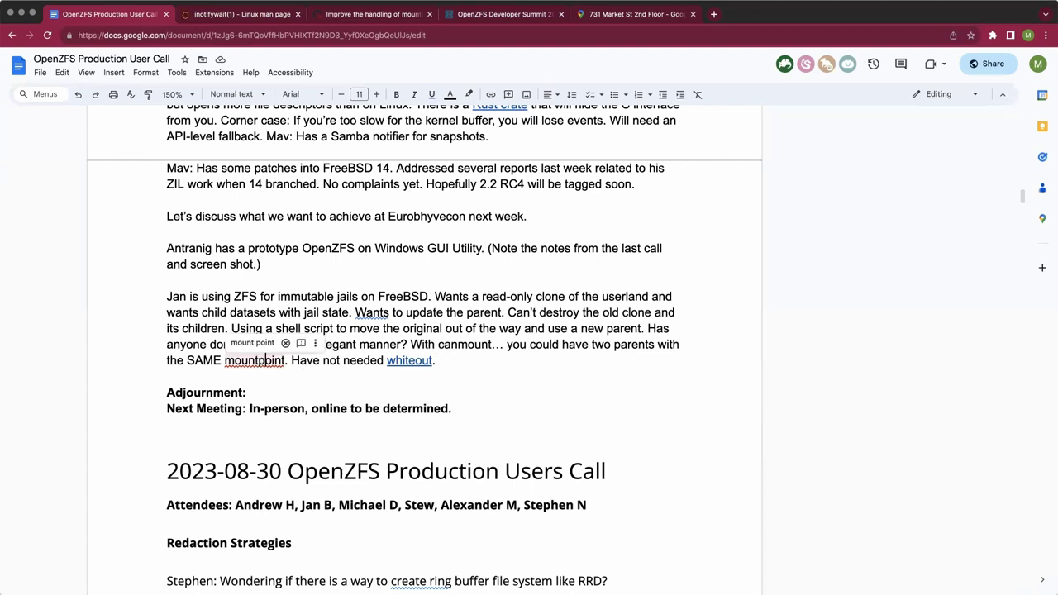
click(252, 343)
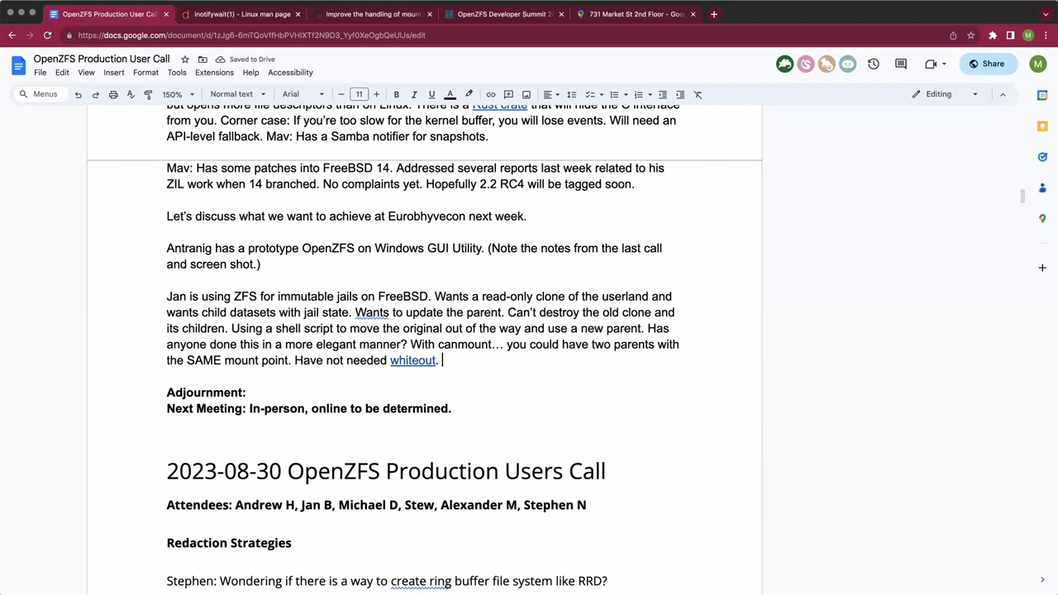
Append "ZFS has no on-disk format for a whiteout file as on UFS." to the immutable jails note
text(ZFS has no on-disk )
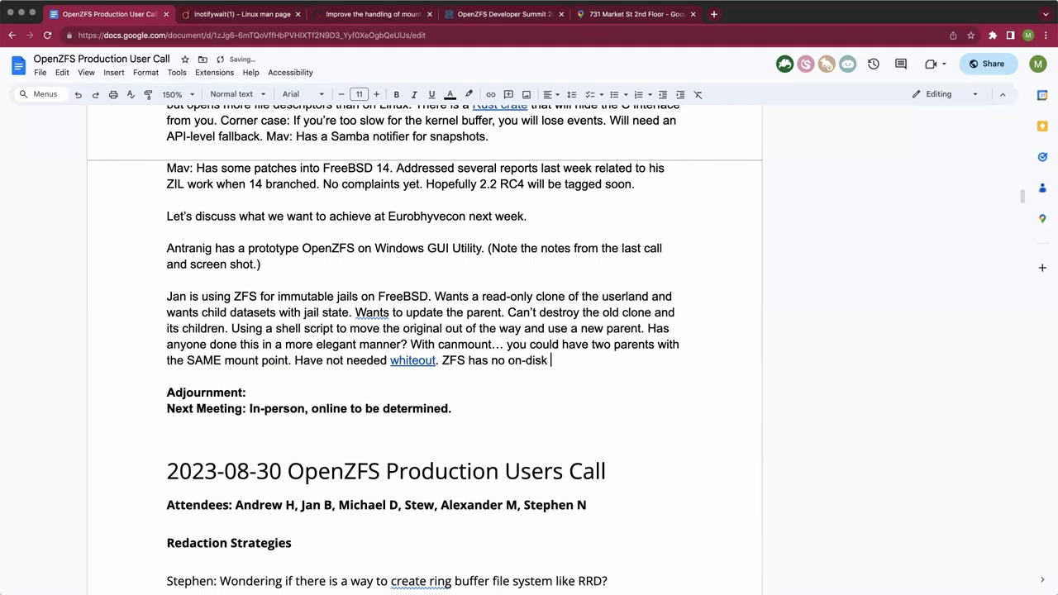
text(format for a whil)
key(BackSpace)
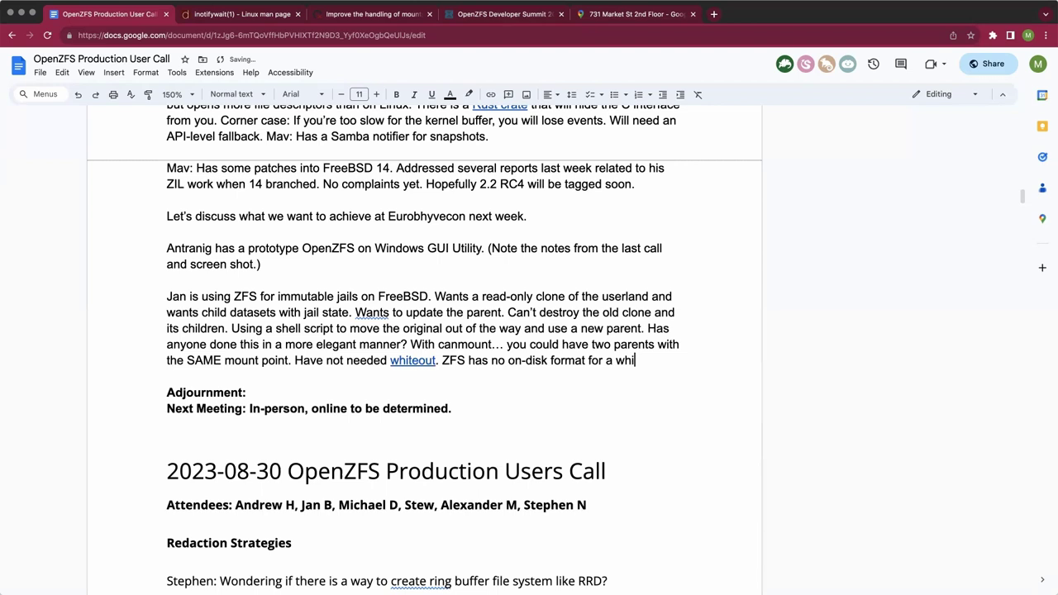
text(teout)
text( file )
text(as o)
text(n UZFS)
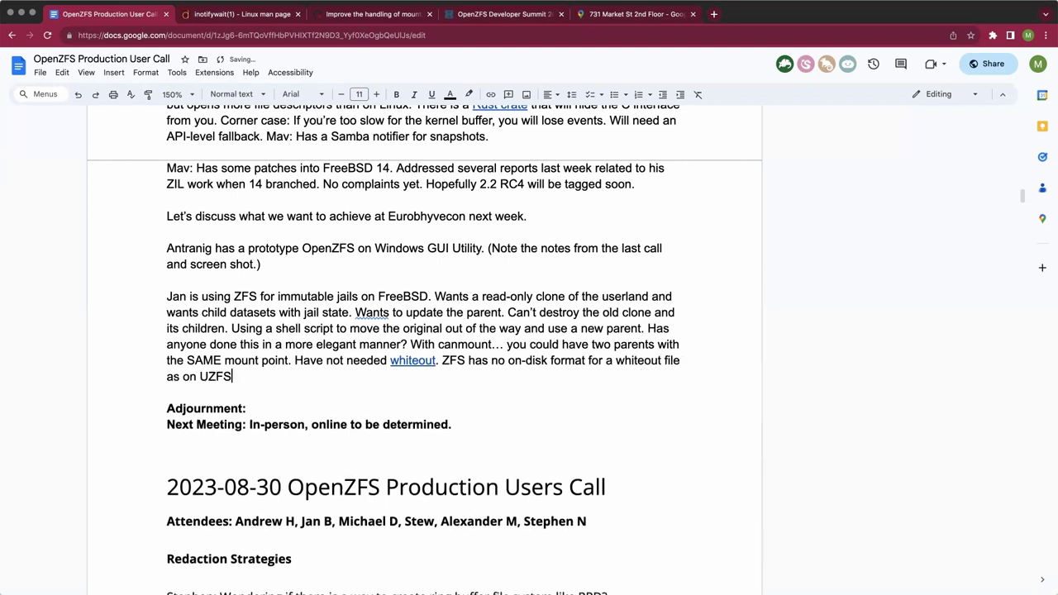
key(BackSpace)
key(BackSpace)
key(BackSpace)
text(FS.)
key(BackSpace)
text(.)
Continue the jails note with "Is there any desire for a ZFS-native transparent overmount/UnionFS"
text(Is )
text(there d)
text(e)
key(BackSpace)
key(BackSpace)
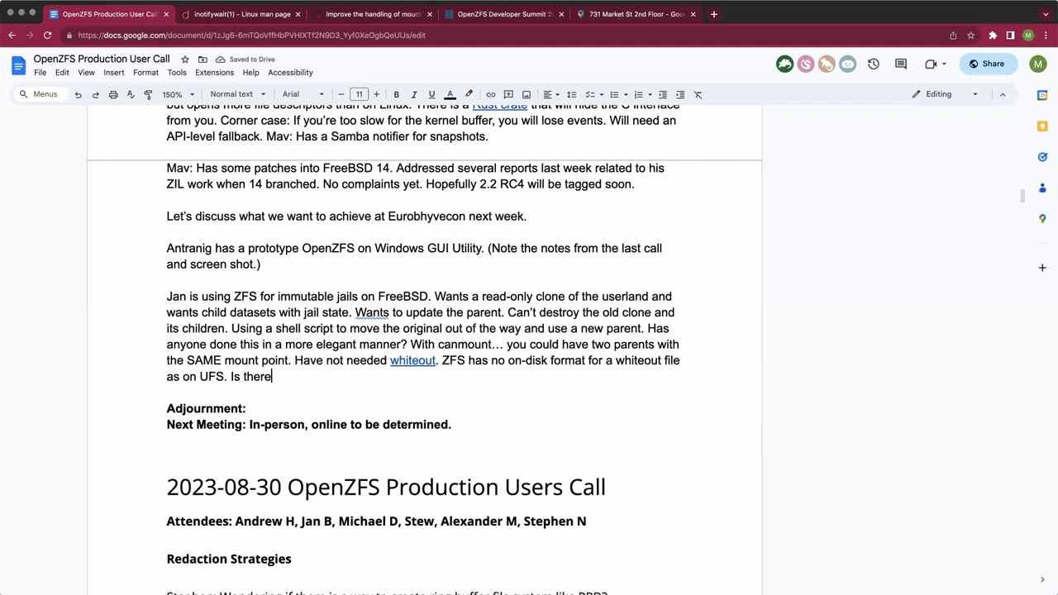
text(any desire for a ZFS)
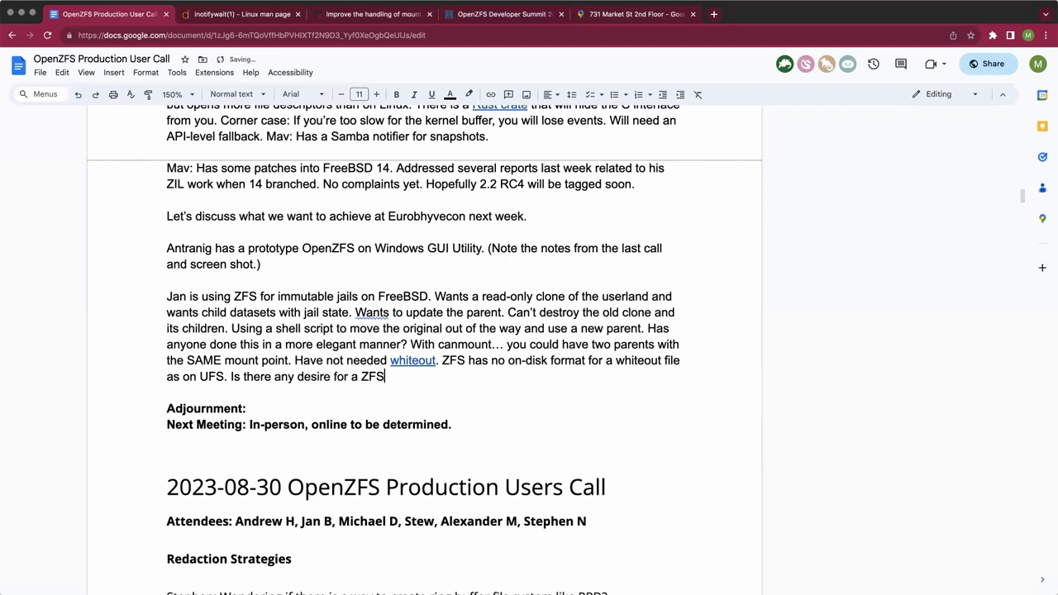
text(-native transparent ov)
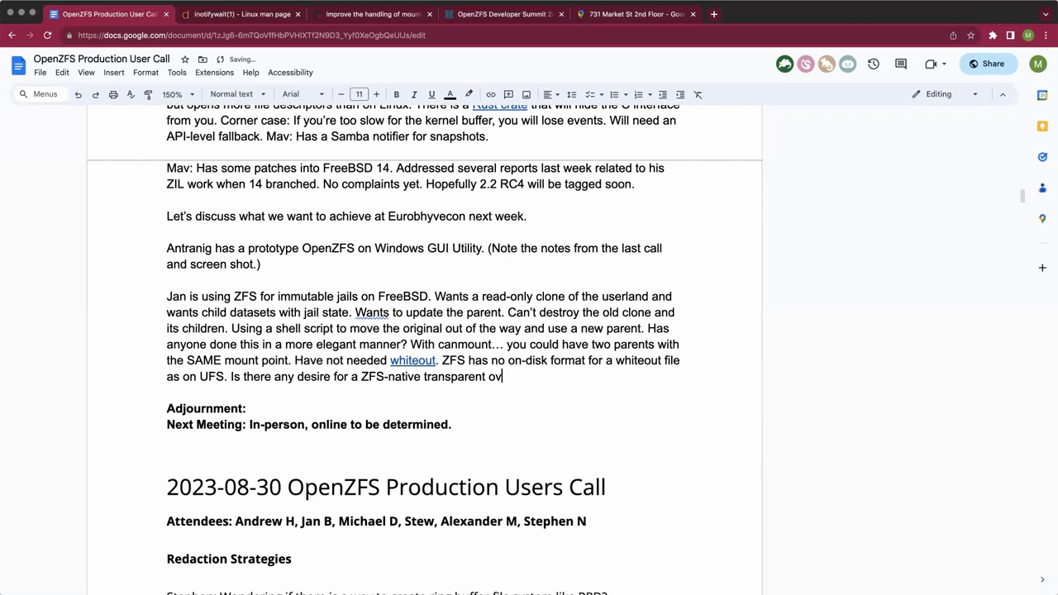
text(ermount/UnionFS)
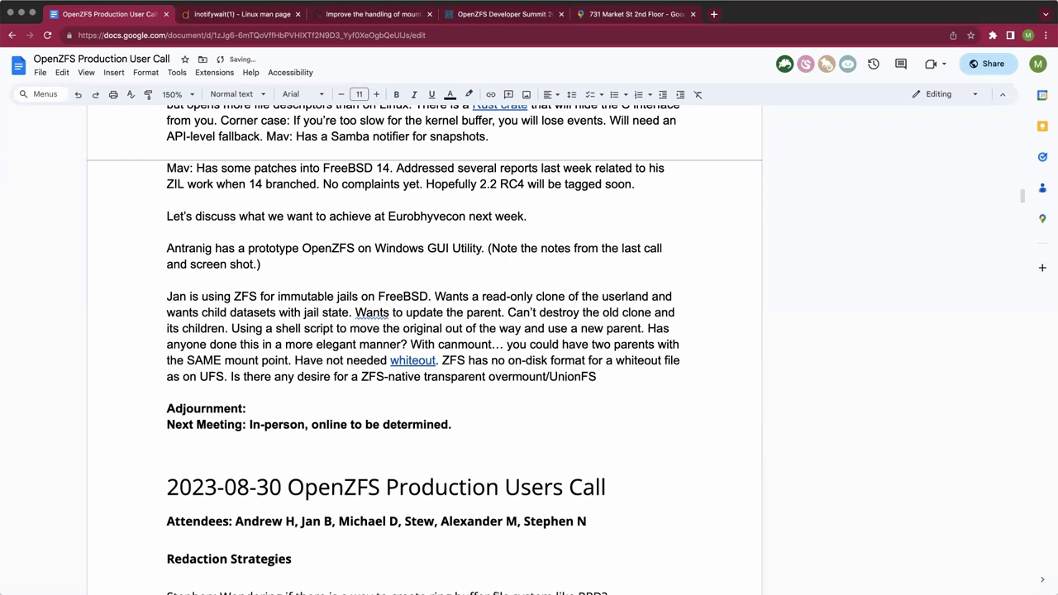
Finish the overmount question with "/etc.?" directly after UnionFS, without a space after the slash
text(/ etc)
text(?)
key(BackSpace)
text(.?)
key(Left)
key(Left)
key(Left)
key(Left)
key(BackSpace)
Append "Union/bind/nullfs mounts largely take care of this. Can be rename issues." to the immutable jails note
click(626, 376)
text(min)
key(BackSpace)
key(BackSpace)
key(BackSpace)
text(Union/bin)
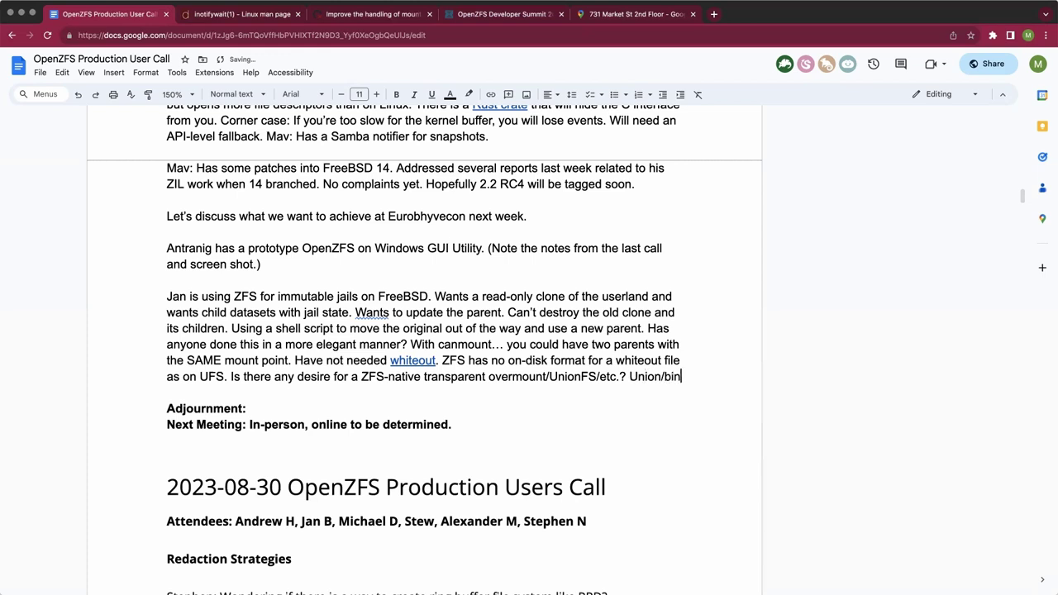
text(d/)
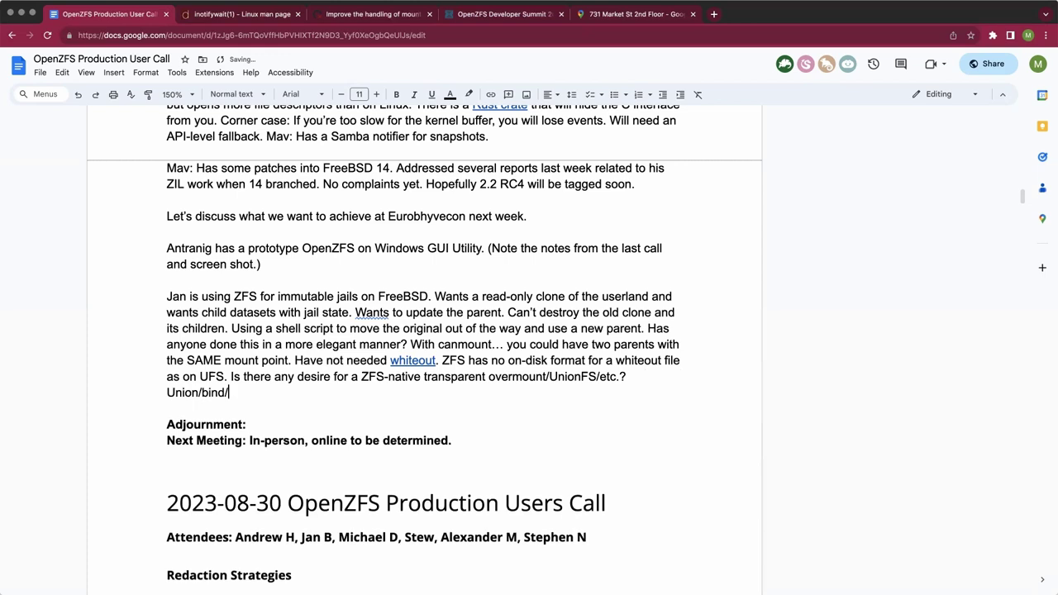
text(nullfs mounts largely take care )
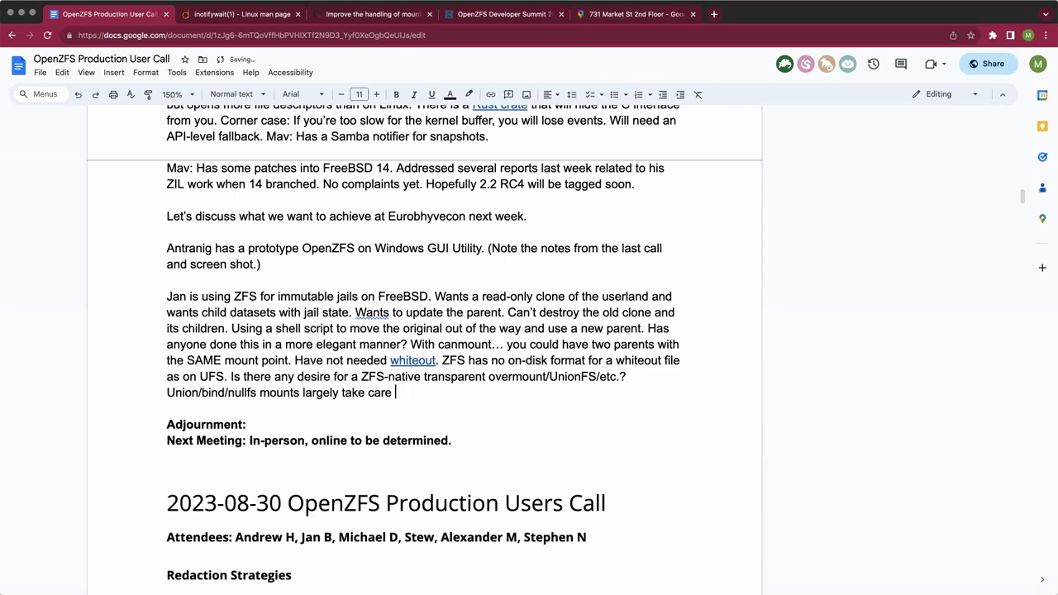
text(of this. Can be ren)
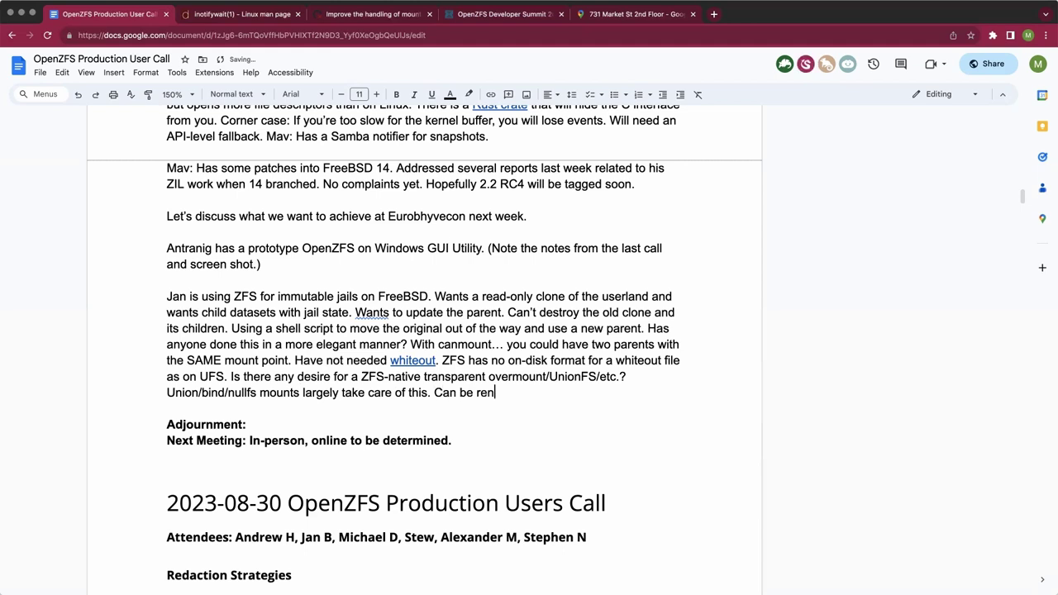
text(ame issues.)
click(167, 424)
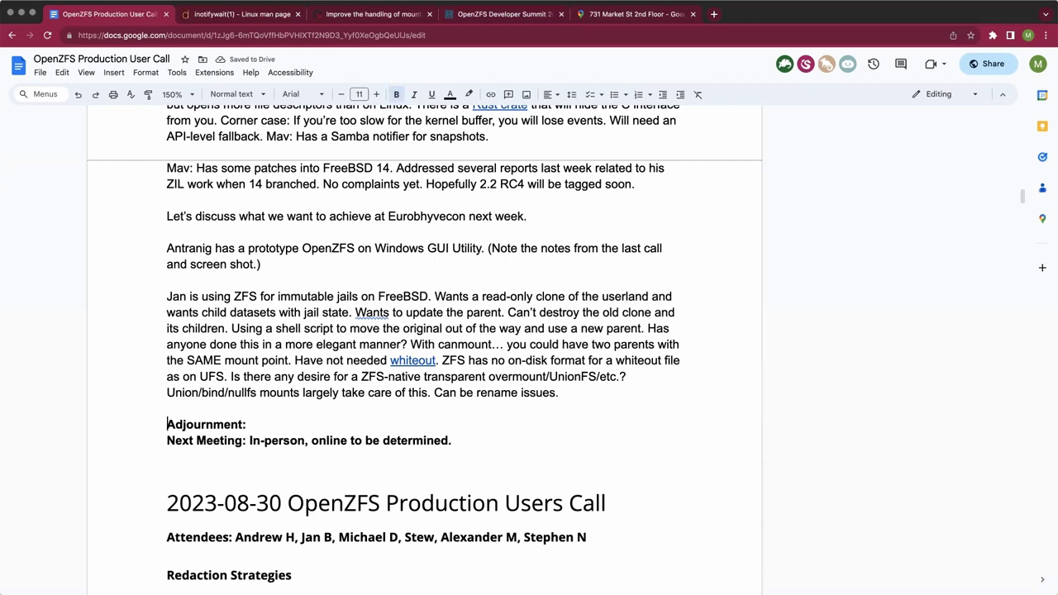
click(167, 408)
click(615, 396)
click(470, 418)
click(633, 378)
click(617, 393)
click(597, 426)
Add a paragraph above Adjournment with the speaker's name, a colon and "Found z_sec which handles the file incrementing on FreeBSD."
click(168, 408)
key(Return)
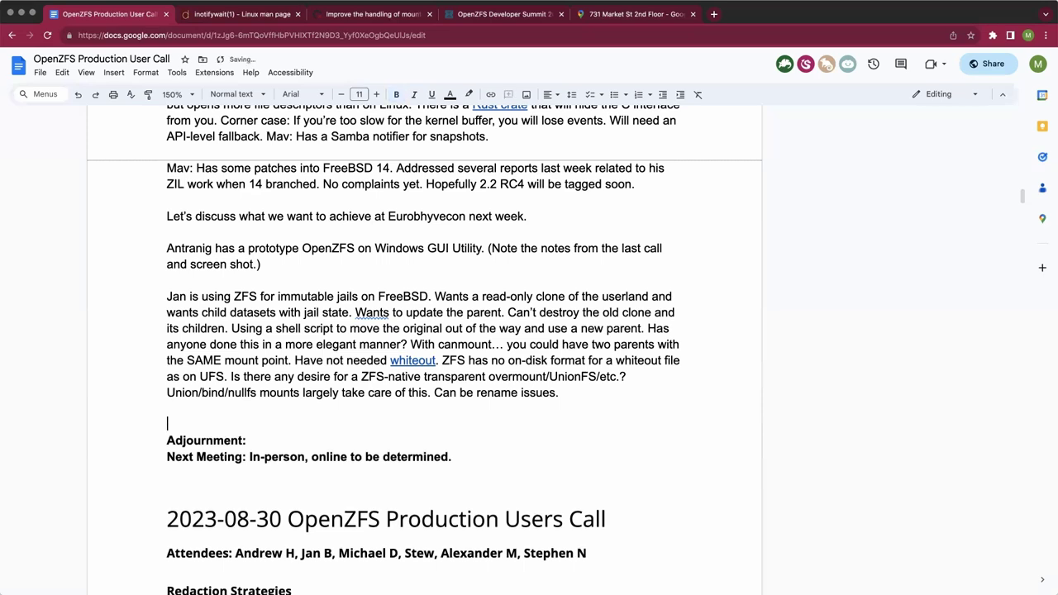
text(Mav:)
key(Return)
text(F)
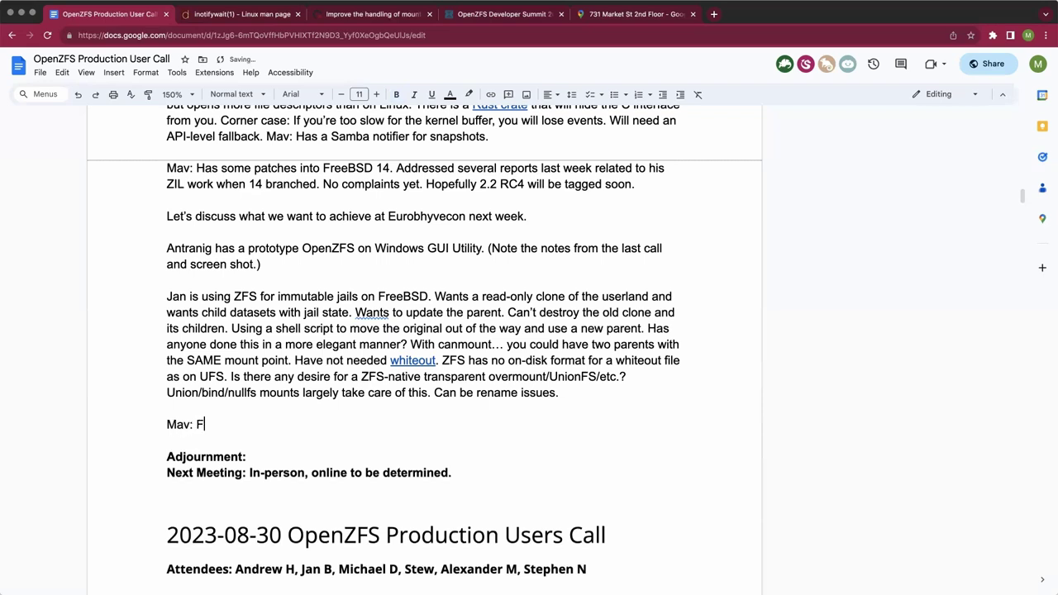
text(ound z_sec which hand)
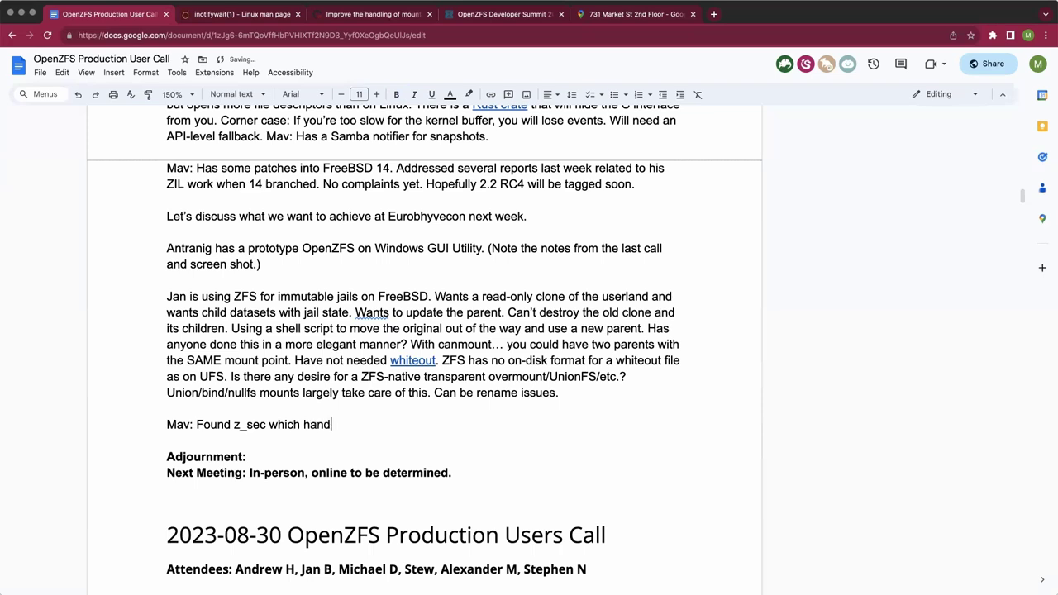
text(les the file incremen)
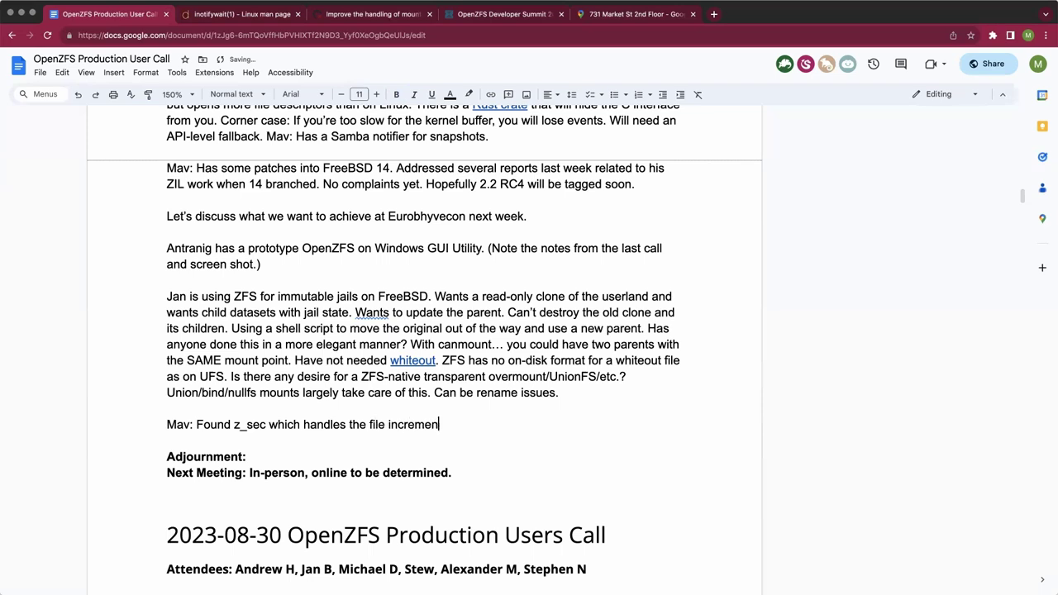
text(ation)
key(BackSpace)
key(BackSpace)
key(BackSpace)
key(BackSpace)
key(BackSpace)
key(BackSpace)
key(BackSpace)
text(enting on FreeBSD.)
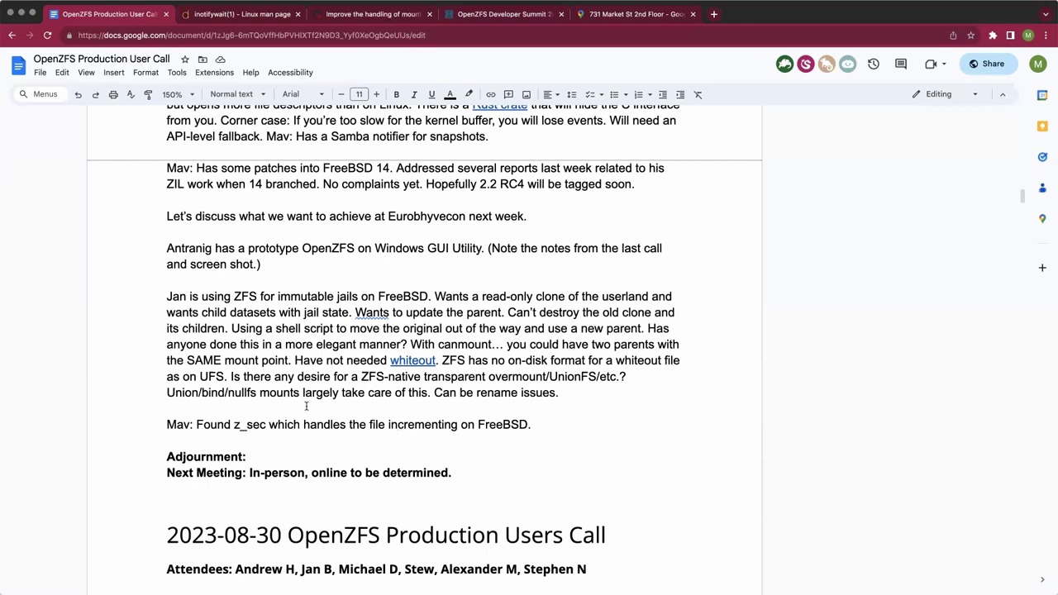
Set the term z_sec in the new paragraph in the Courier font
double_click(235, 424)
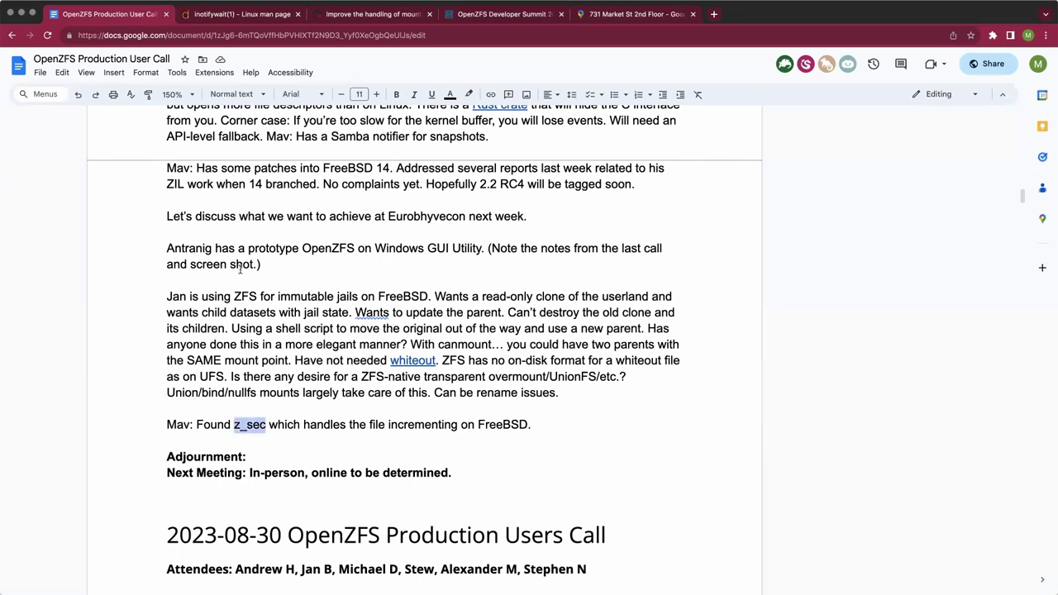
click(301, 95)
click(325, 160)
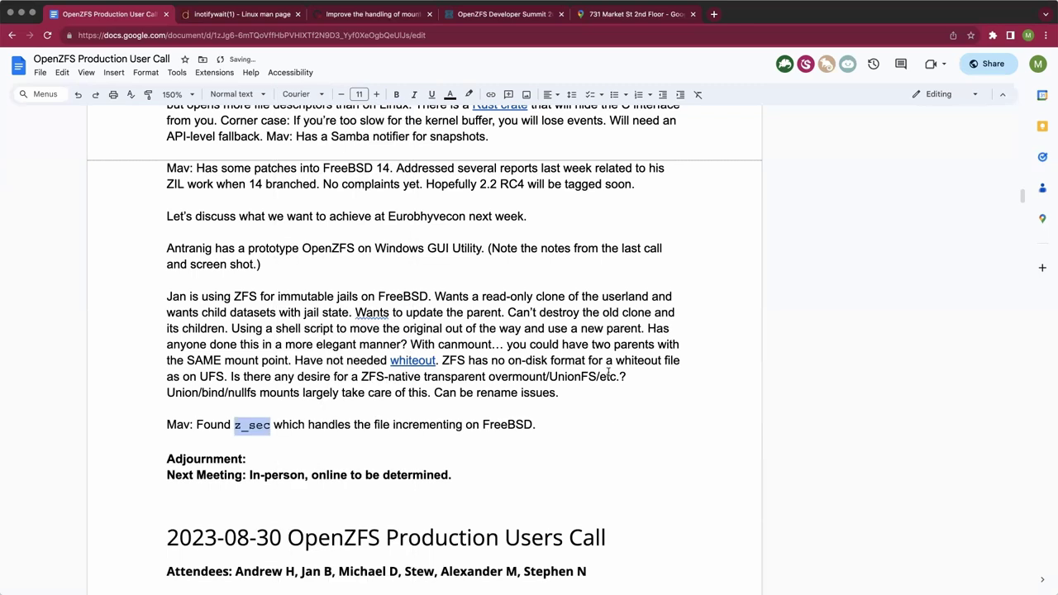
Append "Might only be in kernel space." to the z_sec note
click(612, 423)
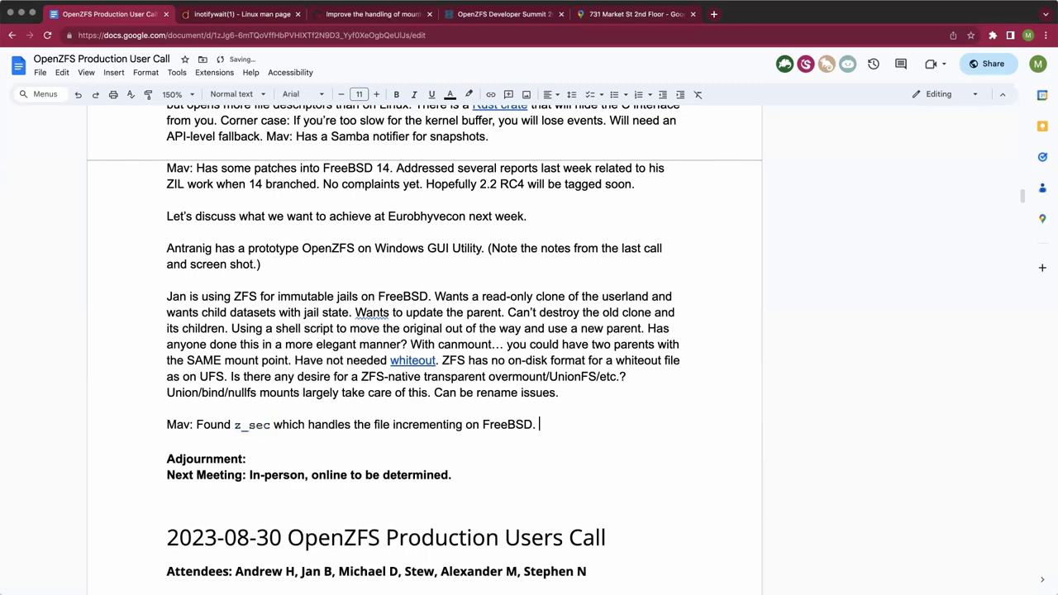
text(m)
key(BackSpace)
text(Might)
text( nly)
key(BackSpace)
key(BackSpace)
key(BackSpace)
key(BackSpace)
text(only be in )
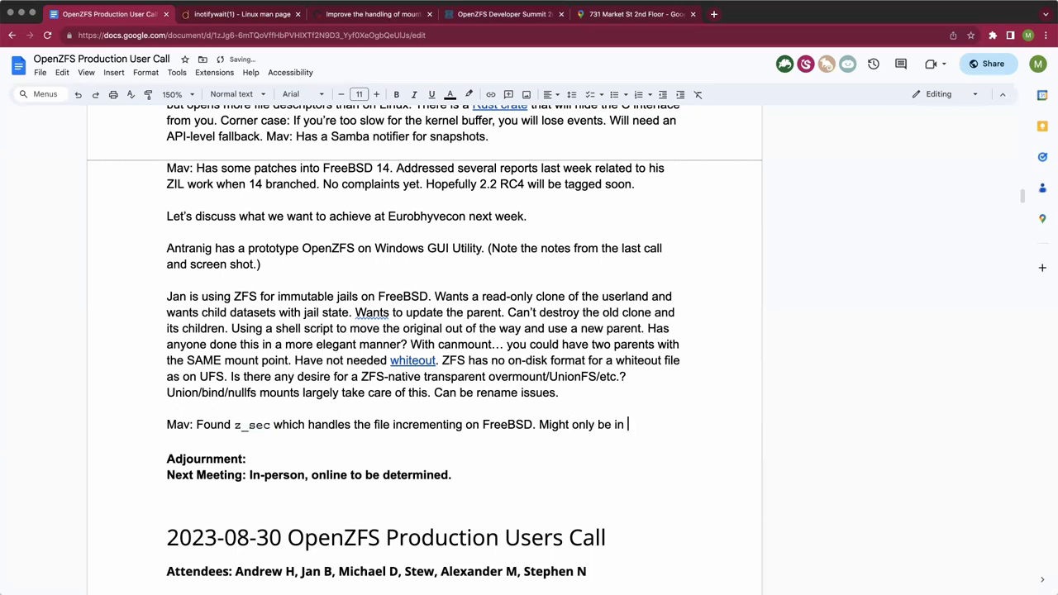
text(kernel space.)
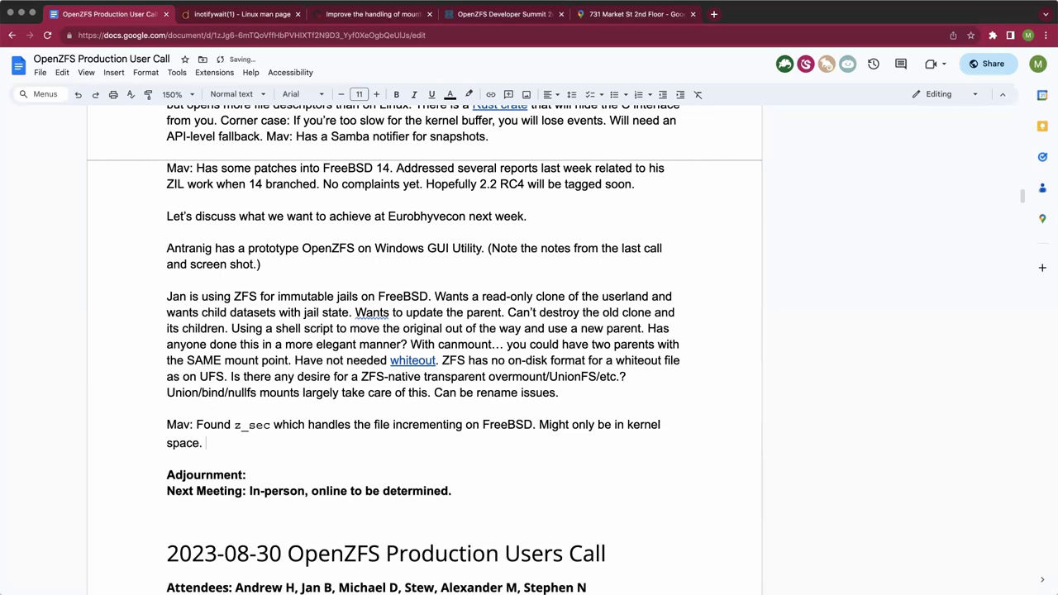
Append "Would be useful for Restic. Would show changes without atime/mtime… Could be wired to Linux." to the z_sec note
text(Would be useful for Res)
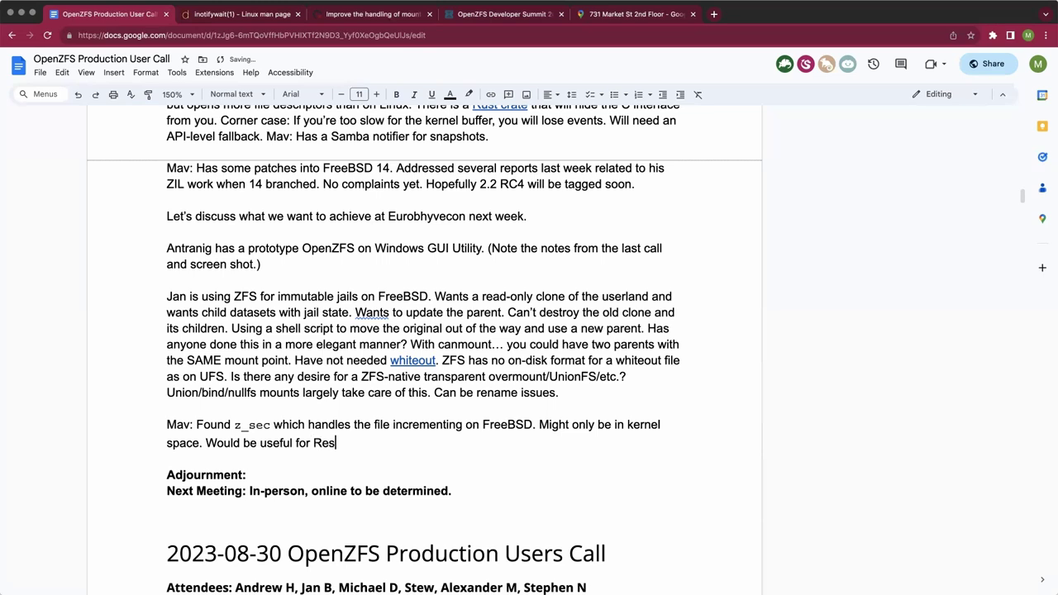
text(tic. Would show changes without a)
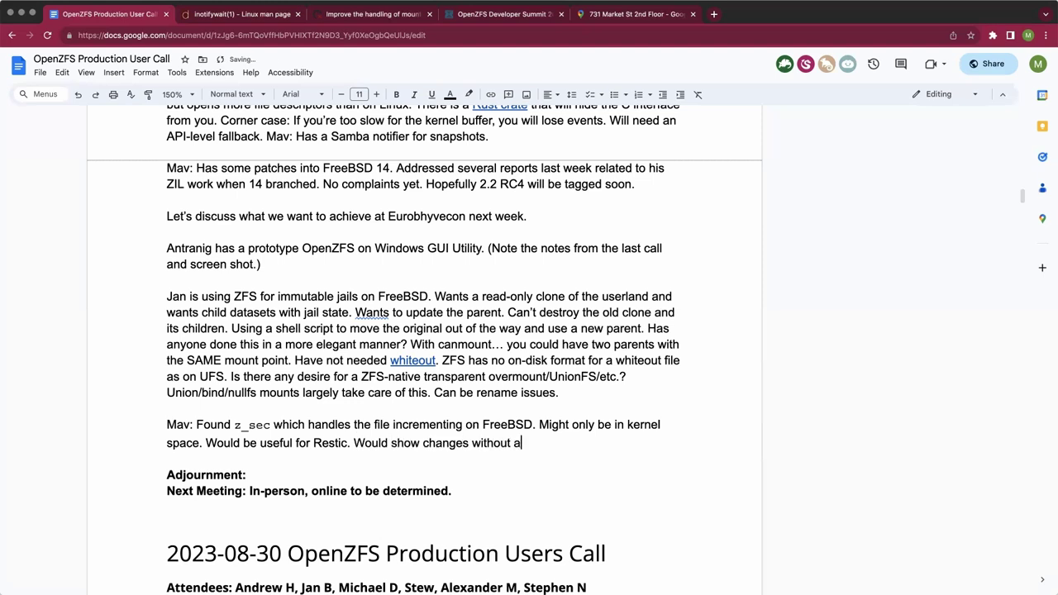
text(time/)
text(mtime...)
text(Cou)
text(ld be w)
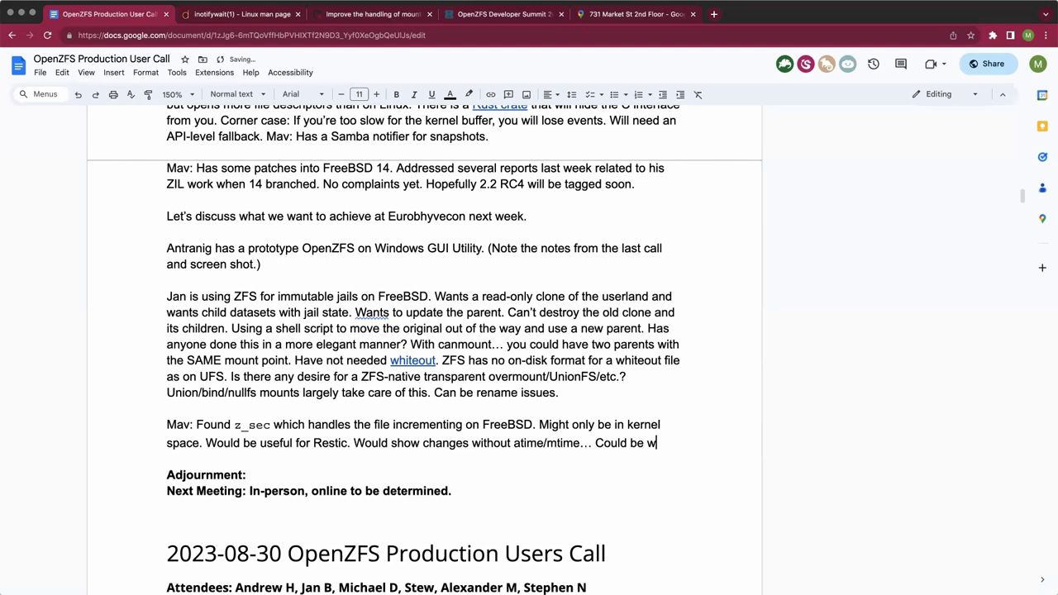
text(ired to Linux.)
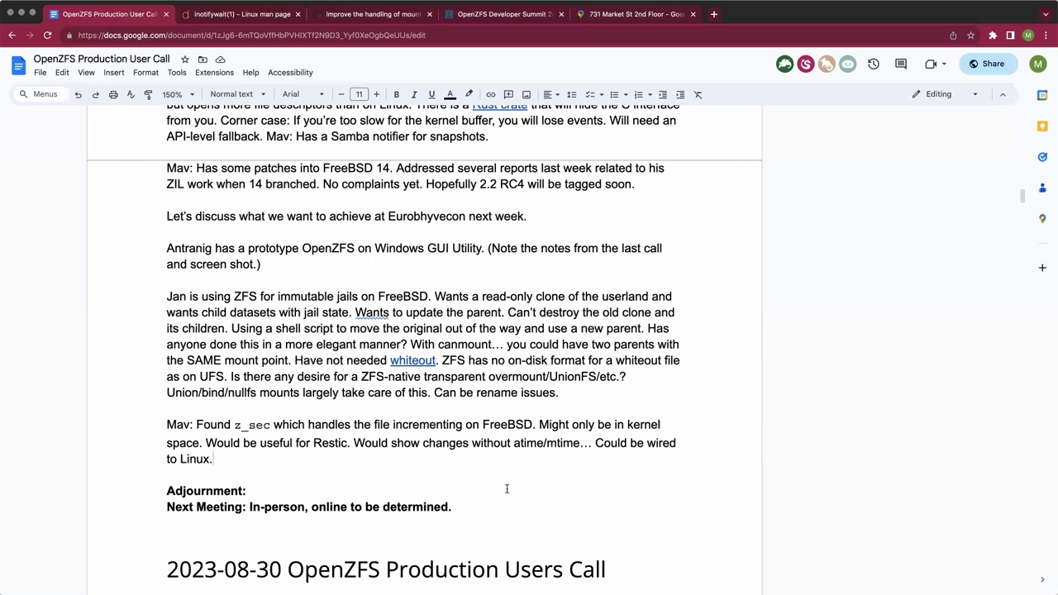
Insert the parenthesised source reference "(zfs/znode.h?)" directly after z_sec
click(404, 489)
click(275, 424)
text((zfs/)
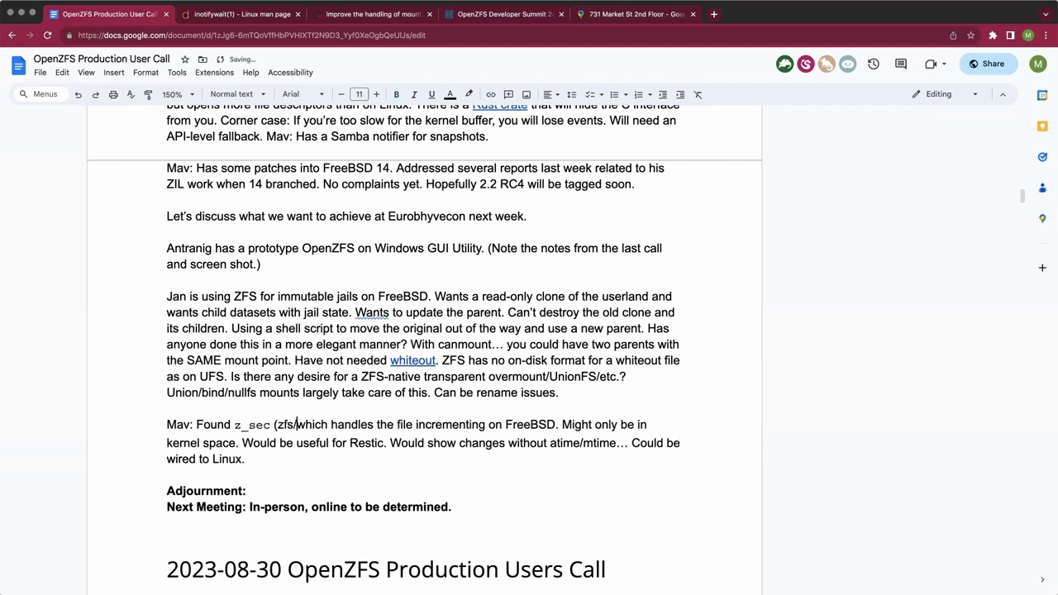
text(zone)
key(BackSpace)
key(BackSpace)
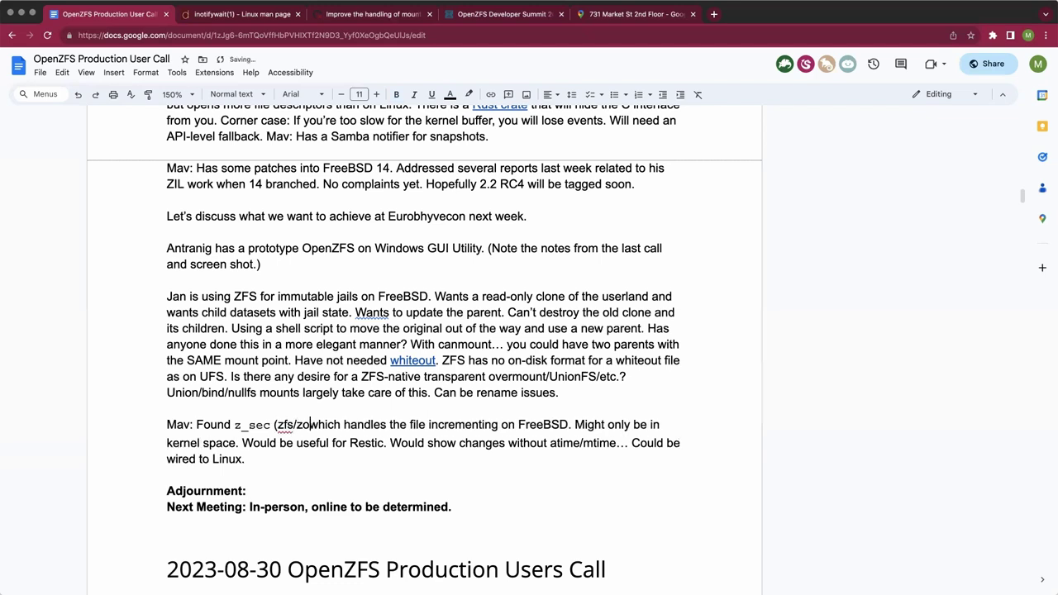
key(BackSpace)
text(node.h)
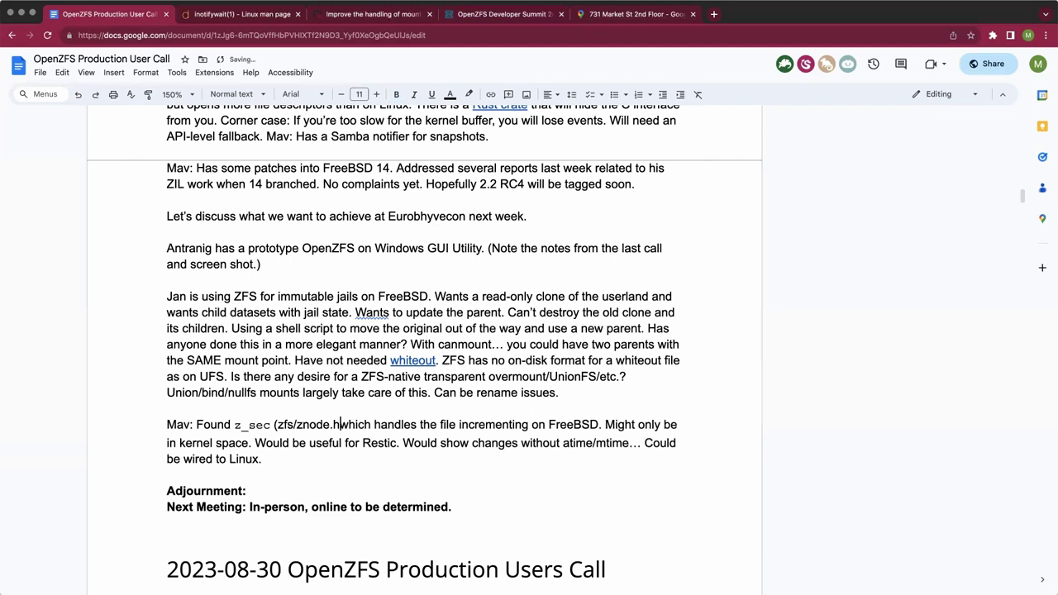
text())
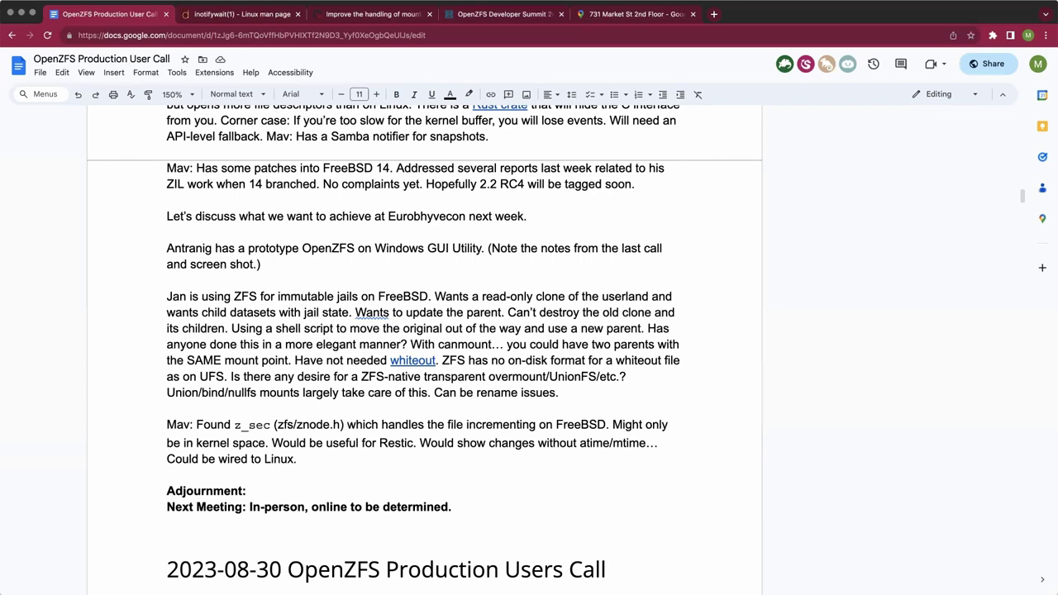
text(?)
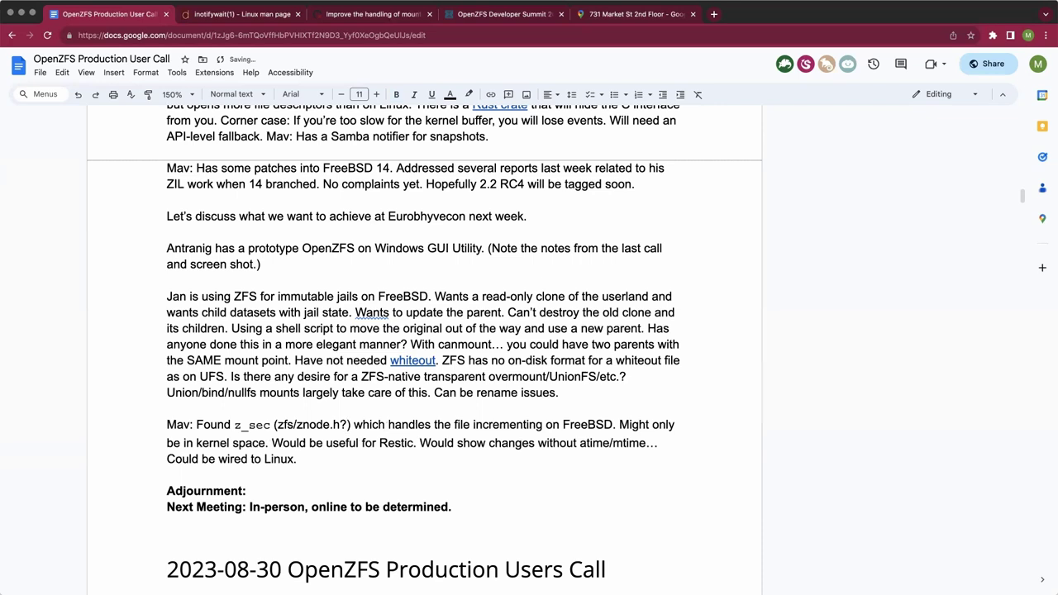
Expand the path in the parentheses after z_sec to openzfs/zfs/znode.h
click(277, 425)
text(open)
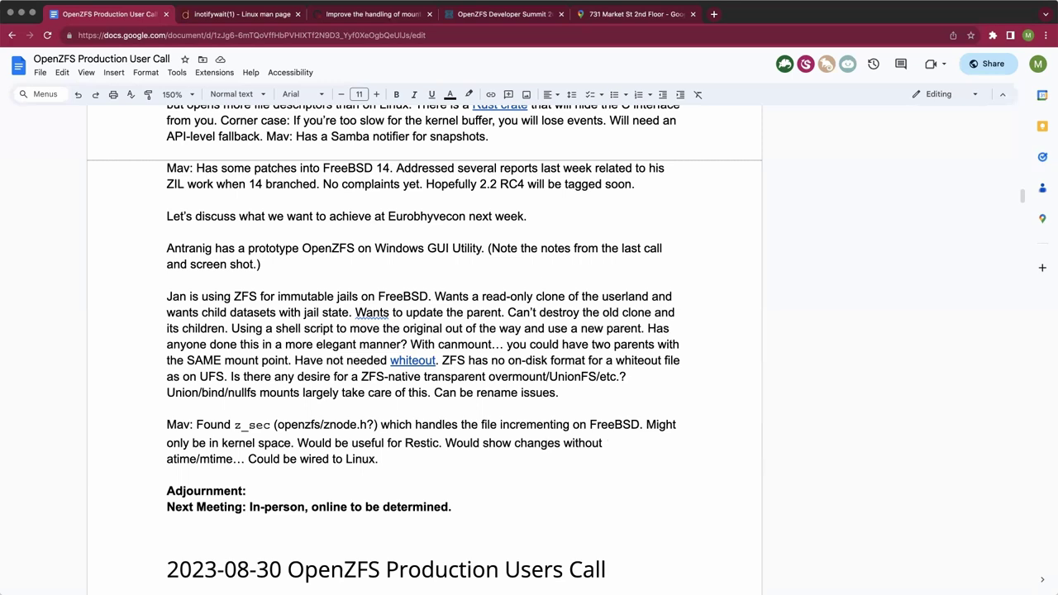
text(z)
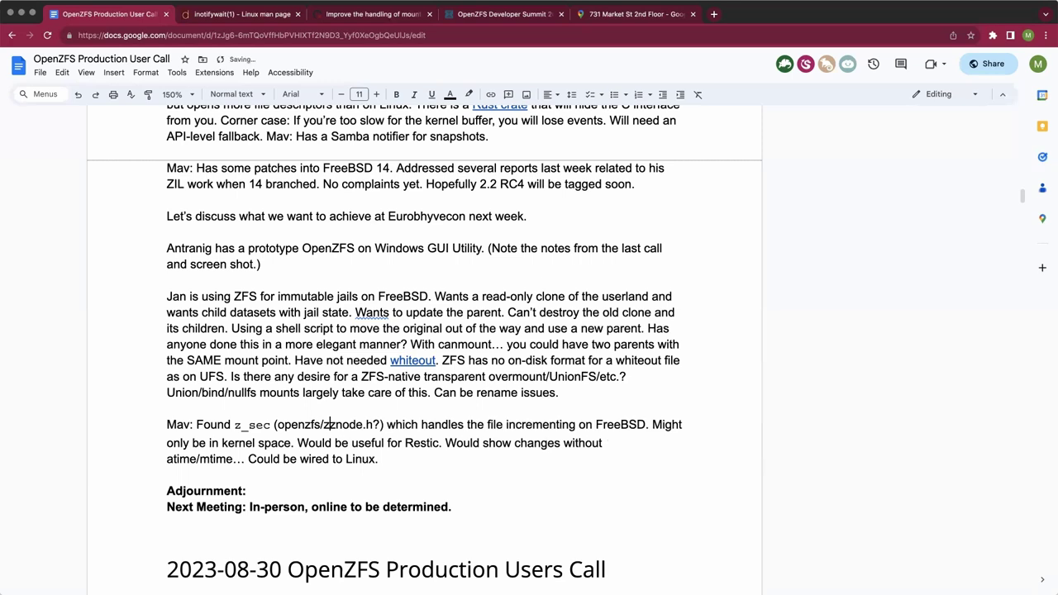
text(fs/)
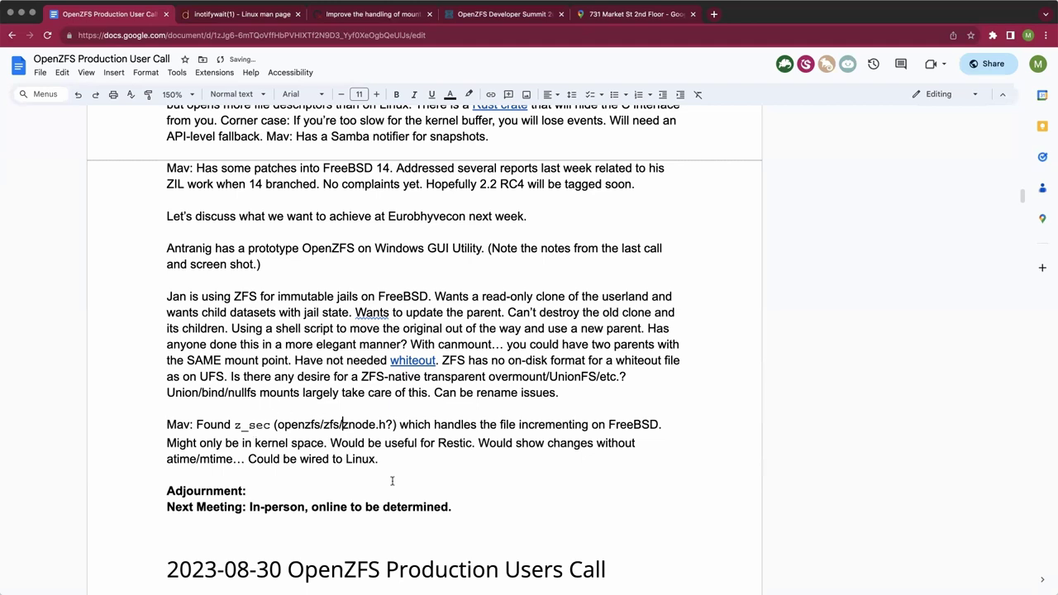
Replace the question mark after znode.h in the parentheses with " znode_t_structure…"
drag(386, 425, 339, 425)
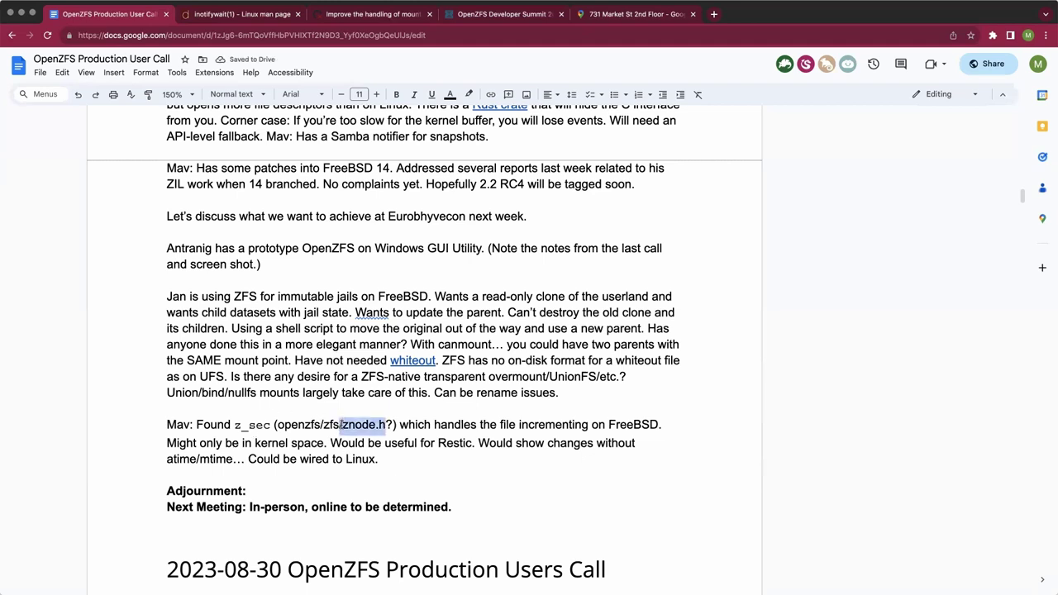
key(shift+Right)
key(Right)
key(BackSpace)
text(z)
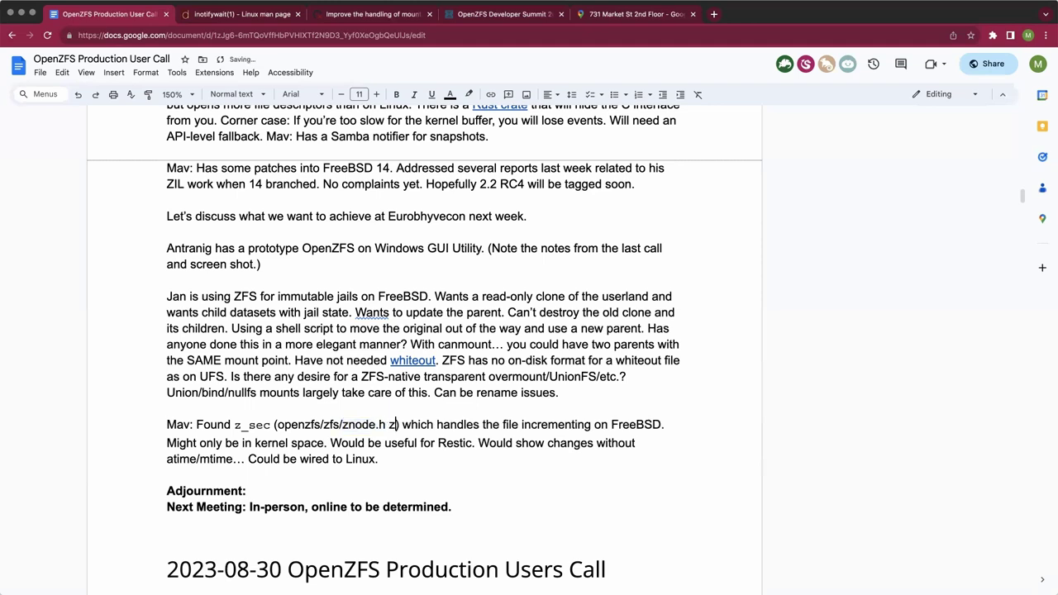
text(node_)
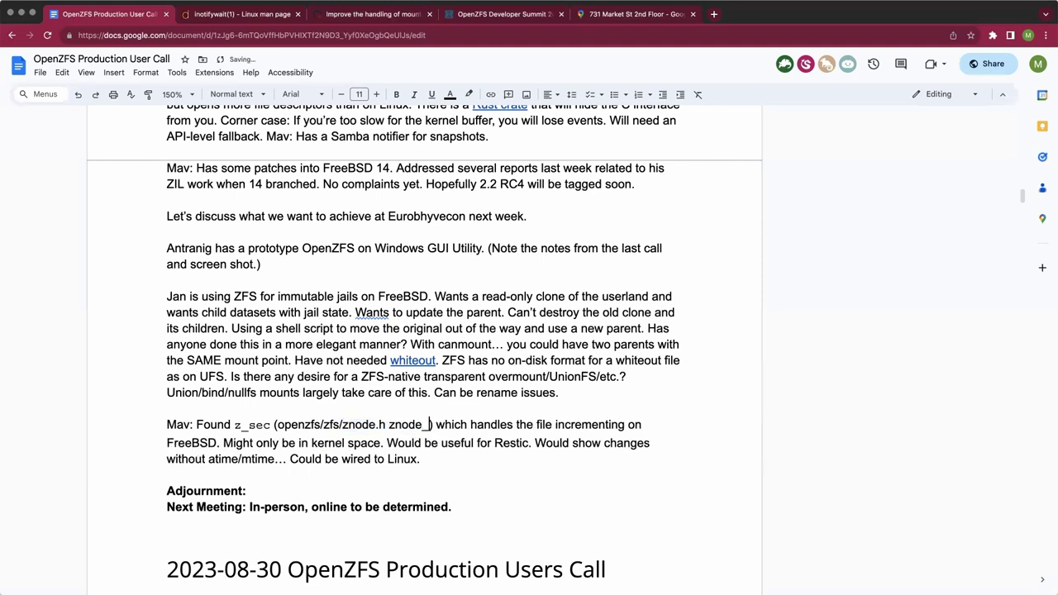
text(t_st)
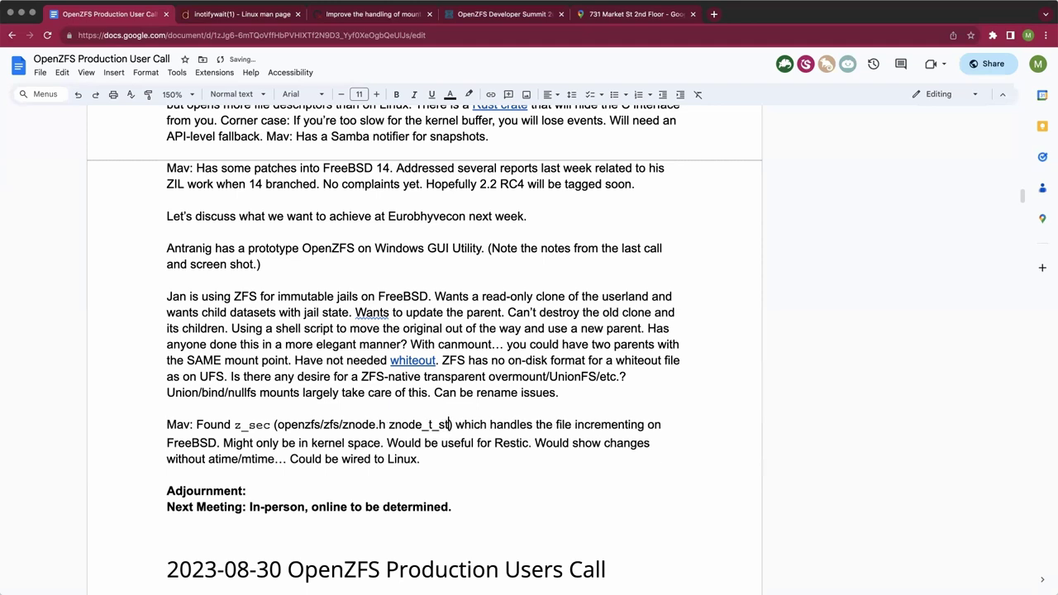
text(ruc) whic)
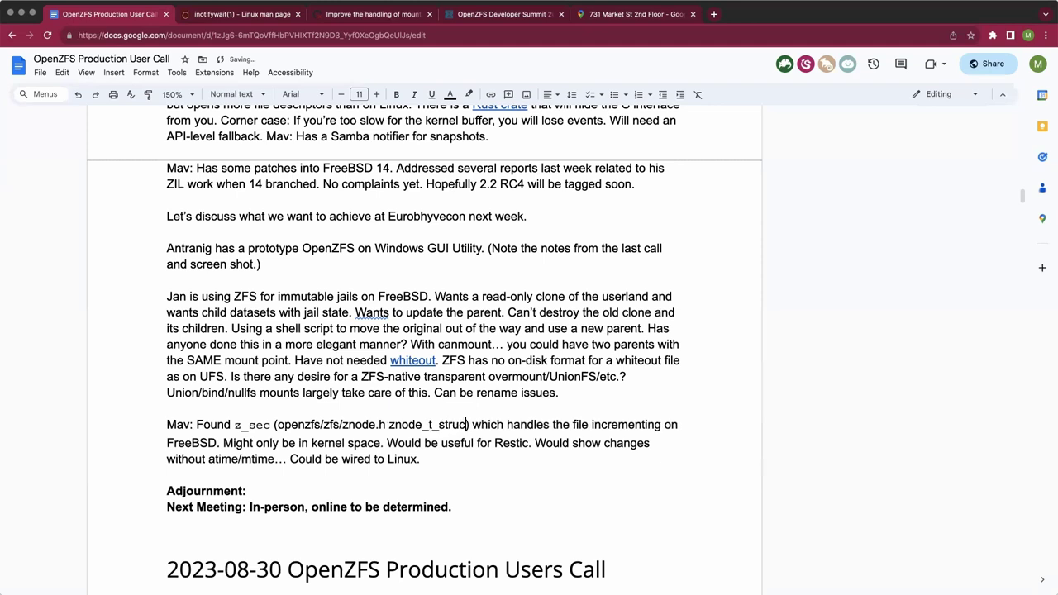
text(tue)
key(BackSpace)
text(r)
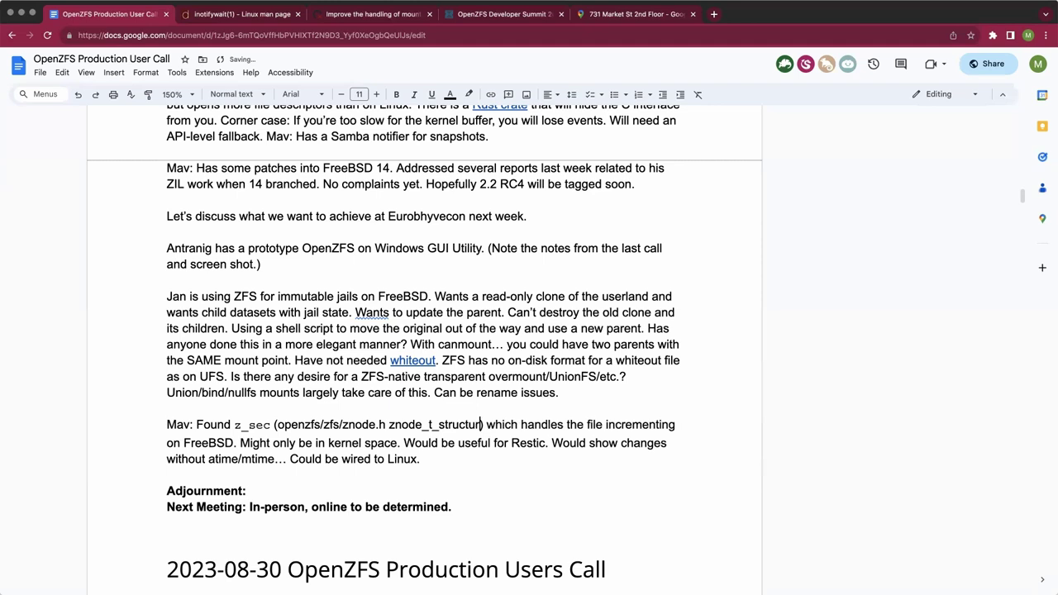
text(e.)
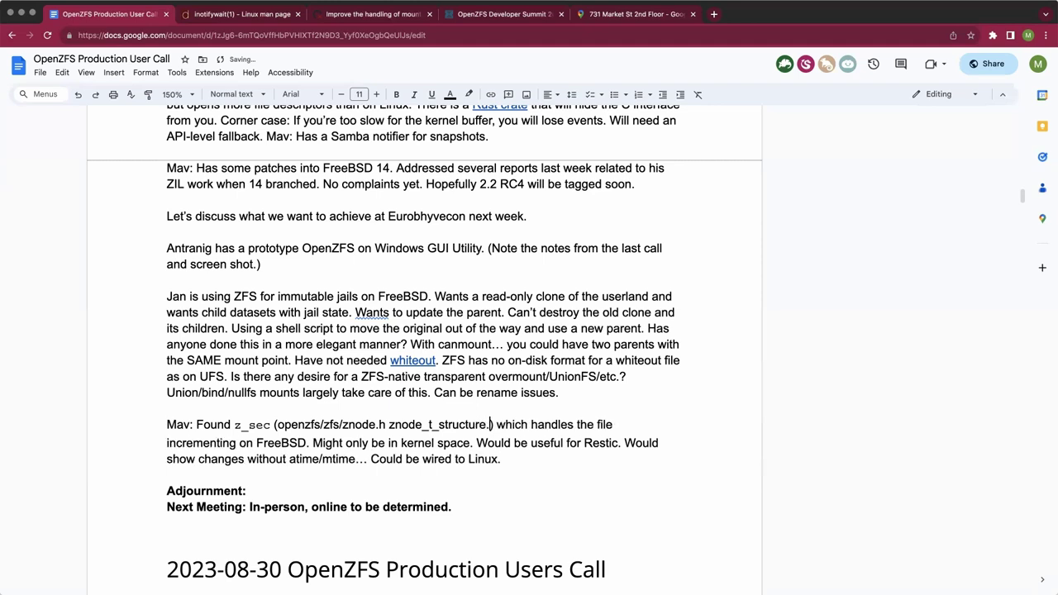
text(..)
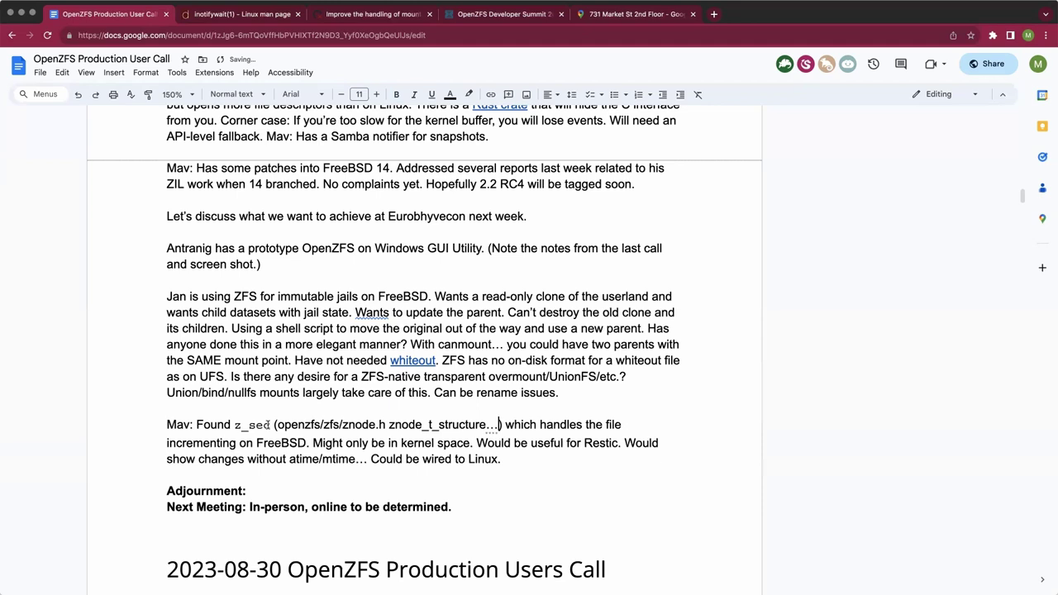
Correct the Courier term z_sec to z_seq
click(270, 425)
mouse_move(272, 425)
mouse_down()
mouse_move(234, 426)
mouse_move(270, 426)
mouse_up()
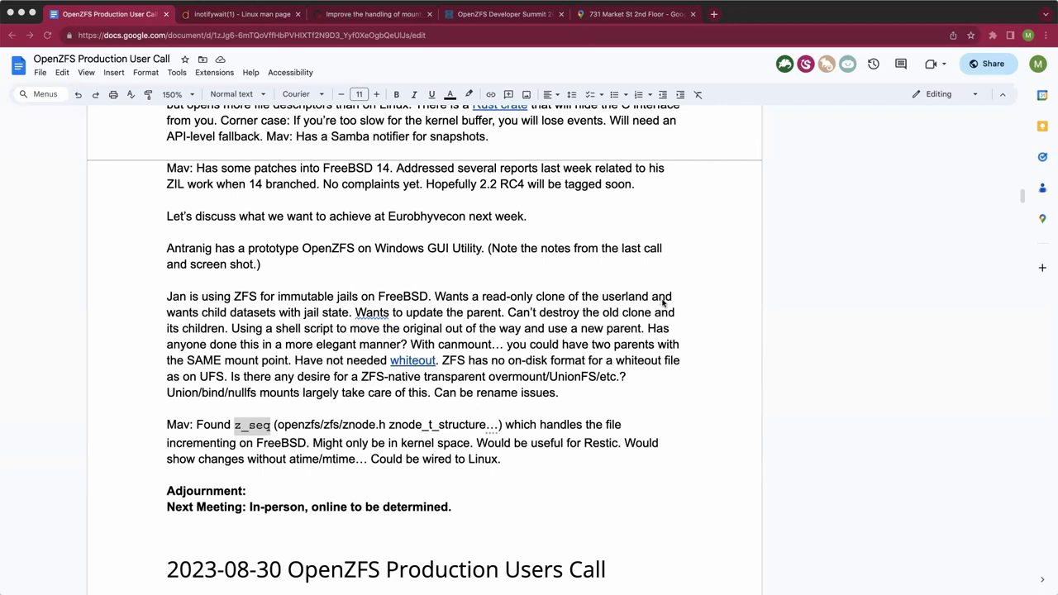
double_click(252, 425)
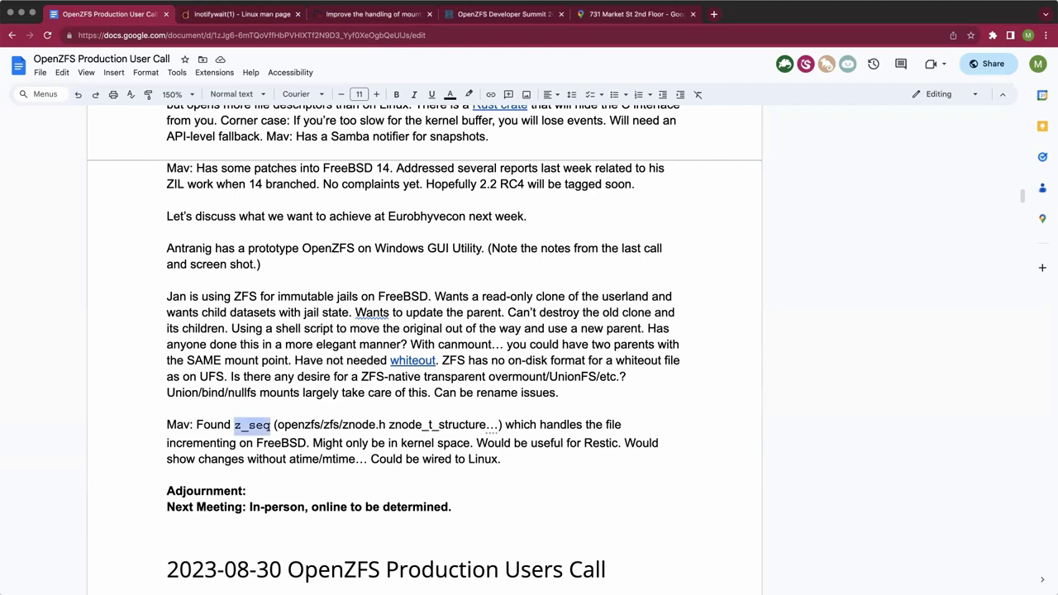
Replace the text inside the parentheses after z_seq with "sys/contrib/openzfs/module/os/freebsd/zfs/zfs_vnops_os.c"
click(500, 429)
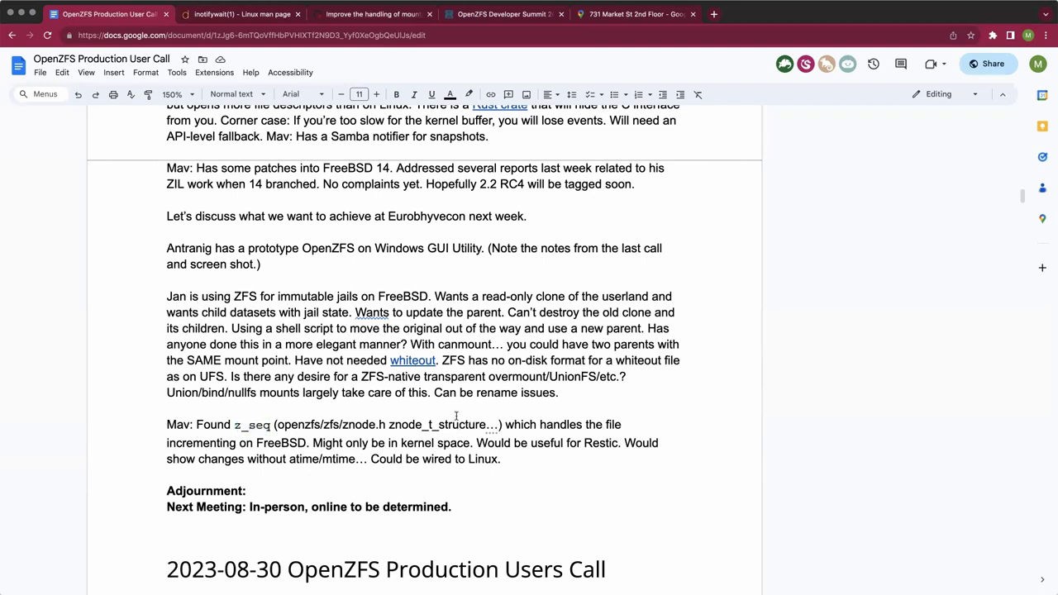
shift+click(298, 408)
shift+click(276, 426)
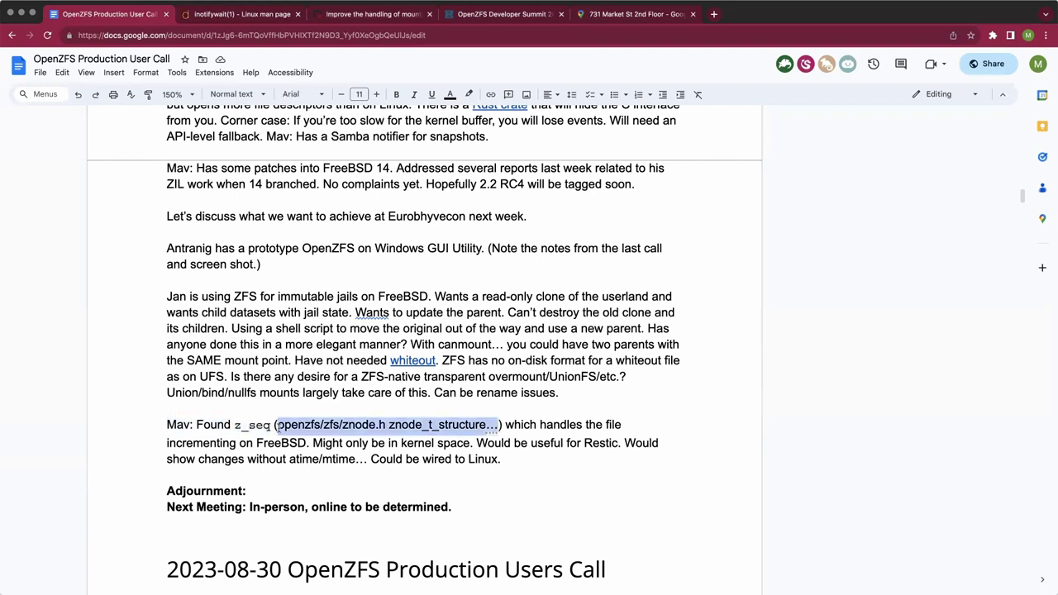
text(sys/contrib/openzfs/module/os/freebsd/zfs/zfs_vnops_os.c)
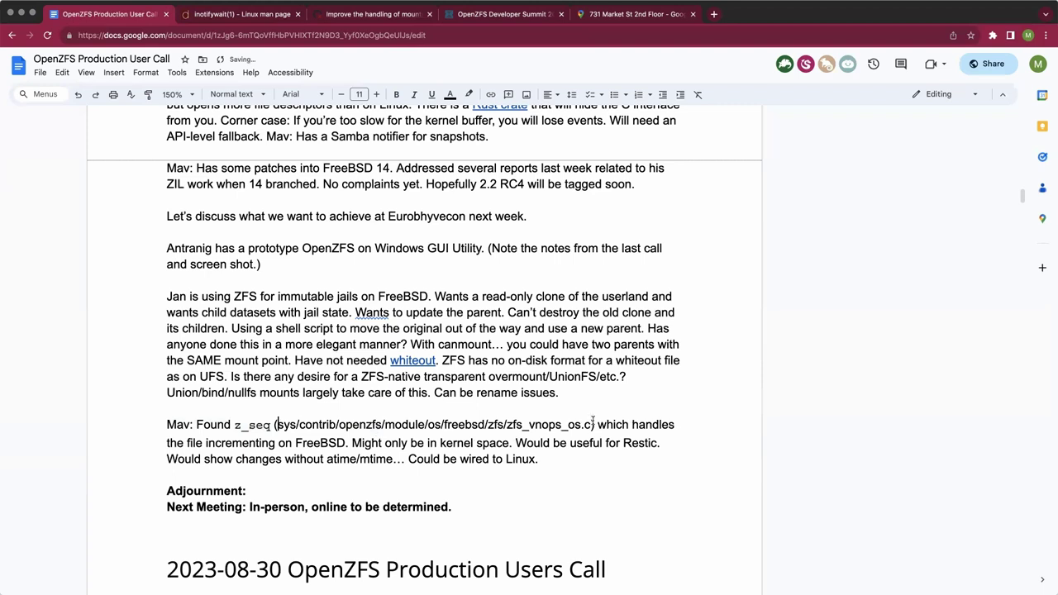
Set the font of the zfs_vnops_os.c path inside the parentheses after z_seq to Courier New
drag(593, 424, 278, 424)
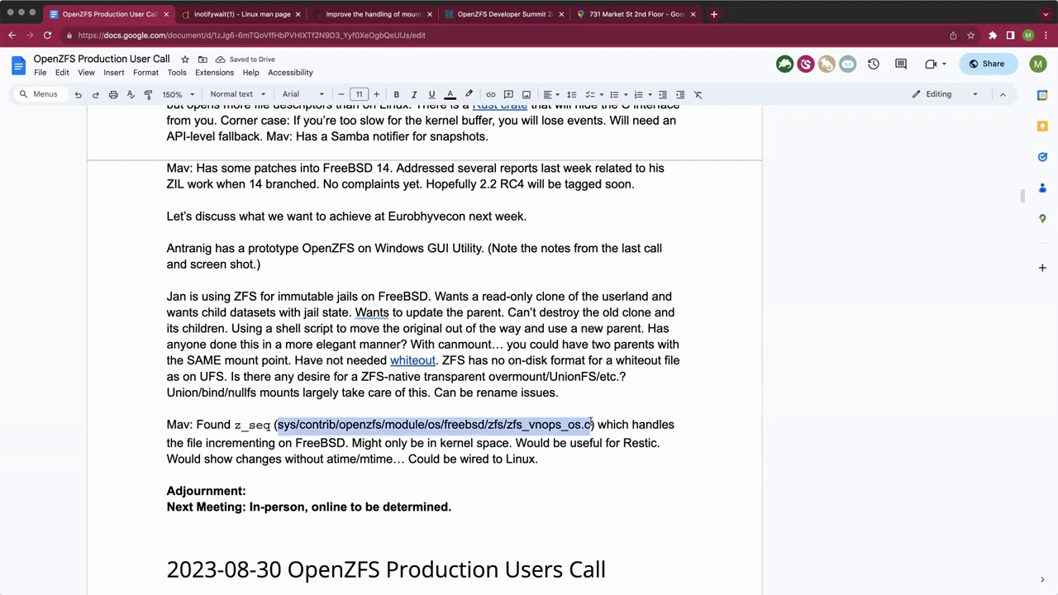
click(302, 93)
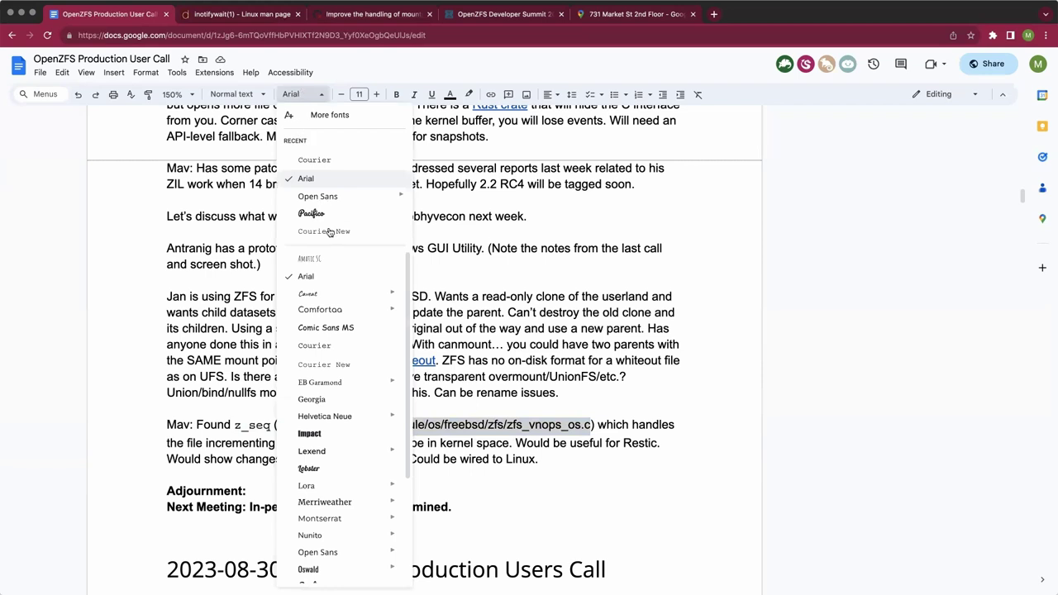
key(Return)
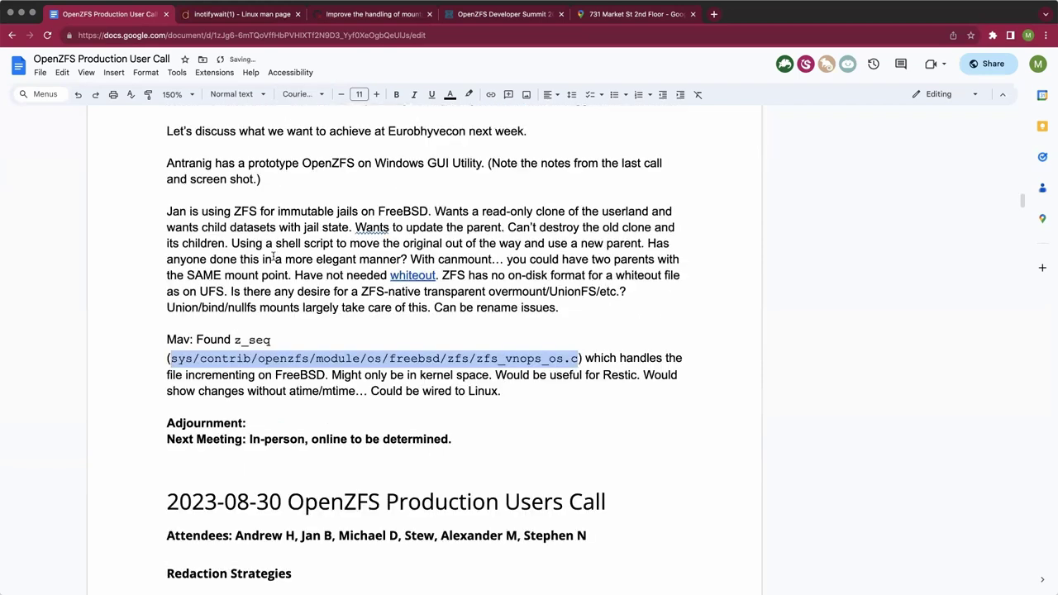
click(165, 266)
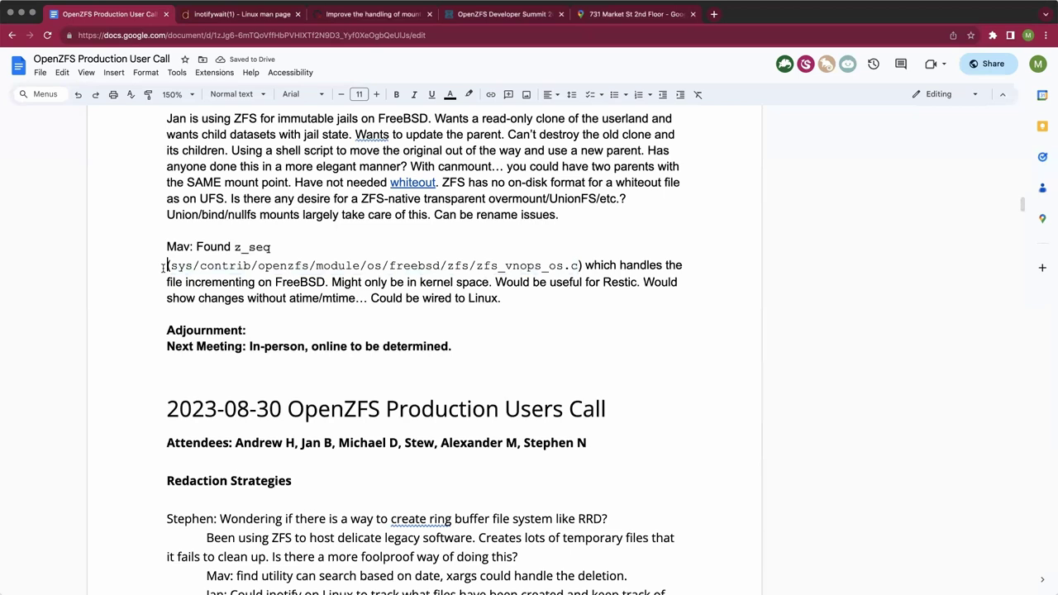
Fill in the adjournment time above the Next Meeting line as "2:06 PM Pacific / 21:06 UTC"
click(385, 334)
double_click(420, 347)
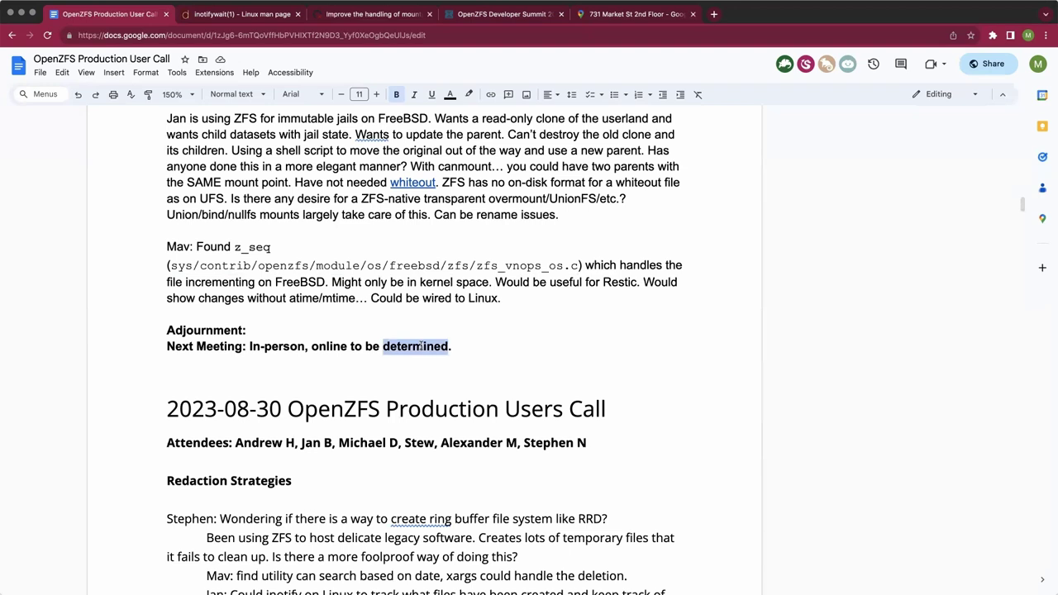
click(351, 333)
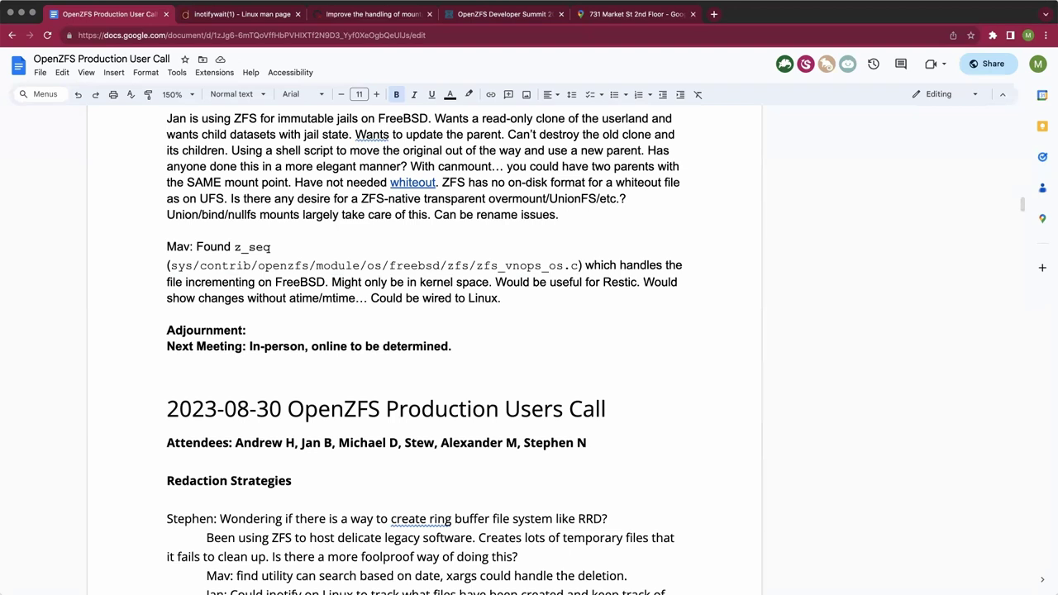
text(2)
text(:)
text())
text(6)
key(BackSpace)
key(BackSpace)
key(BackSpace)
text(06 PM Paci)
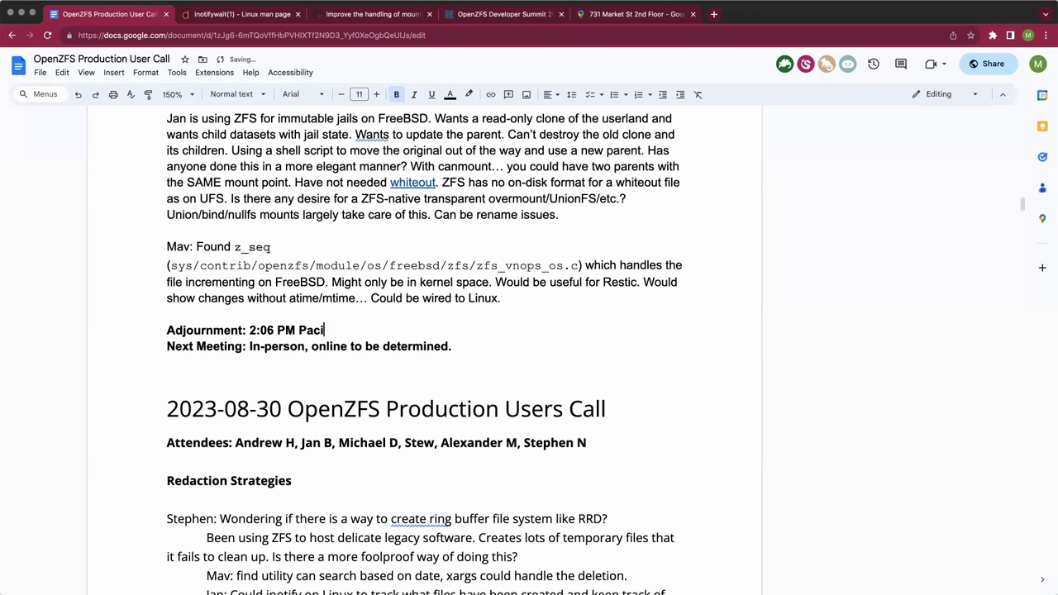
text(fic /)
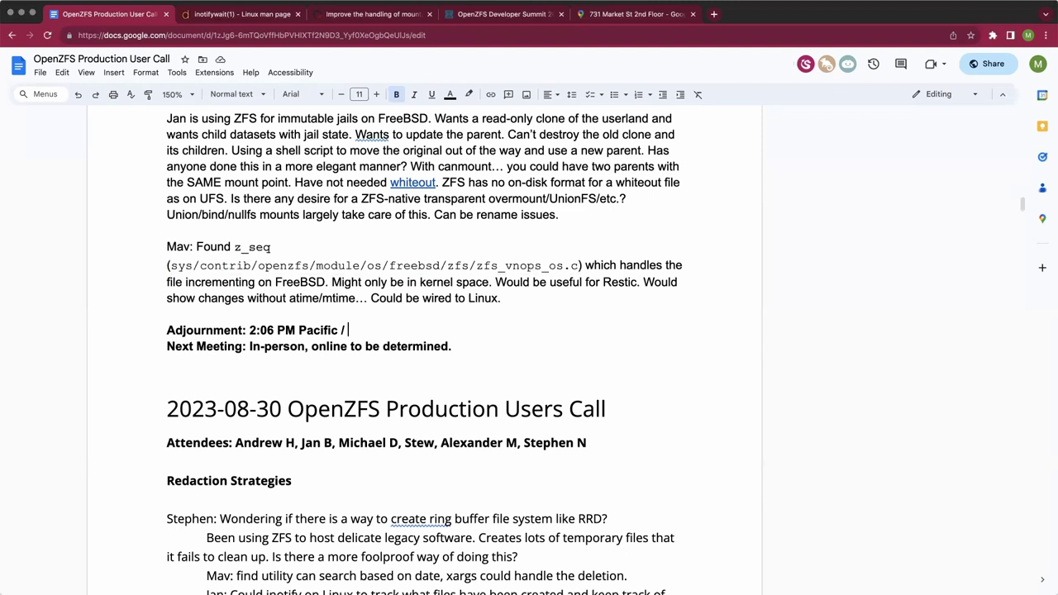
text(21:06 UTC)
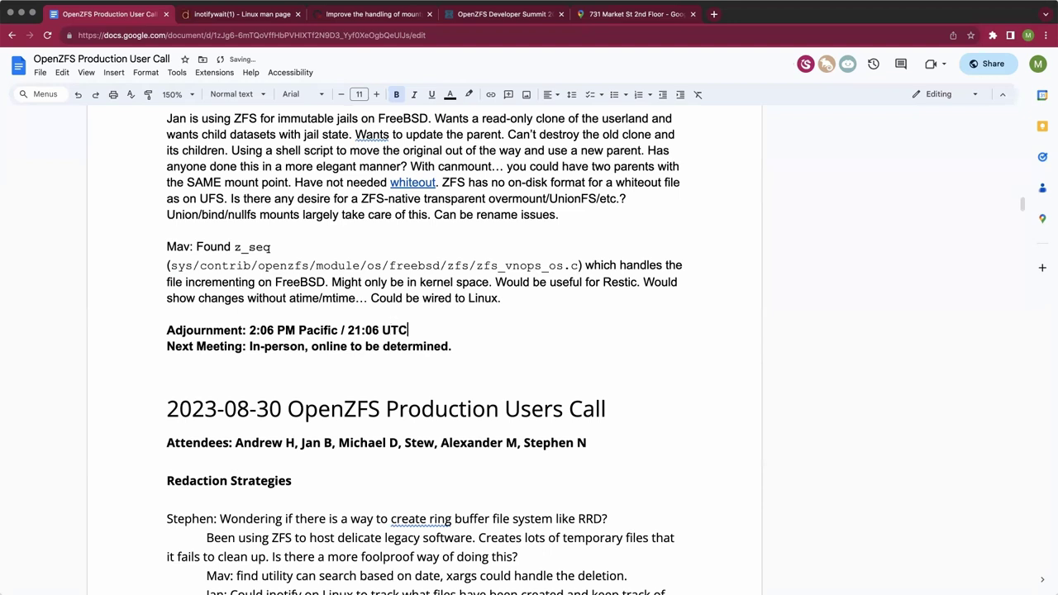